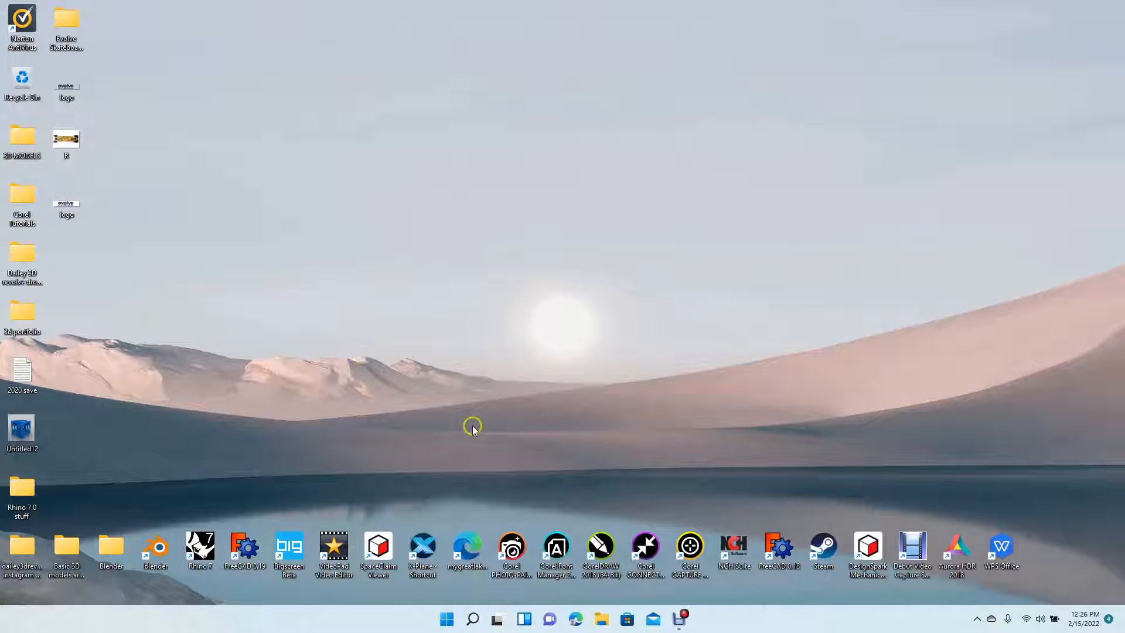
- Launch CorelDRAW 2018 and create a new blank Letter-size document, 8.5 by 11 inches, in CMYK mode
{"action": "double_click", "coordinate": [599, 548]}
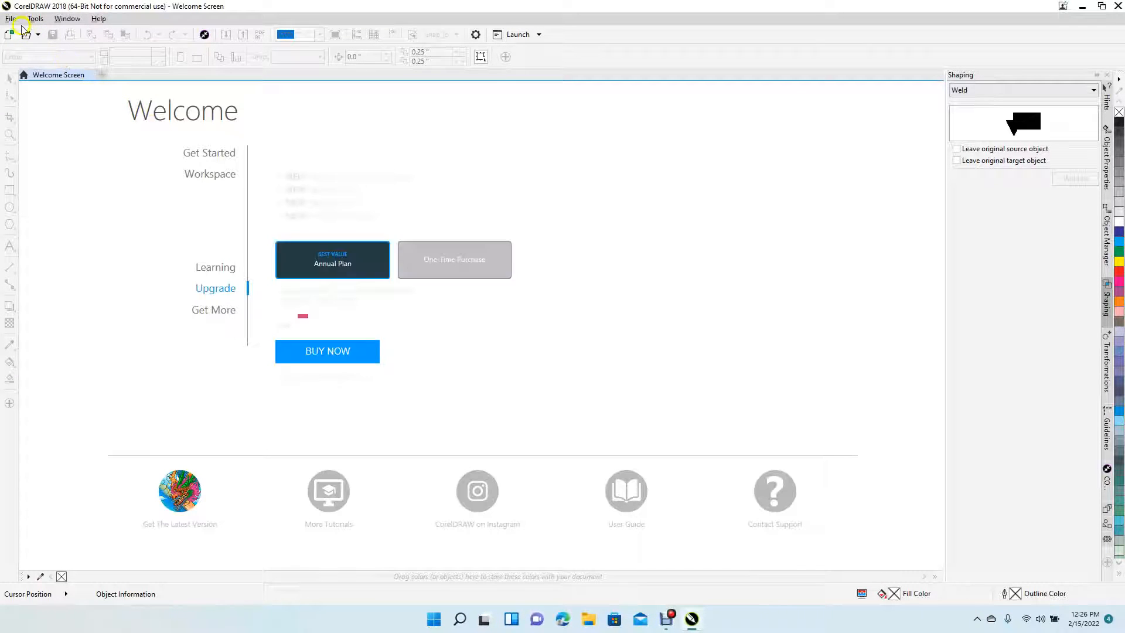
{"action": "left_click", "coordinate": [10, 18]}
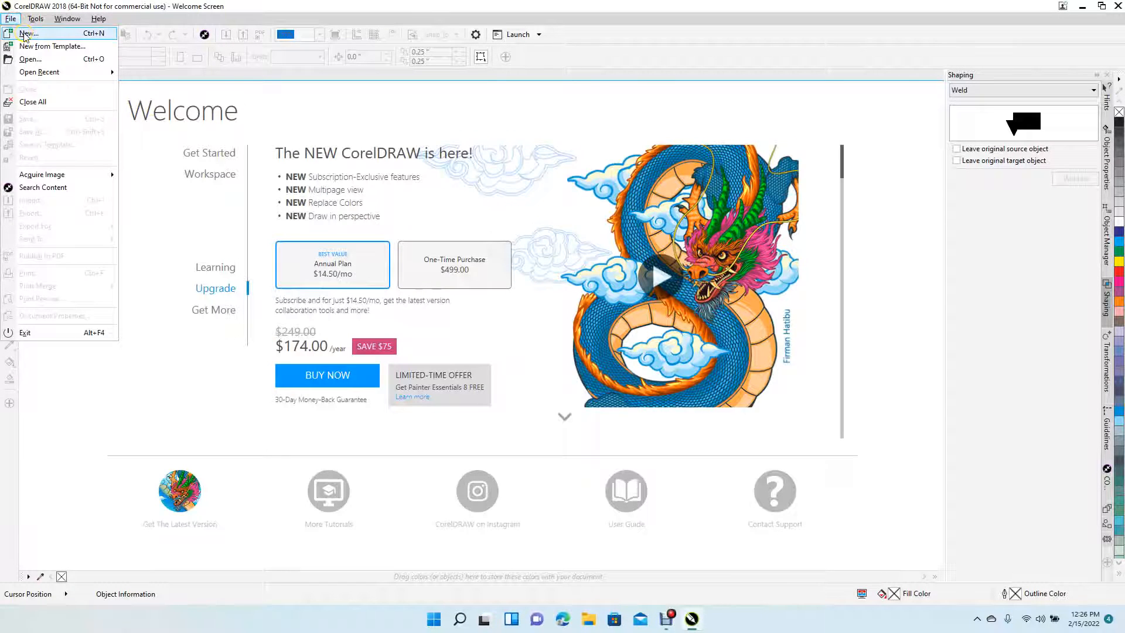
{"action": "left_click", "coordinate": [25, 33]}
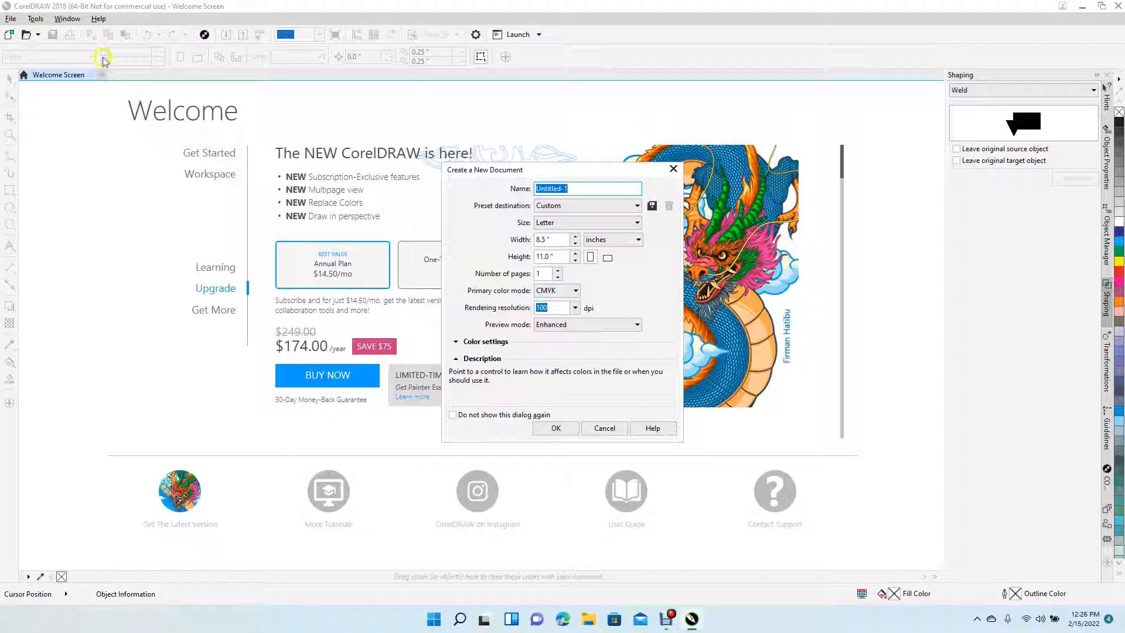
{"action": "left_click", "coordinate": [557, 429]}
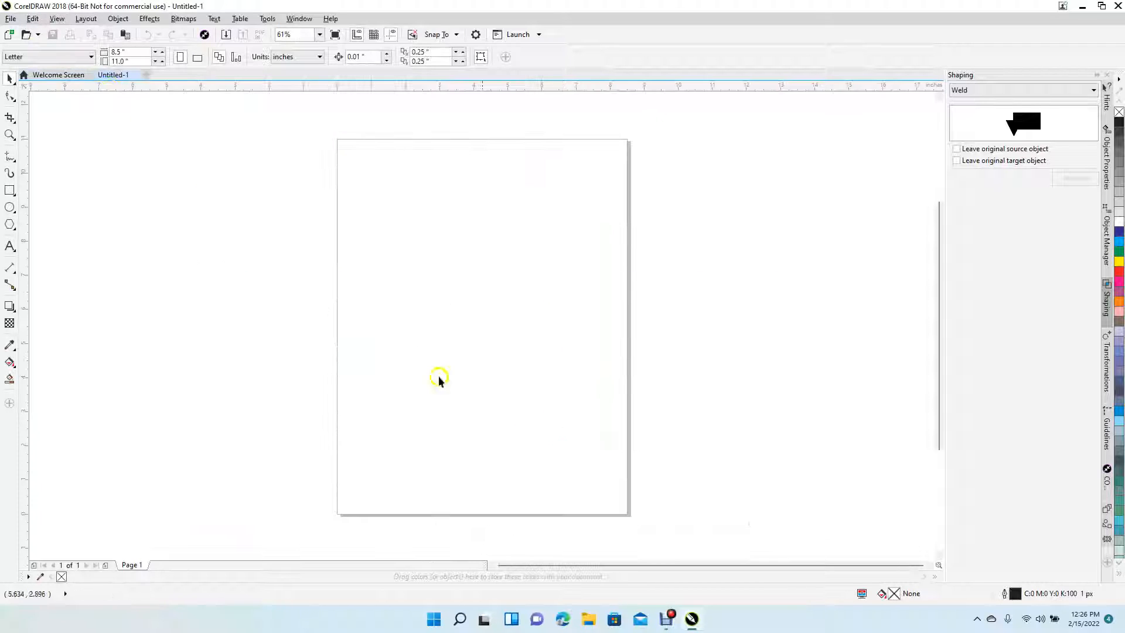
- Import logo.jpg from the Desktop at its original size and position it near the middle of the page
{"action": "left_click", "coordinate": [11, 18]}
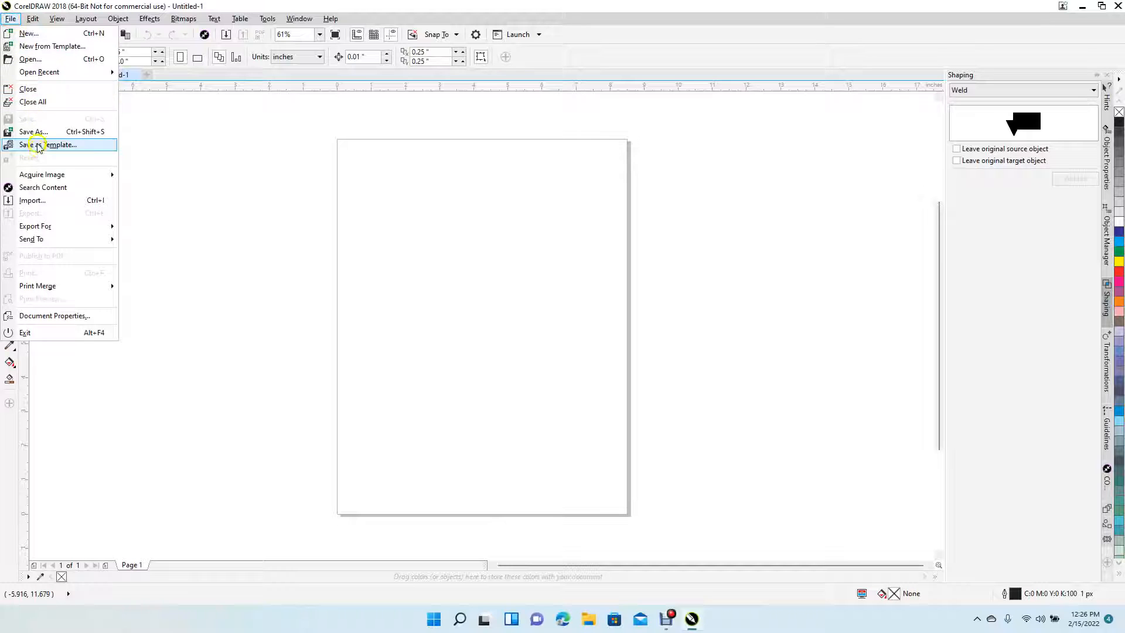
{"action": "left_click", "coordinate": [34, 200]}
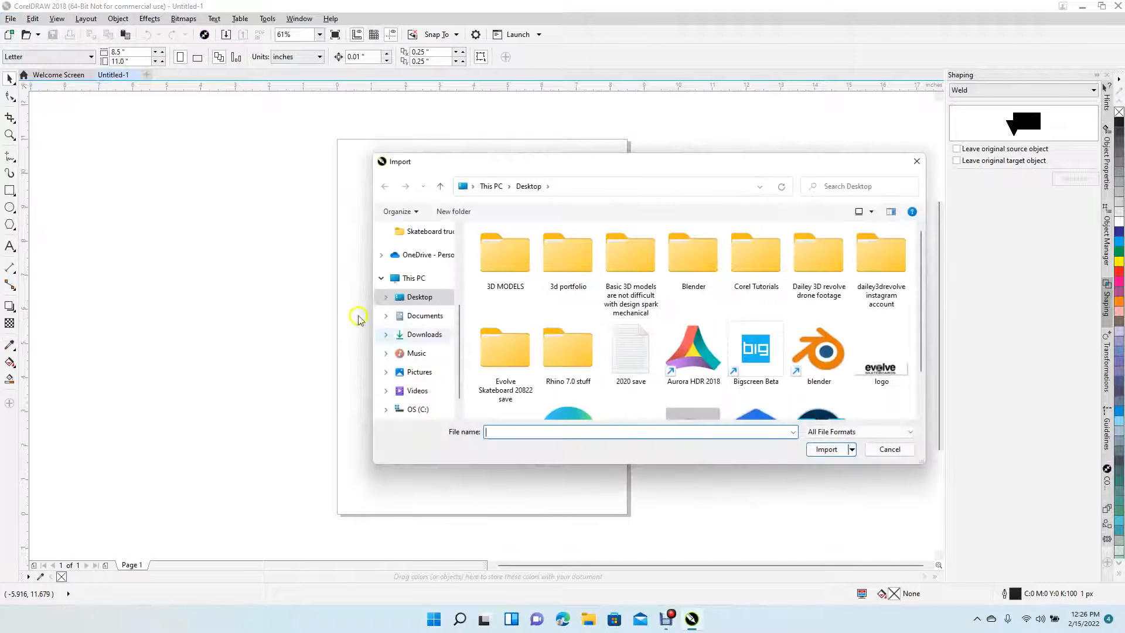
{"action": "double_click", "coordinate": [876, 373]}
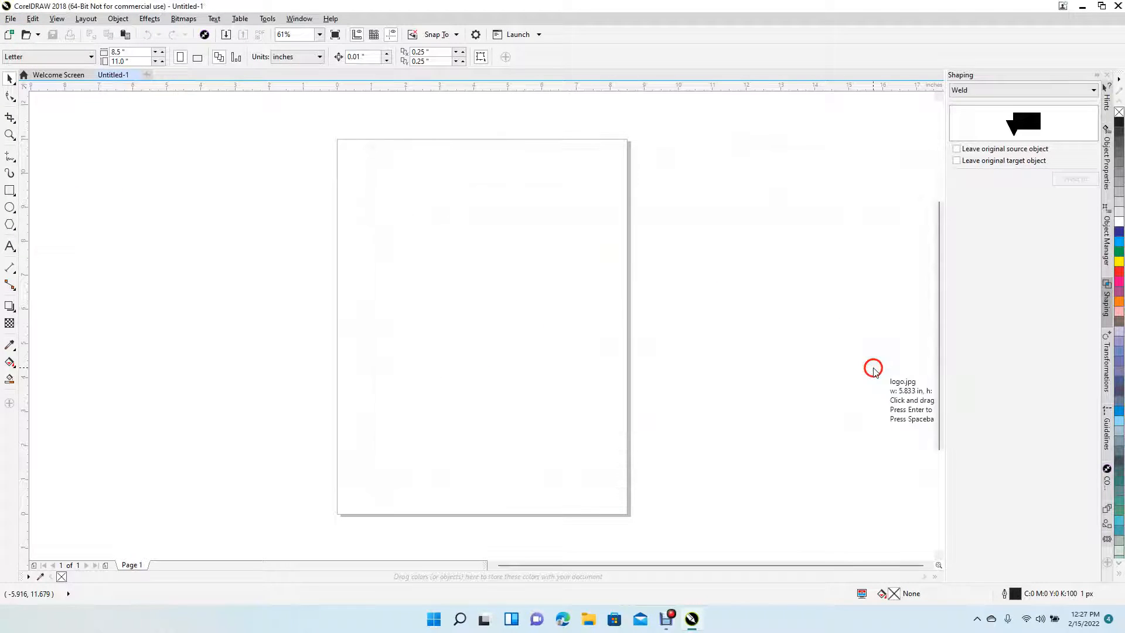
{"action": "left_click", "coordinate": [390, 252]}
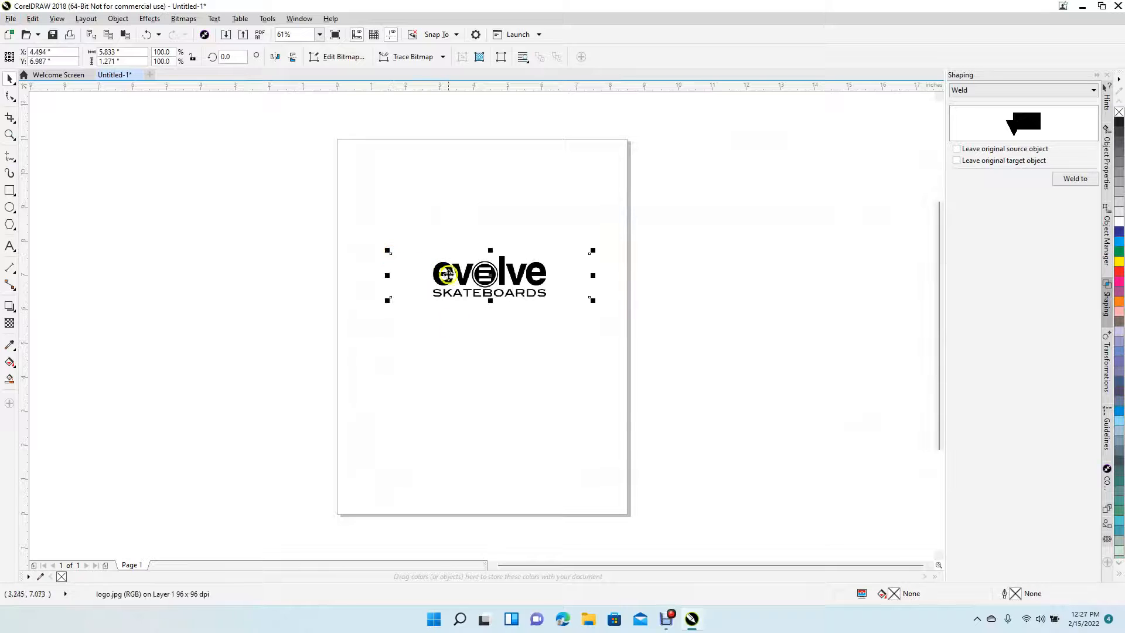
{"action": "left_click", "coordinate": [452, 359]}
{"action": "left_click_drag", "start_coordinate": [457, 293], "coordinate": [434, 317]}
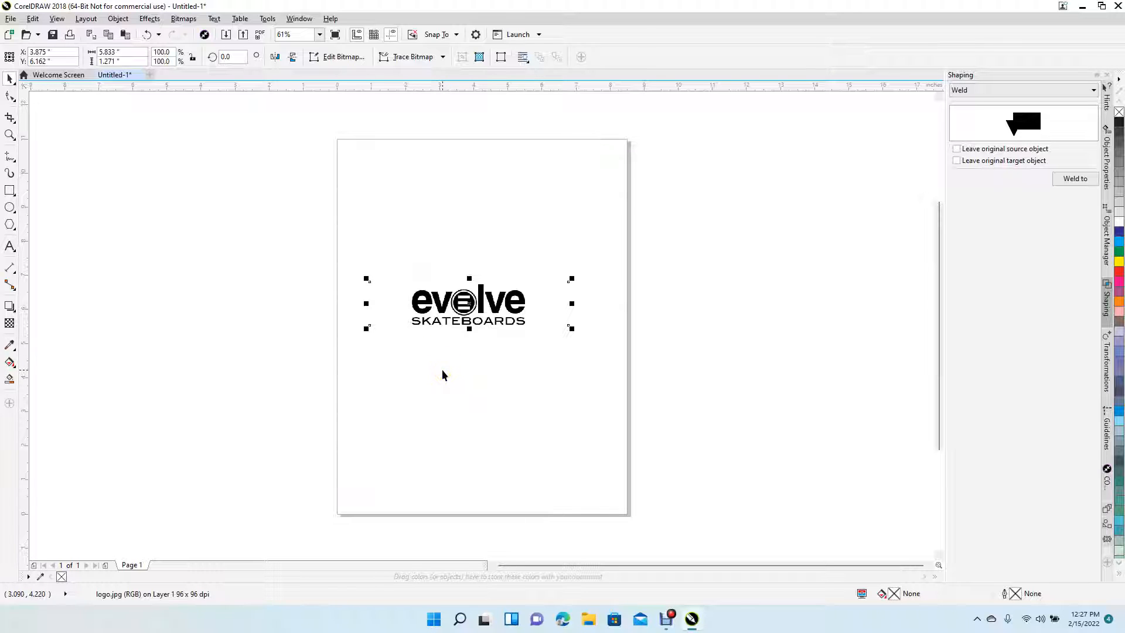
- Trace the logo bitmap with Outline Trace set to Detailed logo, keeping the default trace settings
{"action": "scroll", "coordinate": [441, 369], "scroll_direction": "up", "scroll_amount": 3}
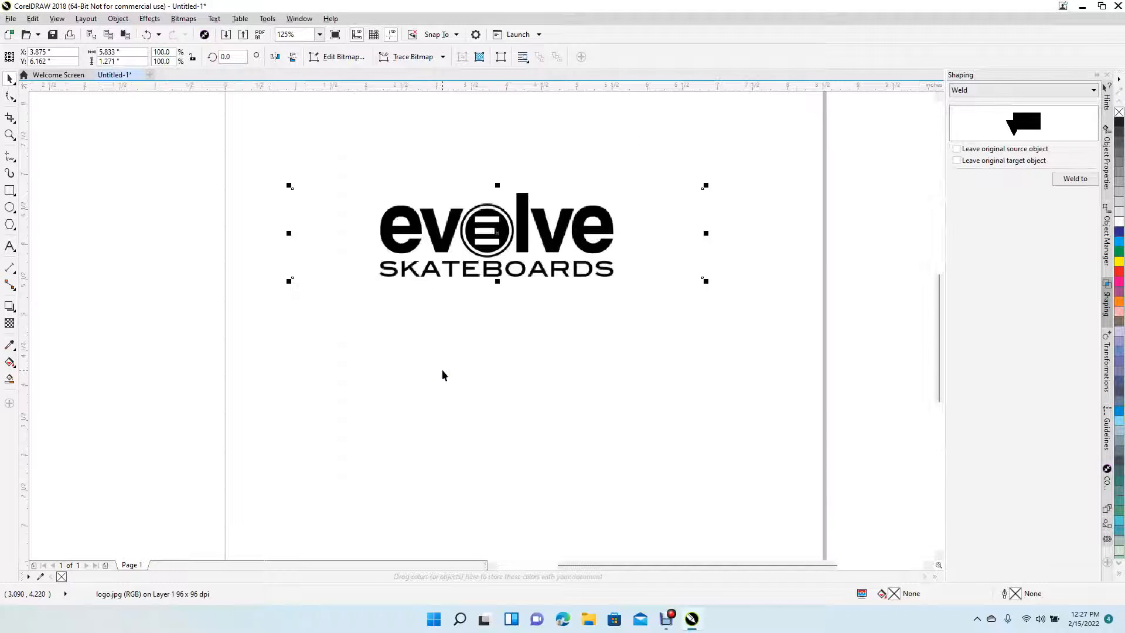
{"action": "right_click", "coordinate": [447, 241]}
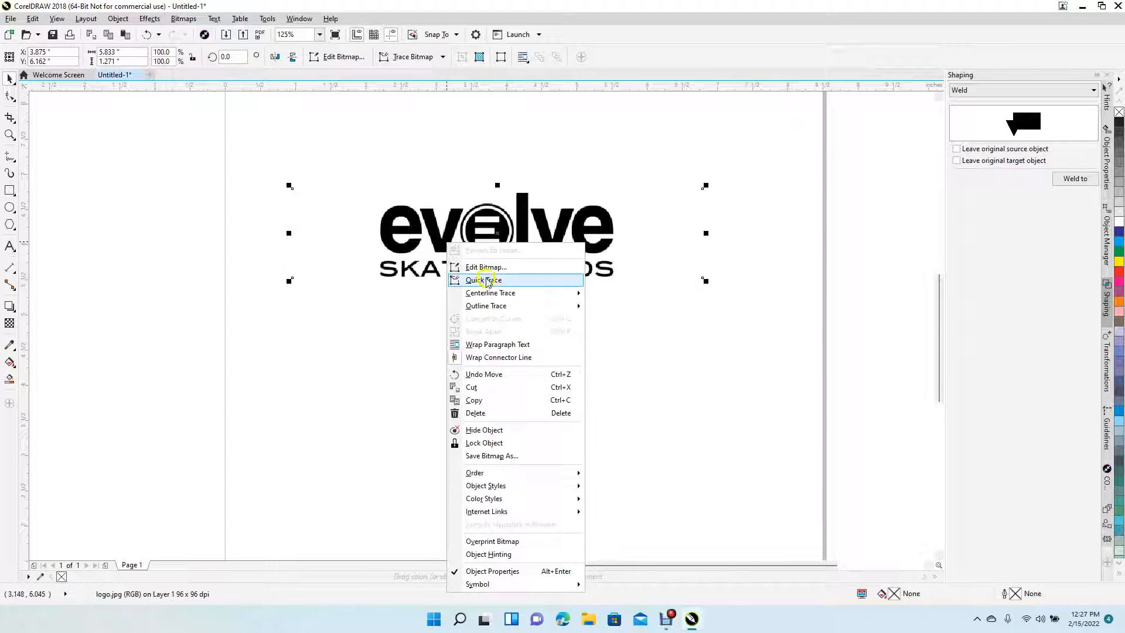
{"action": "mouse_move", "coordinate": [499, 298]}
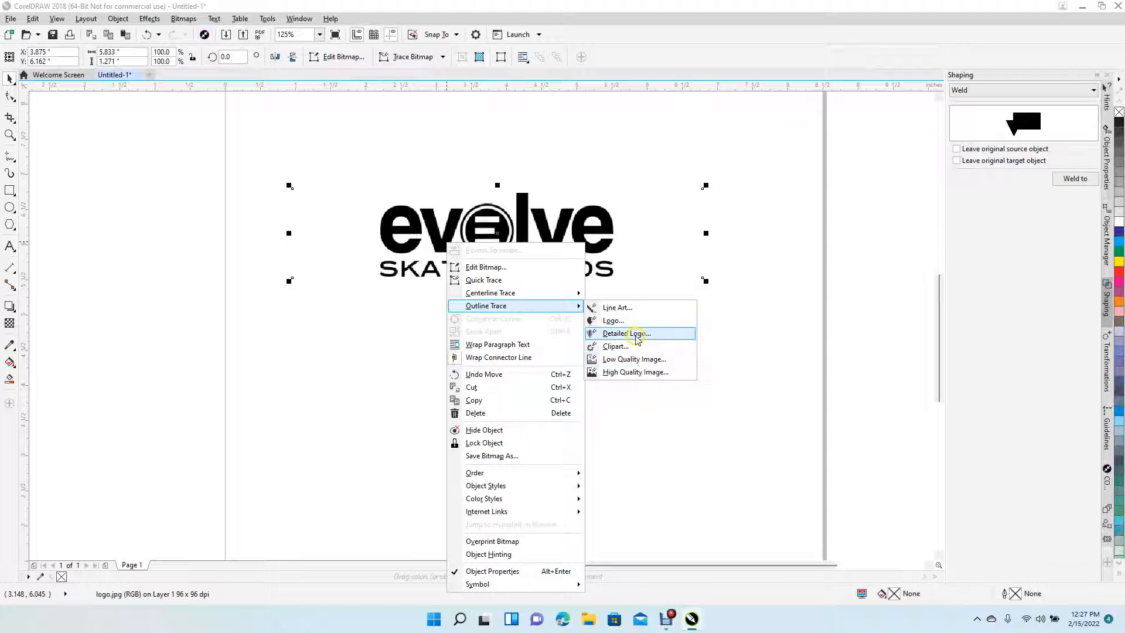
{"action": "left_click", "coordinate": [638, 338]}
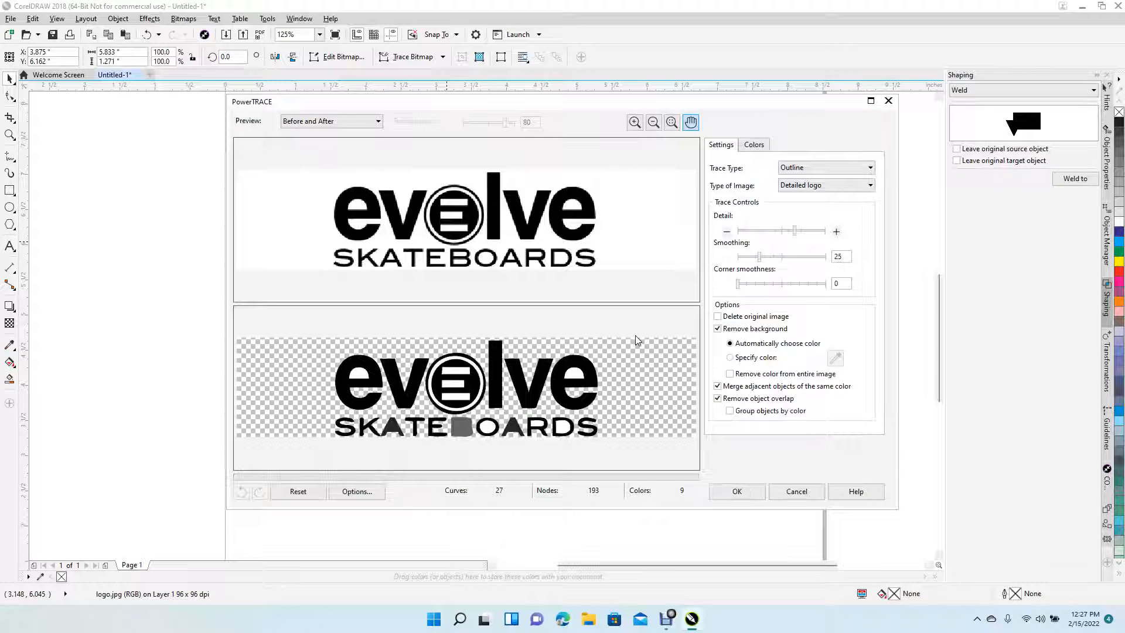
{"action": "left_click", "coordinate": [737, 493]}
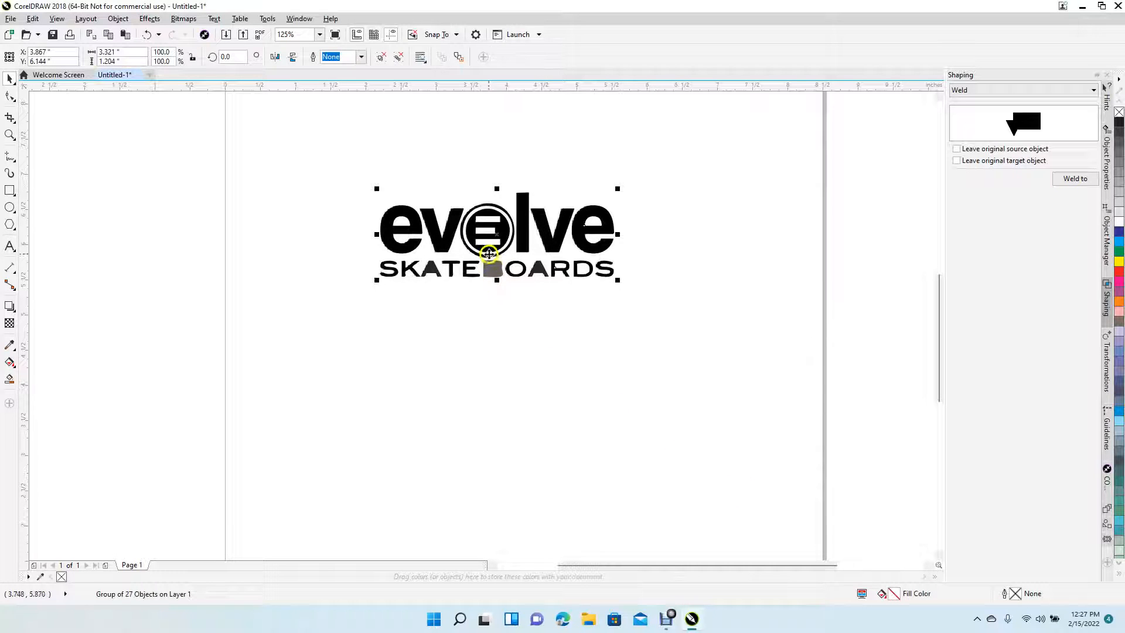
- Move the traced logo down off the original bitmap and delete the bitmap
{"action": "left_click_drag", "start_coordinate": [486, 240], "coordinate": [373, 375]}
{"action": "left_click", "coordinate": [566, 319]}
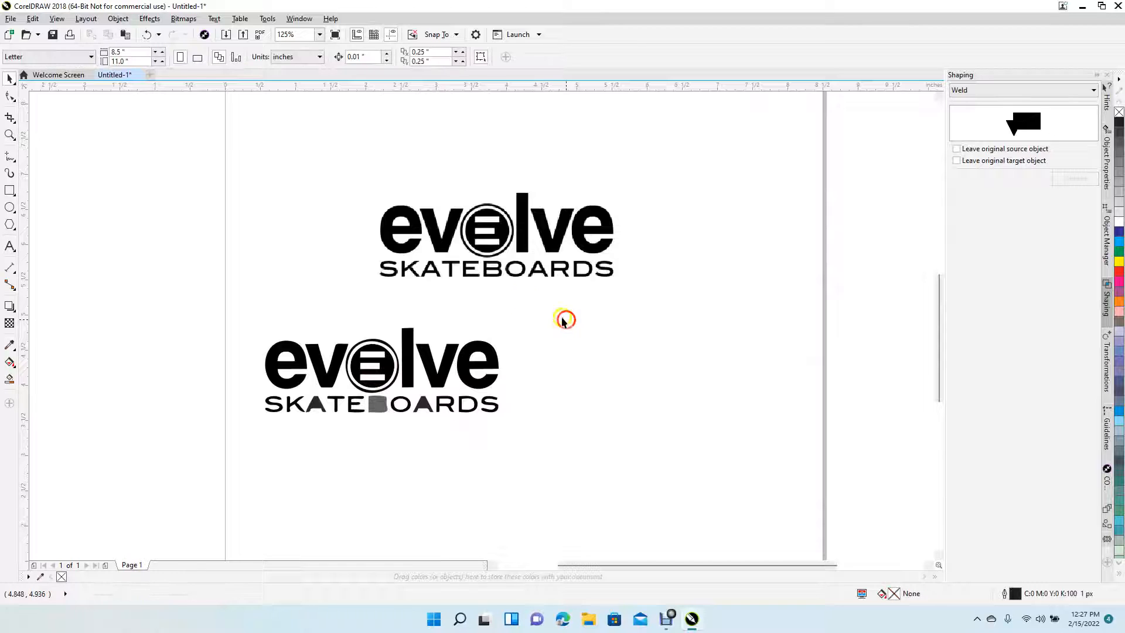
{"action": "left_click", "coordinate": [440, 240]}
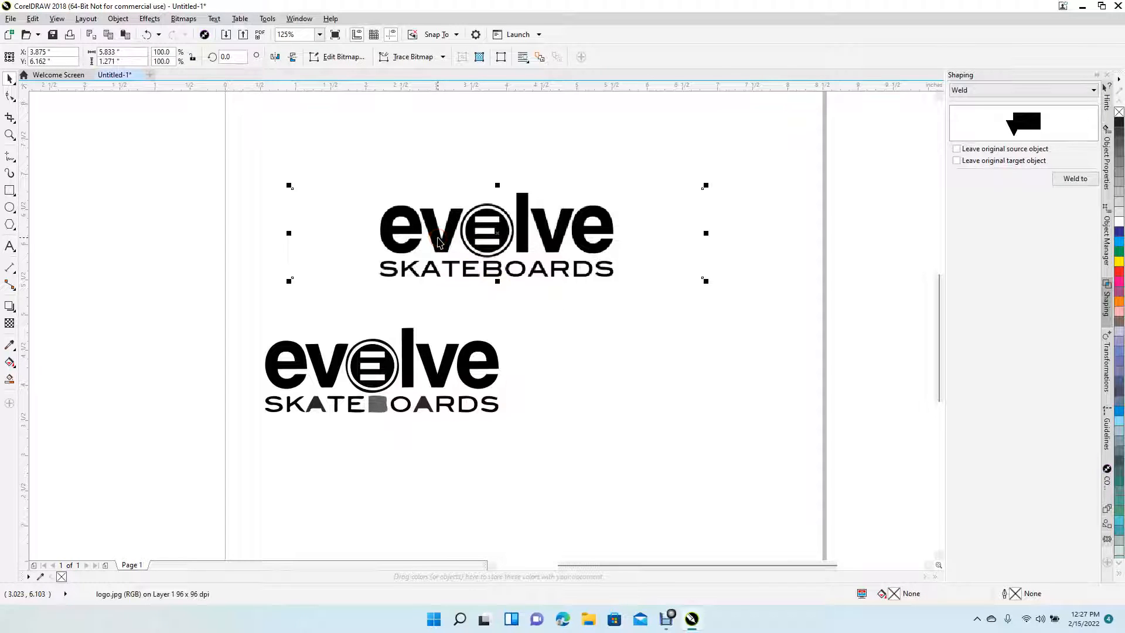
{"action": "key", "text": "Delete"}
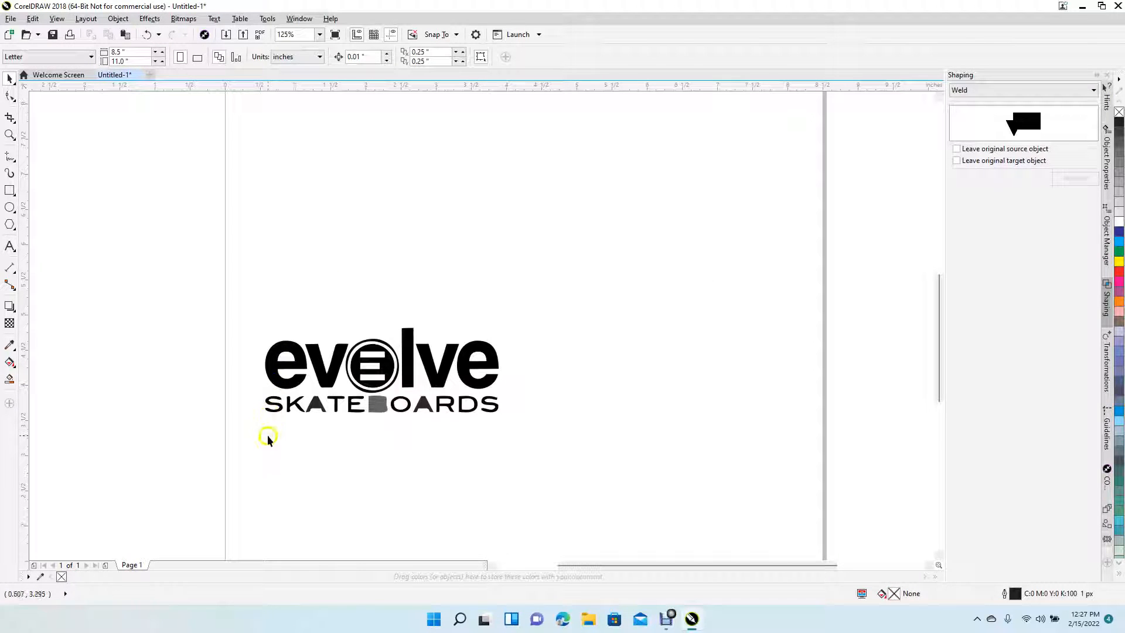
- Add the artistic text "SKATEBOARDS" in Arial 24 pt just below the traced logo
{"action": "scroll", "coordinate": [530, 406], "scroll_direction": "up", "scroll_amount": 2}
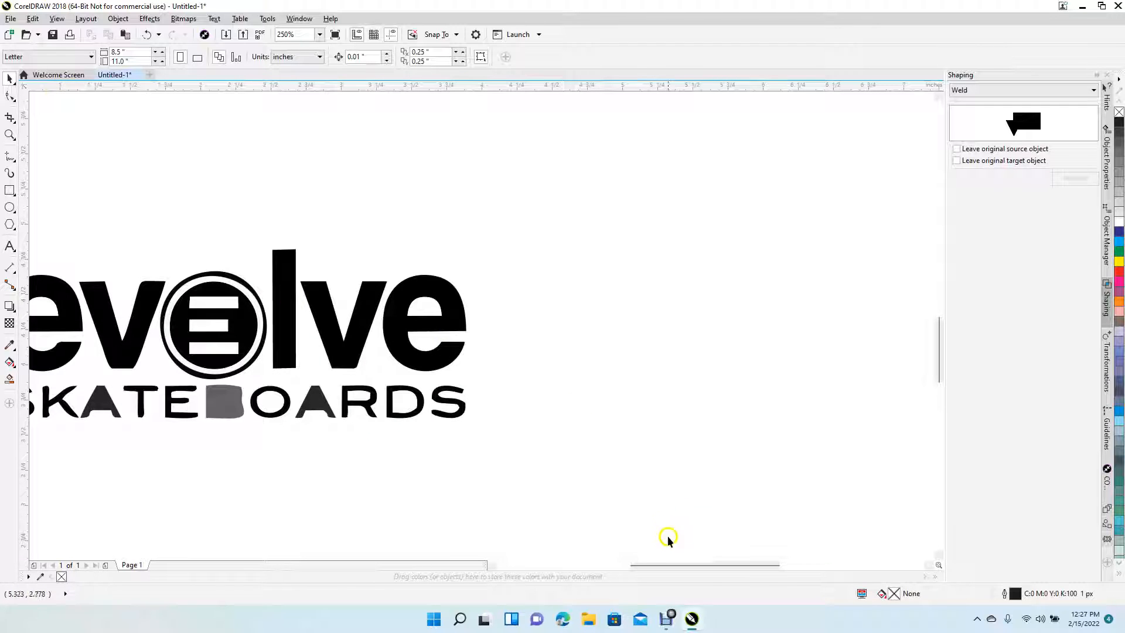
{"action": "left_click_drag", "start_coordinate": [678, 564], "coordinate": [630, 564]}
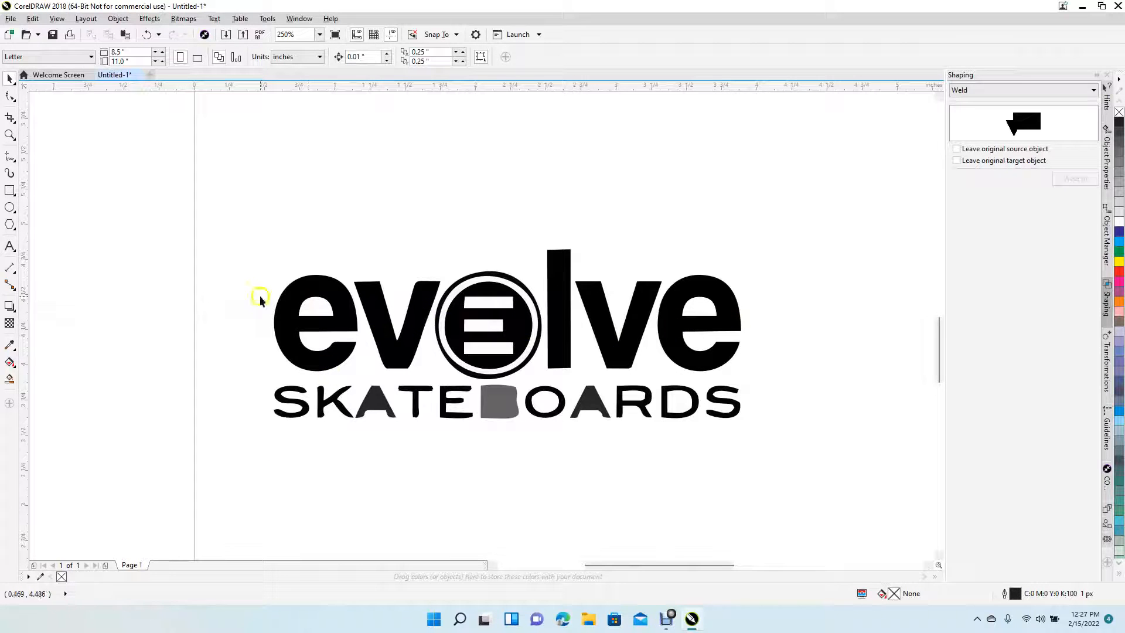
{"action": "left_click", "coordinate": [10, 247]}
{"action": "left_click", "coordinate": [295, 470]}
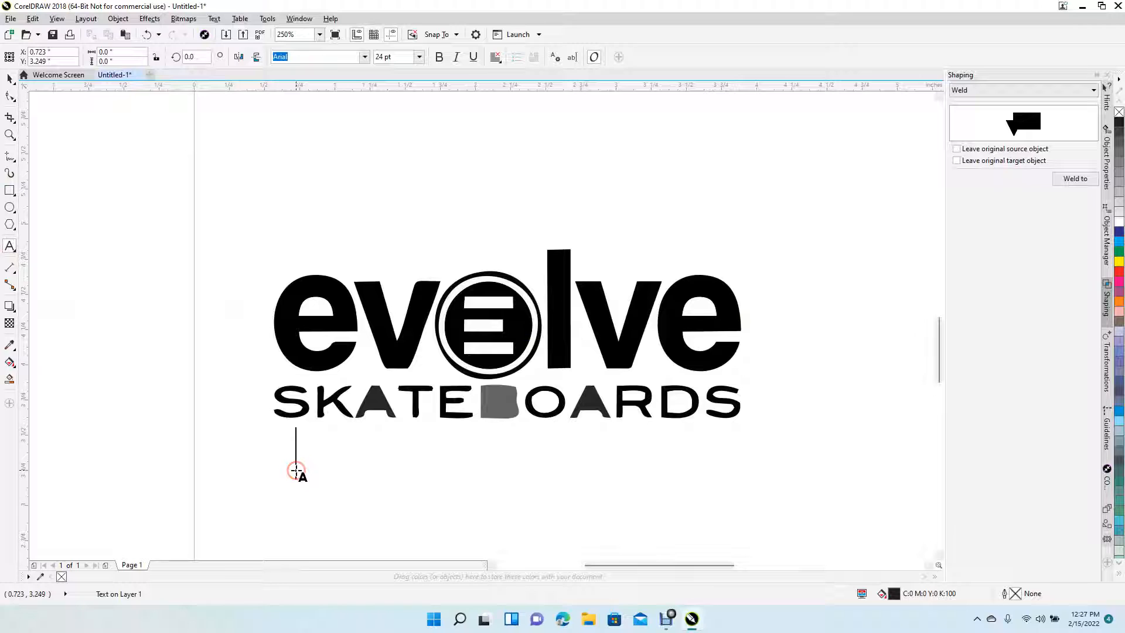
{"action": "type", "text": "S"}
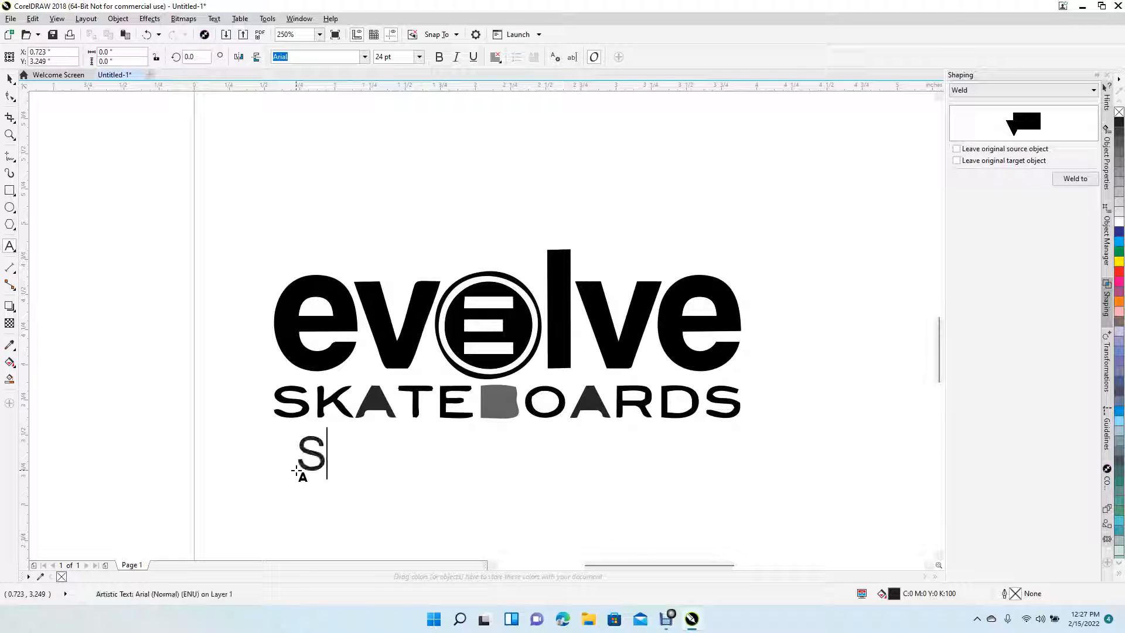
{"action": "type", "text": "KATE"}
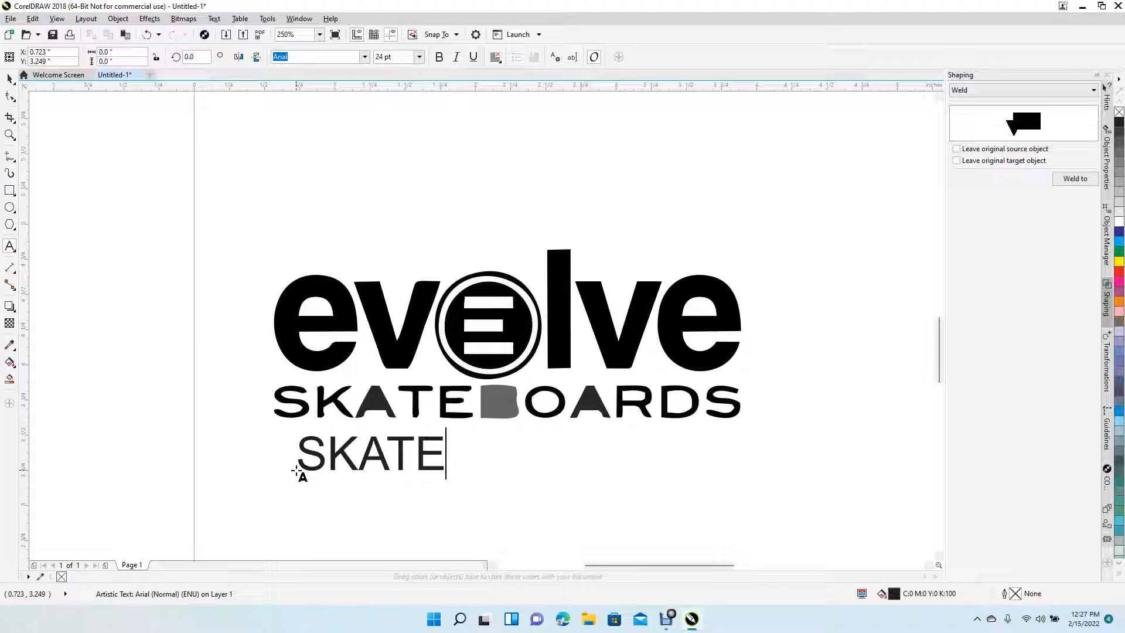
{"action": "type", "text": "BOARDS"}
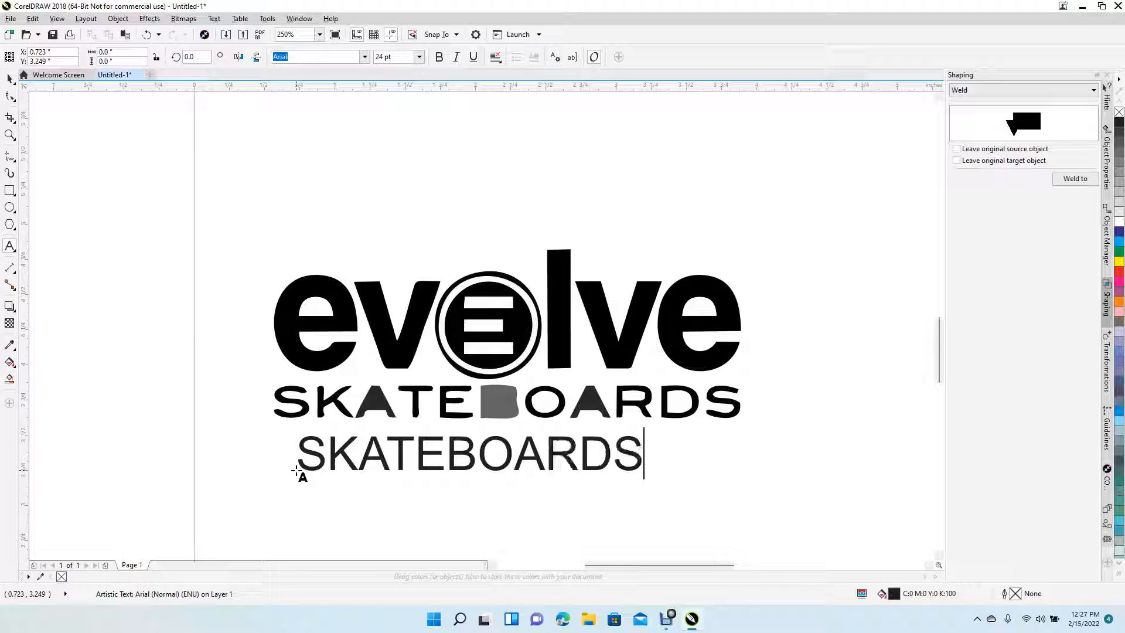
- Make the new SKATEBOARDS text bold and enlarge it to about 3.34 inches wide, lined up under the traced logo
{"action": "left_click", "coordinate": [7, 78]}
{"action": "left_click", "coordinate": [438, 57]}
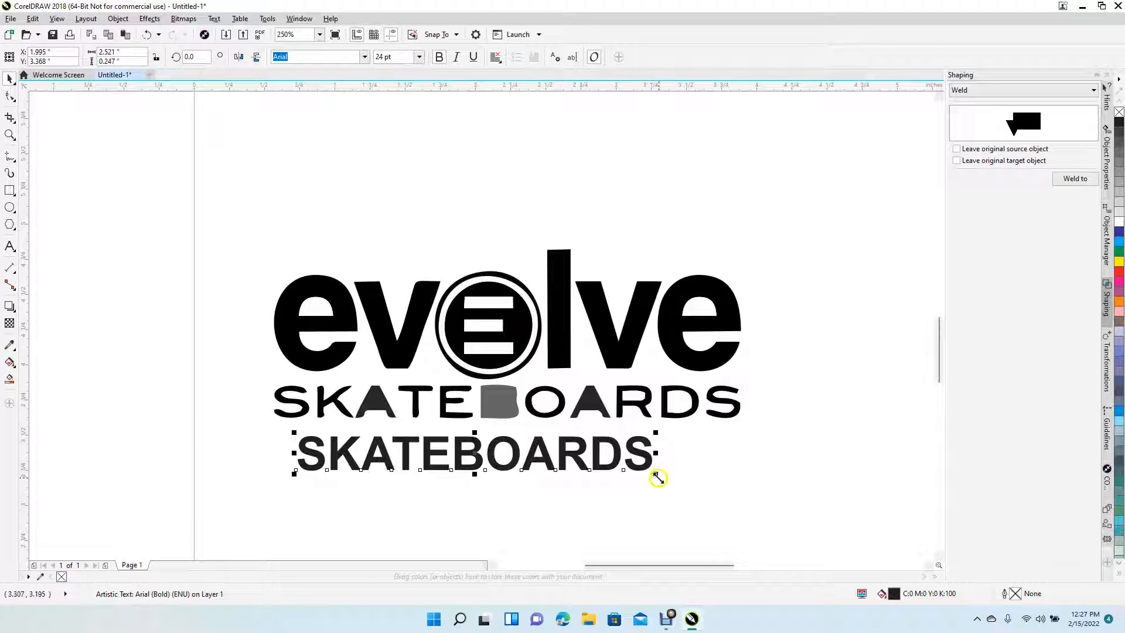
{"action": "left_click_drag", "start_coordinate": [658, 478], "coordinate": [769, 496]}
{"action": "mouse_move", "coordinate": [575, 485]}
{"action": "left_mouse_down"}
{"action": "mouse_move", "coordinate": [575, 428]}
{"action": "mouse_move", "coordinate": [558, 420]}
{"action": "mouse_move", "coordinate": [559, 483]}
{"action": "left_mouse_up"}
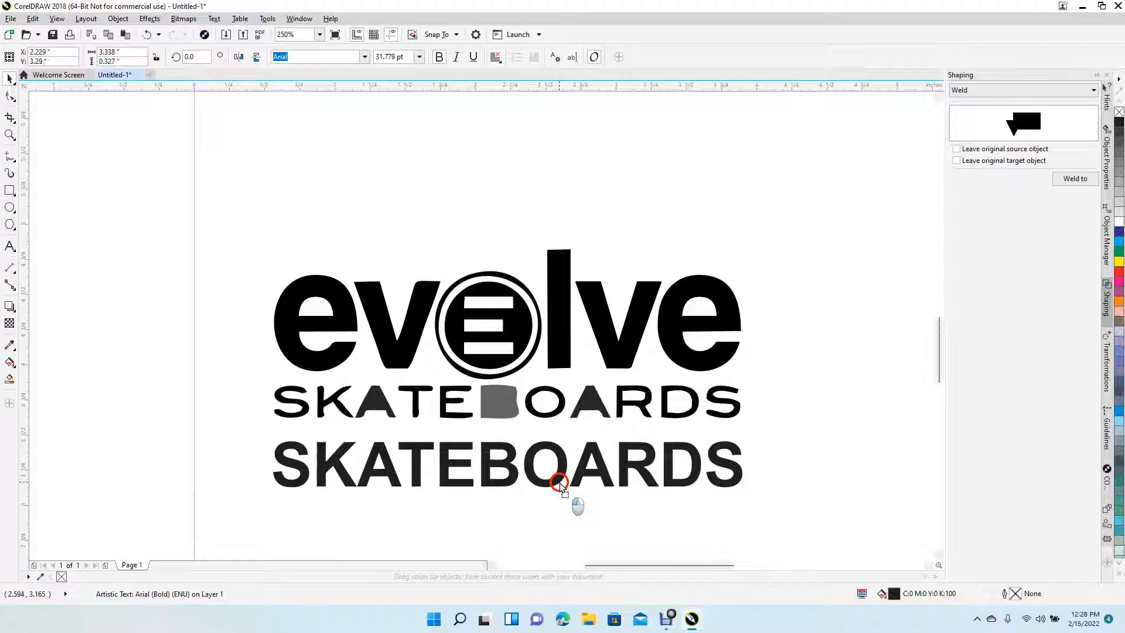
- Ungroup the traced logo into its separate objects
{"action": "left_click", "coordinate": [293, 417]}
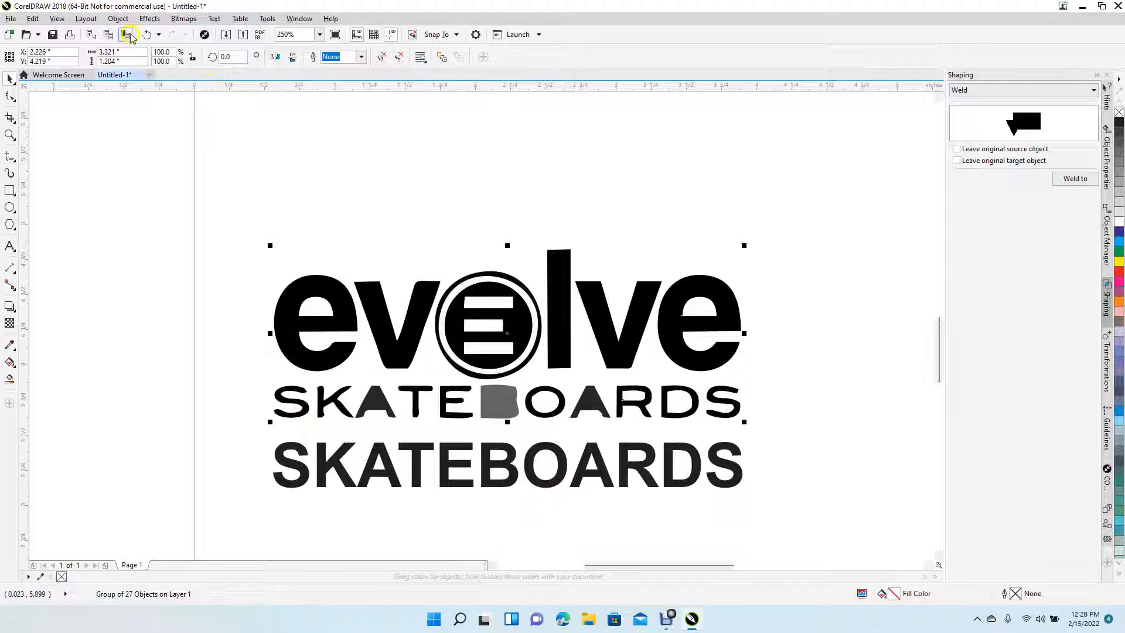
{"action": "left_click", "coordinate": [118, 18]}
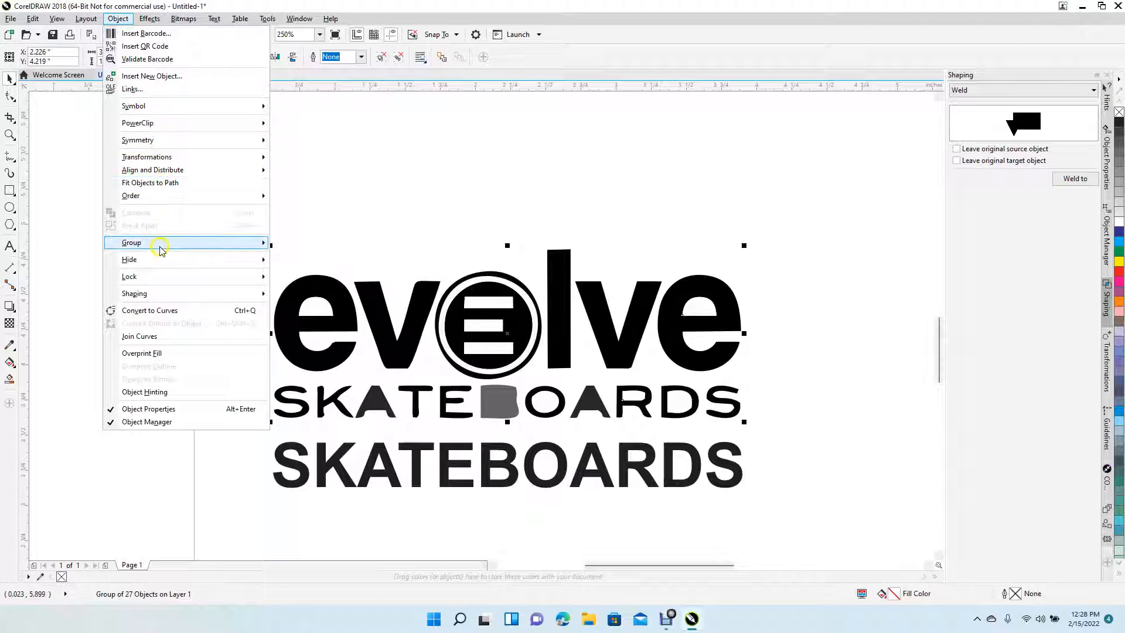
{"action": "mouse_move", "coordinate": [163, 251]}
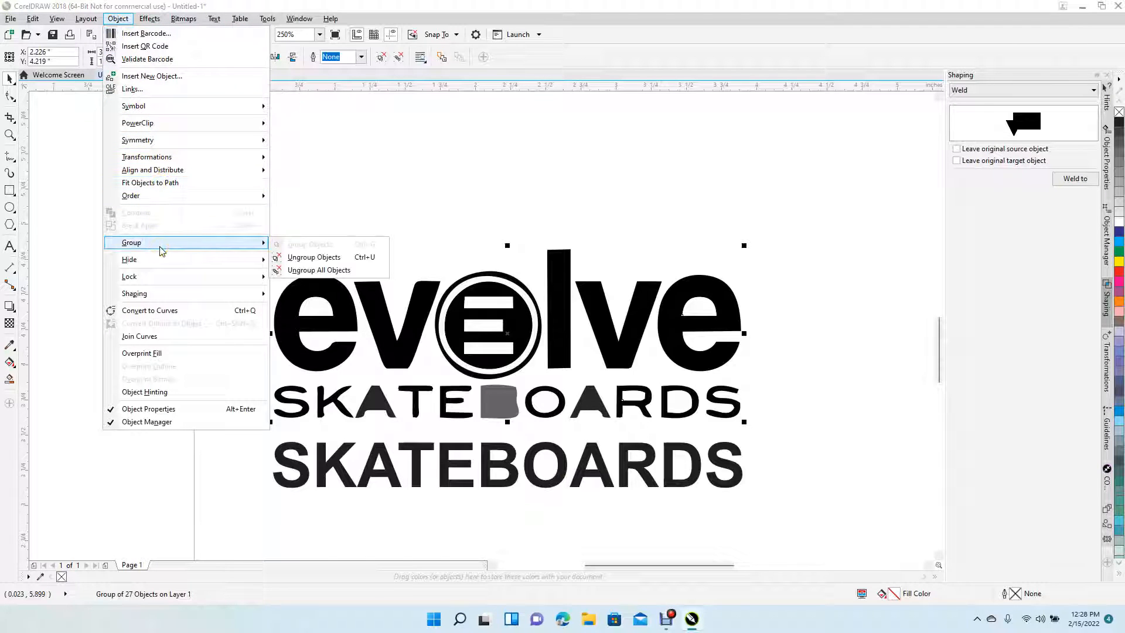
{"action": "left_click", "coordinate": [320, 262]}
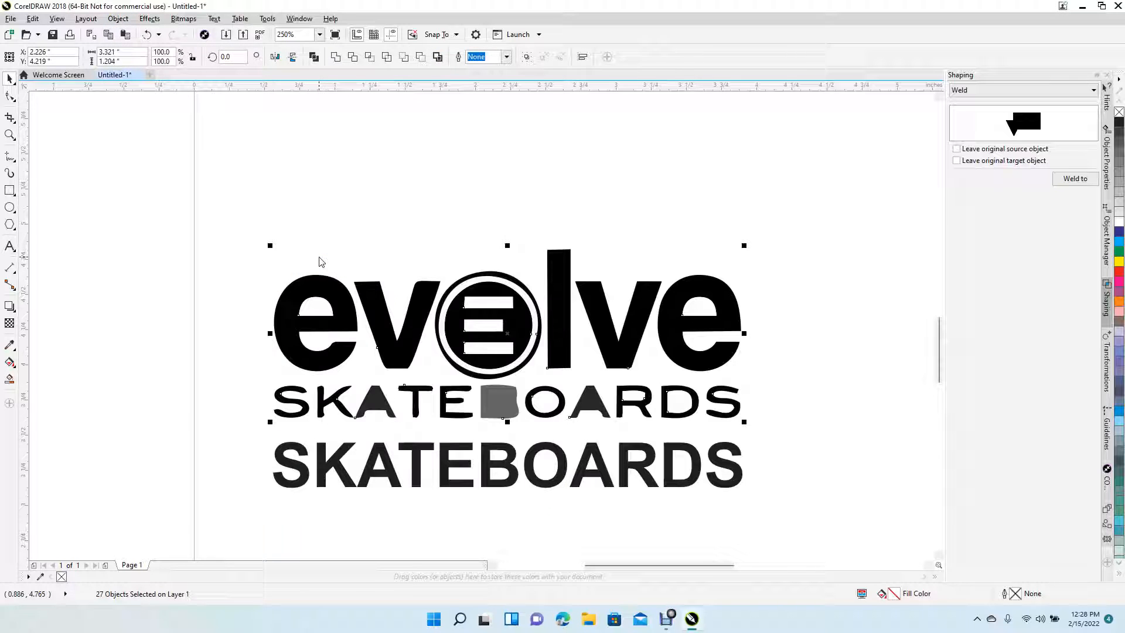
- Delete all the badly traced SKATEBOARDS letter shapes between the evolve wordmark and the new text
{"action": "left_click", "coordinate": [255, 227]}
{"action": "left_click_drag", "start_coordinate": [252, 383], "coordinate": [766, 434]}
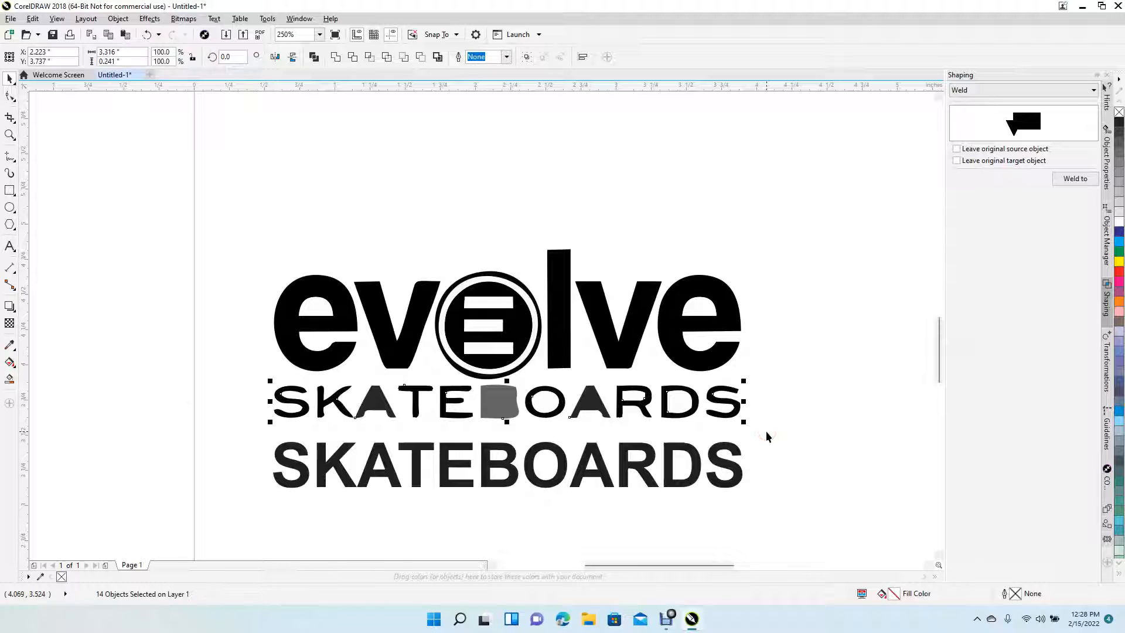
{"action": "key", "text": "Delete"}
- Move the new SKATEBOARDS text up to sit directly beneath the evolve wordmark
{"action": "left_click", "coordinate": [491, 467]}
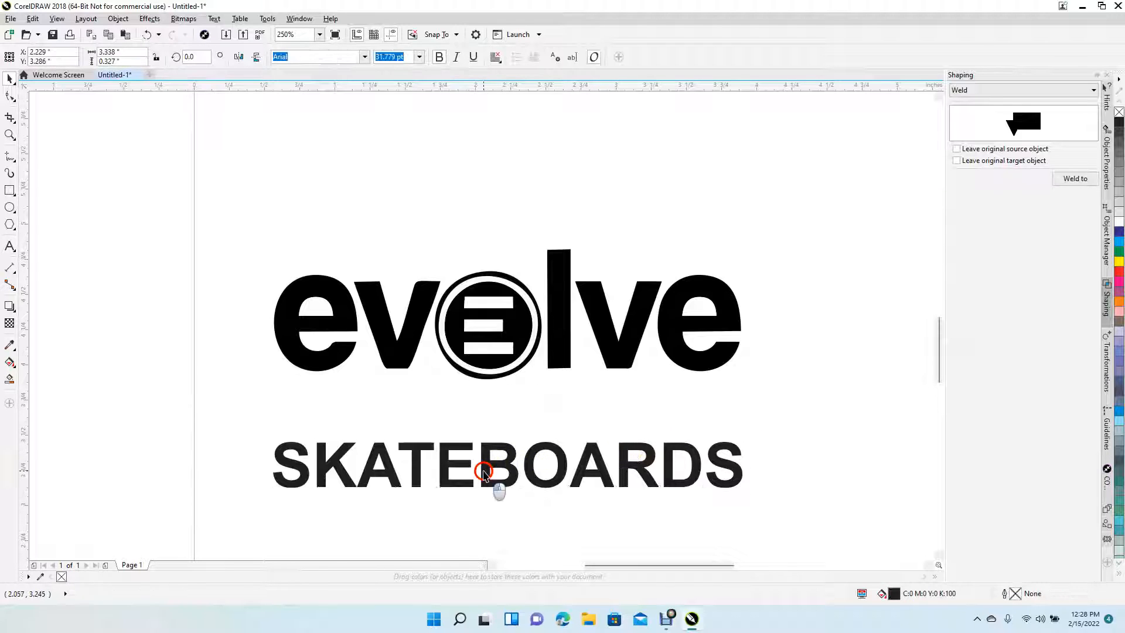
{"action": "left_click_drag", "start_coordinate": [491, 467], "coordinate": [492, 418]}
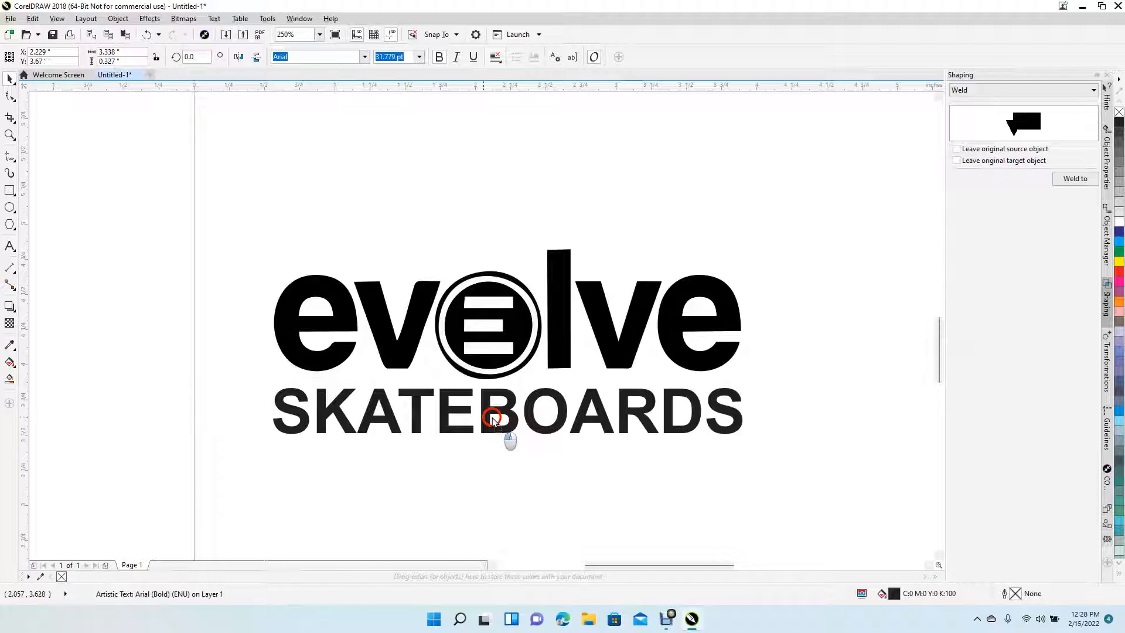
{"action": "left_click", "coordinate": [460, 185]}
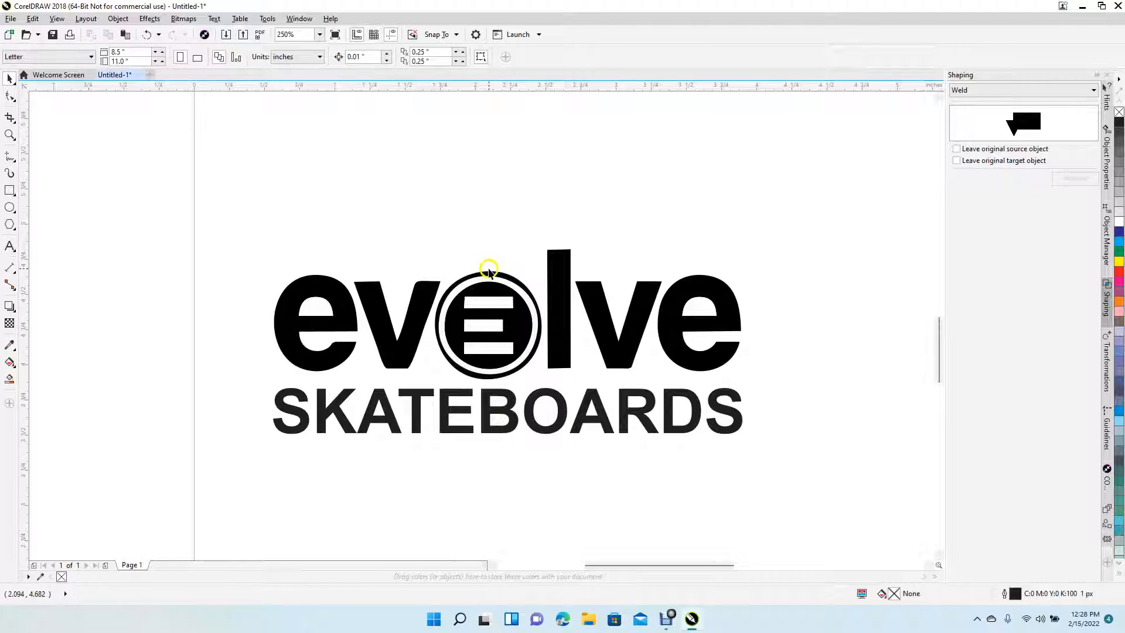
- Pull the traced outer ring away from the round emblem in the evolve wordmark and delete it
{"action": "left_click", "coordinate": [488, 271]}
{"action": "left_click_drag", "start_coordinate": [487, 271], "coordinate": [408, 208]}
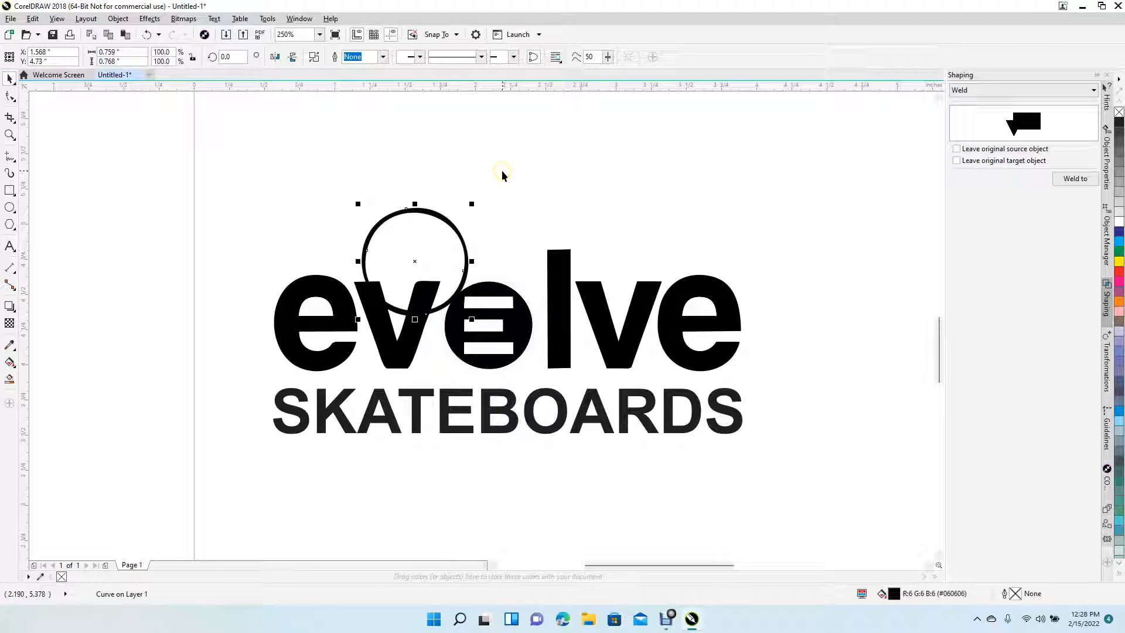
{"action": "key", "text": "Delete"}
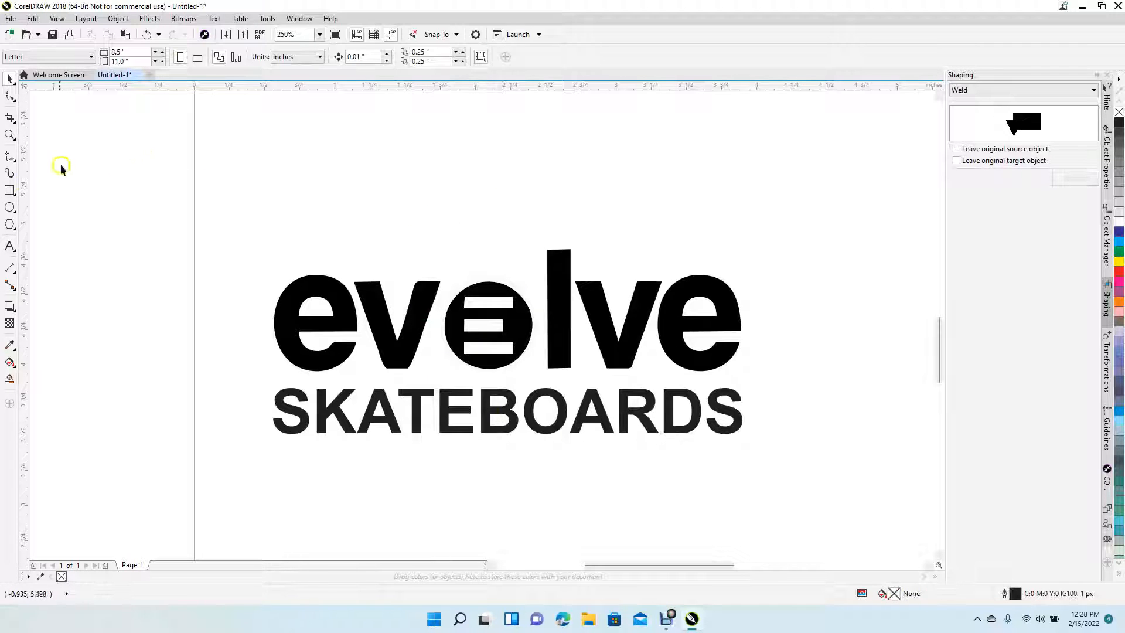
- Draw a circle about 0.77 in across, centred around the round emblem, and give it a 4 px outline
{"action": "left_click", "coordinate": [10, 208]}
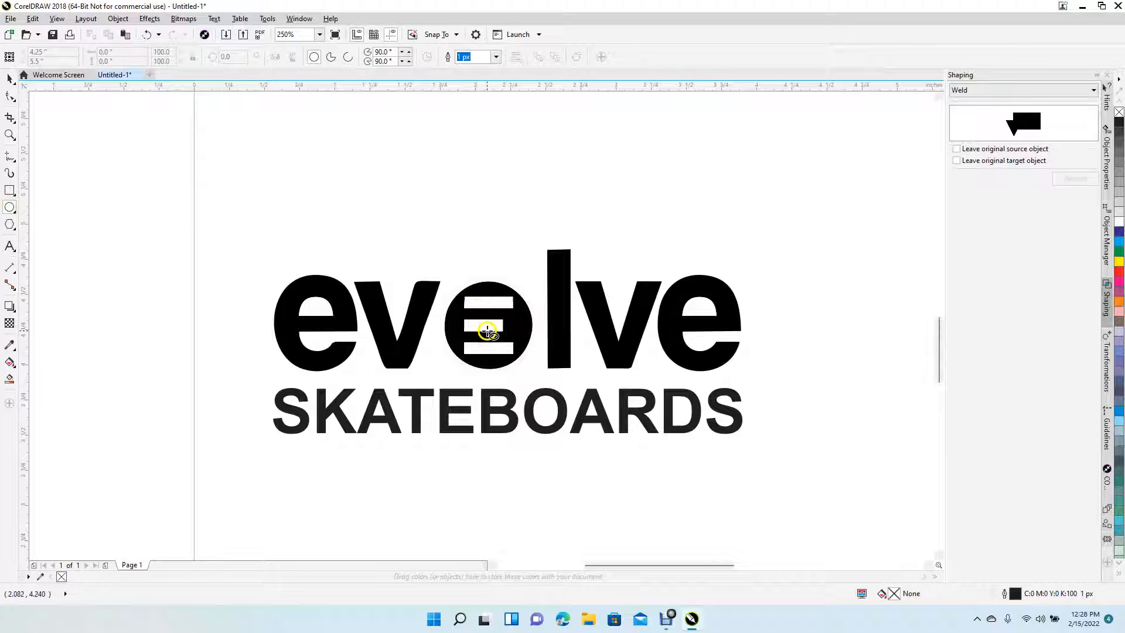
{"action": "left_click_drag", "start_coordinate": [490, 327], "coordinate": [524, 273], "text": "ctrl+shift"}
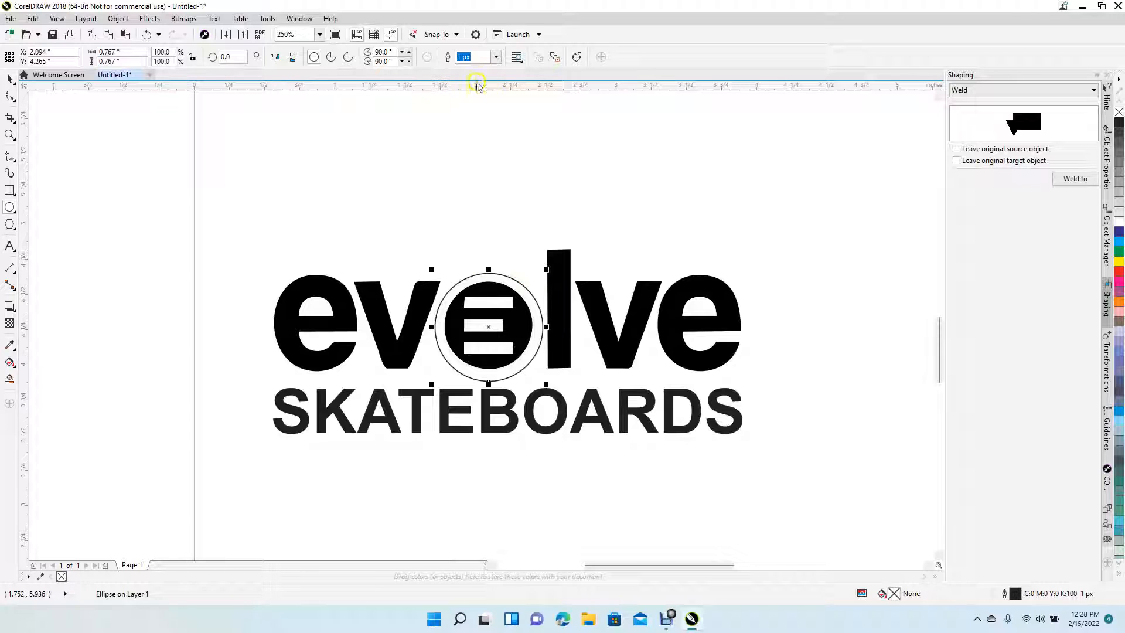
{"action": "left_click", "coordinate": [496, 56]}
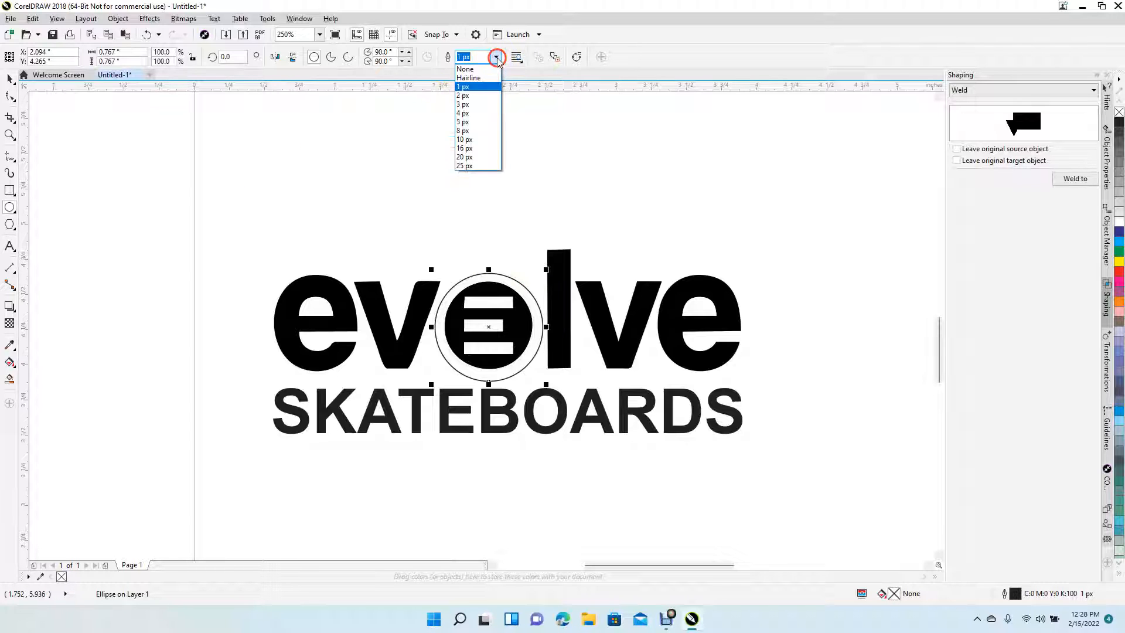
{"action": "left_click", "coordinate": [469, 112]}
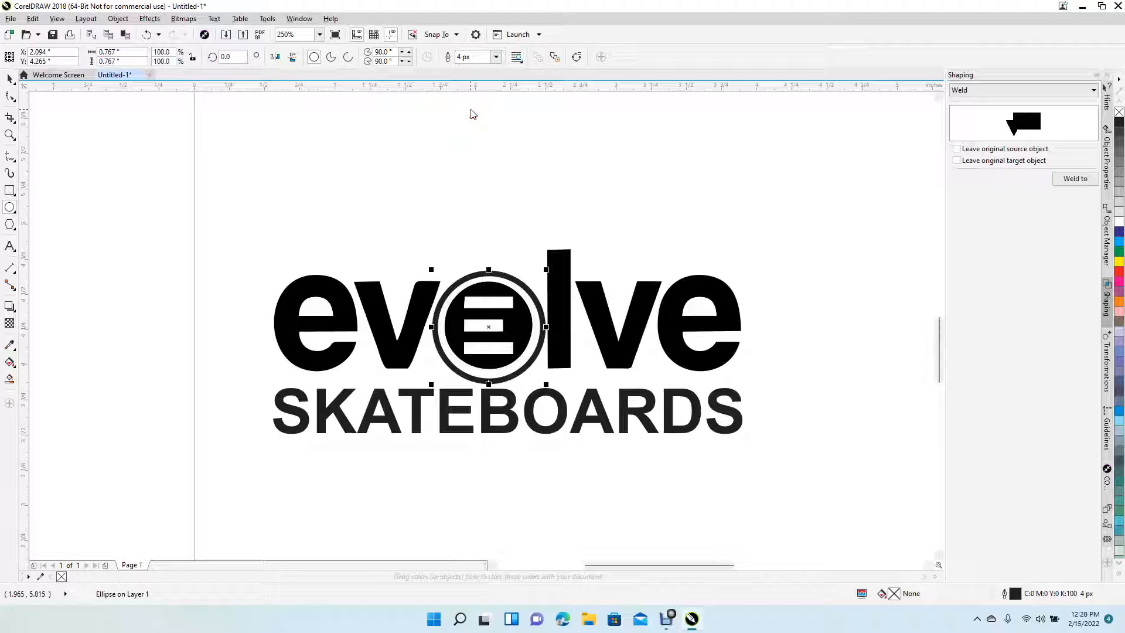
- Nudge the new ring up by 0.01 in, and once more with the nudge distance set to 0.004 in, centring it around the emblem
{"action": "left_click", "coordinate": [9, 78]}
{"action": "key", "text": "Up"}
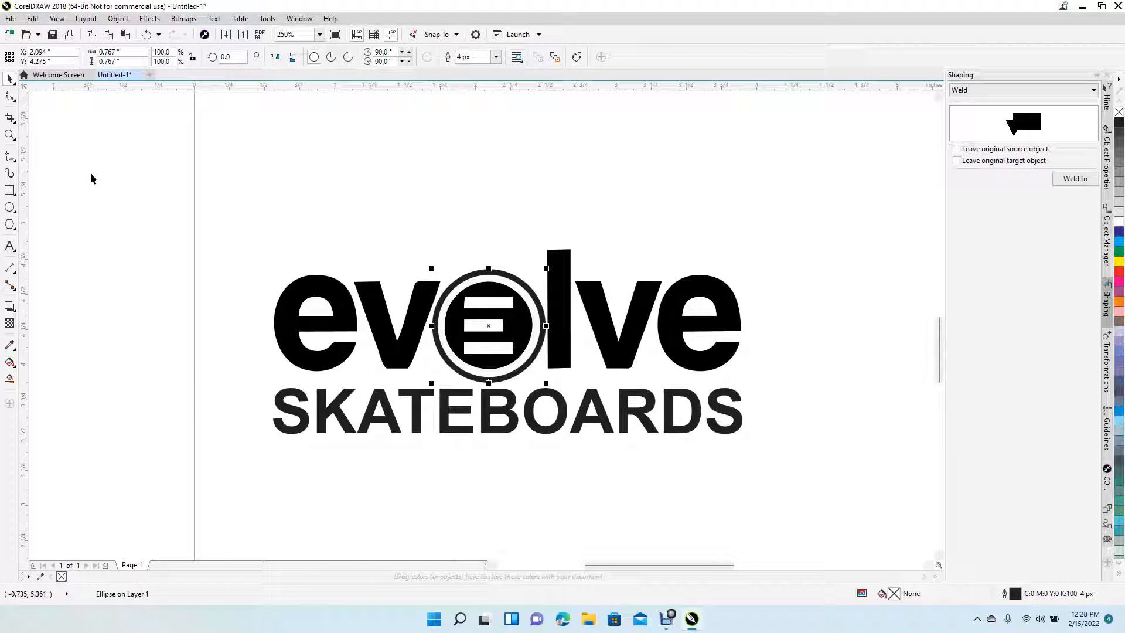
{"action": "left_click", "coordinate": [301, 174]}
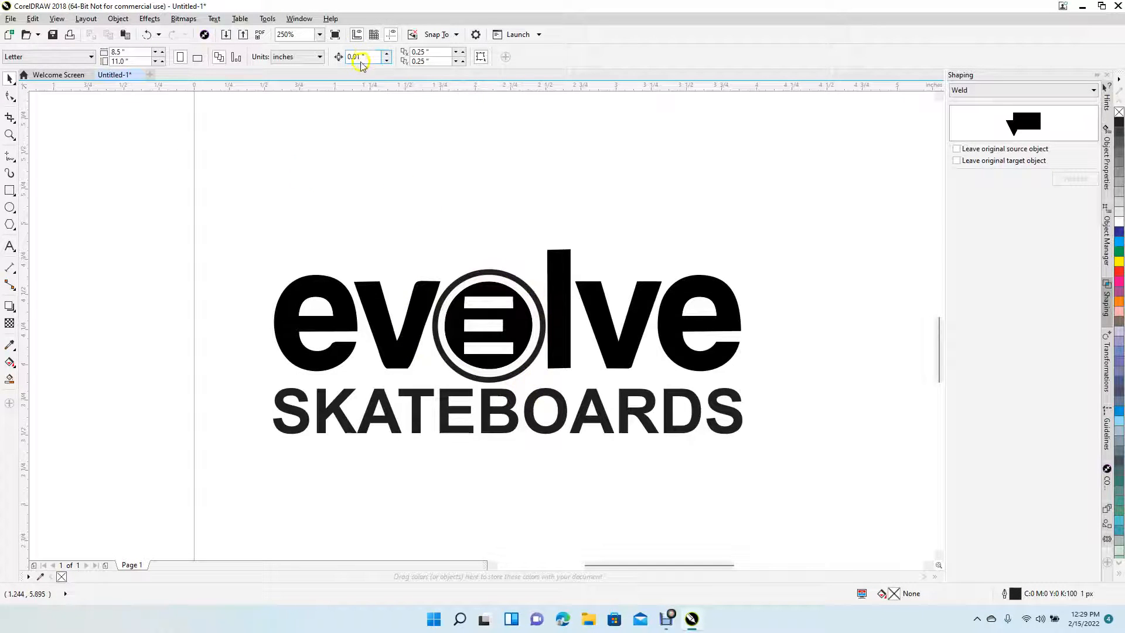
{"action": "left_click_drag", "start_coordinate": [365, 57], "coordinate": [337, 51]}
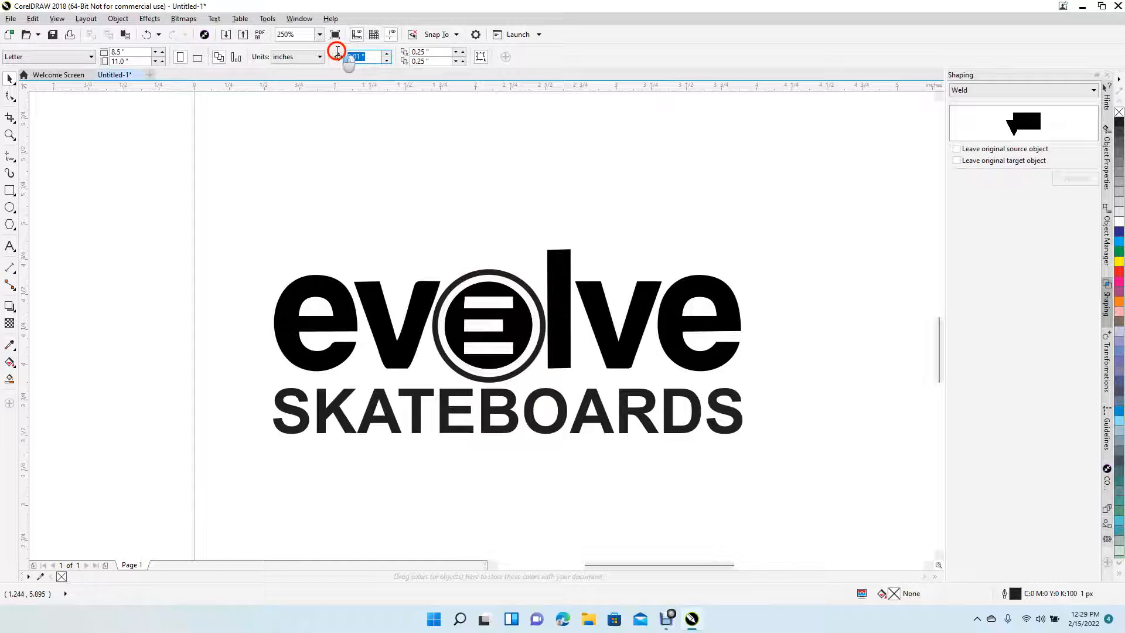
{"action": "type", "text": "0"}
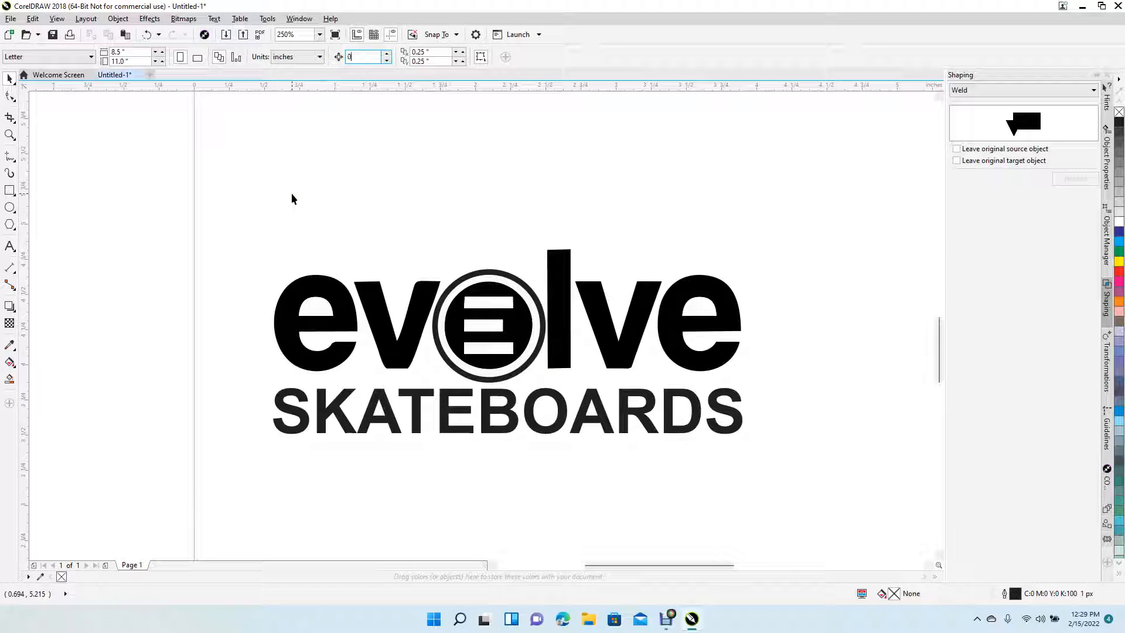
{"action": "type", "text": ".004"}
{"action": "key", "text": "Return"}
{"action": "left_click", "coordinate": [336, 217]}
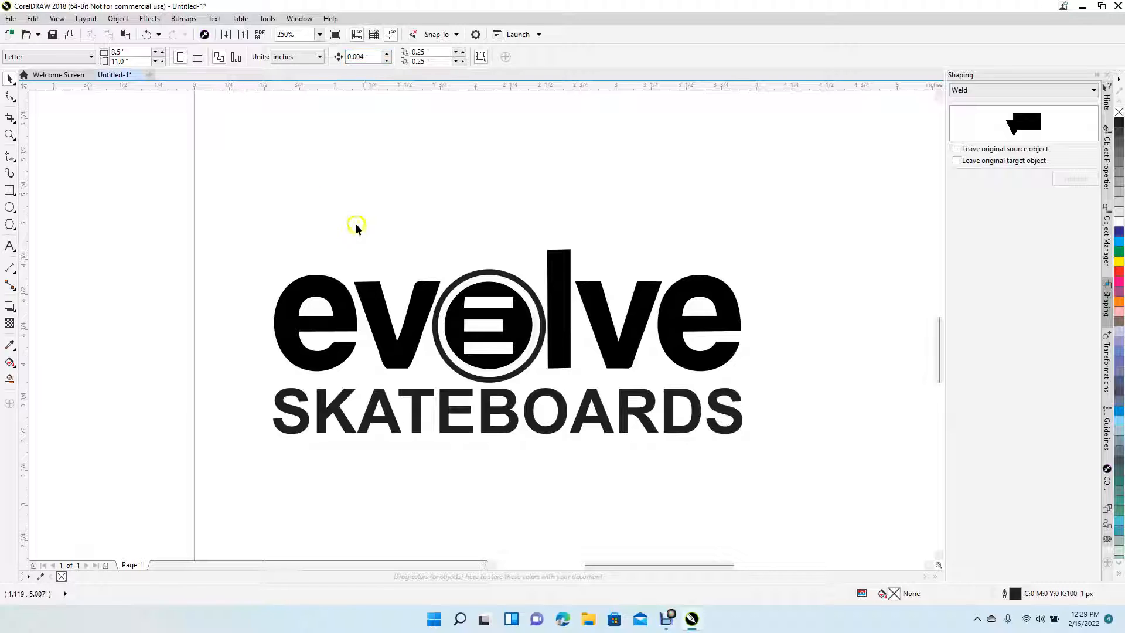
{"action": "left_click", "coordinate": [472, 284]}
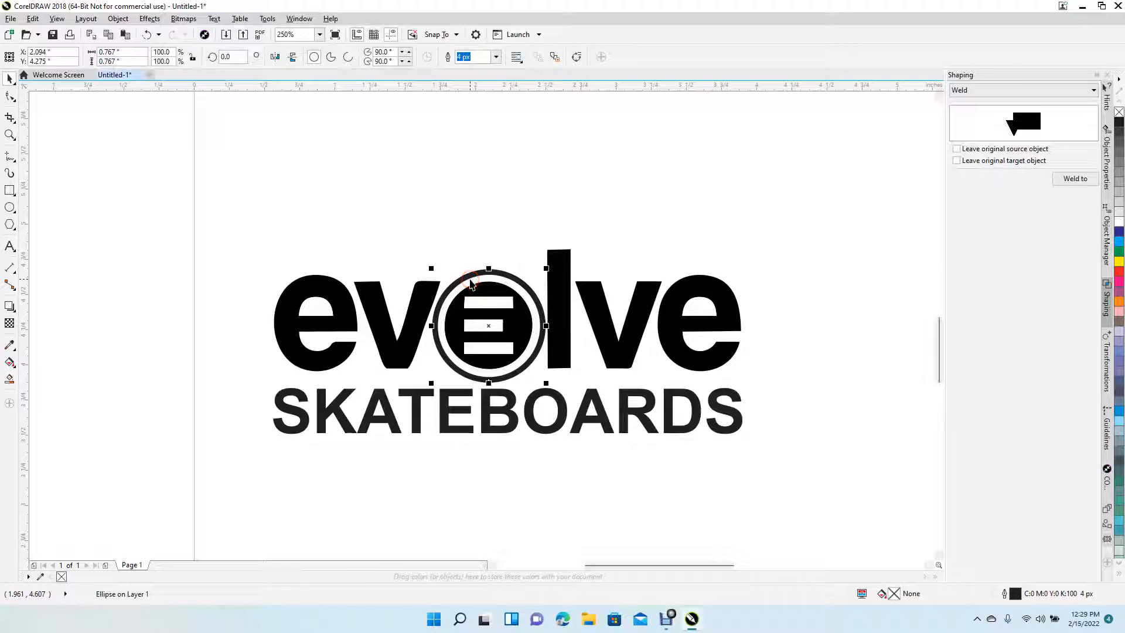
{"action": "key", "text": "Up"}
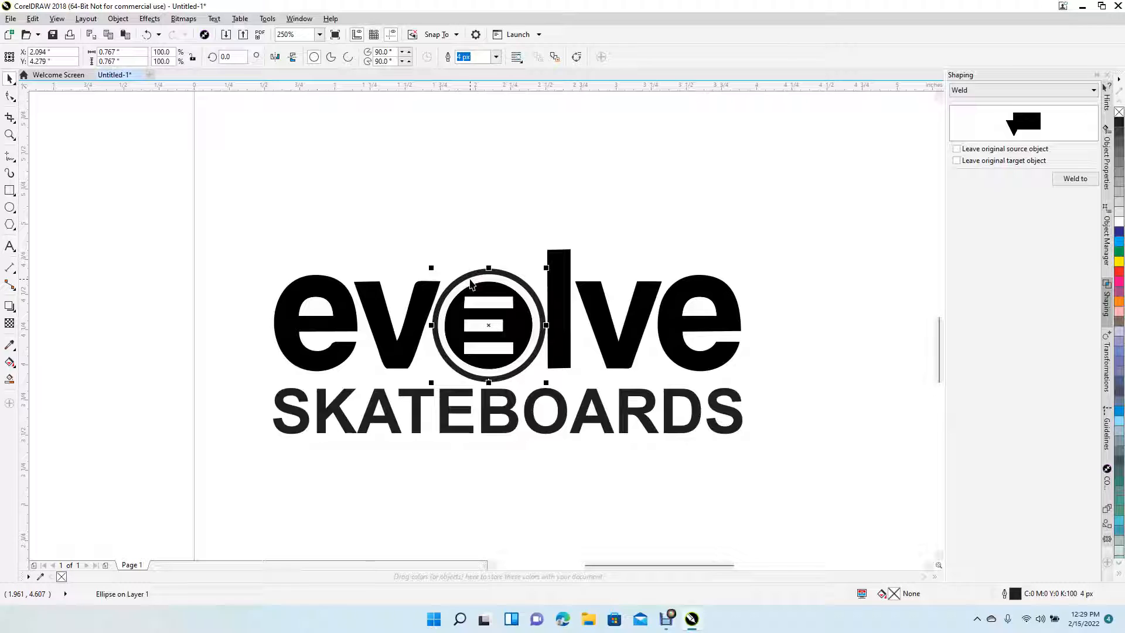
{"action": "left_click", "coordinate": [469, 245]}
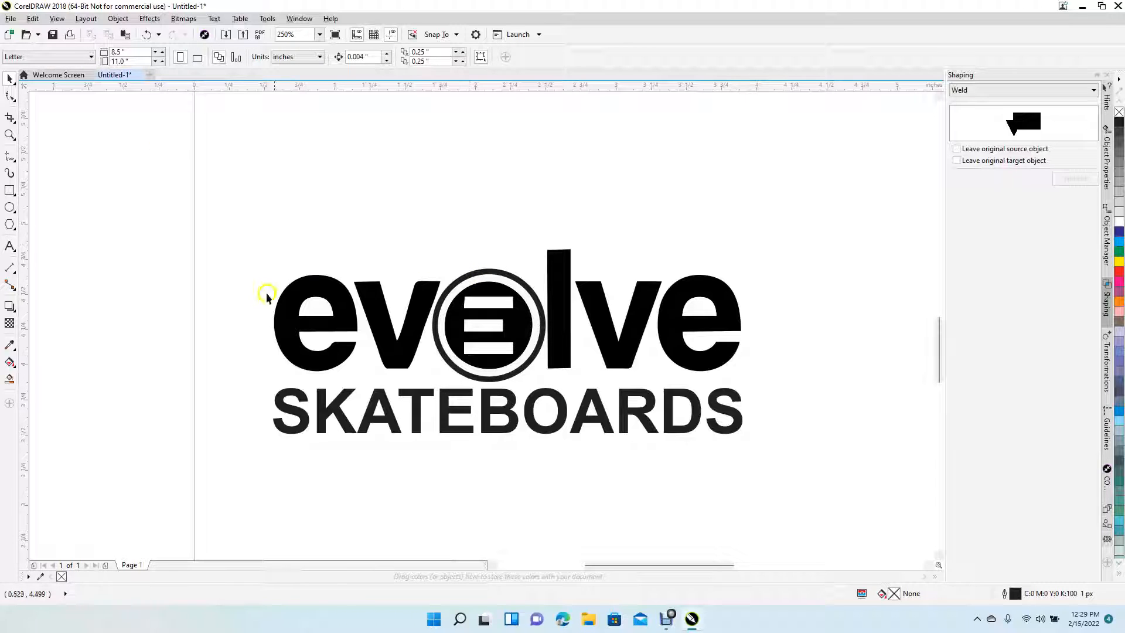
{"action": "left_click", "coordinate": [320, 278]}
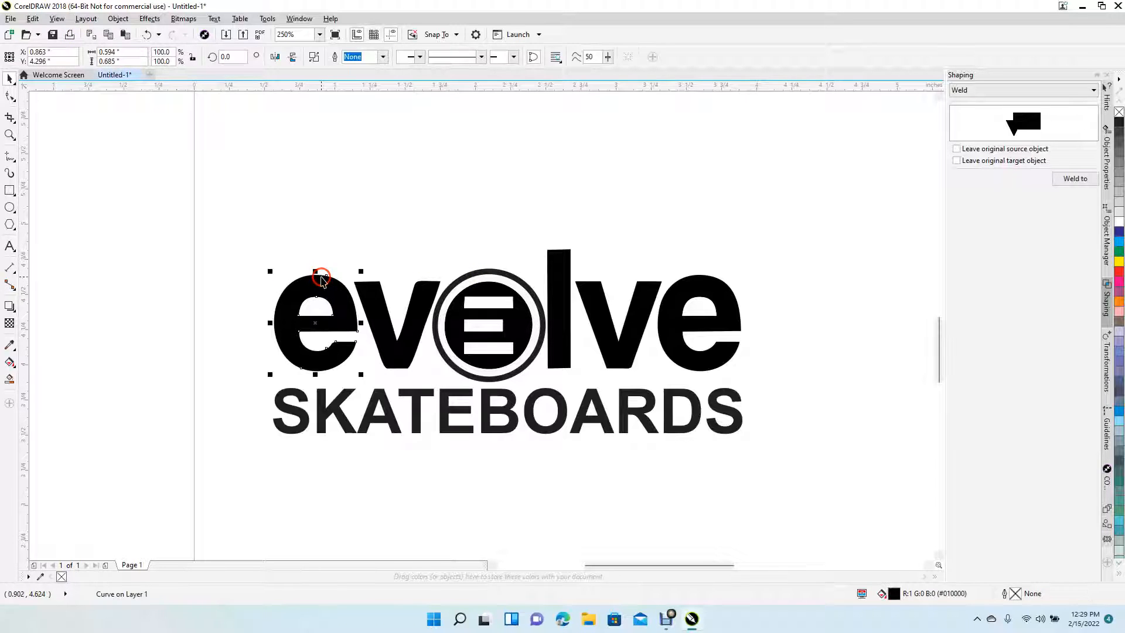
{"action": "left_click", "coordinate": [377, 296]}
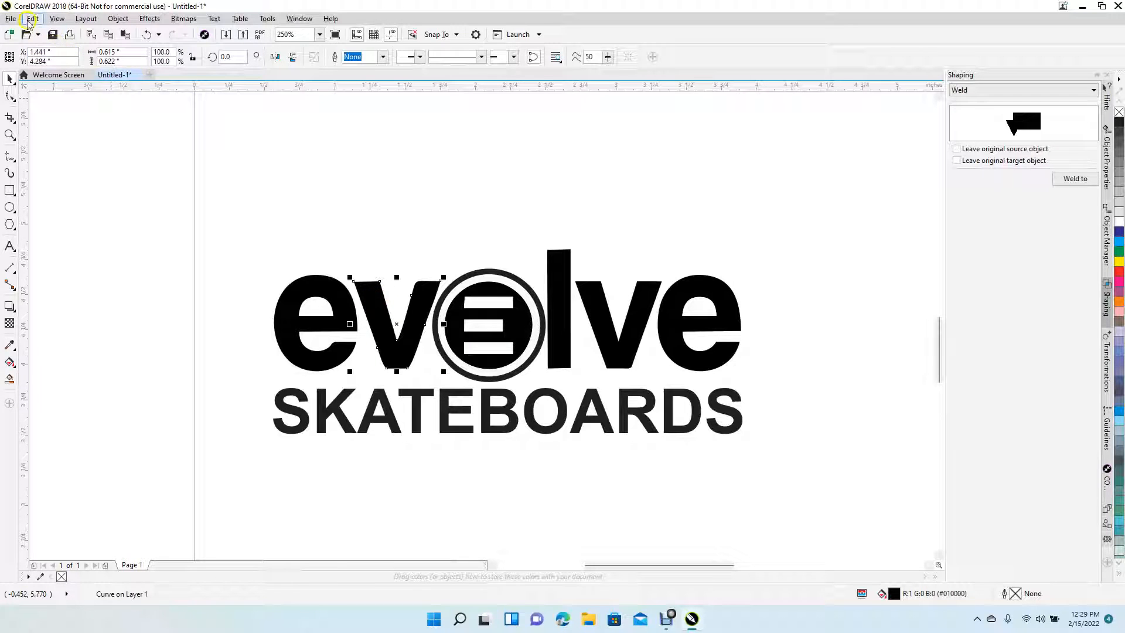
{"action": "left_click", "coordinate": [113, 19]}
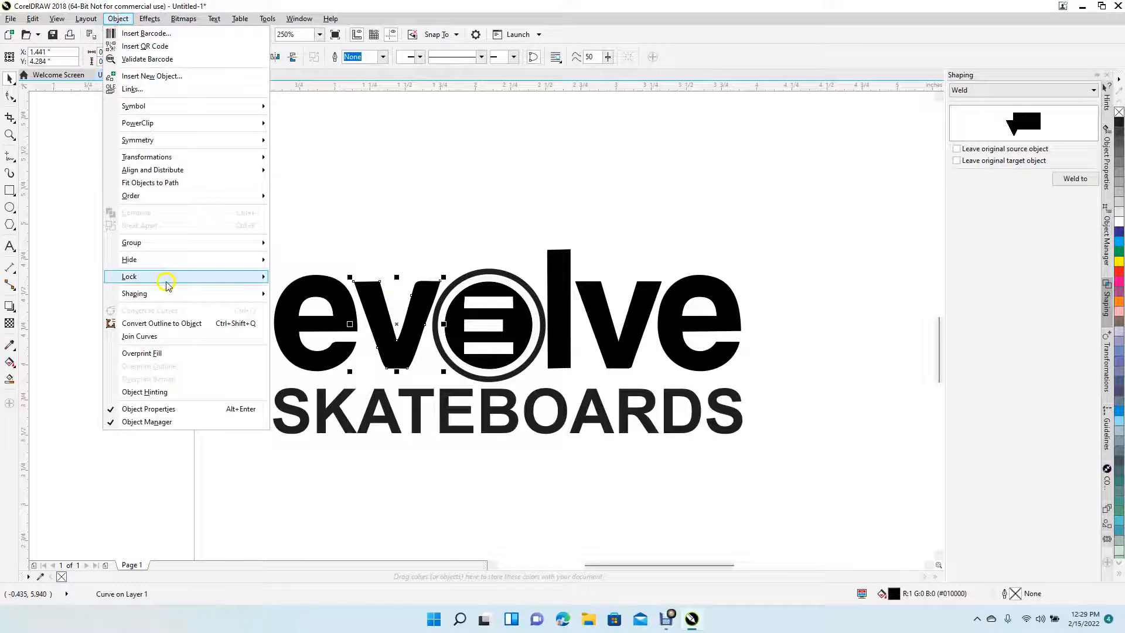
{"action": "left_click", "coordinate": [351, 201]}
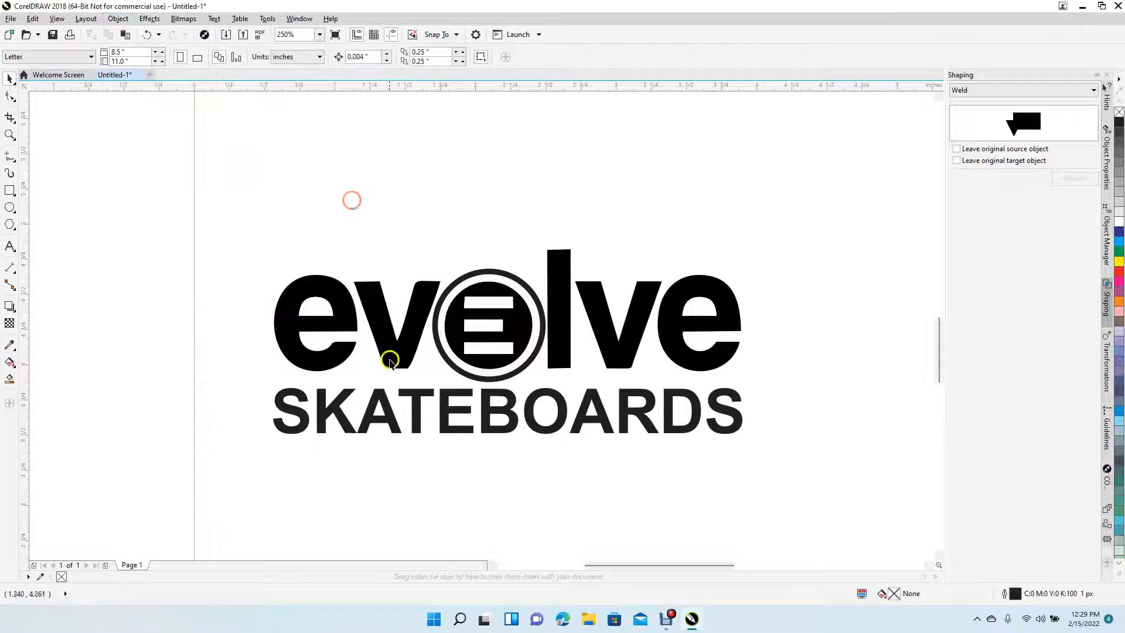
- Convert the SKATEBOARDS artistic text to curves
{"action": "left_click", "coordinate": [390, 410]}
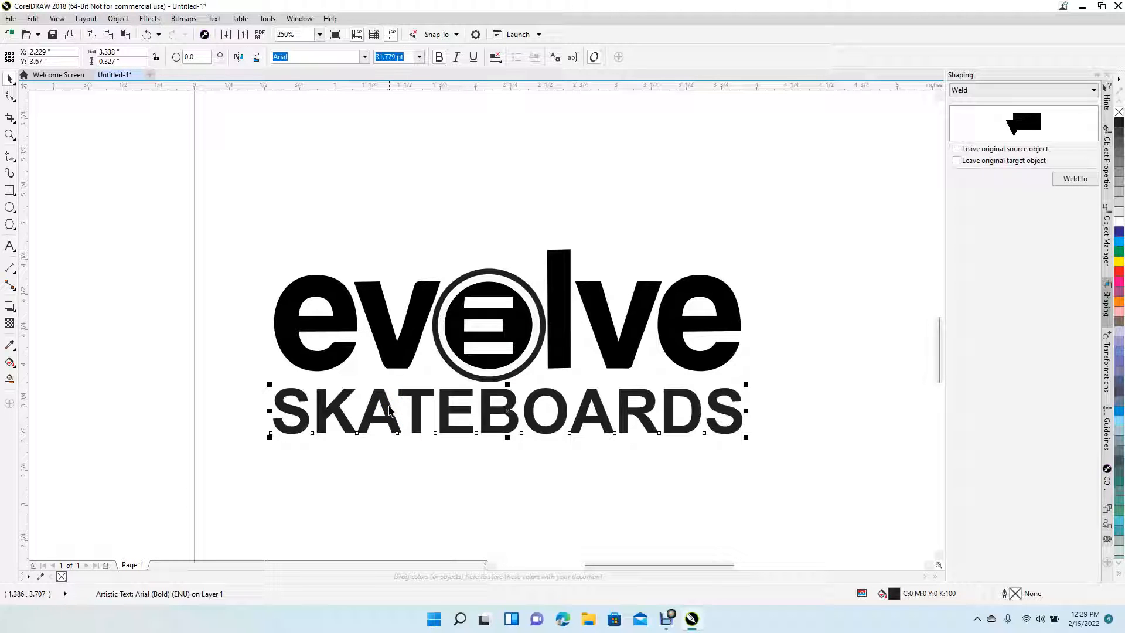
{"action": "left_click", "coordinate": [117, 19]}
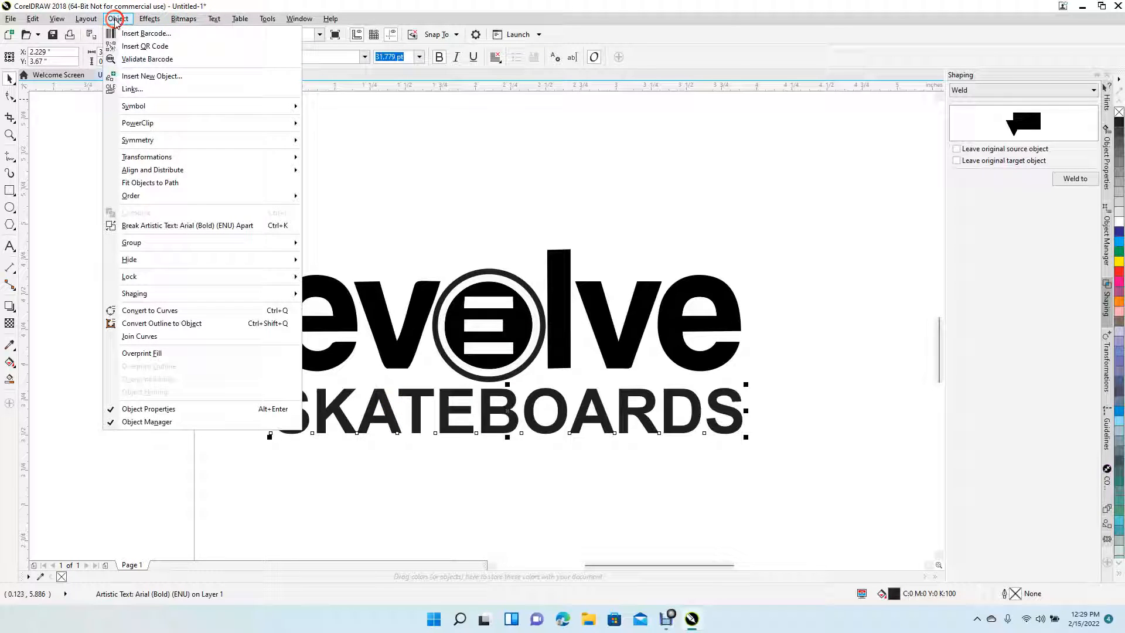
{"action": "left_click", "coordinate": [185, 311]}
{"action": "left_click", "coordinate": [160, 375]}
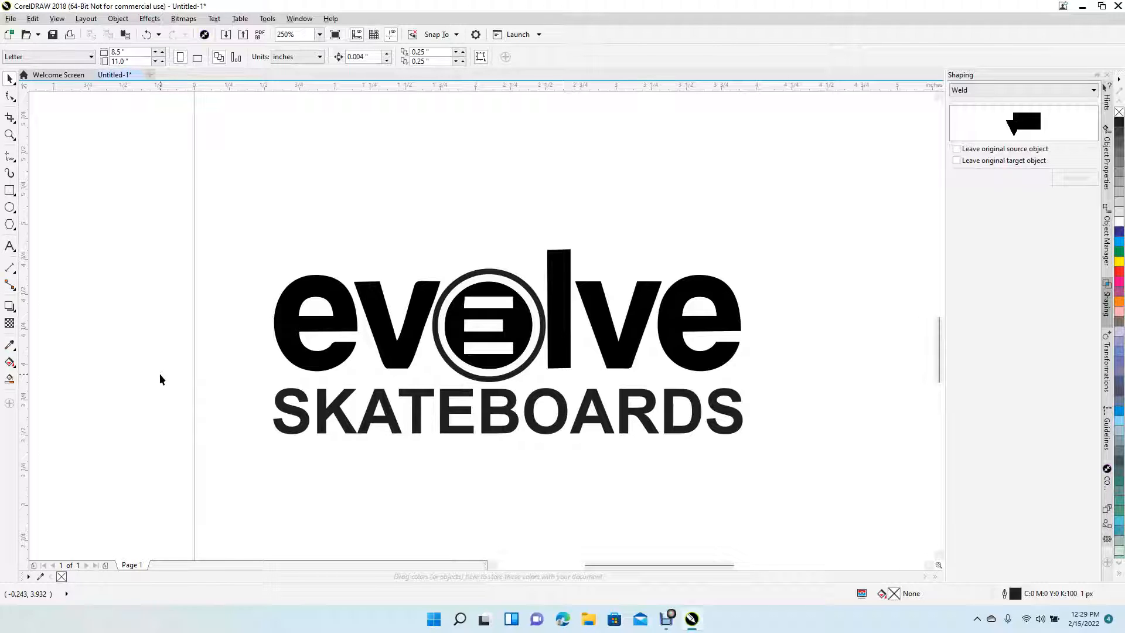
- Switch the drawing to wireframe display and examine the logo's outlines around the emblem
{"action": "left_click", "coordinate": [58, 20]}
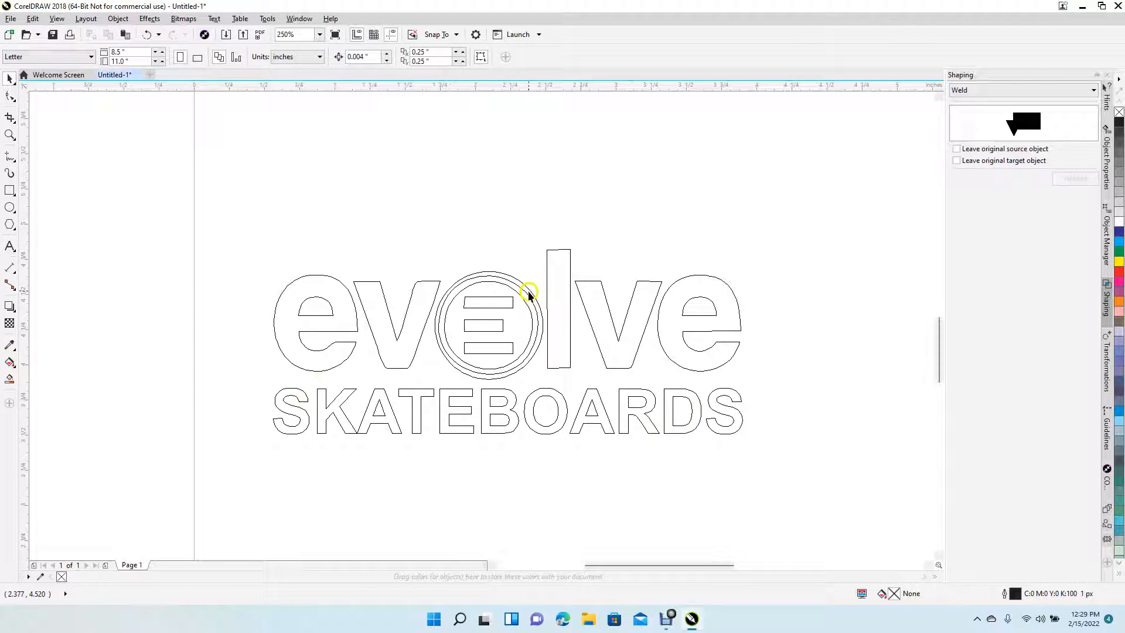
{"action": "left_click", "coordinate": [491, 282]}
{"action": "left_click", "coordinate": [490, 234]}
- Export all the logo objects, selected only, to the Desktop as an SVG - Scalable Vector Graphics file named LOGO
{"action": "left_click_drag", "start_coordinate": [241, 194], "coordinate": [876, 510]}
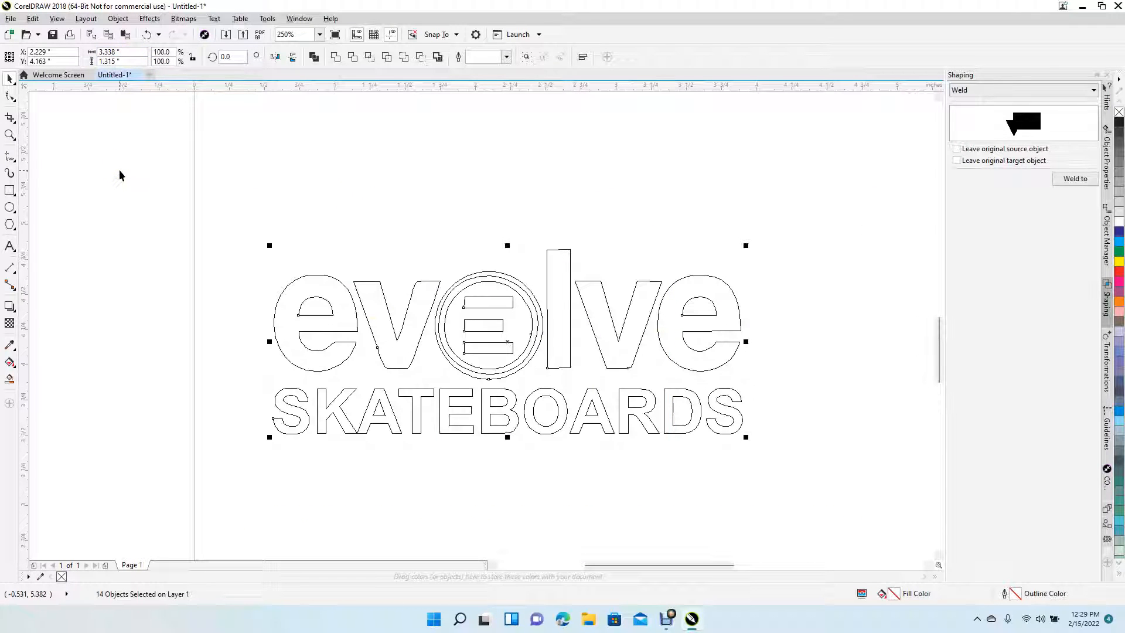
{"action": "left_click", "coordinate": [11, 18]}
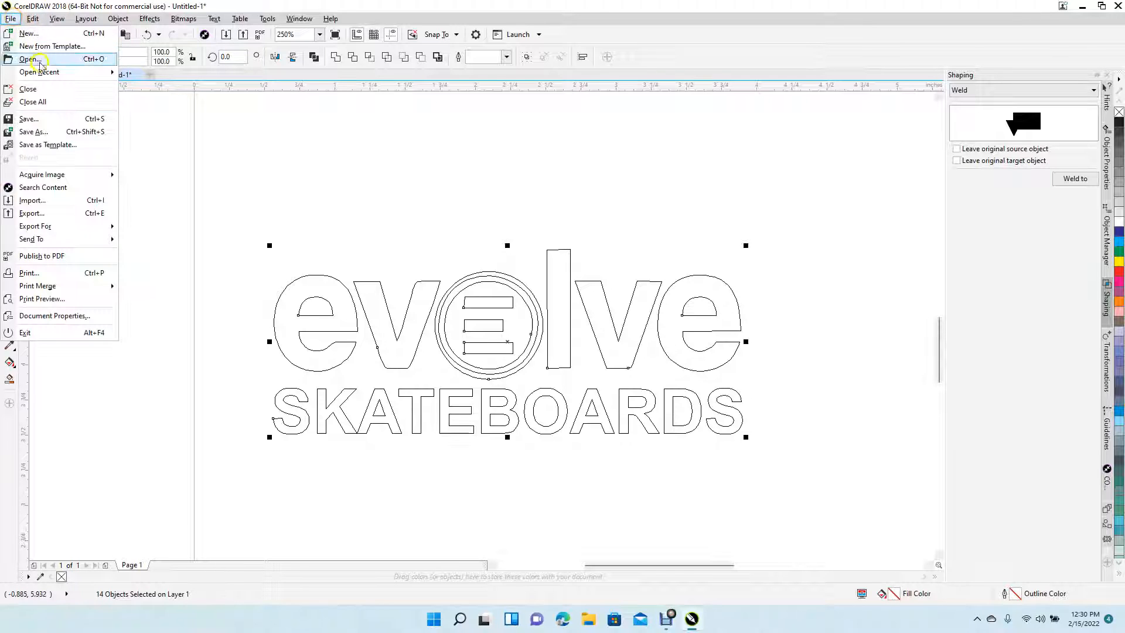
{"action": "left_click", "coordinate": [51, 214]}
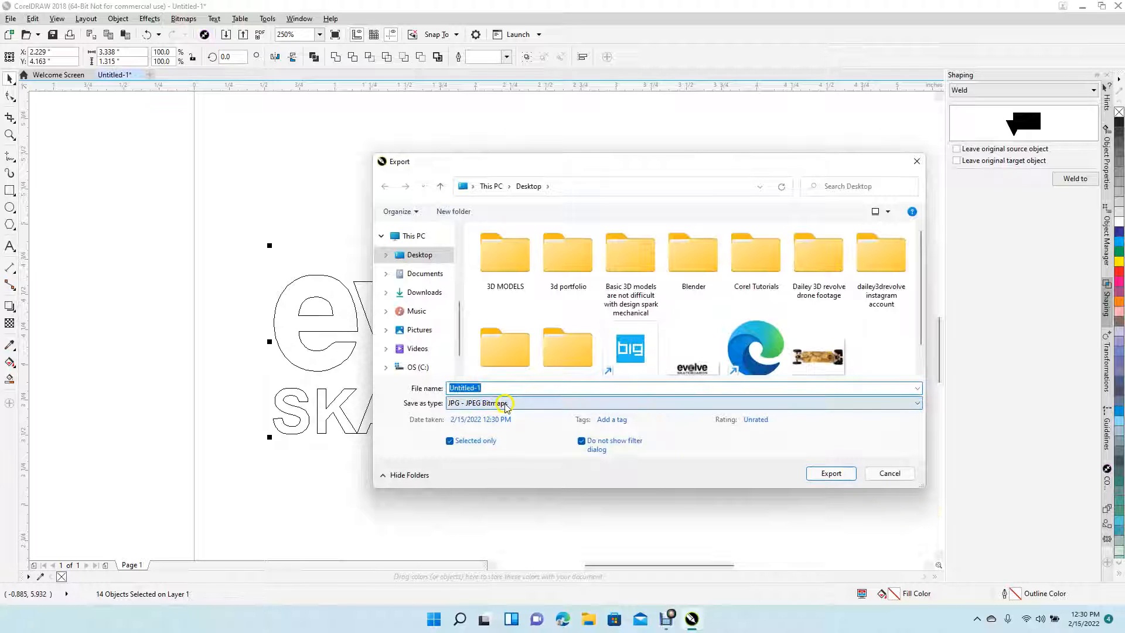
{"action": "left_click", "coordinate": [505, 403]}
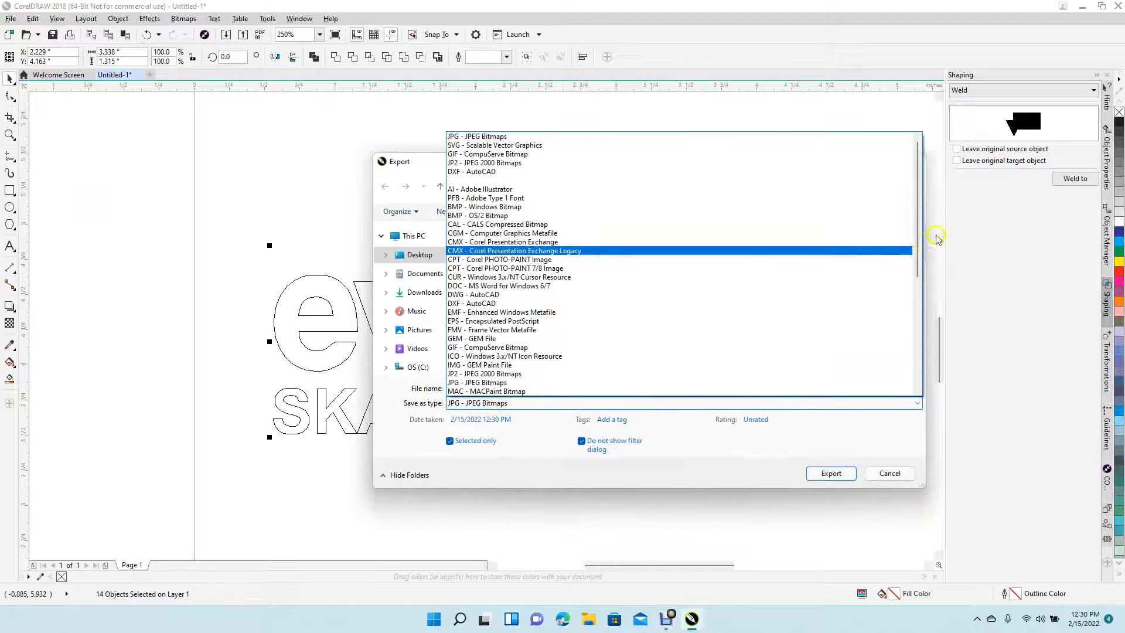
{"action": "left_click_drag", "start_coordinate": [918, 247], "coordinate": [927, 334]}
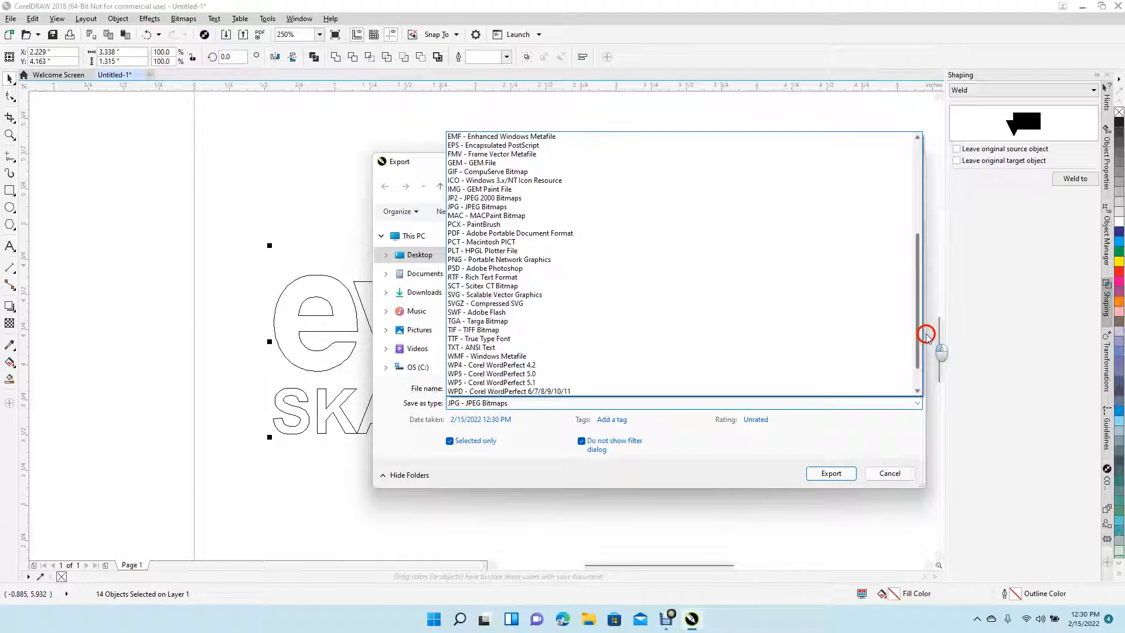
{"action": "left_click", "coordinate": [523, 295]}
{"action": "double_click", "coordinate": [482, 387]}
{"action": "type", "text": "LOGO"}
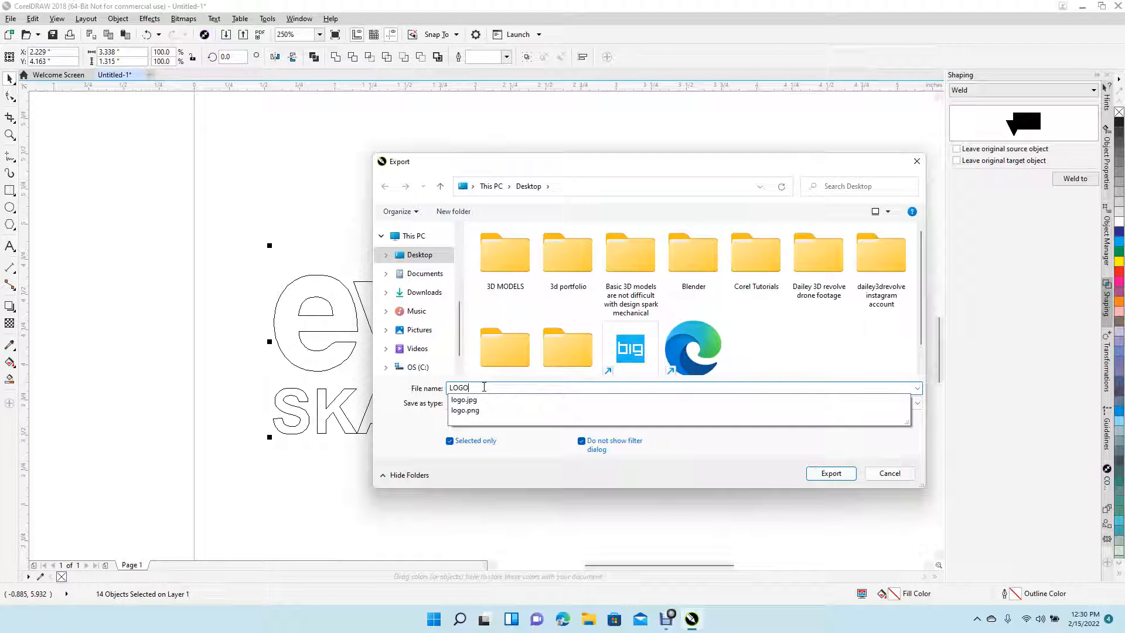
{"action": "left_click", "coordinate": [414, 432]}
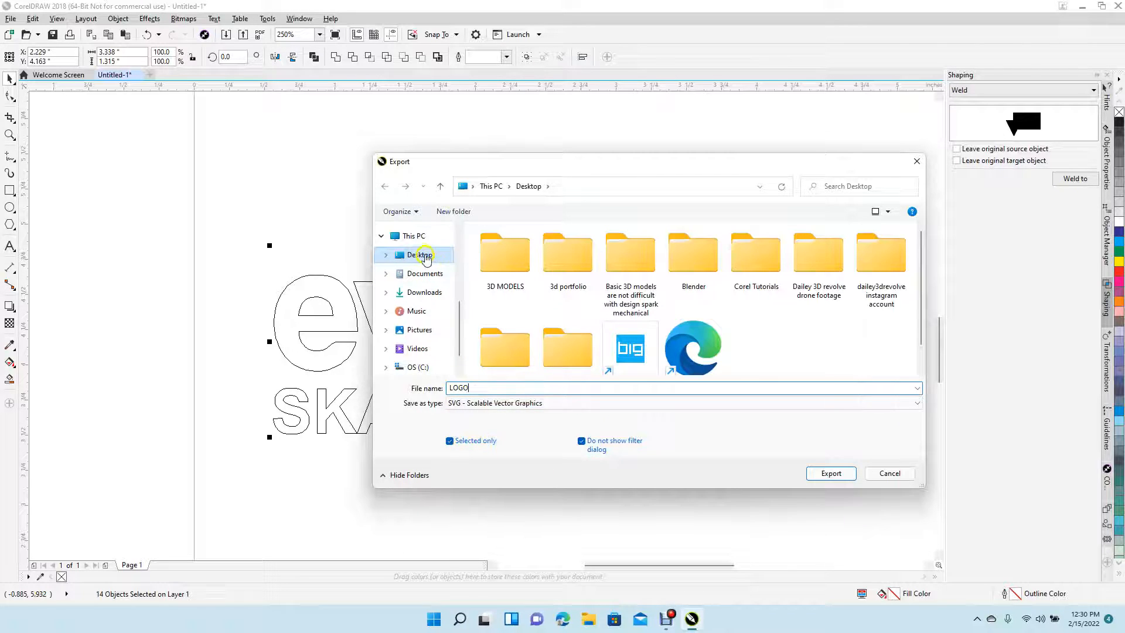
{"action": "left_click", "coordinate": [833, 472]}
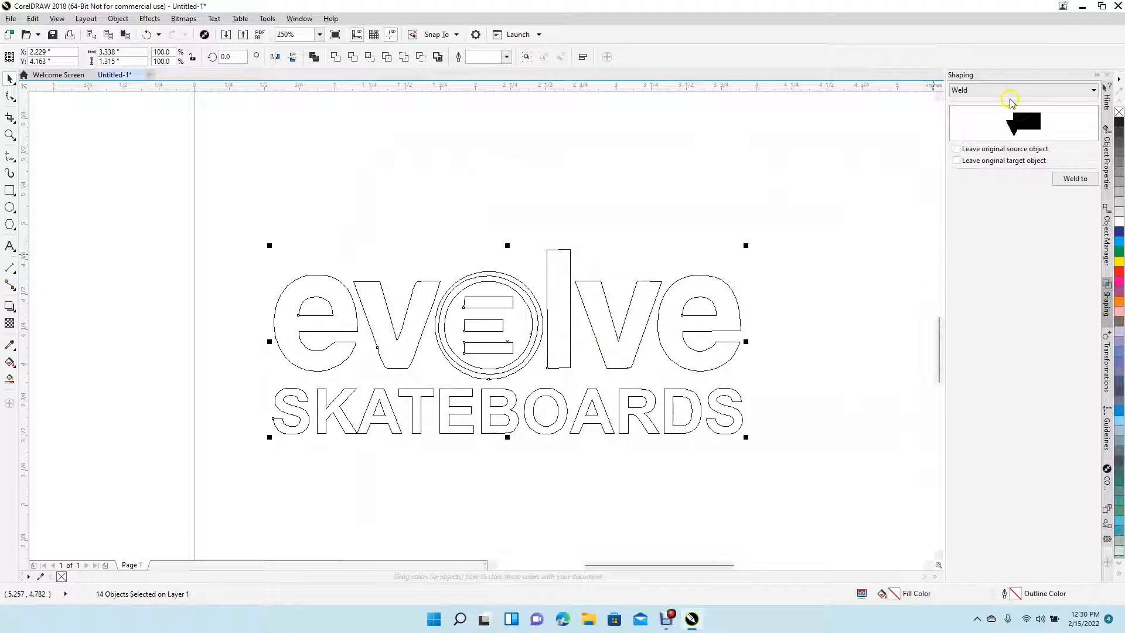
- Minimise the drawing program, launch FreeCAD 0.18 beside the desktop files and create a new empty document
{"action": "left_click", "coordinate": [1083, 6]}
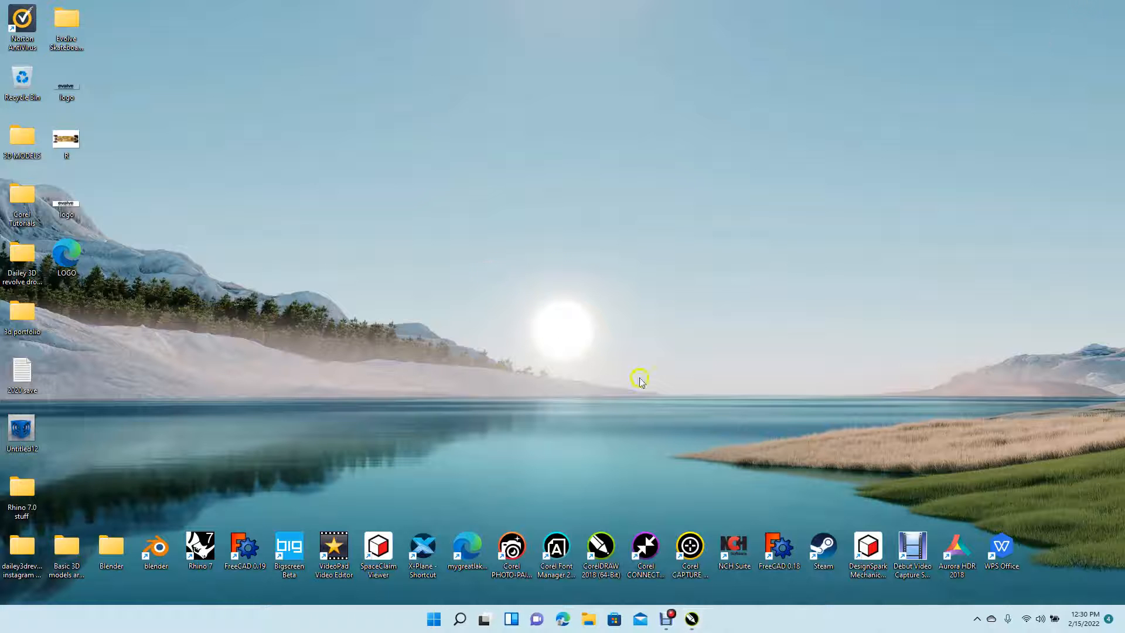
{"action": "double_click", "coordinate": [785, 552]}
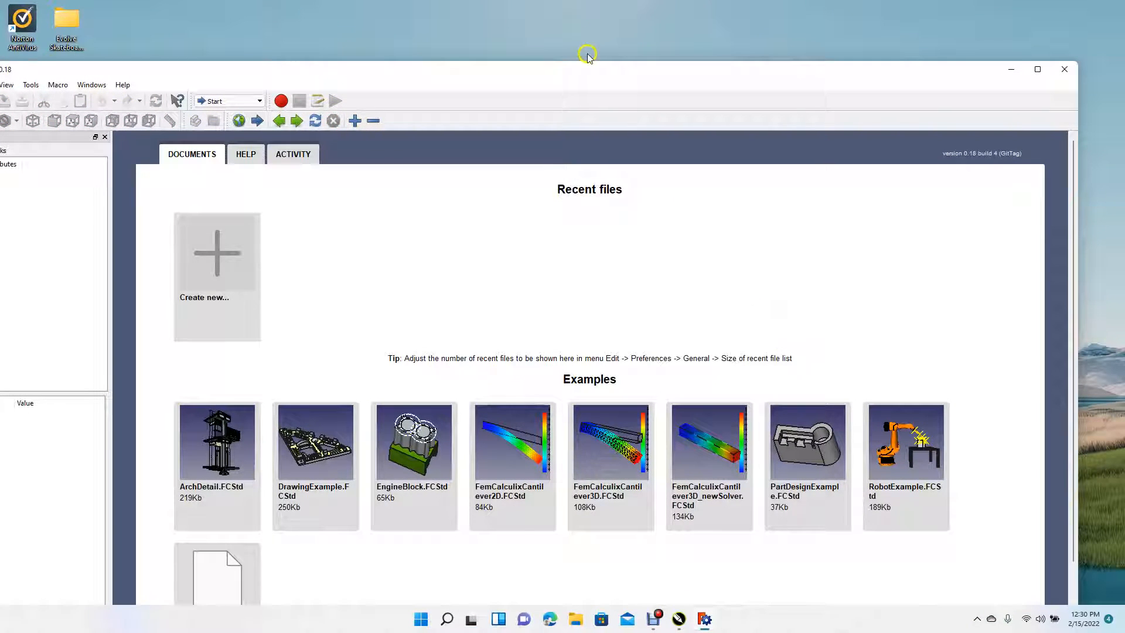
{"action": "left_click", "coordinate": [356, 81]}
{"action": "left_click_drag", "start_coordinate": [356, 80], "coordinate": [615, 55]}
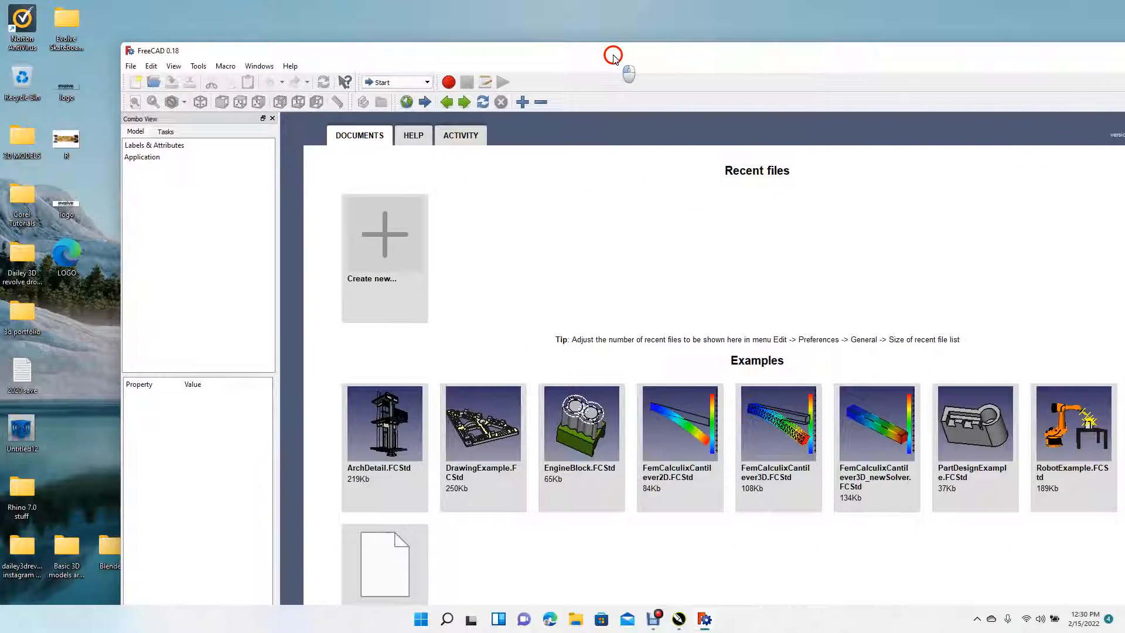
{"action": "left_click", "coordinate": [384, 242]}
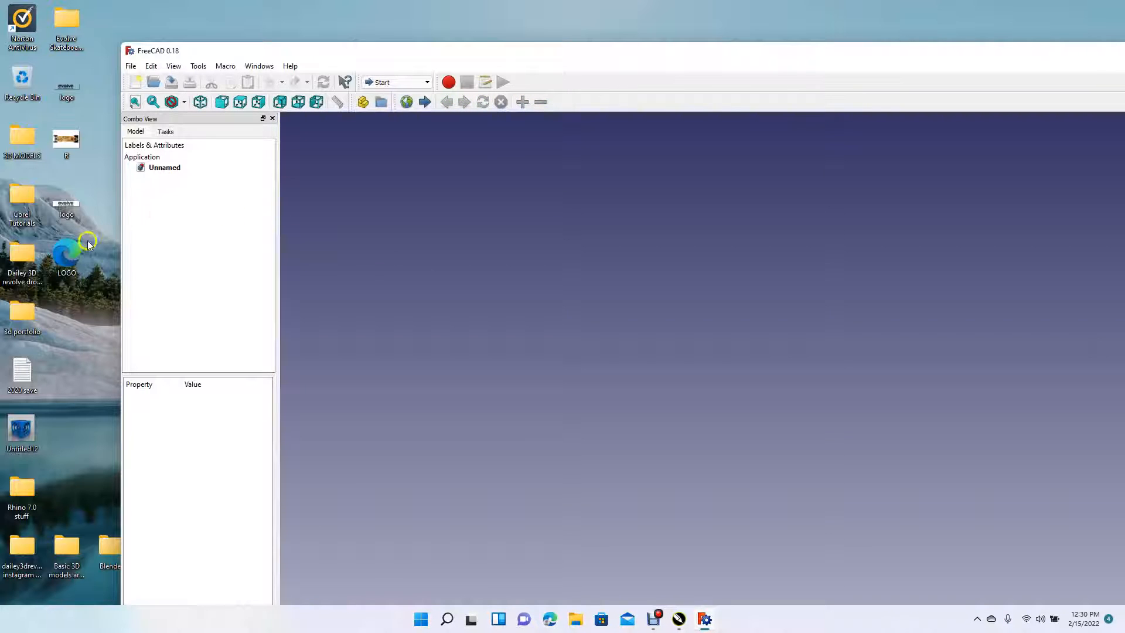
- Import the LOGO SVG file from the desktop into the new document, opening it as SVG as geometry (importSVG)
{"action": "left_click_drag", "start_coordinate": [72, 258], "coordinate": [491, 307]}
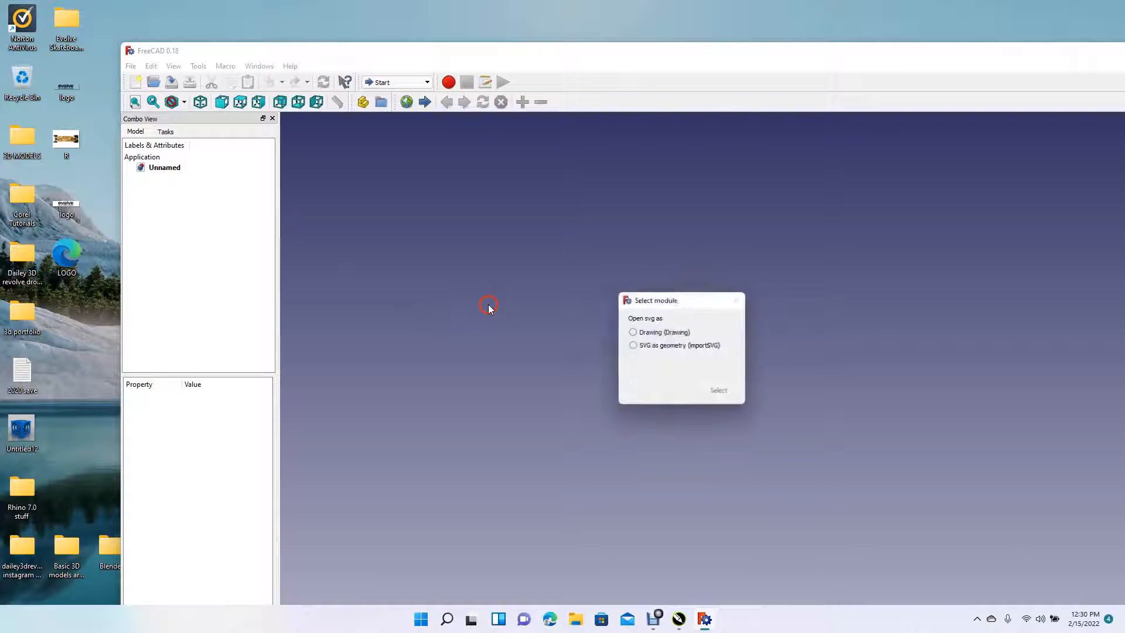
{"action": "left_click", "coordinate": [633, 346]}
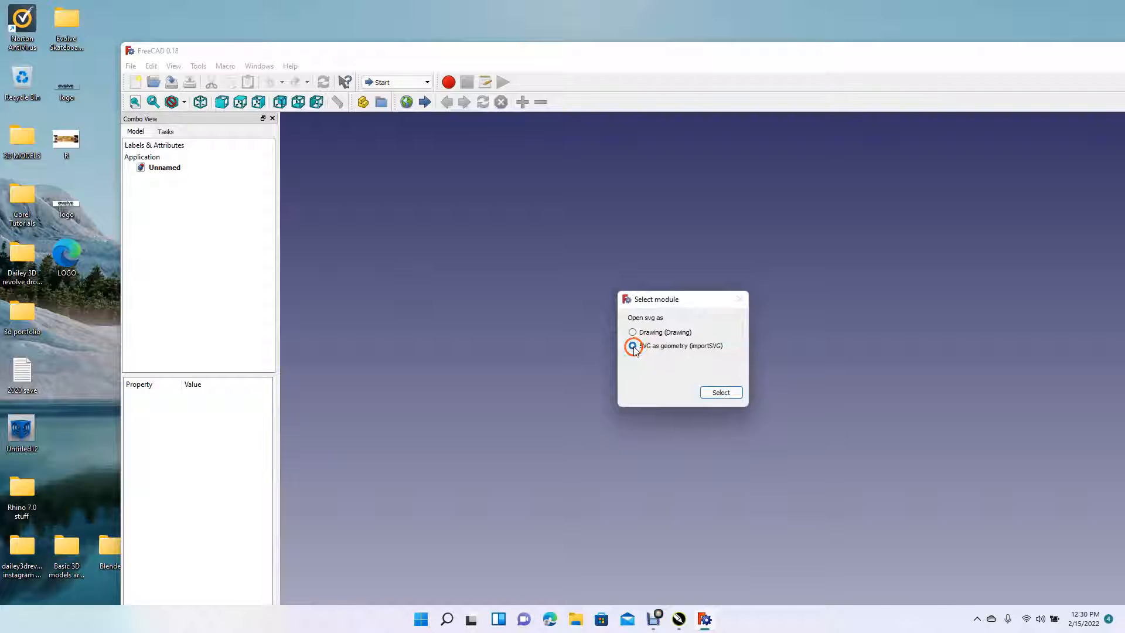
{"action": "left_click", "coordinate": [720, 391]}
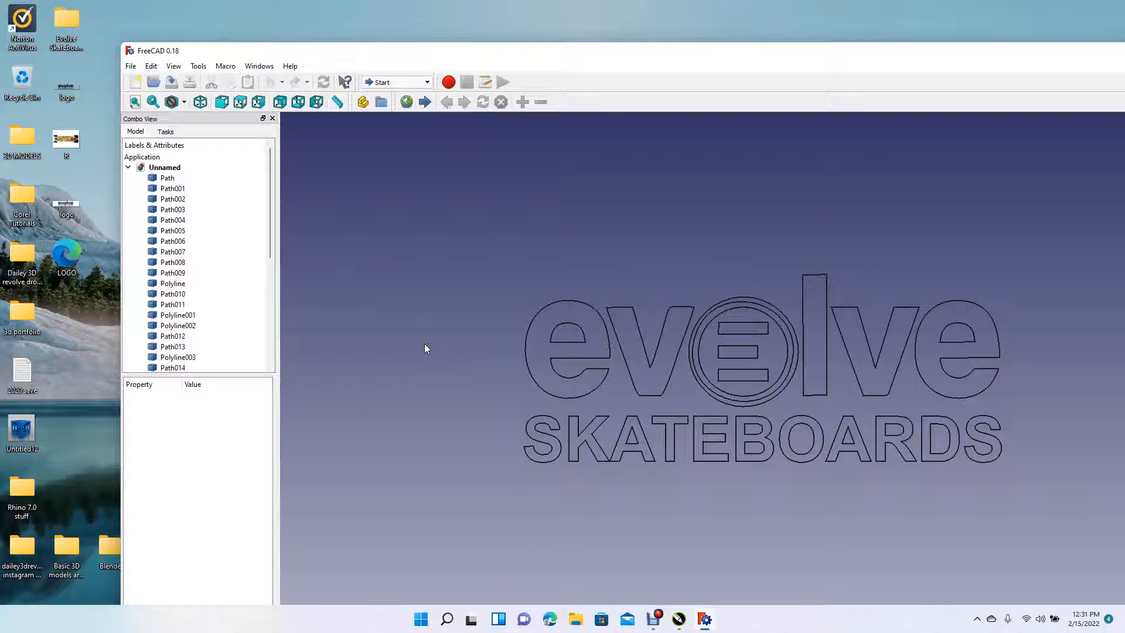
- Select all the imported logo paths and export them to the Desktop as LOGO 2 in STEP with colors format
{"action": "key", "text": "ctrl+a"}
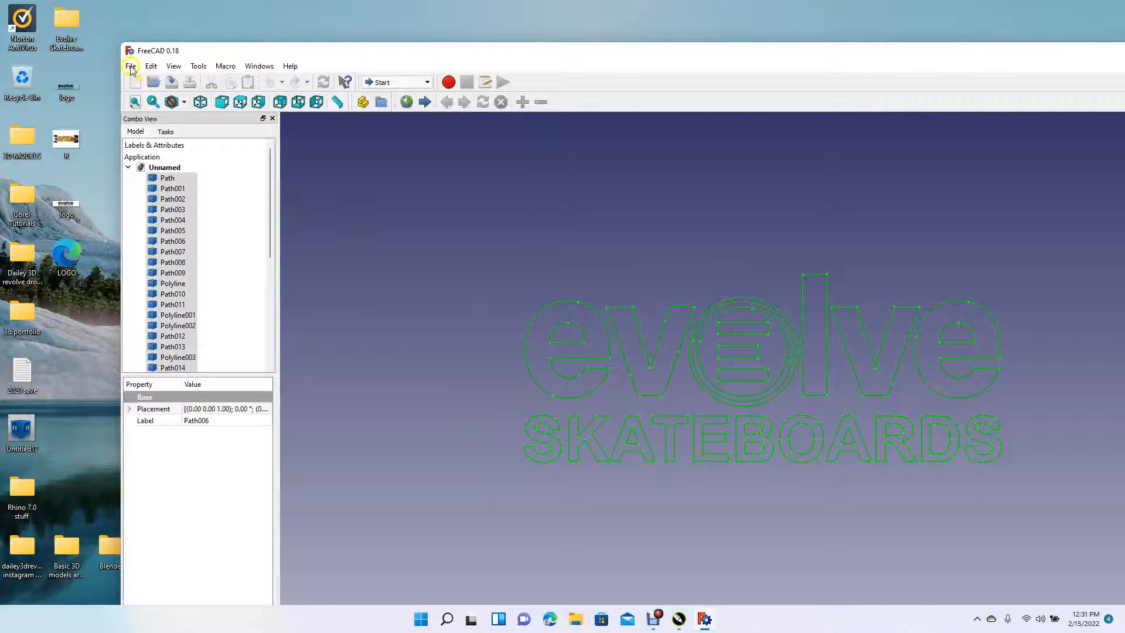
{"action": "left_click", "coordinate": [130, 66]}
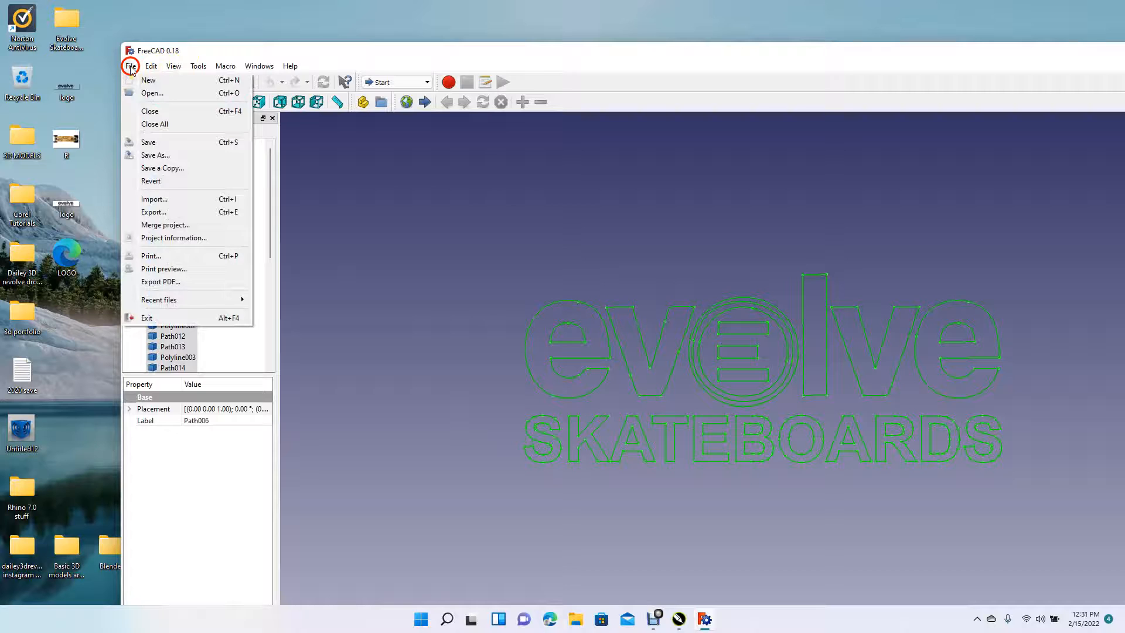
{"action": "left_click", "coordinate": [166, 212]}
{"action": "left_click", "coordinate": [249, 316]}
{"action": "type", "text": "LOGO"}
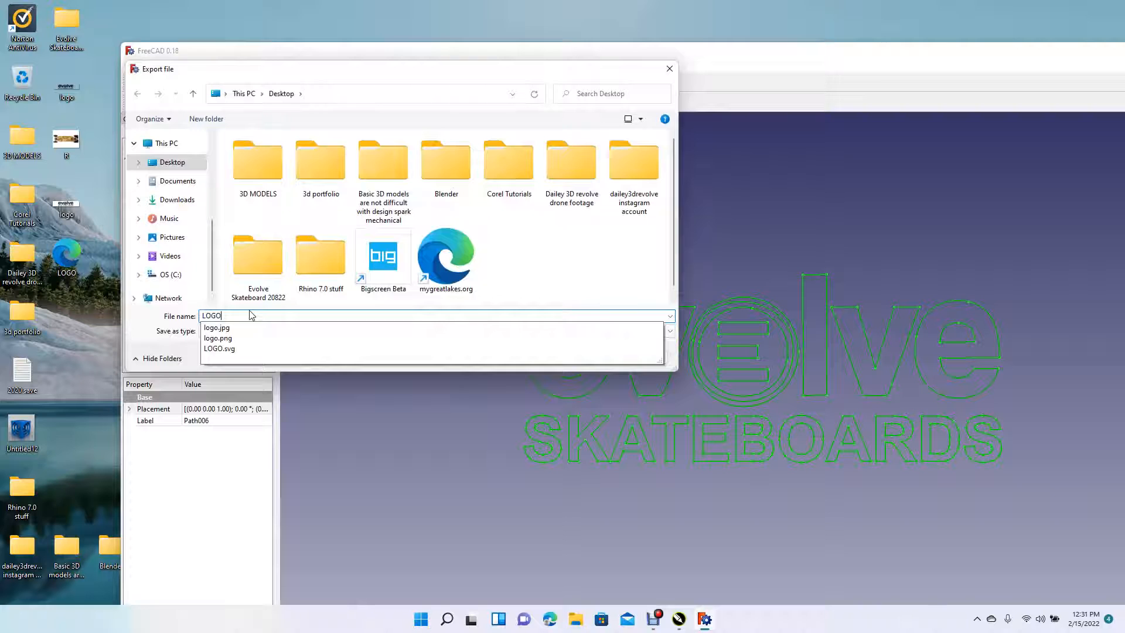
{"action": "type", "text": " 2"}
{"action": "left_click", "coordinate": [507, 283]}
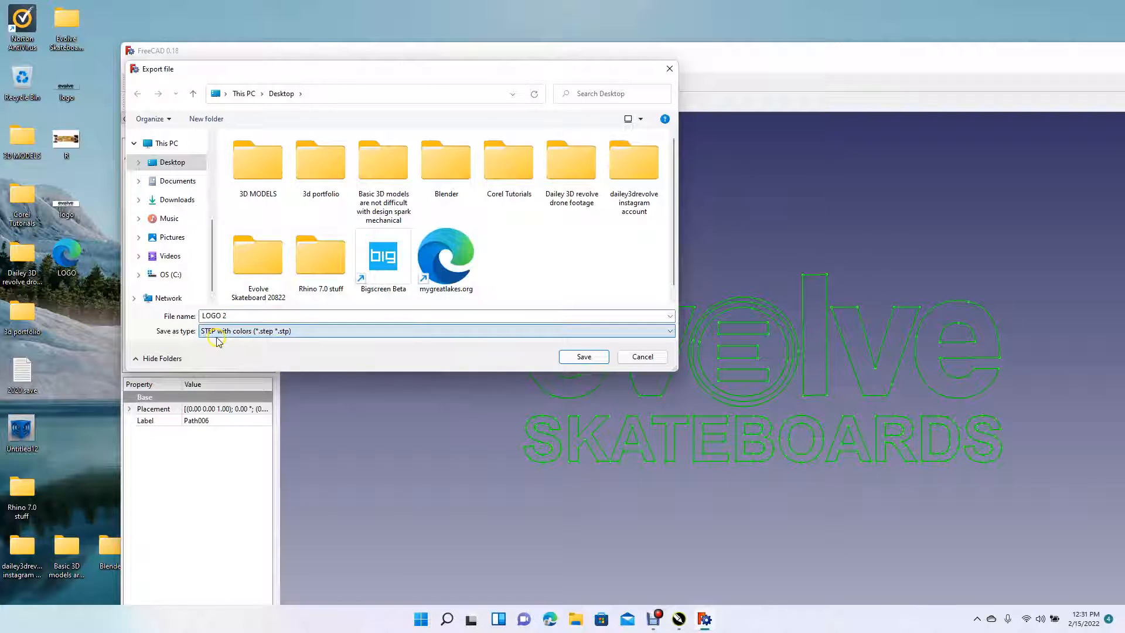
{"action": "left_click", "coordinate": [586, 357]}
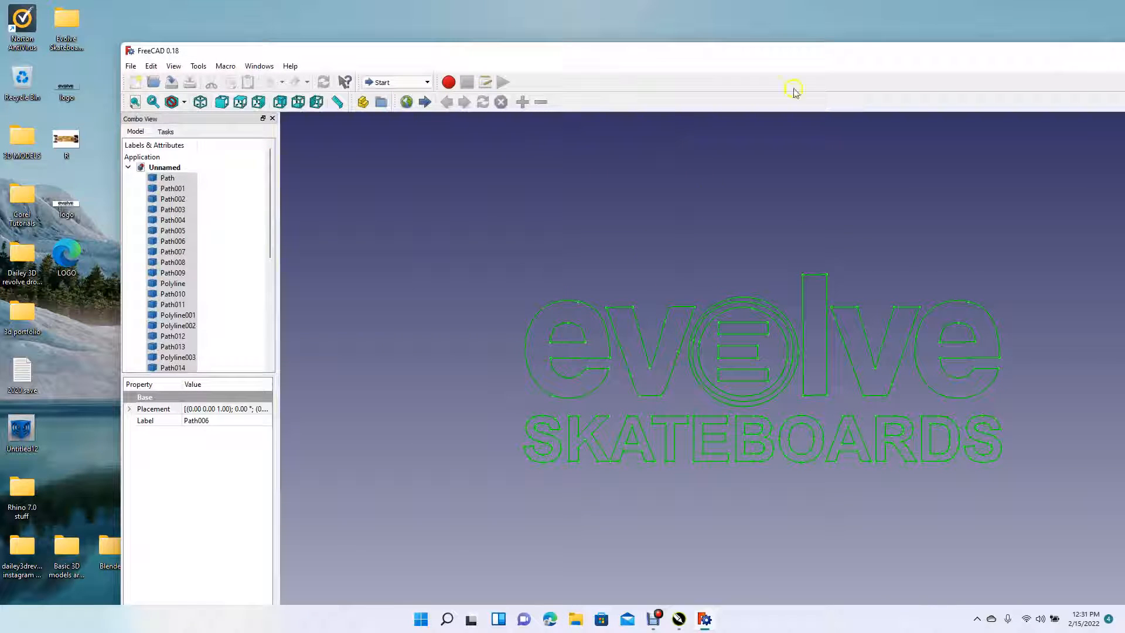
- Minimise FreeCAD, launch DesignSpark Mechanical from the desktop and create a new empty design
{"action": "left_click_drag", "start_coordinate": [844, 61], "coordinate": [701, 75]}
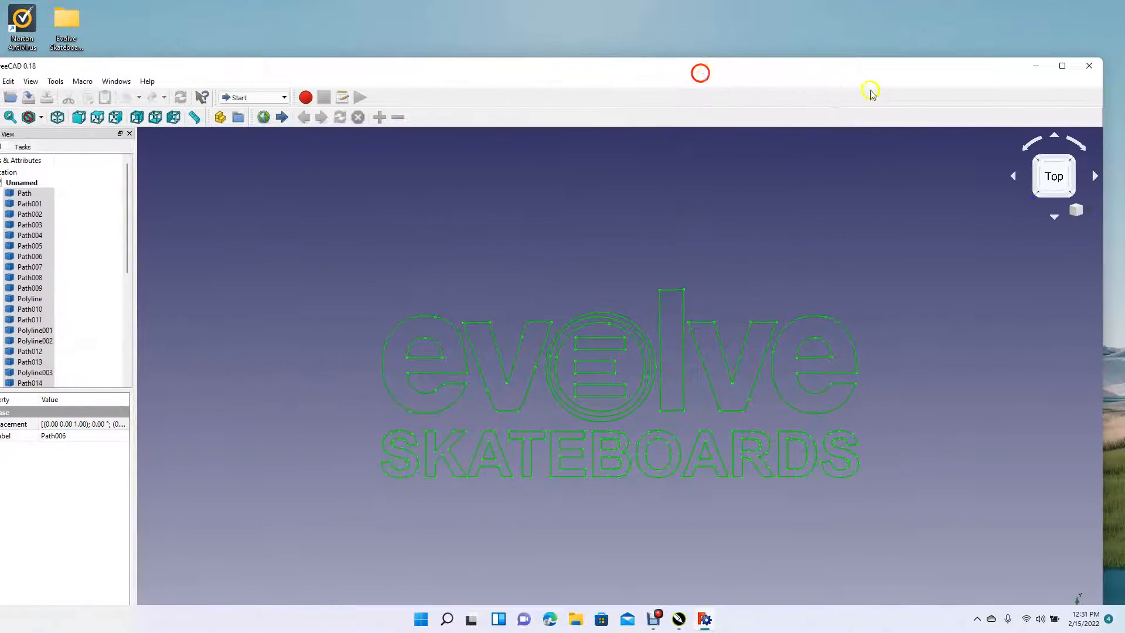
{"action": "left_click", "coordinate": [1034, 67]}
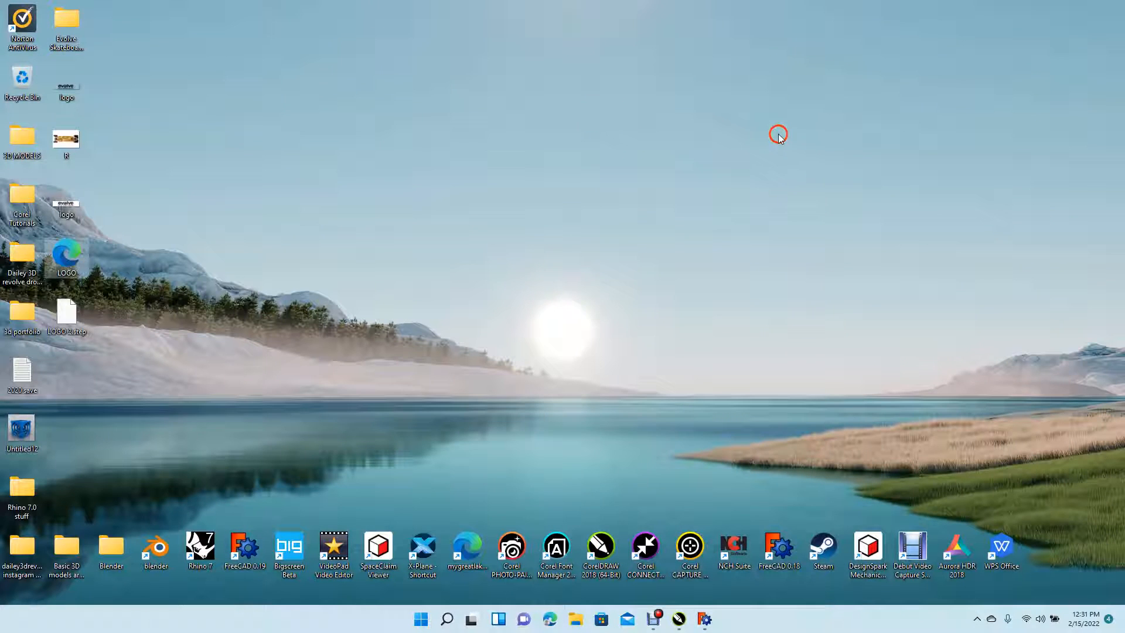
{"action": "double_click", "coordinate": [872, 548]}
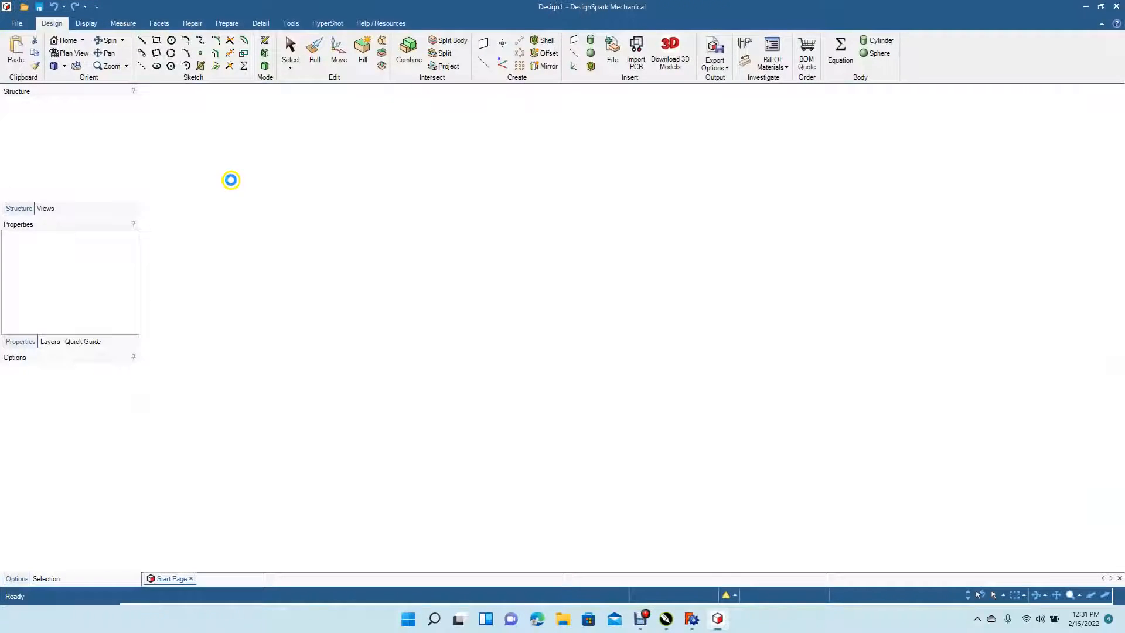
{"action": "left_click", "coordinate": [17, 25]}
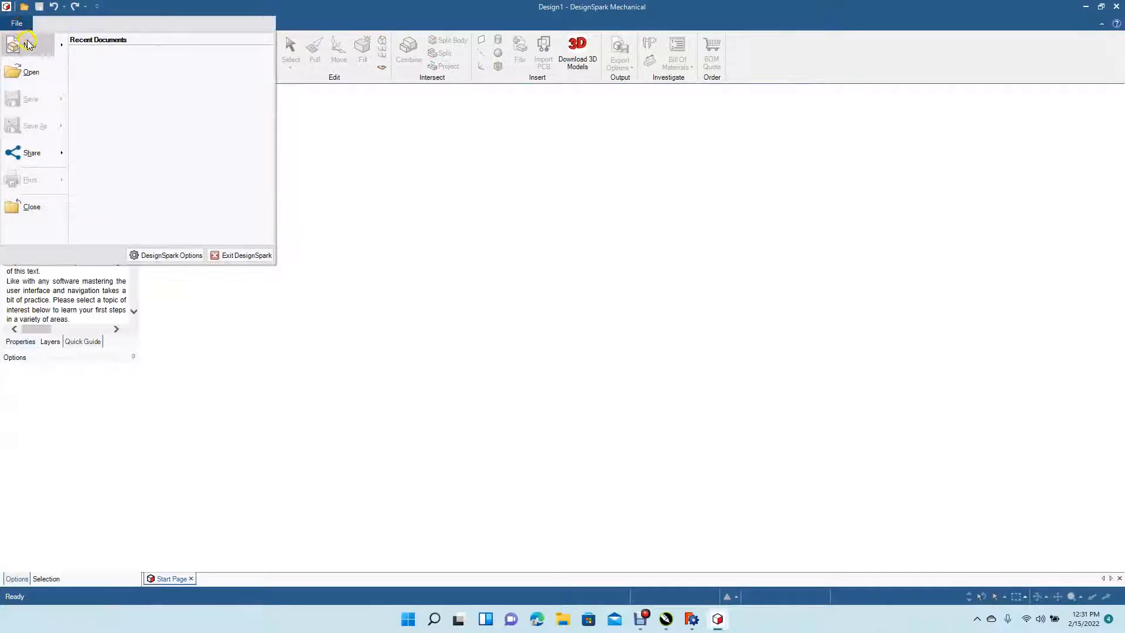
{"action": "mouse_move", "coordinate": [33, 45]}
{"action": "left_click", "coordinate": [97, 60]}
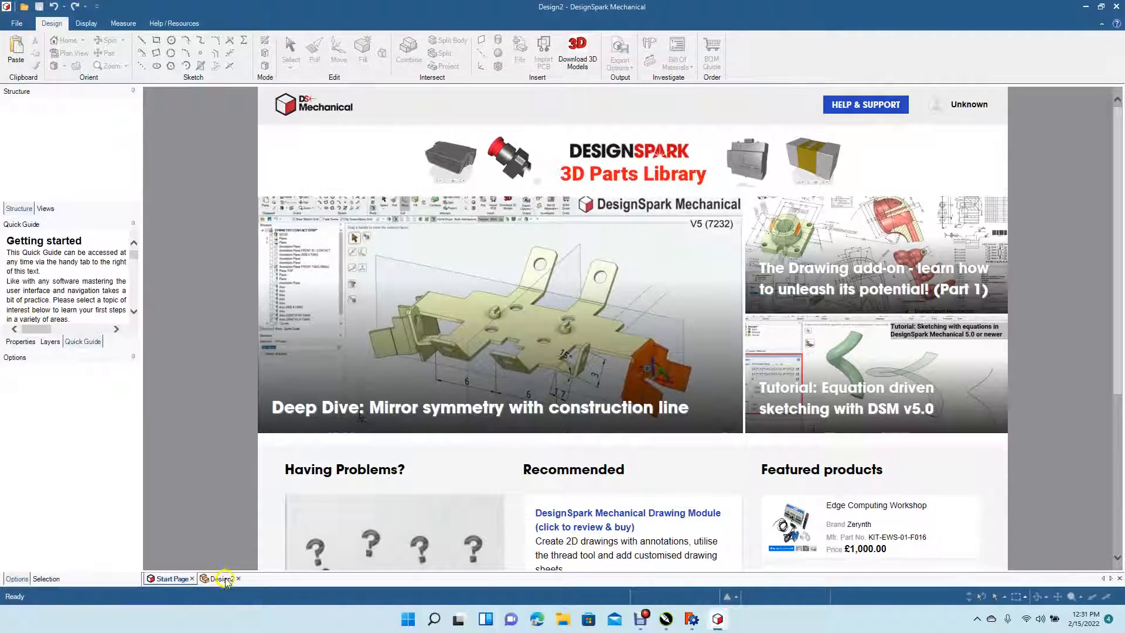
{"action": "left_click", "coordinate": [223, 579]}
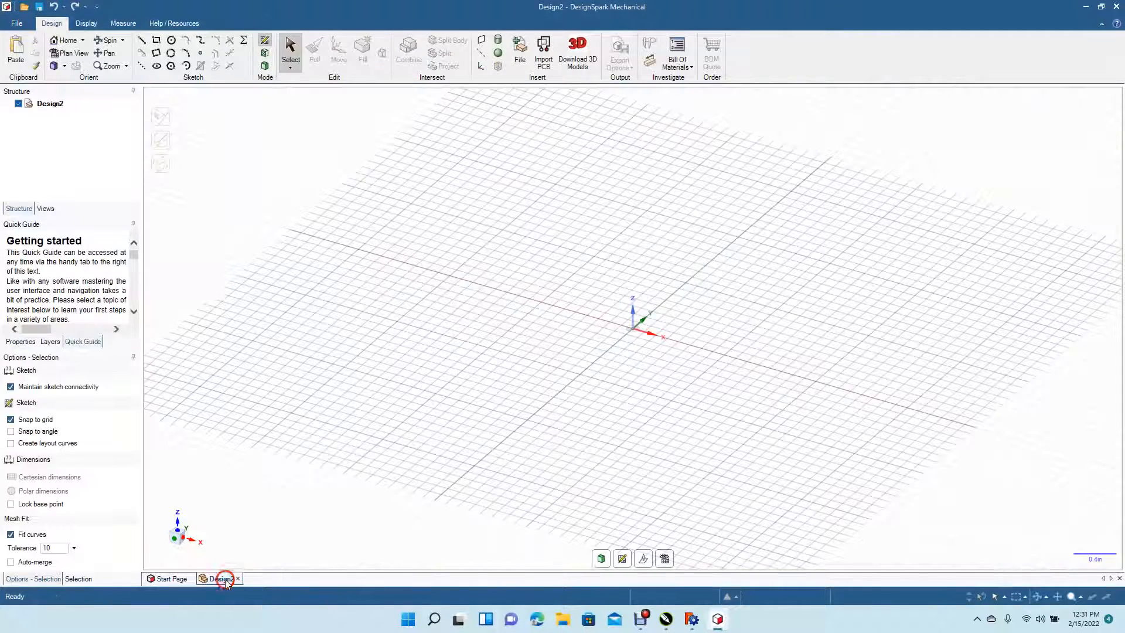
- Show the sketch grid in plan view and place the skateboard image R from the desktop on it, centred around the origin
{"action": "left_click", "coordinate": [665, 559]}
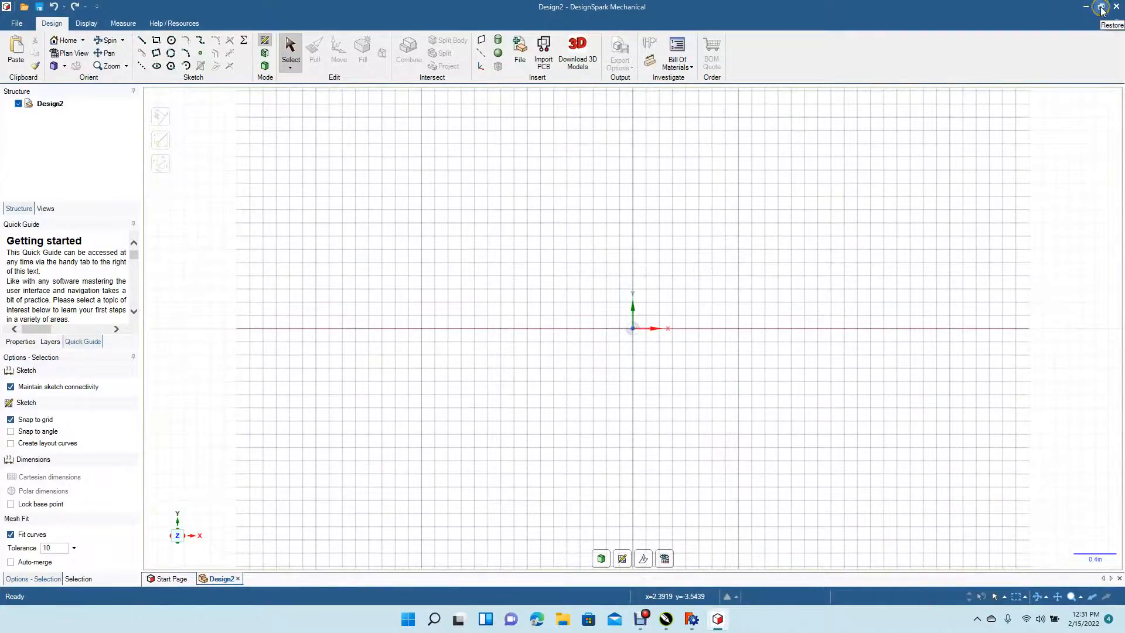
{"action": "left_click", "coordinate": [1100, 8]}
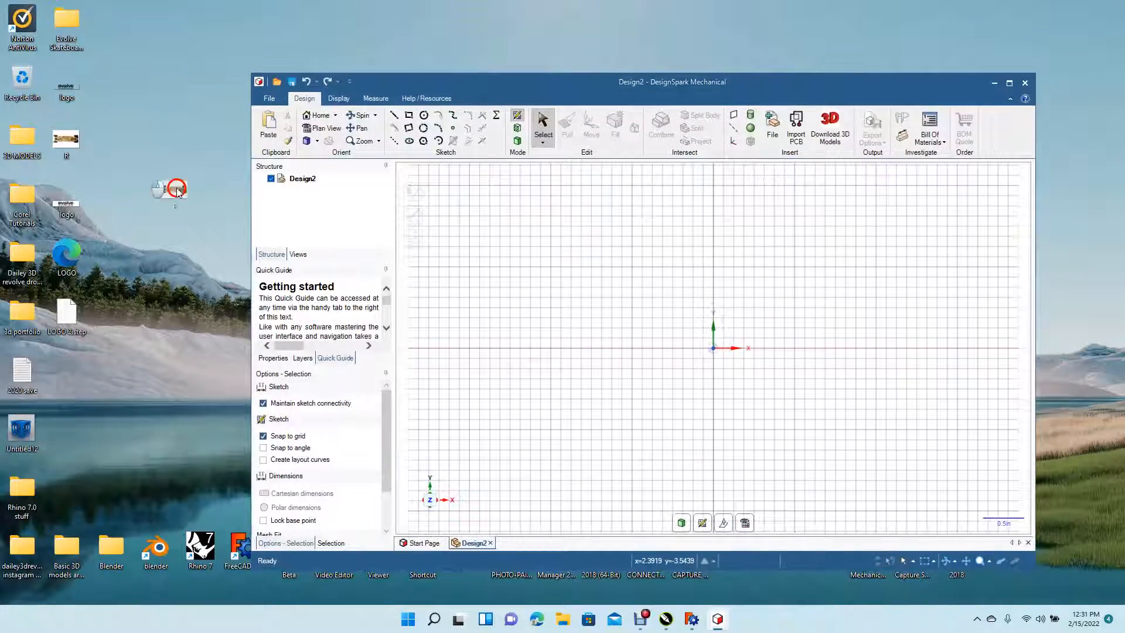
{"action": "left_click", "coordinate": [674, 350]}
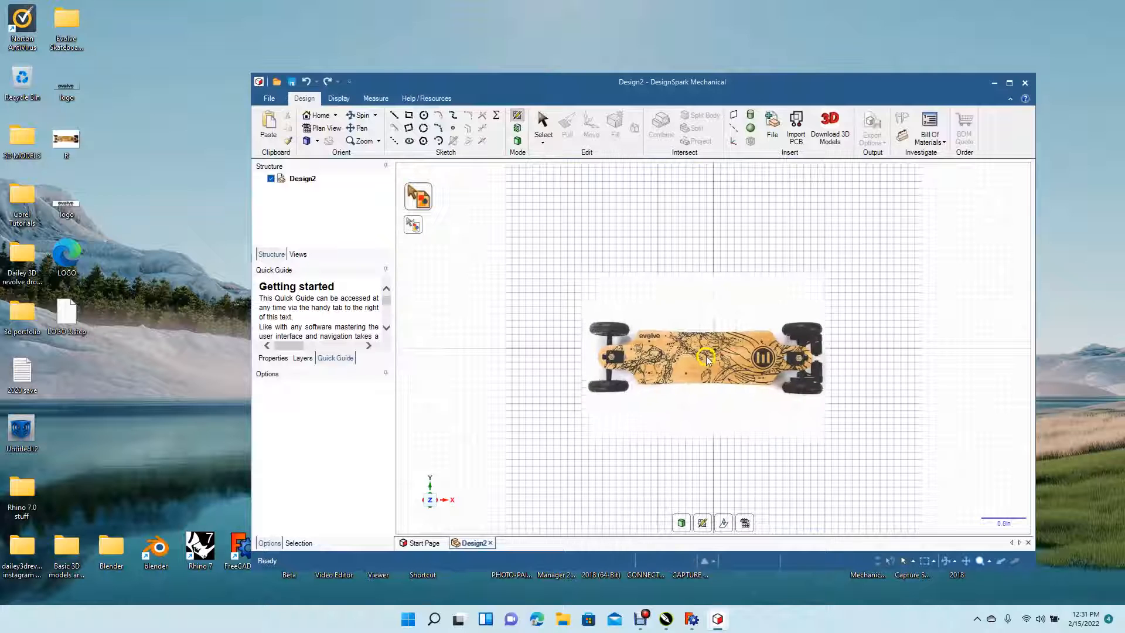
{"action": "left_click", "coordinate": [719, 348]}
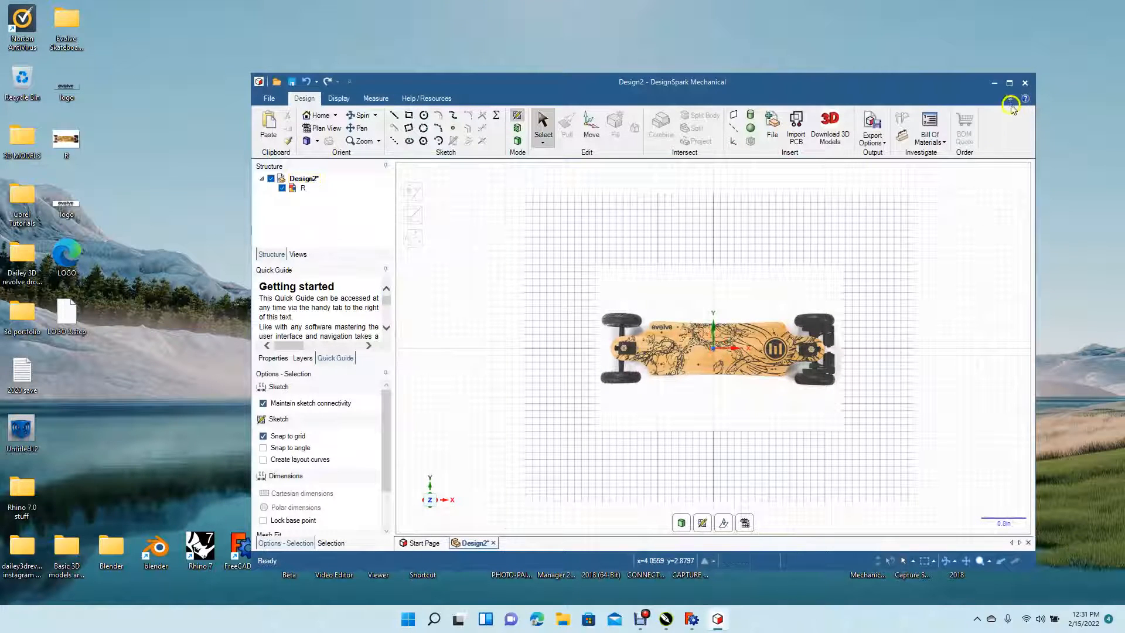
{"action": "left_click", "coordinate": [1009, 82]}
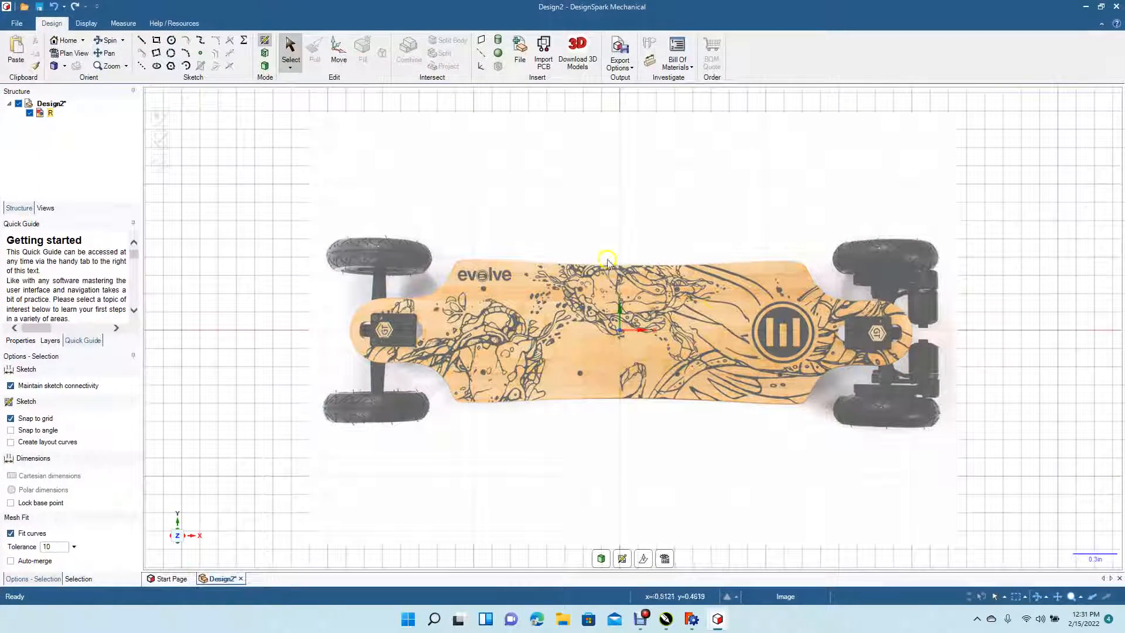
{"action": "left_click", "coordinate": [141, 42]}
{"action": "left_click", "coordinate": [335, 184]}
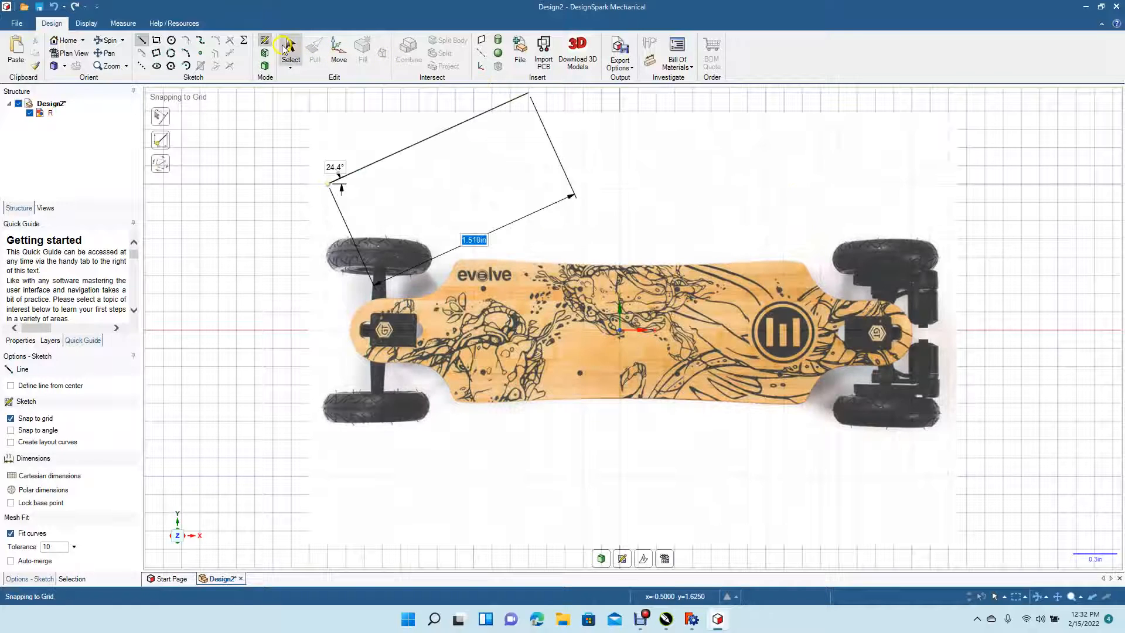
{"action": "left_click", "coordinate": [289, 49]}
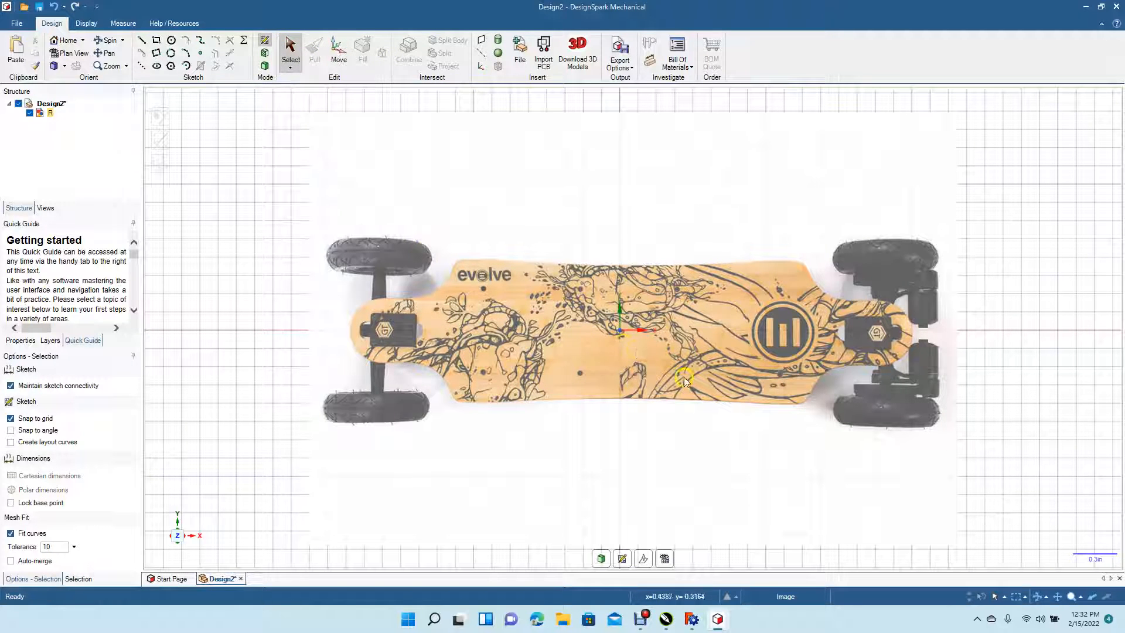
- Turn off Snap to grid and sketch a horizontal centre line across the skateboard deck from one tip to the other
{"action": "left_click", "coordinate": [141, 39]}
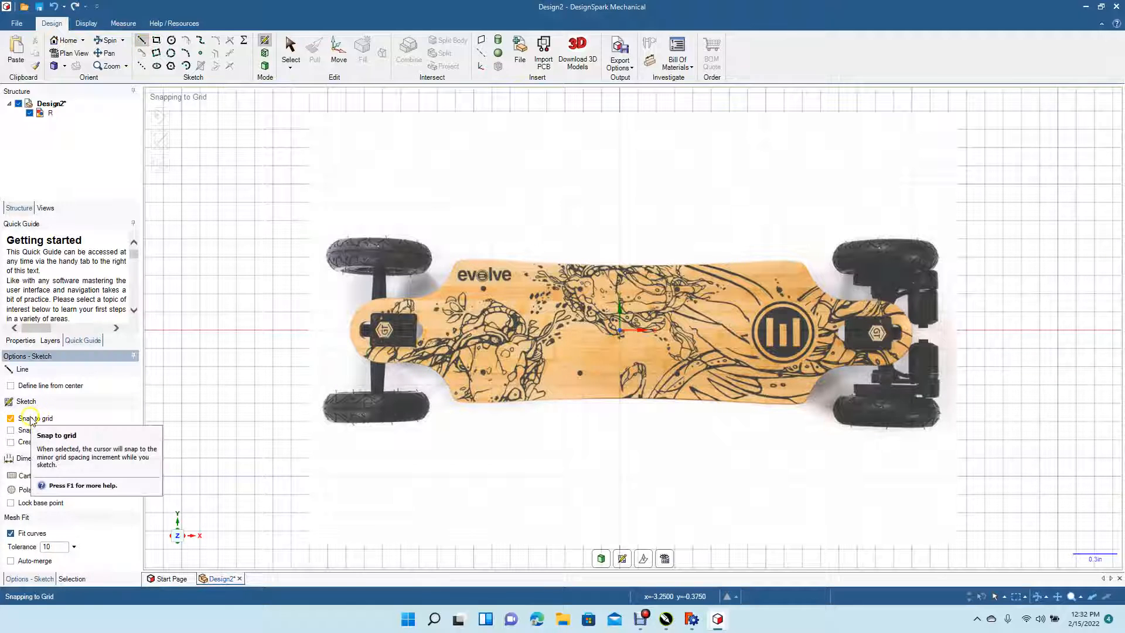
{"action": "left_click", "coordinate": [10, 418]}
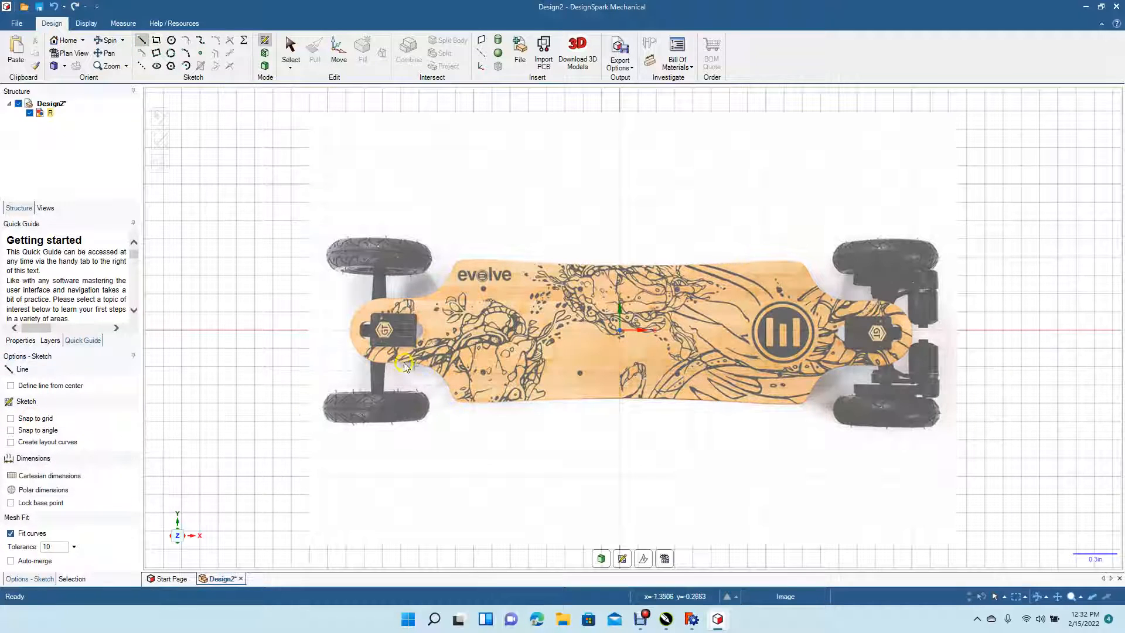
{"action": "left_click", "coordinate": [351, 329]}
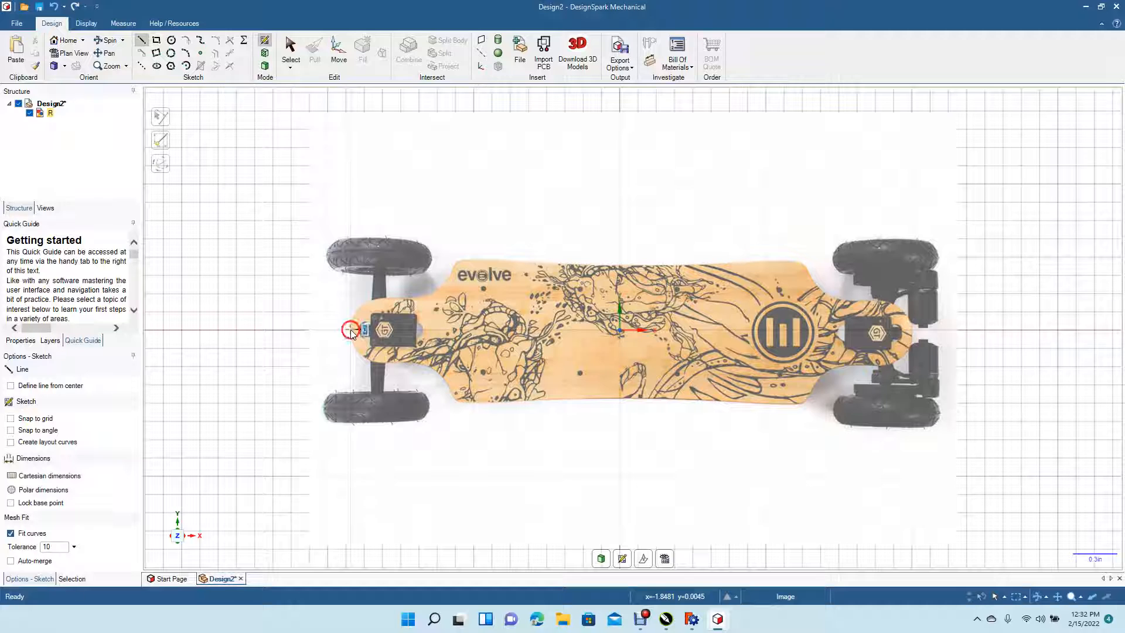
{"action": "left_click", "coordinate": [909, 332]}
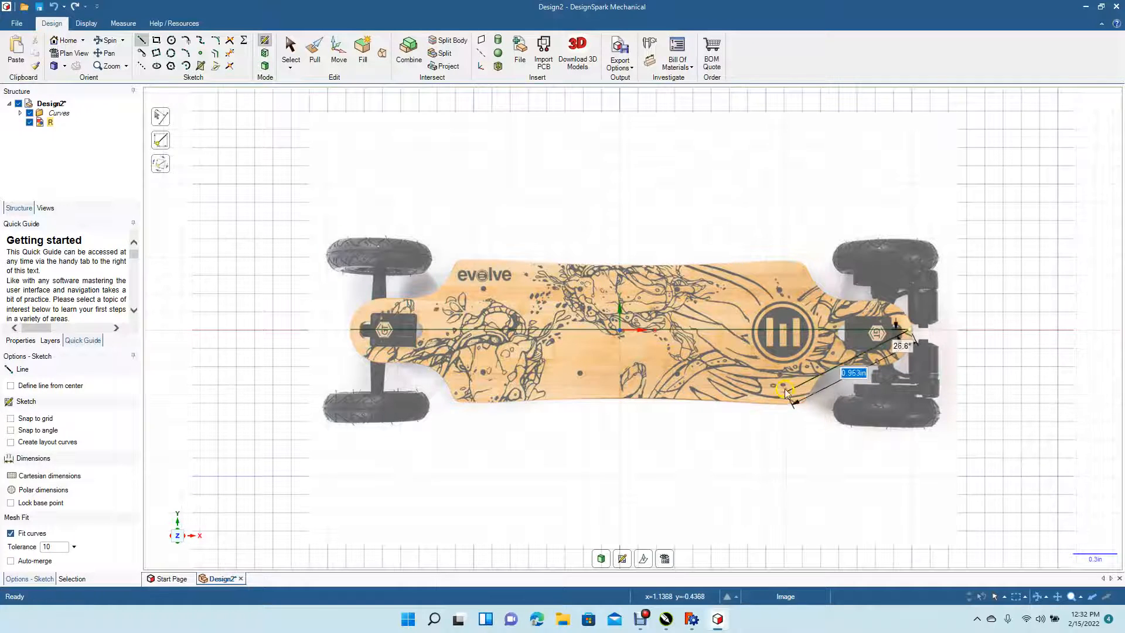
{"action": "left_click", "coordinate": [288, 50]}
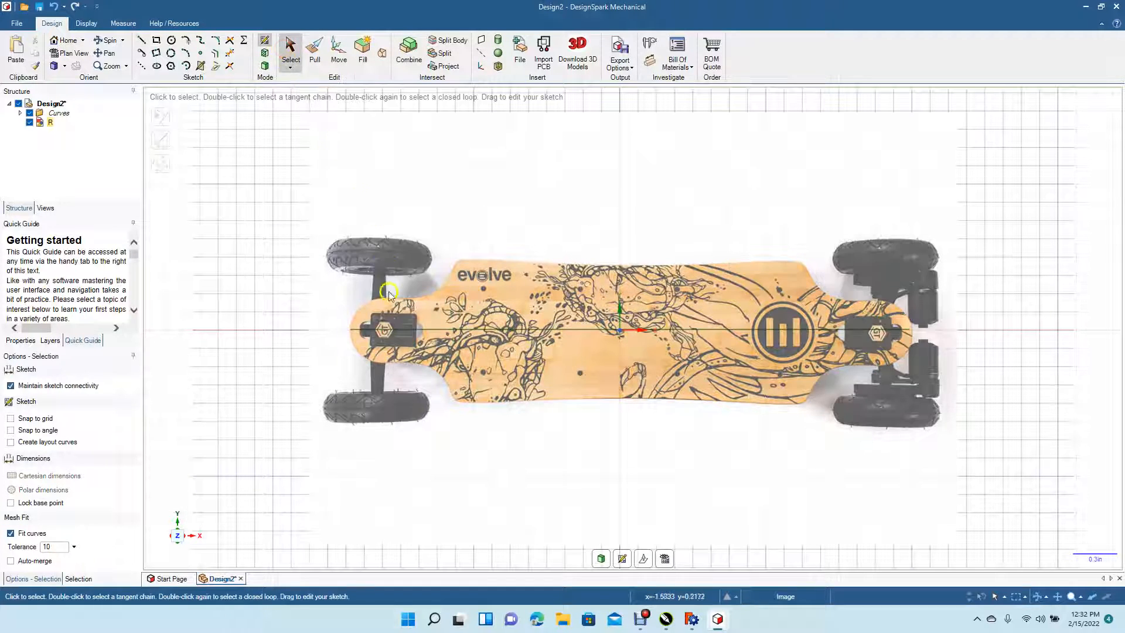
- Set the deck's horizontal centre line as the sketch's mirror line
{"action": "left_click", "coordinate": [528, 330]}
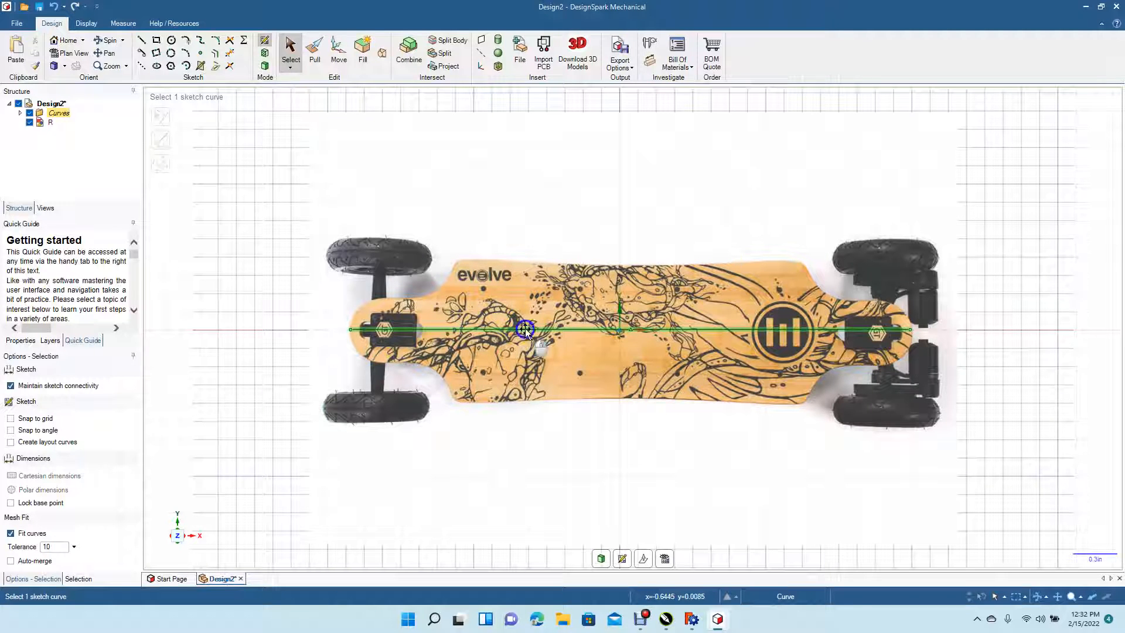
{"action": "right_click", "coordinate": [528, 330]}
{"action": "left_click", "coordinate": [577, 42]}
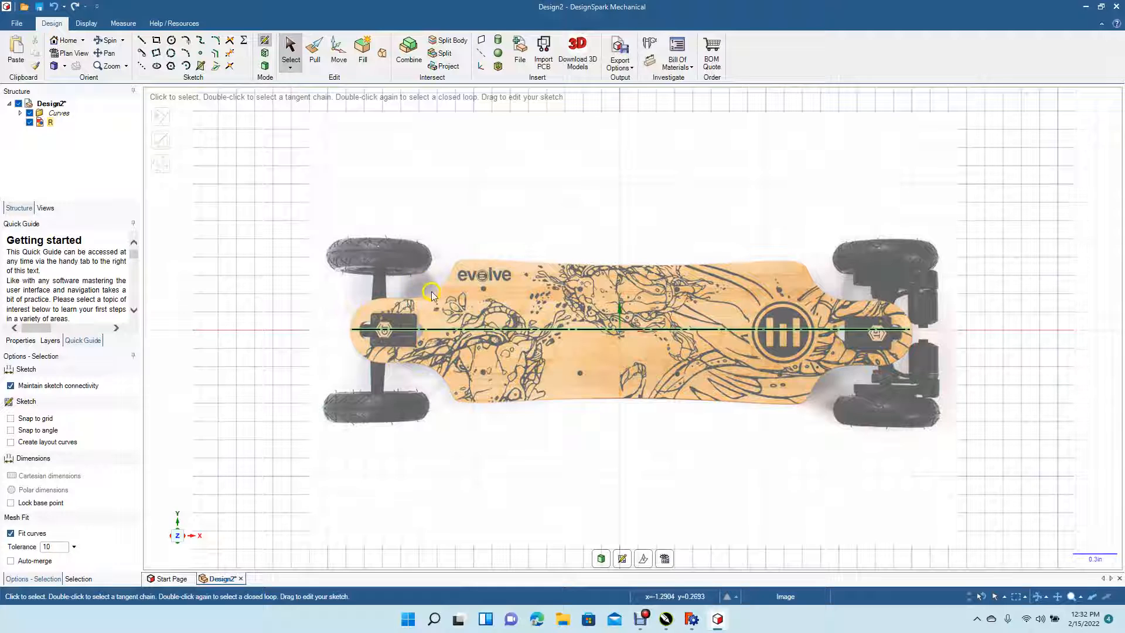
- From the centre line's left end, sketch lines about 0.22 in up, right along the narrow tip and up to the deck's wide edge
{"action": "left_click", "coordinate": [142, 40]}
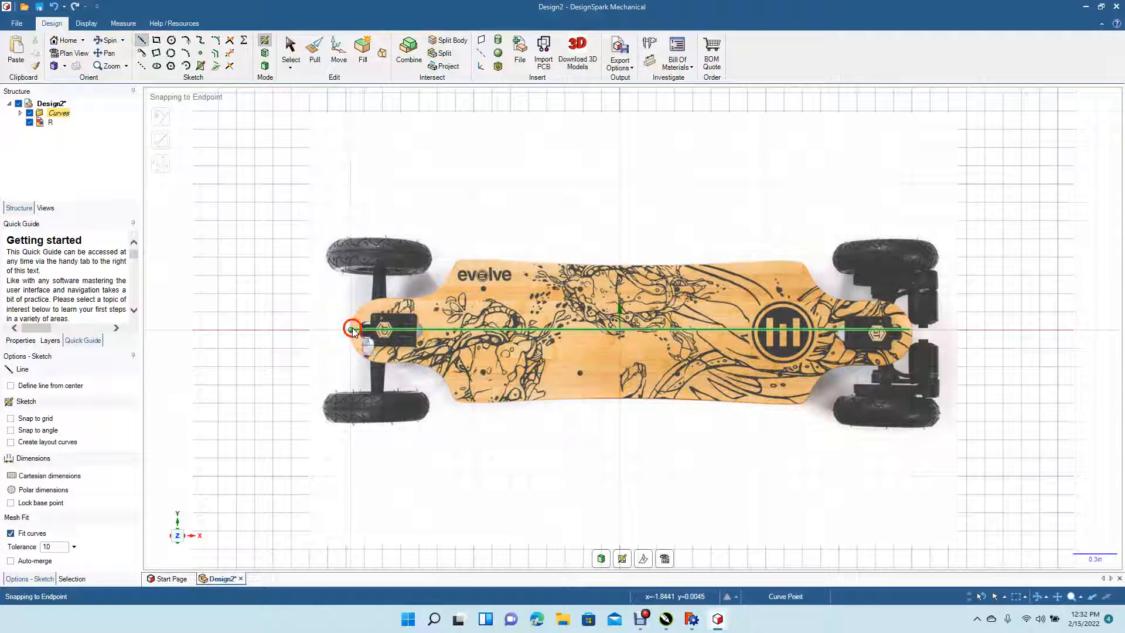
{"action": "left_click", "coordinate": [350, 330]}
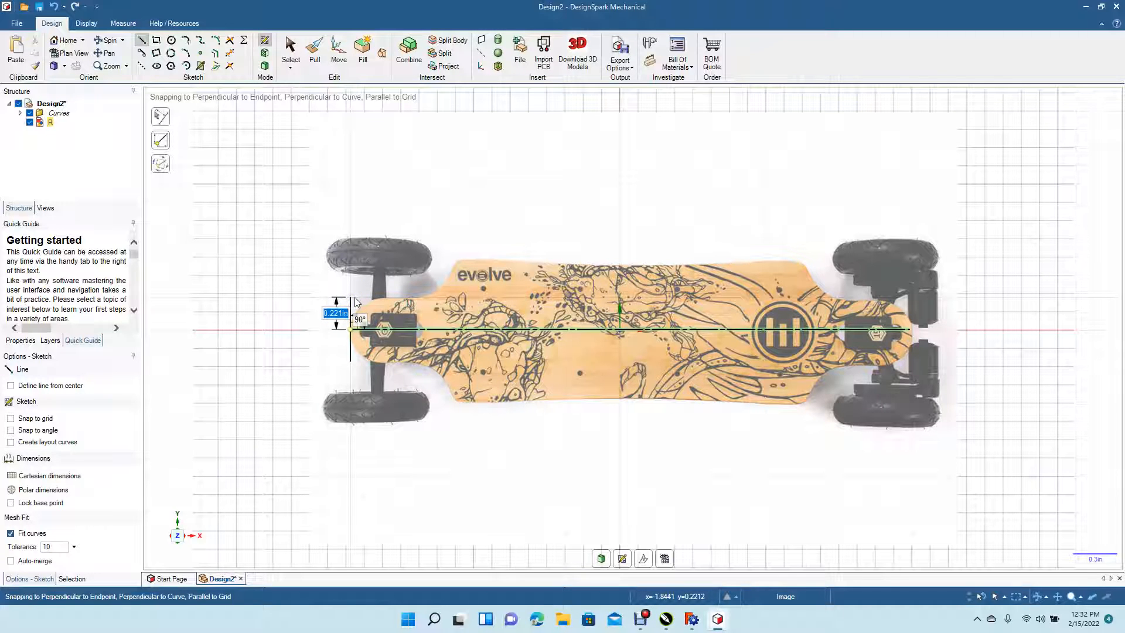
{"action": "left_click", "coordinate": [351, 299]}
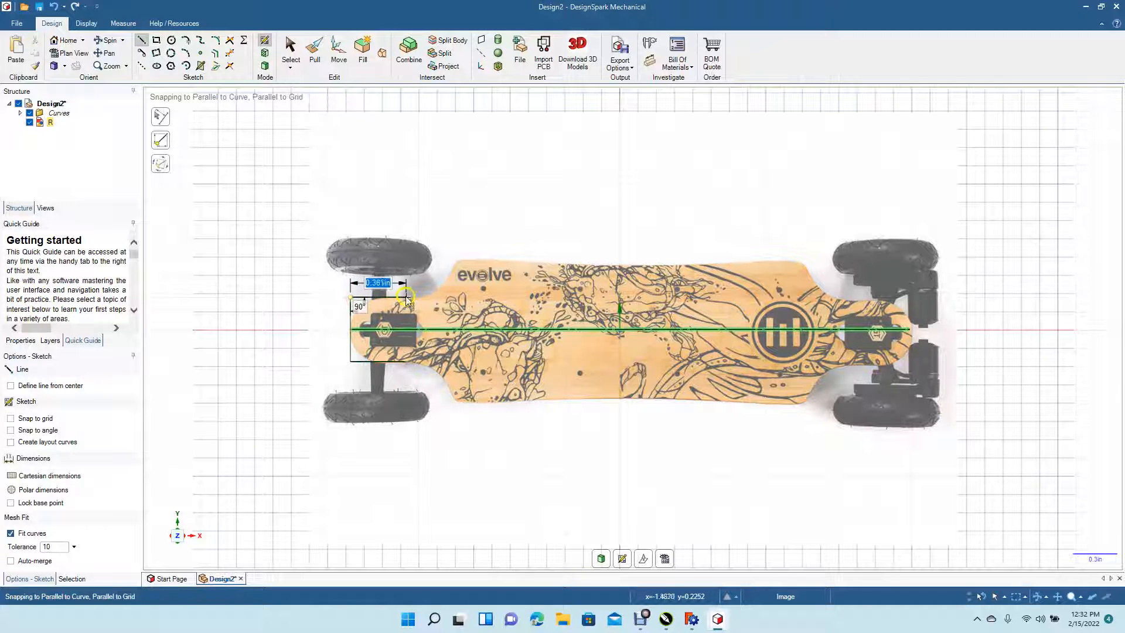
{"action": "left_click", "coordinate": [452, 297]}
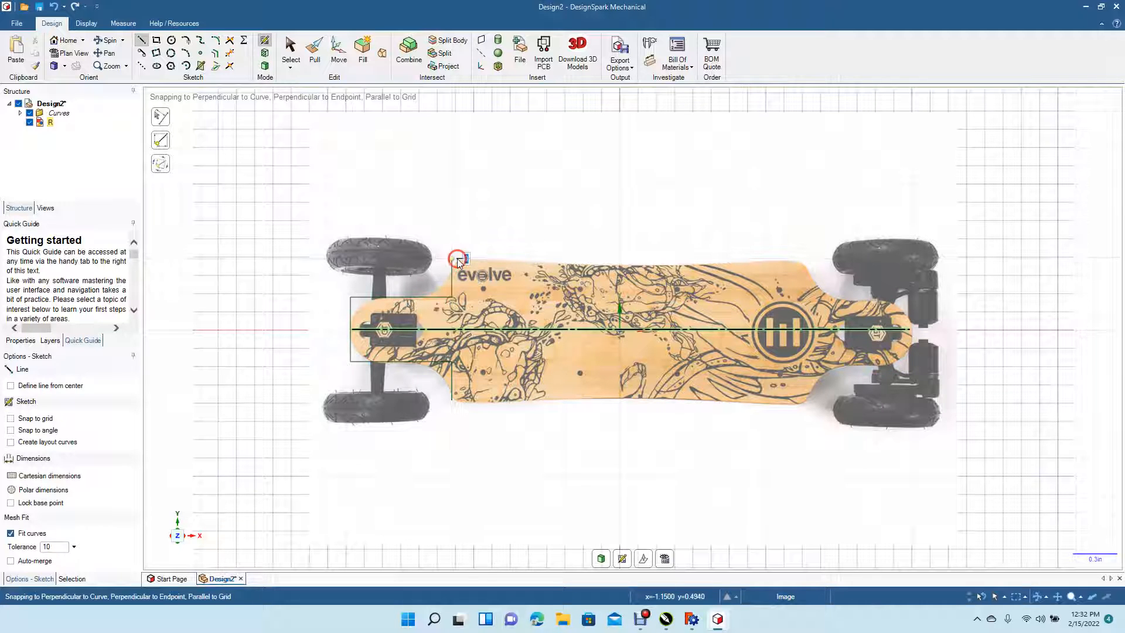
{"action": "left_click", "coordinate": [454, 258]}
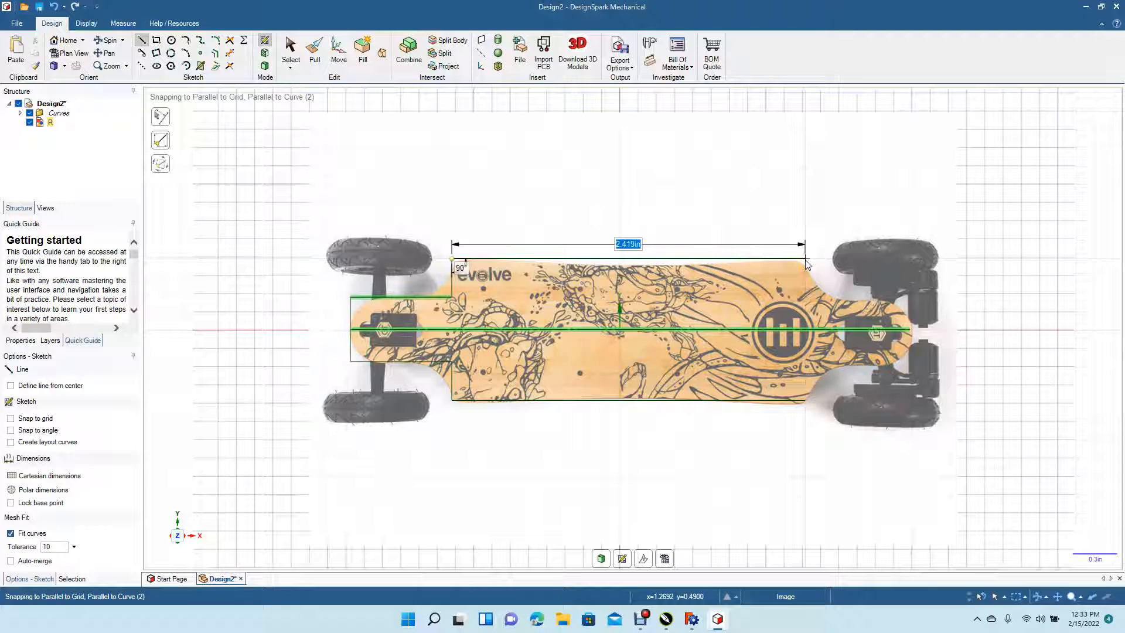
- Continue the outline about 2.42 in along the deck's upper edge, down, about 0.71 in along the right tip and down to the centre line
{"action": "left_click", "coordinate": [807, 261]}
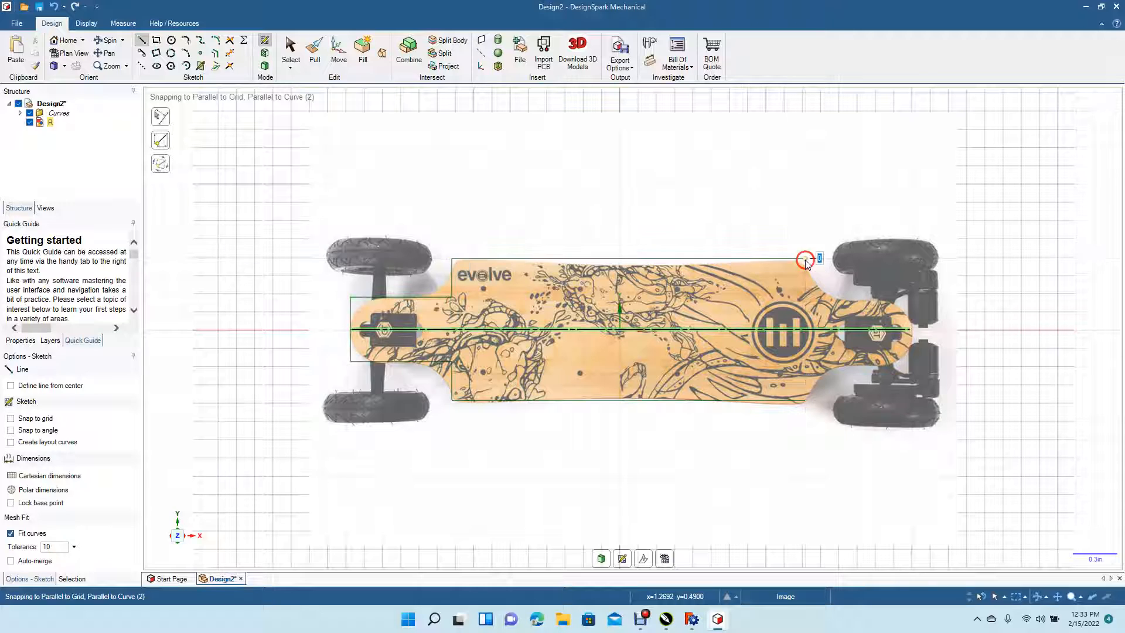
{"action": "left_click", "coordinate": [807, 295]}
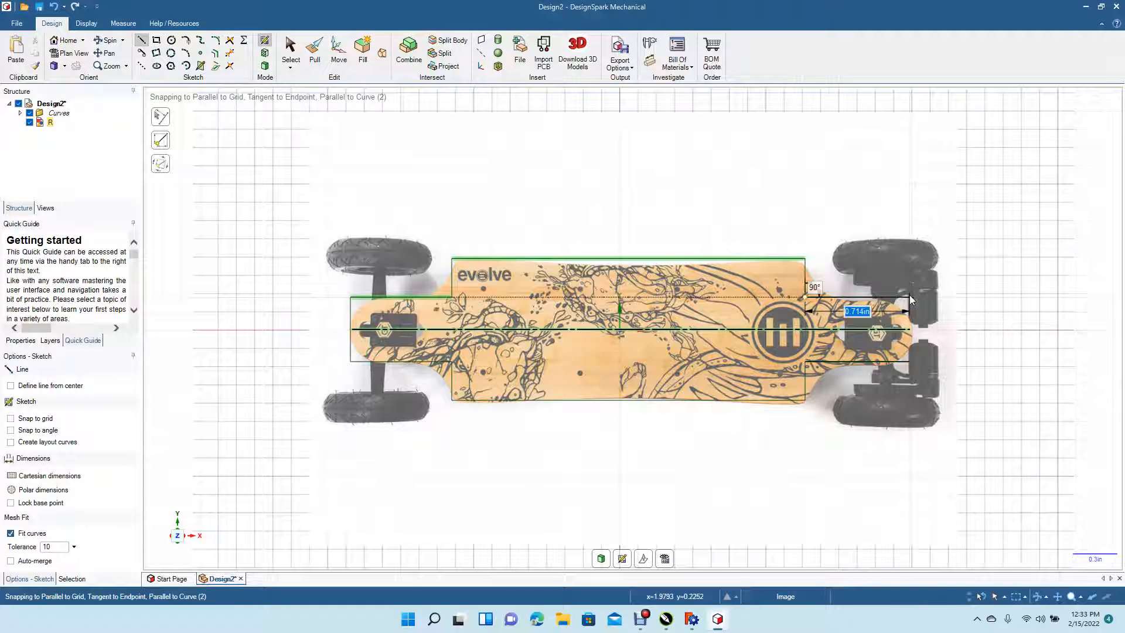
{"action": "left_click", "coordinate": [910, 295]}
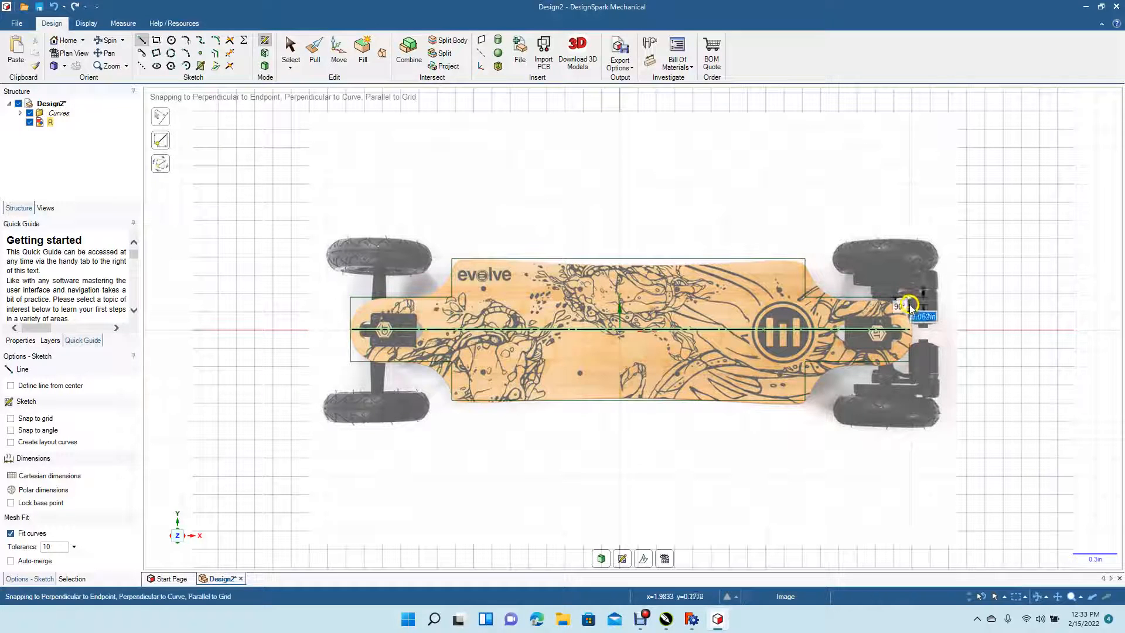
{"action": "left_click", "coordinate": [911, 331]}
{"action": "left_click", "coordinate": [291, 52]}
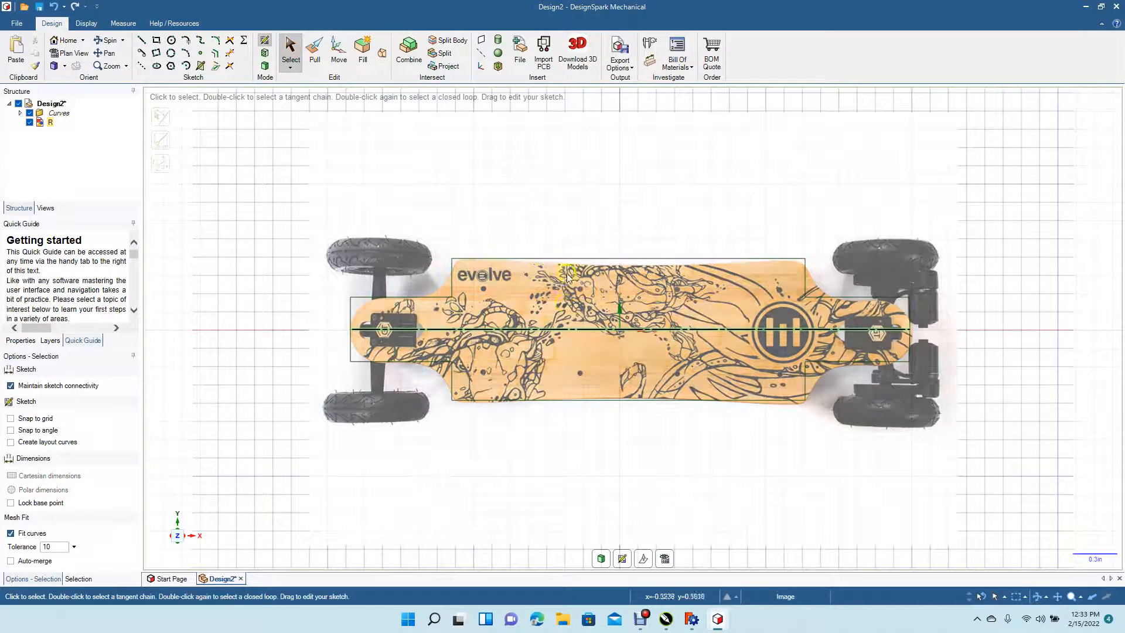
- Draw a three-point arc of about 6.73 in radius bowing inward along the deck's upper edge, spanning about 1.89 in
{"action": "left_click", "coordinate": [186, 53]}
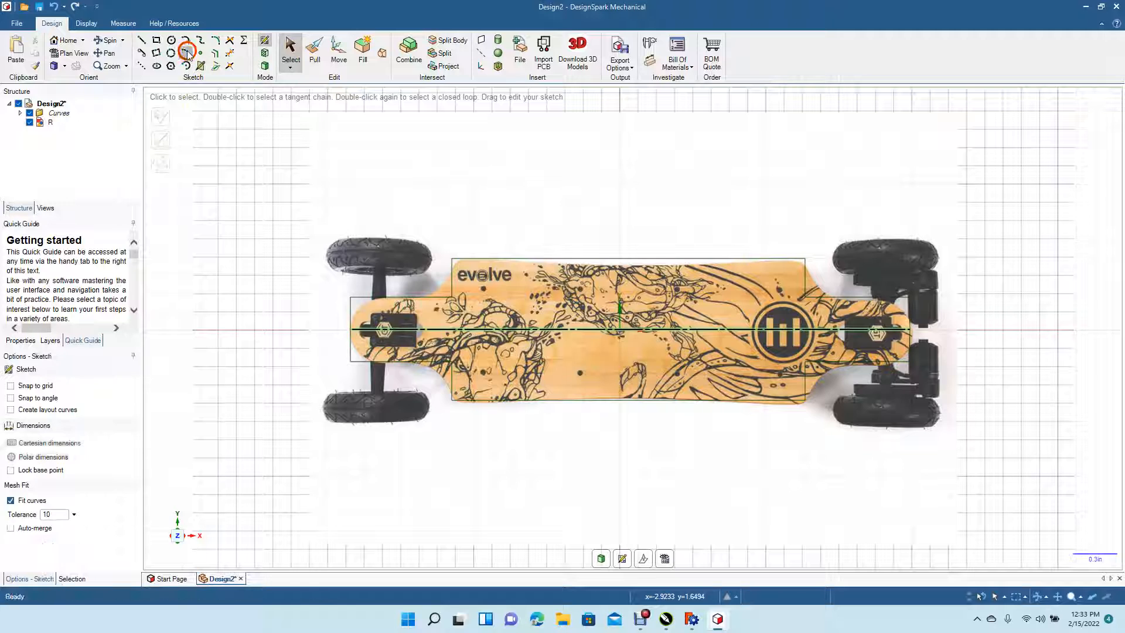
{"action": "left_click", "coordinate": [494, 258]}
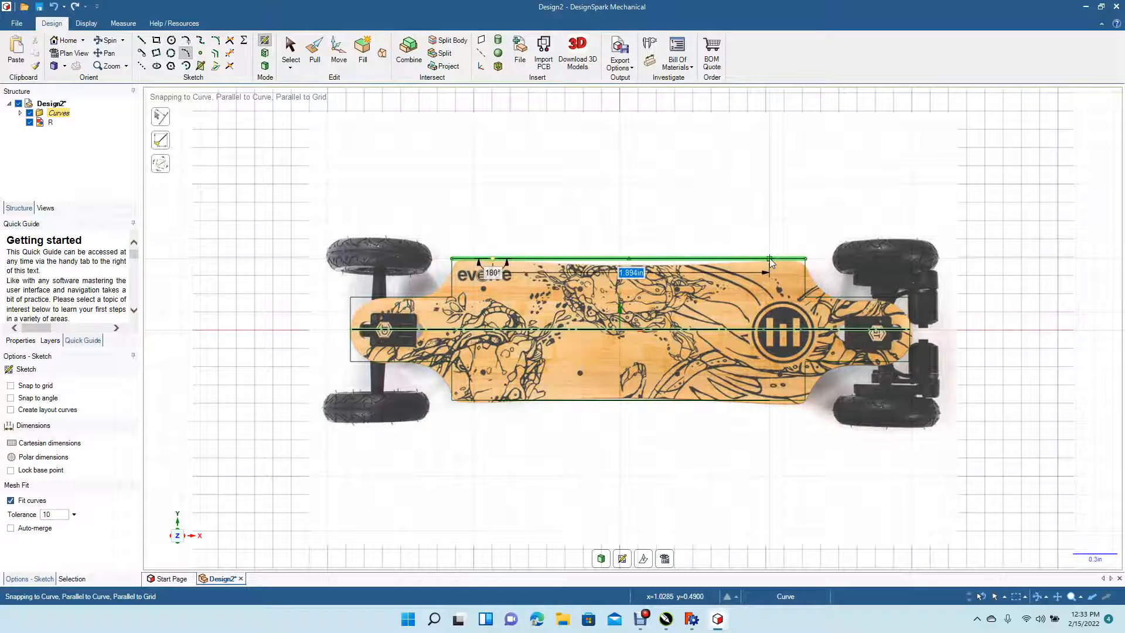
{"action": "left_click", "coordinate": [769, 258]}
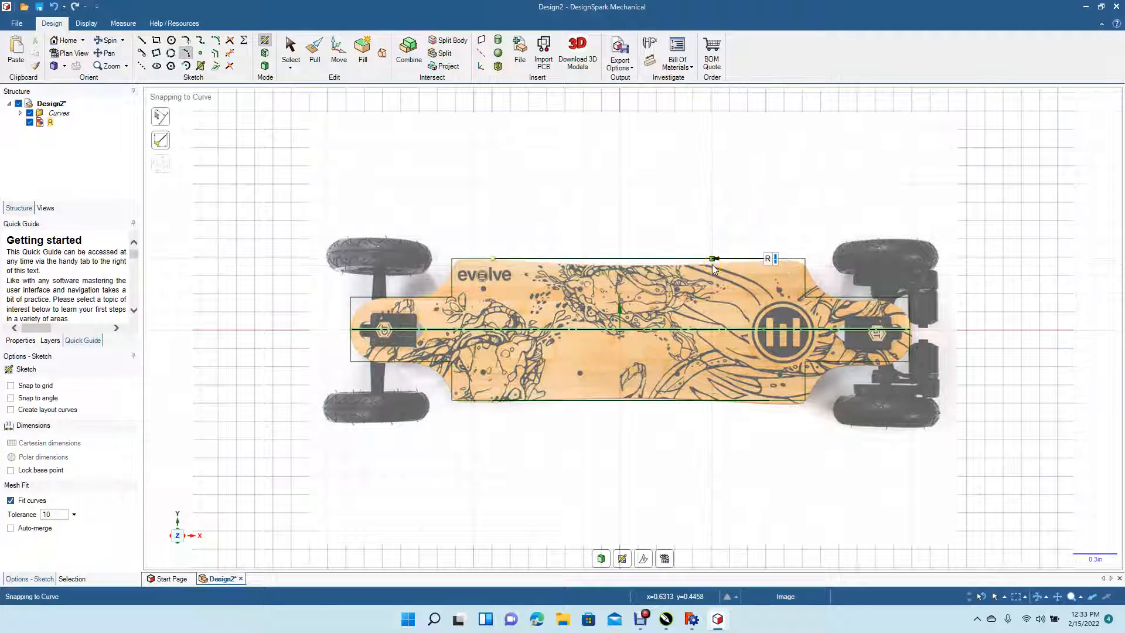
{"action": "left_click", "coordinate": [712, 265]}
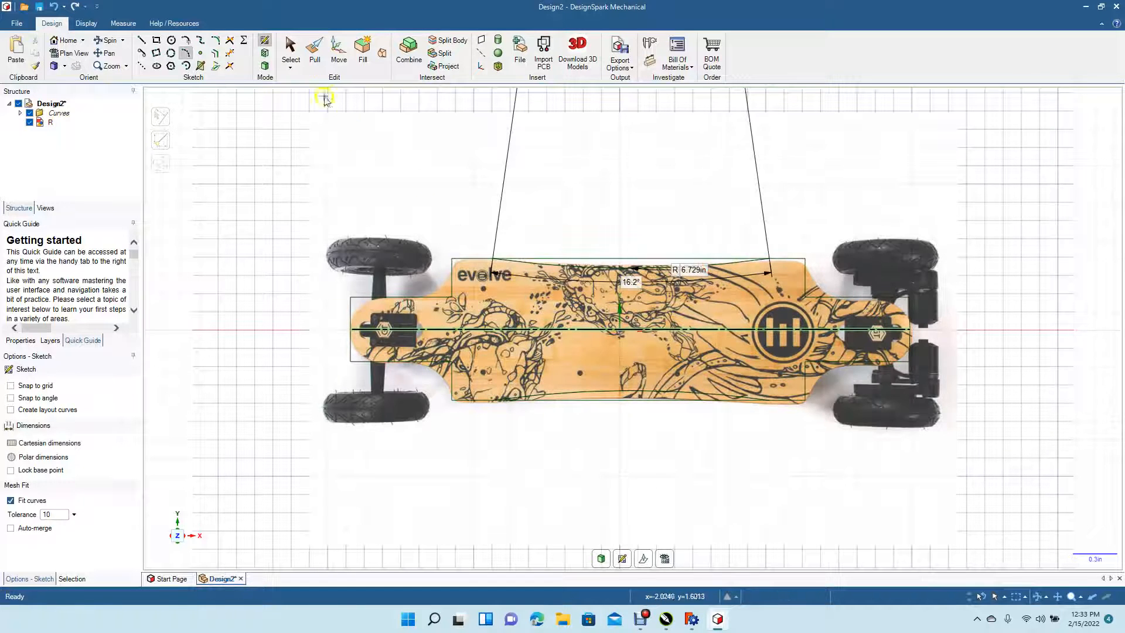
{"action": "left_click", "coordinate": [291, 50]}
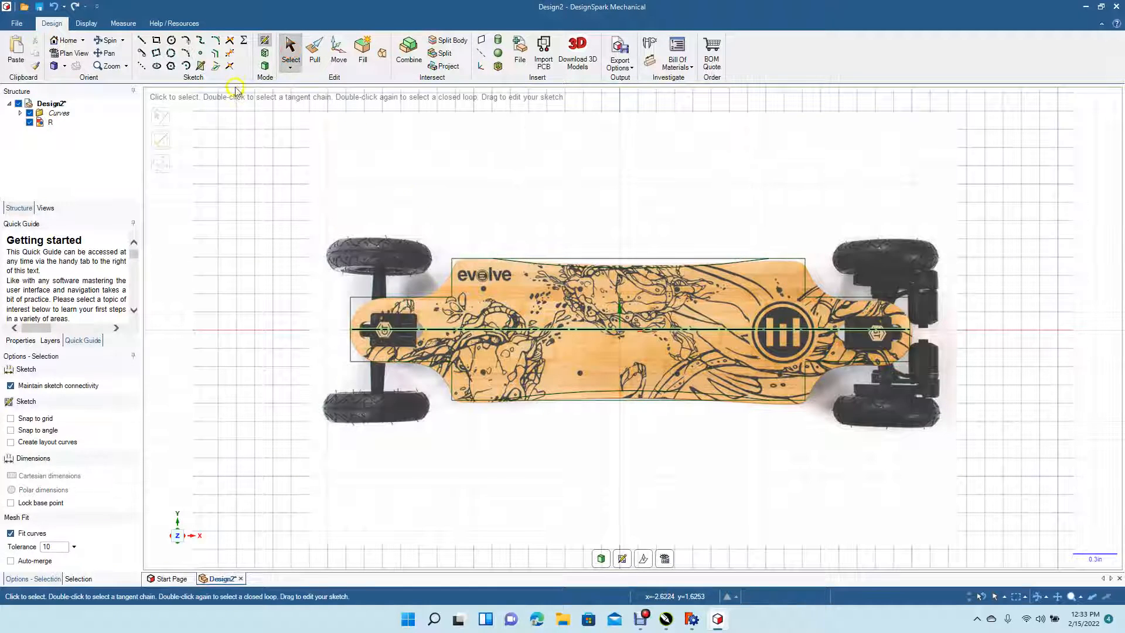
- Round the upper corner at the left end of the deck's wide section with a radius of about 0.1 in
{"action": "left_click", "coordinate": [216, 41]}
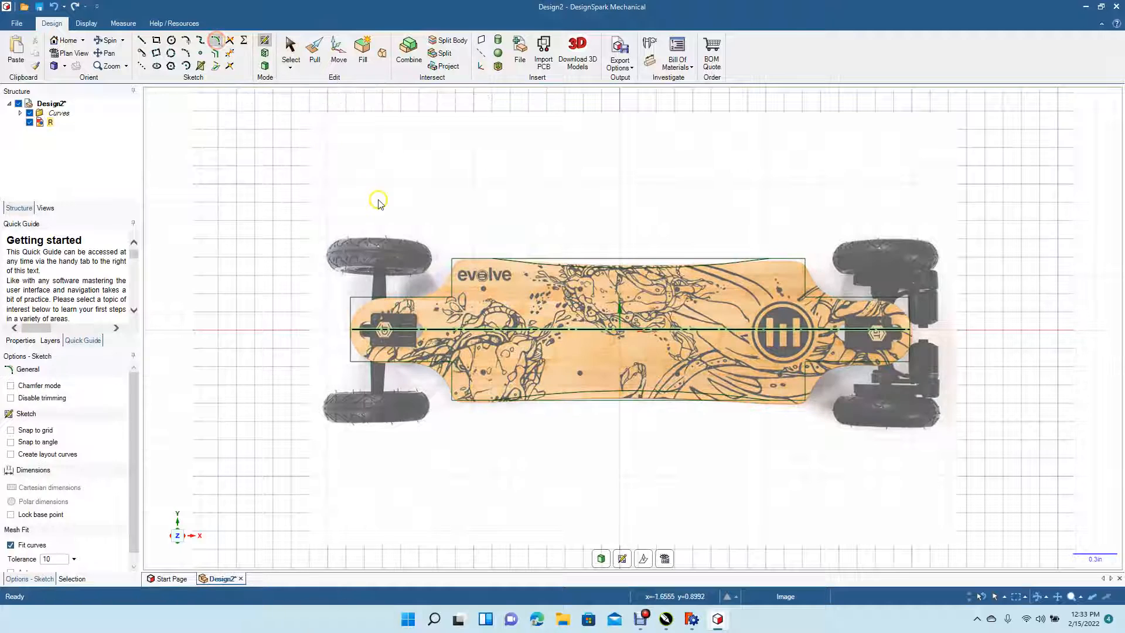
{"action": "left_click", "coordinate": [453, 259]}
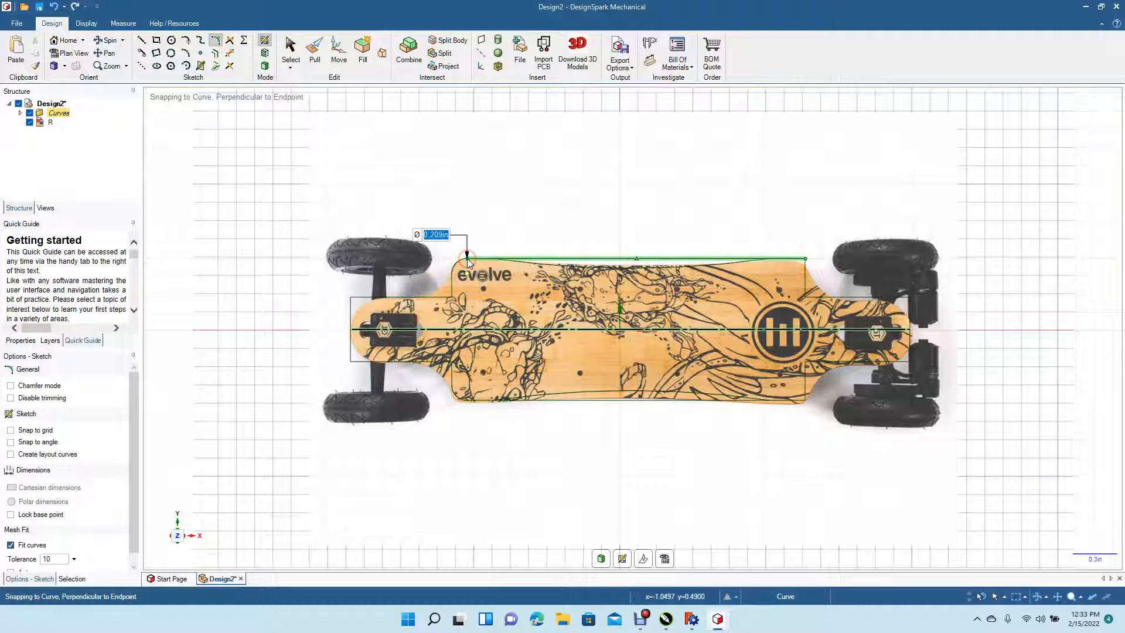
{"action": "left_click", "coordinate": [467, 259]}
{"action": "left_click", "coordinate": [524, 285]}
{"action": "left_click", "coordinate": [806, 260]}
- Fillet the inner corner between the wide section and the left tip with a radius of about 0.22 in
{"action": "left_click", "coordinate": [474, 276]}
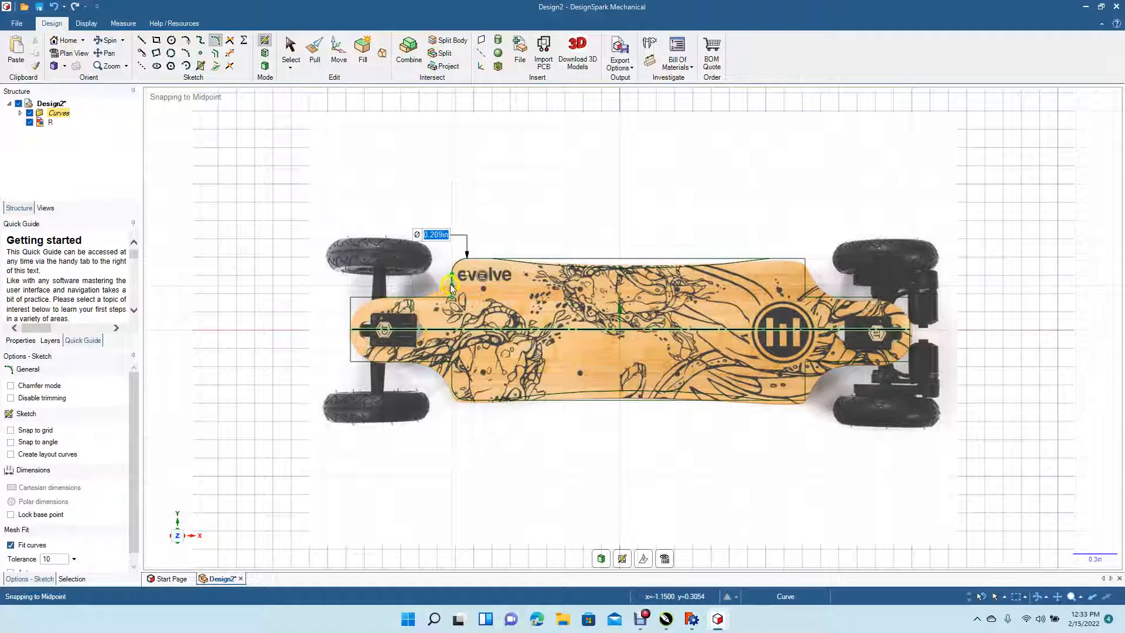
{"action": "left_click", "coordinate": [442, 297]}
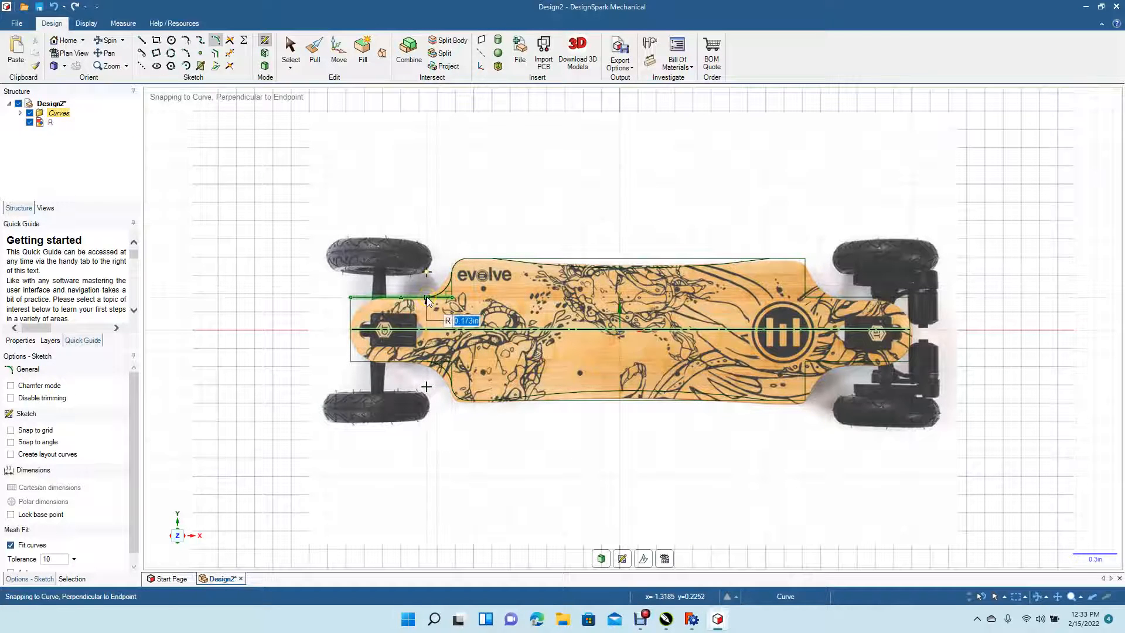
{"action": "left_click", "coordinate": [423, 299]}
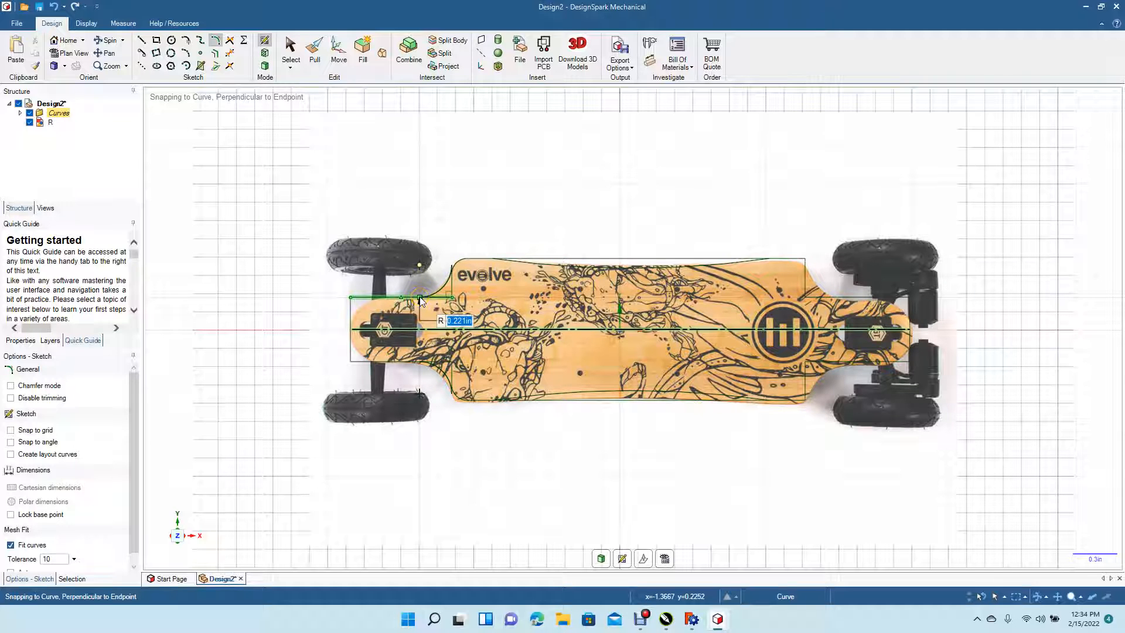
{"action": "left_click", "coordinate": [421, 300]}
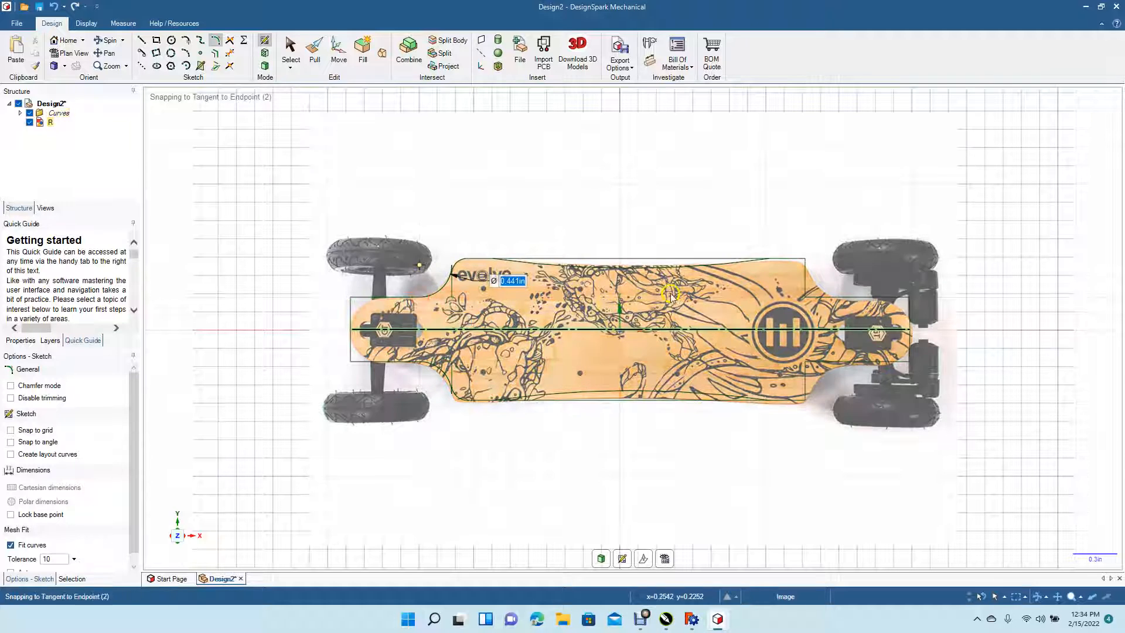
- Fillet the right end's inner corner at about 0.22 in radius and its outer upper corner at about 0.1 in, matching the left end
{"action": "left_click", "coordinate": [806, 279]}
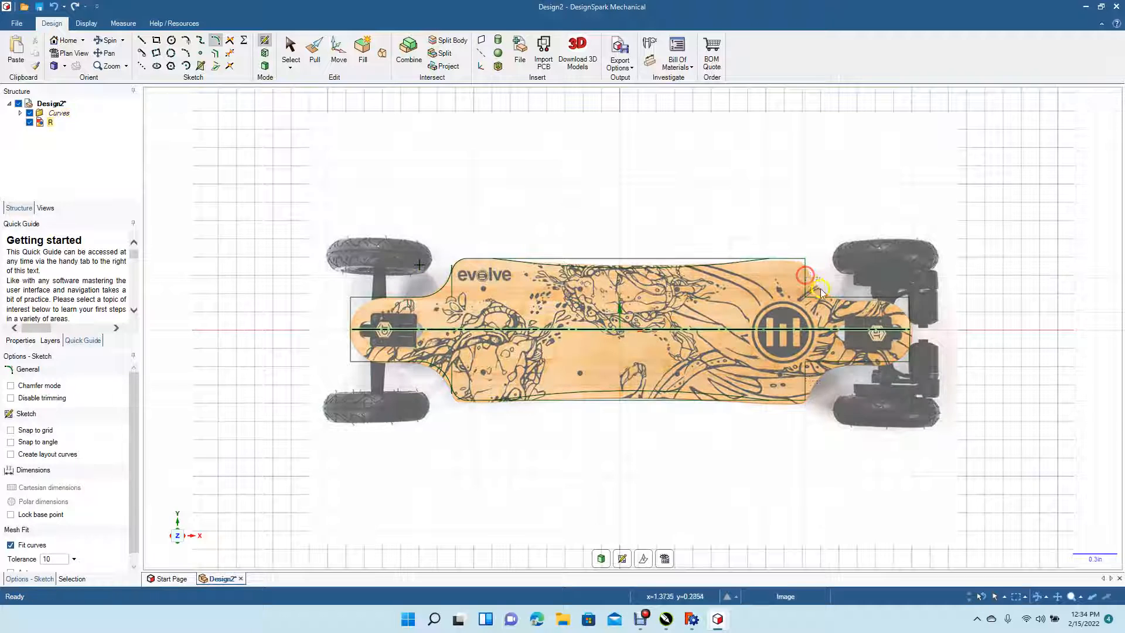
{"action": "left_click", "coordinate": [836, 298]}
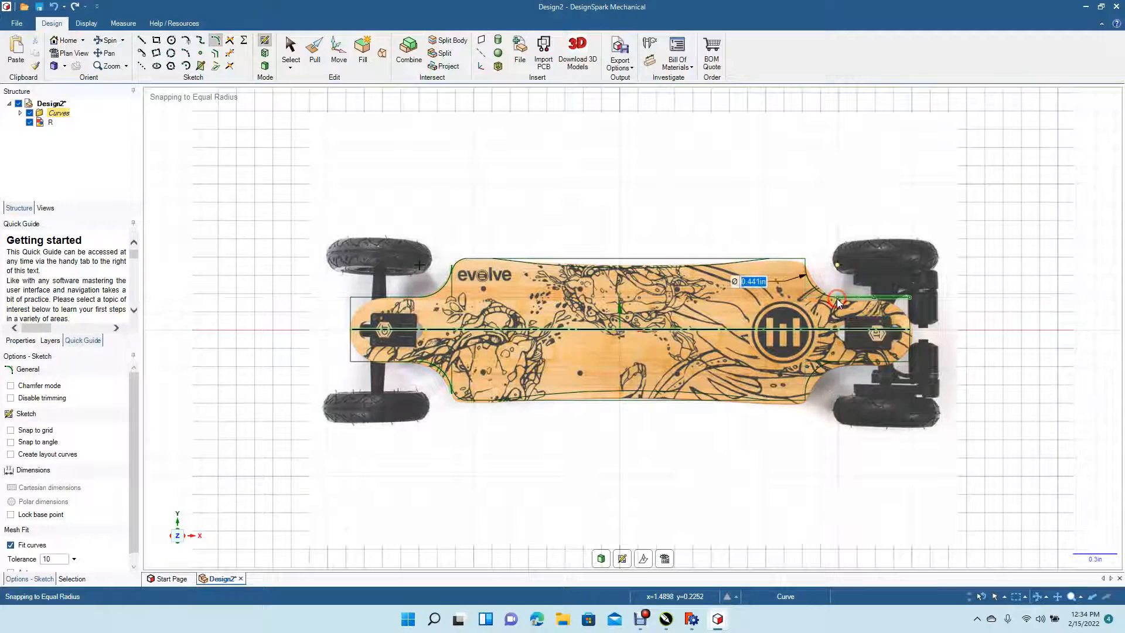
{"action": "left_click", "coordinate": [796, 260]}
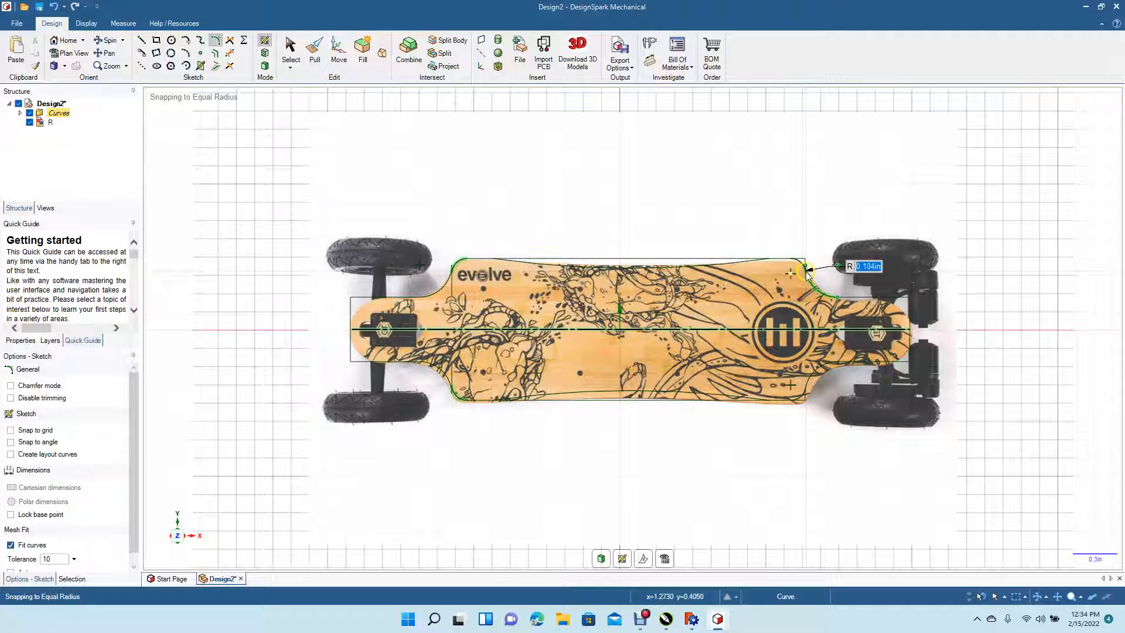
{"action": "left_click", "coordinate": [807, 276]}
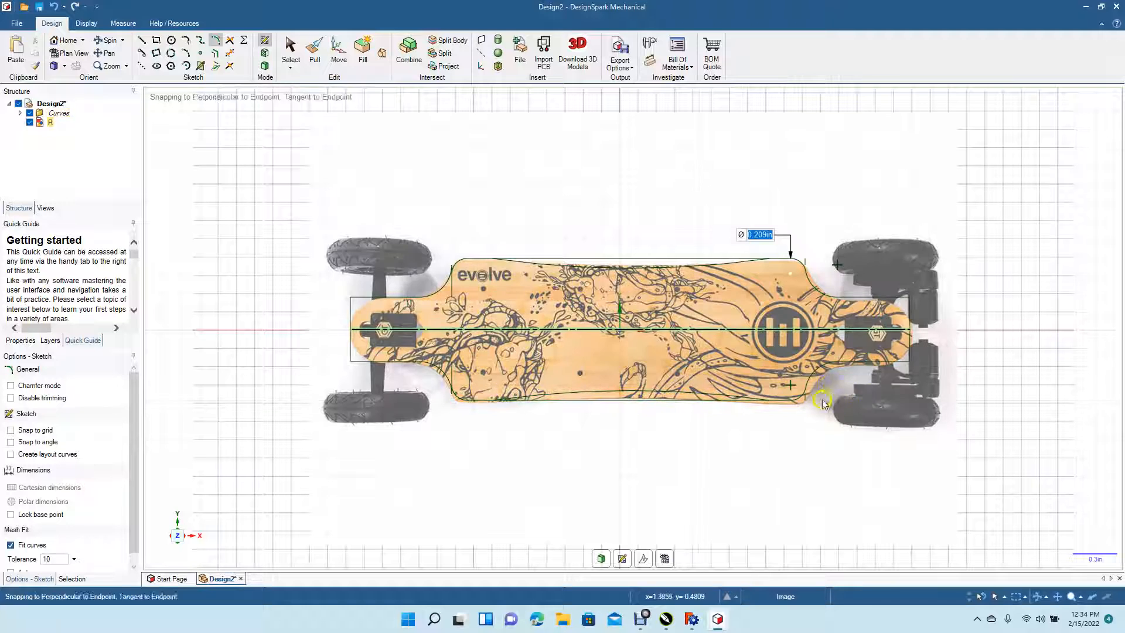
{"action": "left_click", "coordinate": [808, 392]}
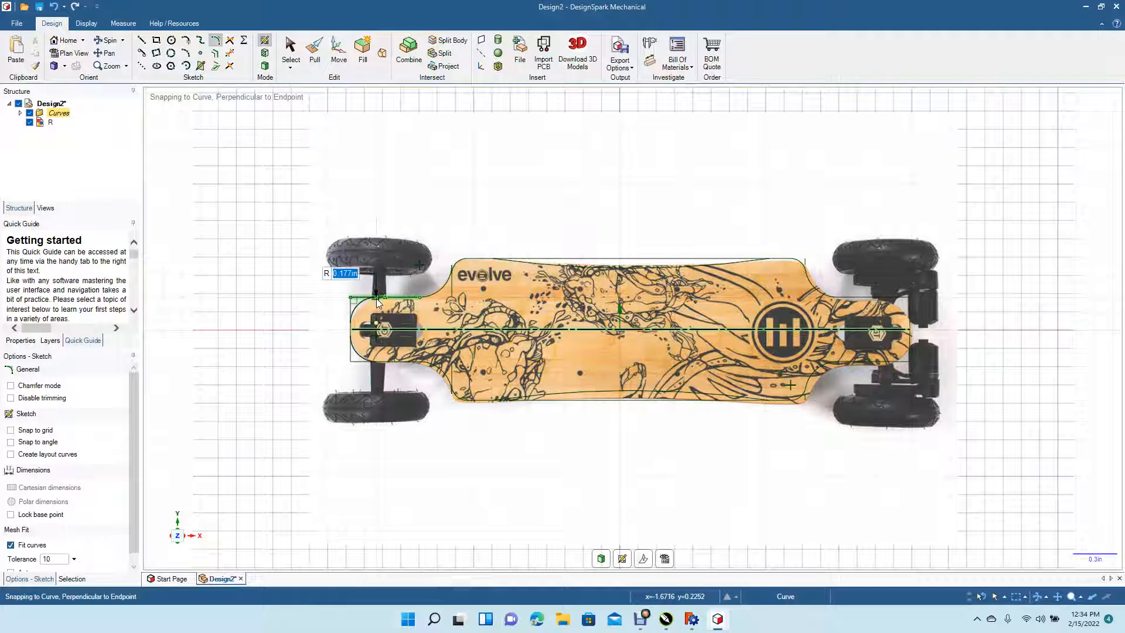
- Round the corners of the deck's left and right tips with a radius of about 0.177 in
{"action": "left_click", "coordinate": [377, 300]}
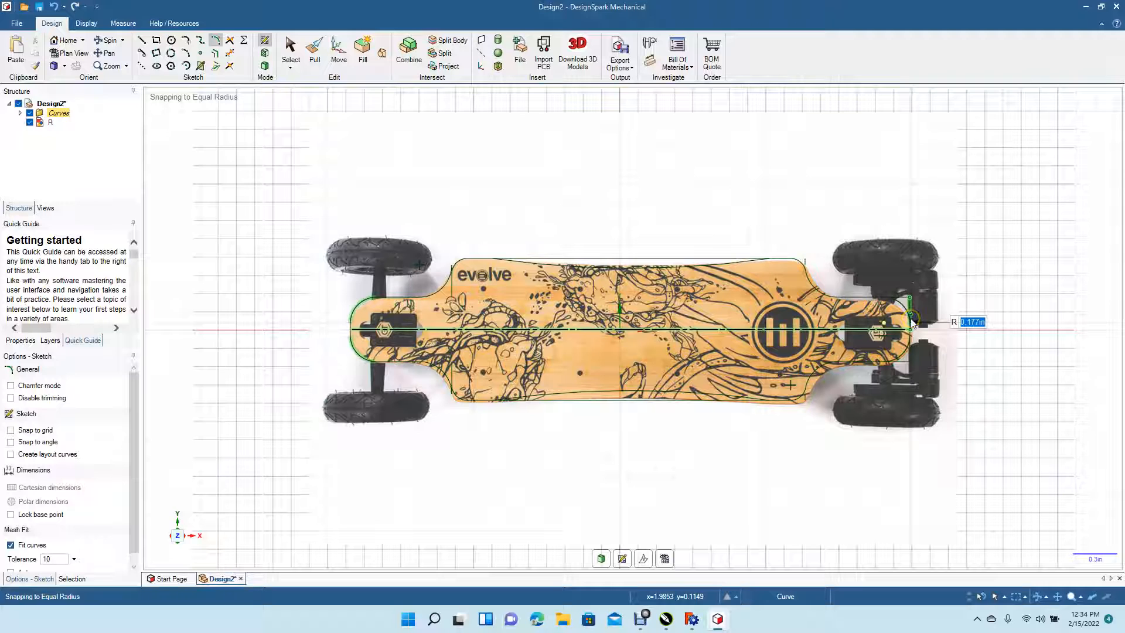
{"action": "left_click", "coordinate": [912, 322]}
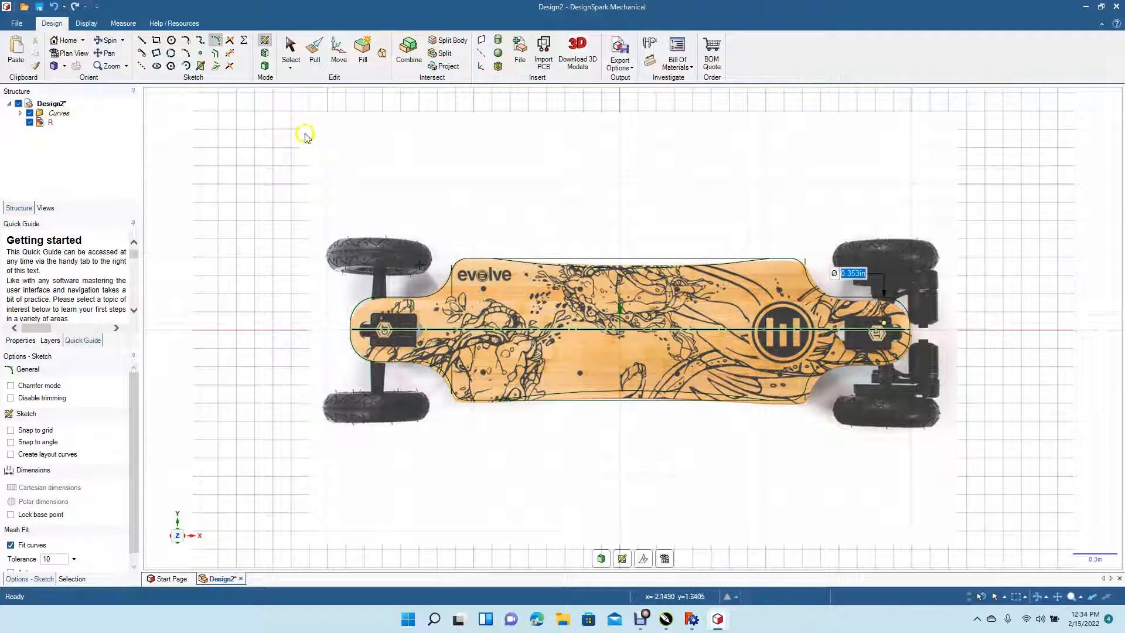
{"action": "left_click", "coordinate": [290, 46]}
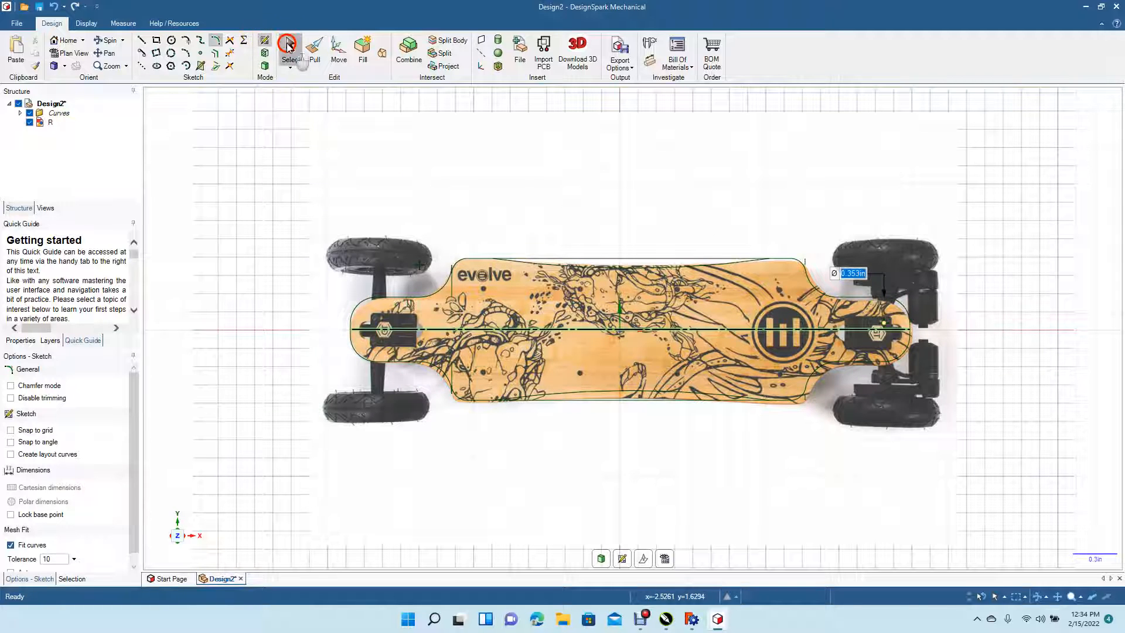
- Trim away the straight edge spanned by the long arc, the leftover line stubs at the corners and the horizontal centre line
{"action": "left_click", "coordinate": [231, 53]}
{"action": "left_click", "coordinate": [531, 256]}
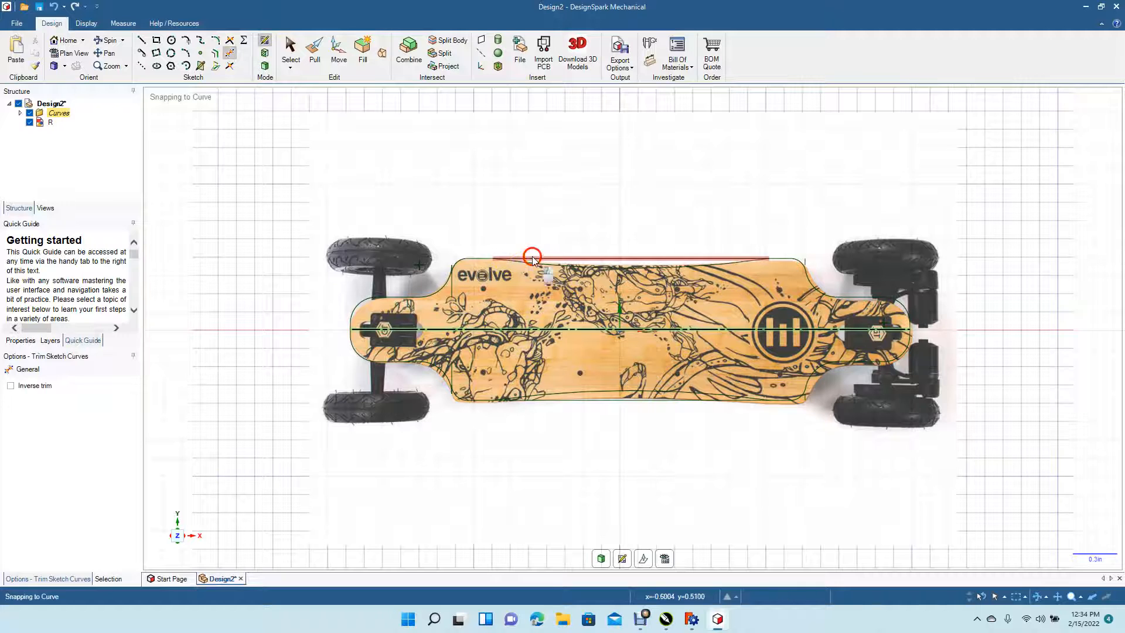
{"action": "left_click", "coordinate": [805, 261]}
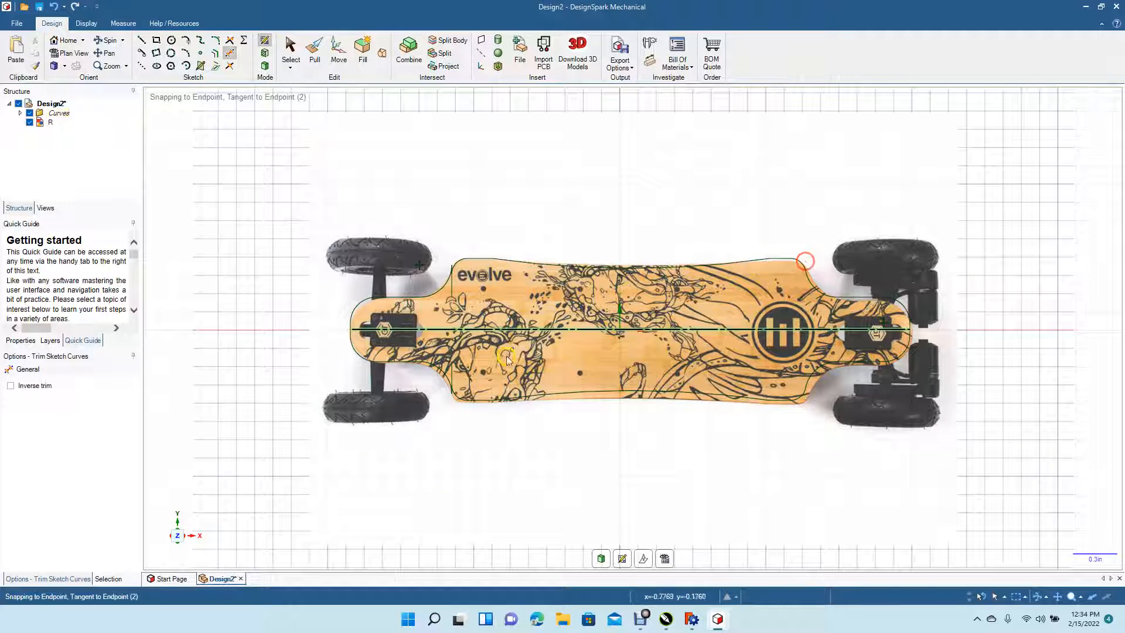
{"action": "left_click", "coordinate": [456, 281]}
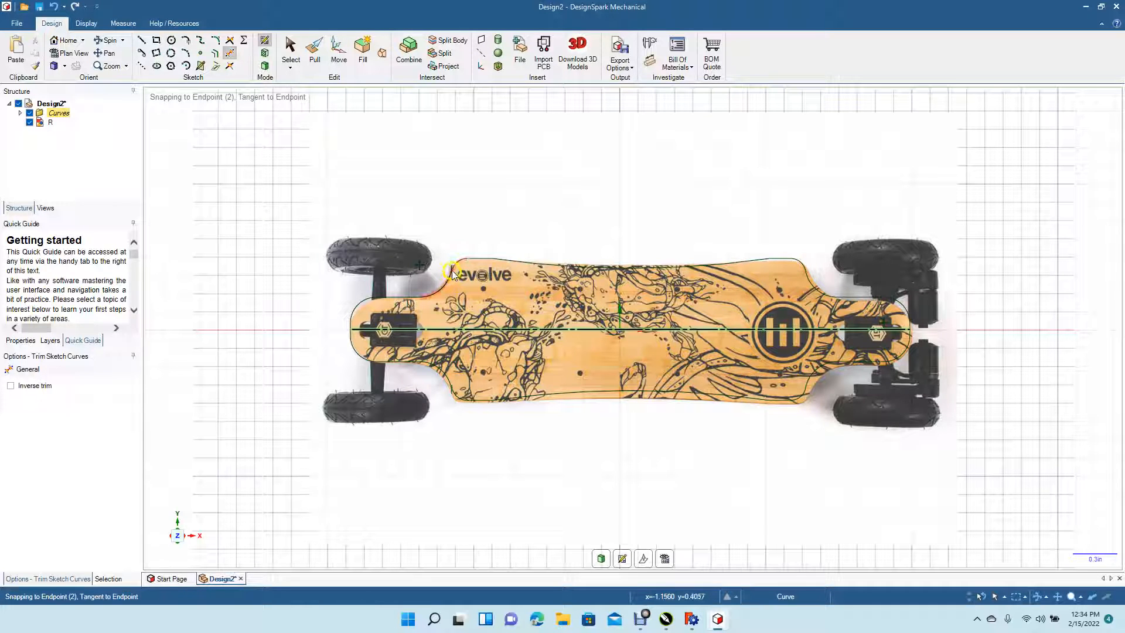
{"action": "left_click", "coordinate": [451, 271]}
{"action": "left_click", "coordinate": [853, 373]}
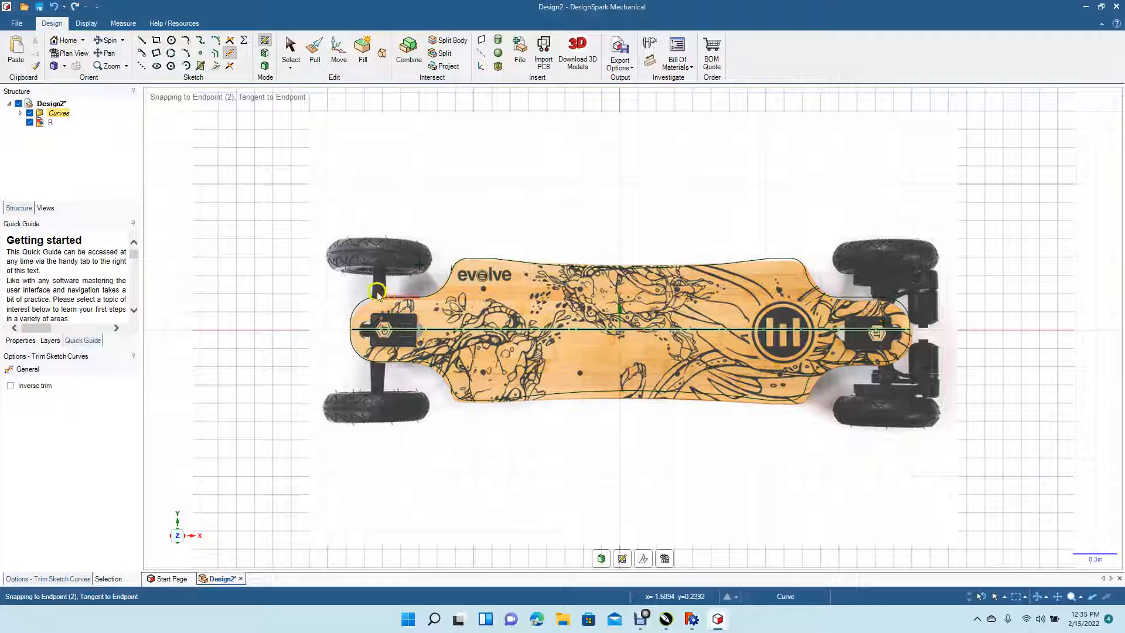
{"action": "left_click", "coordinate": [543, 329]}
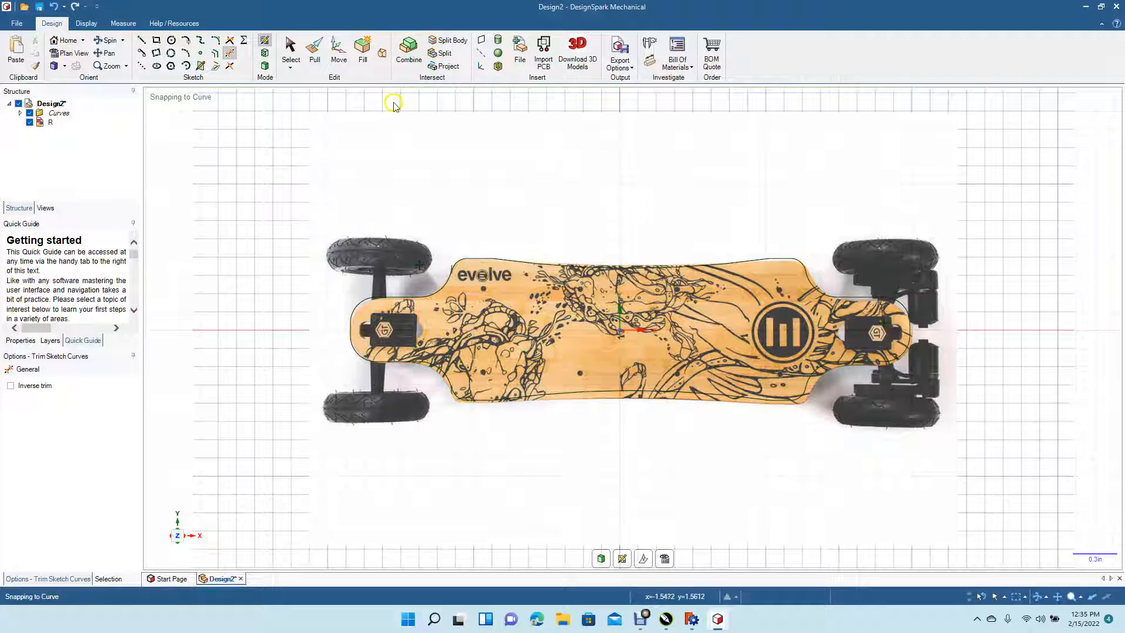
- Delete the skateboard reference image from behind the sketch
{"action": "left_click", "coordinate": [294, 46]}
{"action": "left_click", "coordinate": [455, 181]}
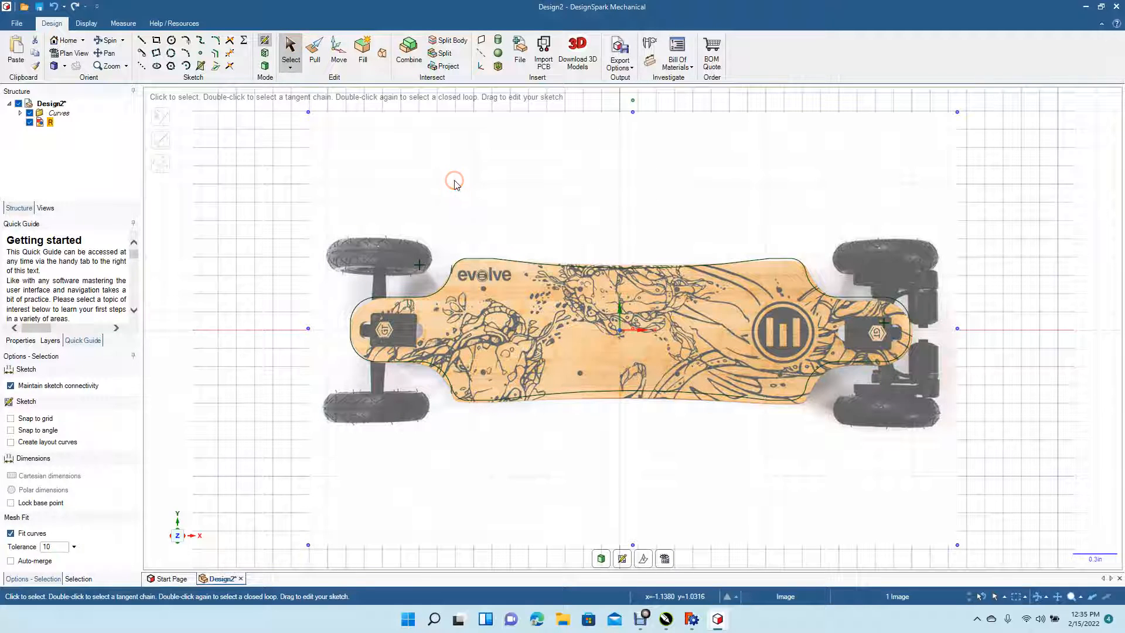
{"action": "key", "text": "Delete"}
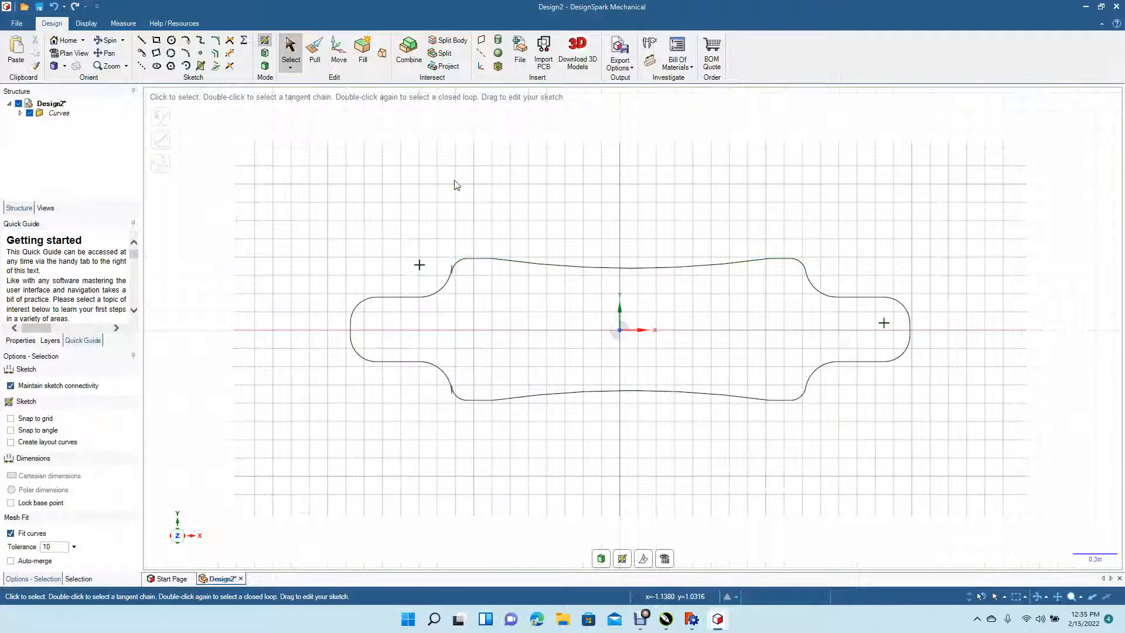
- Delete the two concave arcs joining the wide section to the left tip, above and below the centre
{"action": "scroll", "coordinate": [484, 210], "scroll_direction": "up", "scroll_amount": 5}
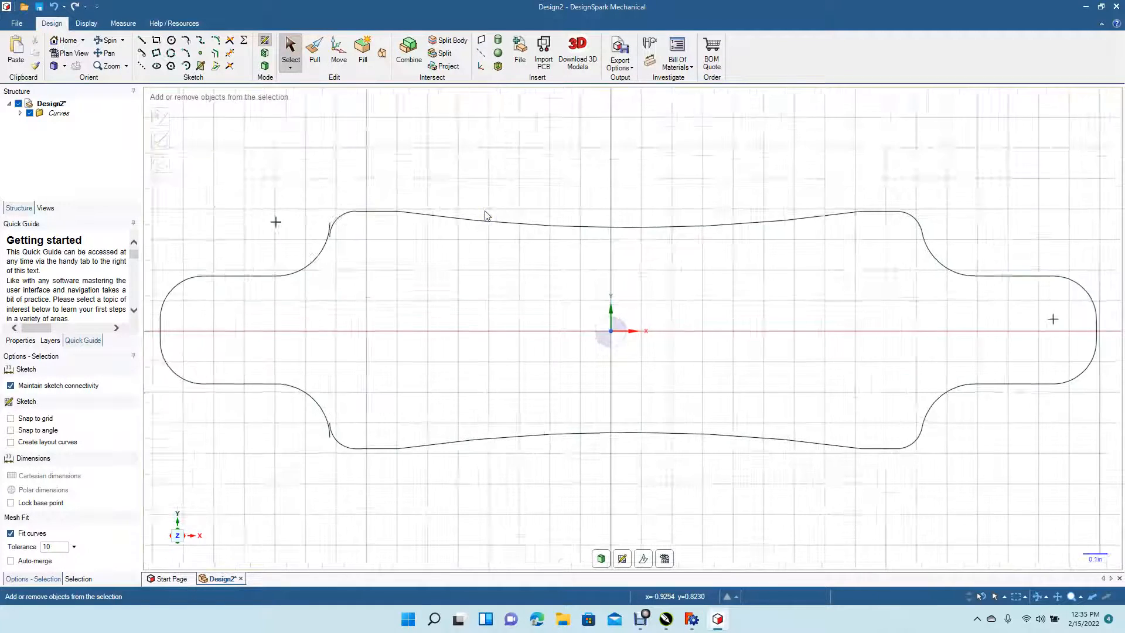
{"action": "left_click", "coordinate": [231, 66]}
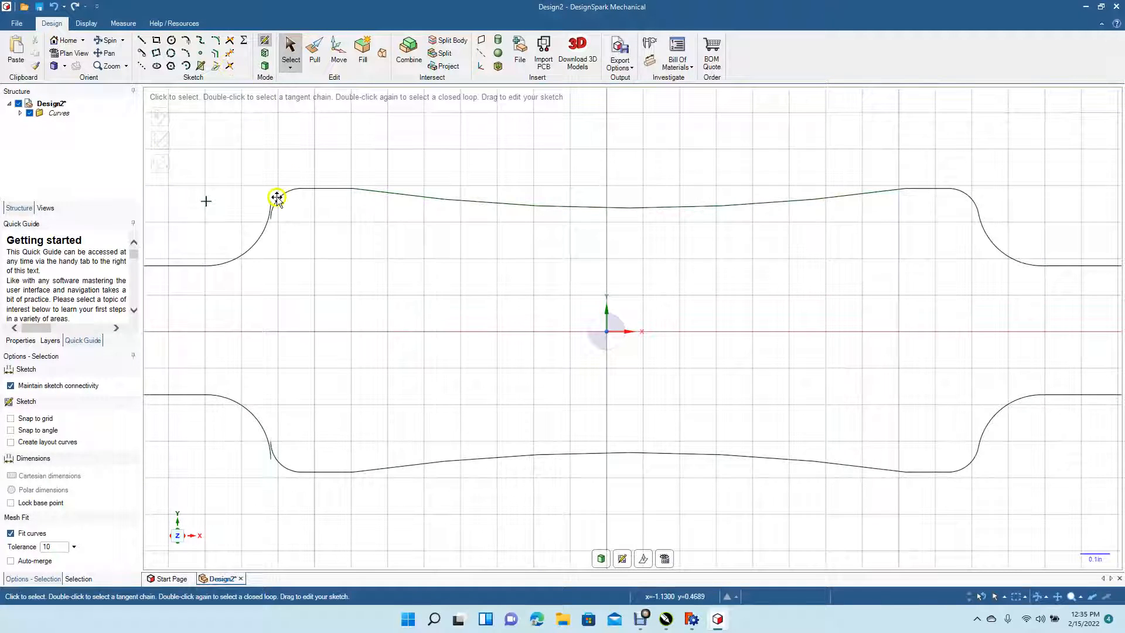
{"action": "left_click", "coordinate": [265, 231]}
{"action": "key", "text": "Delete"}
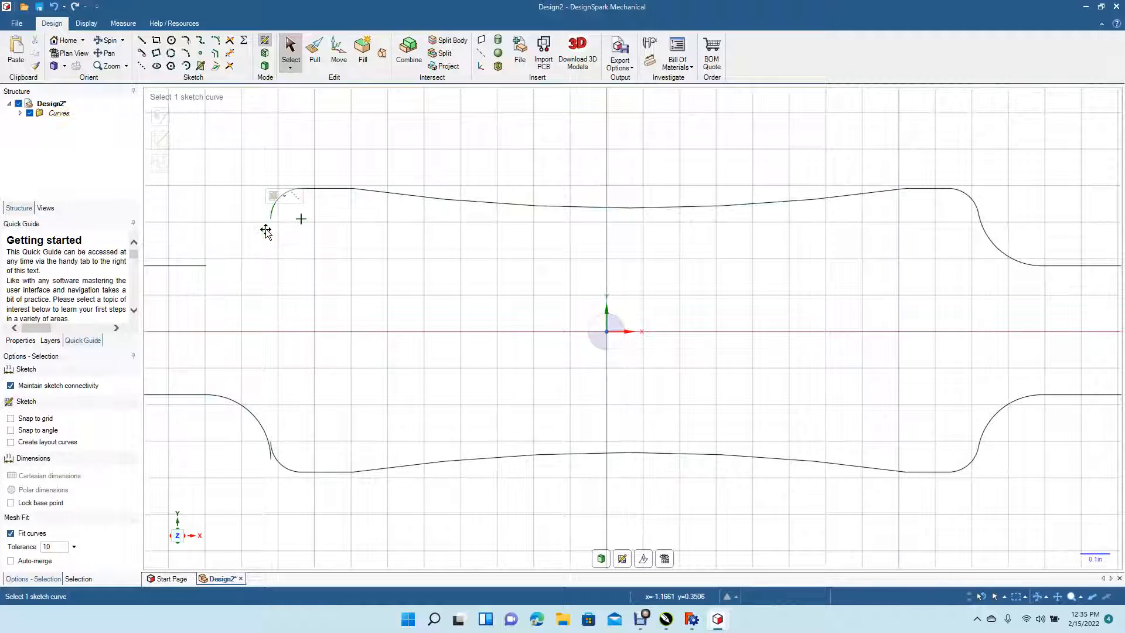
{"action": "left_click", "coordinate": [255, 419]}
{"action": "key", "text": "Delete"}
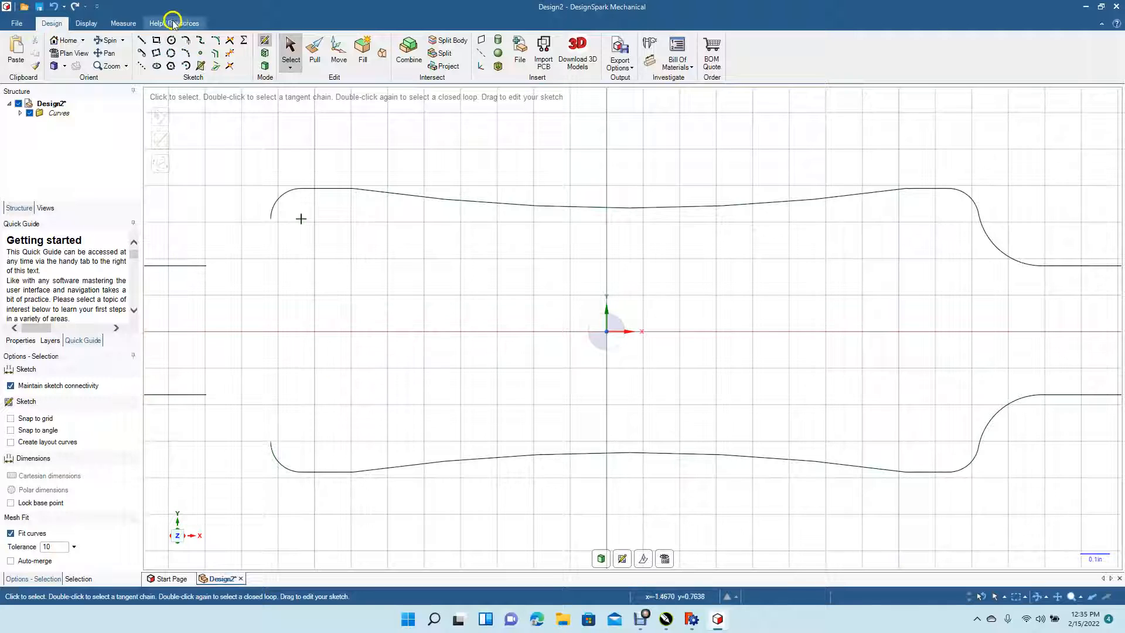
- Reconnect the upper left corner curve to the tip's upper line with a tangent three-point arc of about 0.232 in radius
{"action": "left_click", "coordinate": [185, 54]}
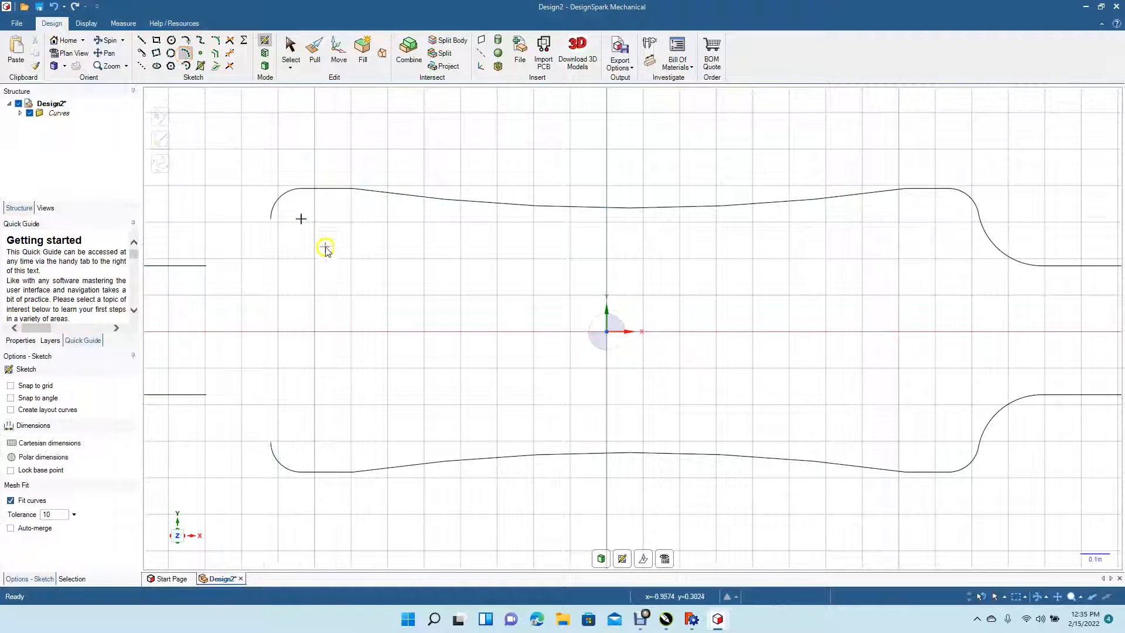
{"action": "left_click", "coordinate": [271, 220]}
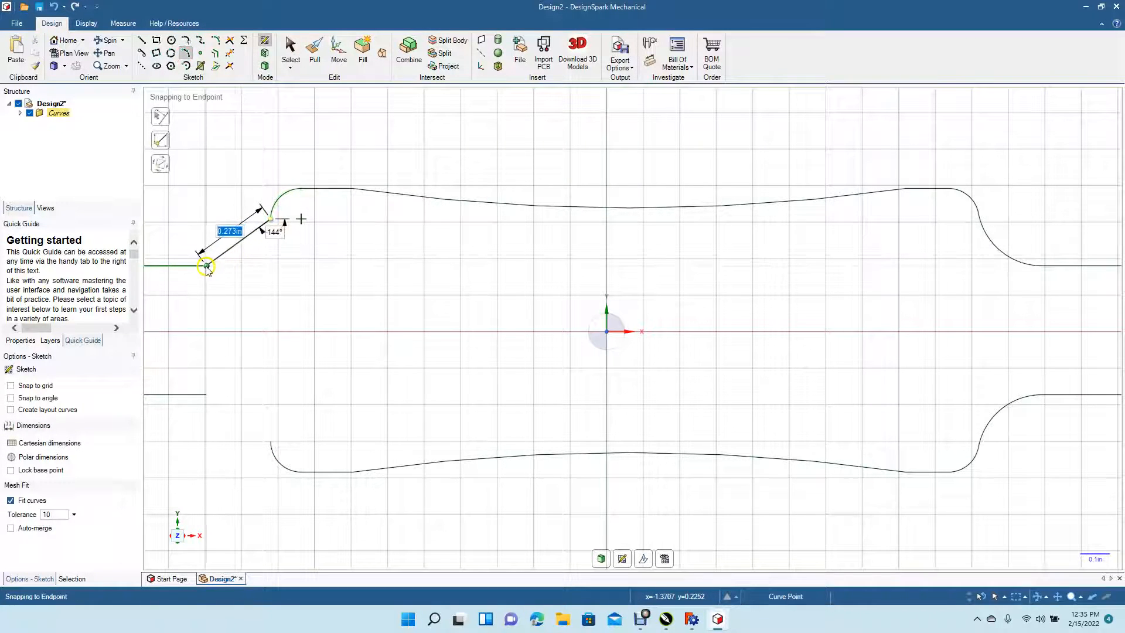
{"action": "left_click", "coordinate": [206, 267]}
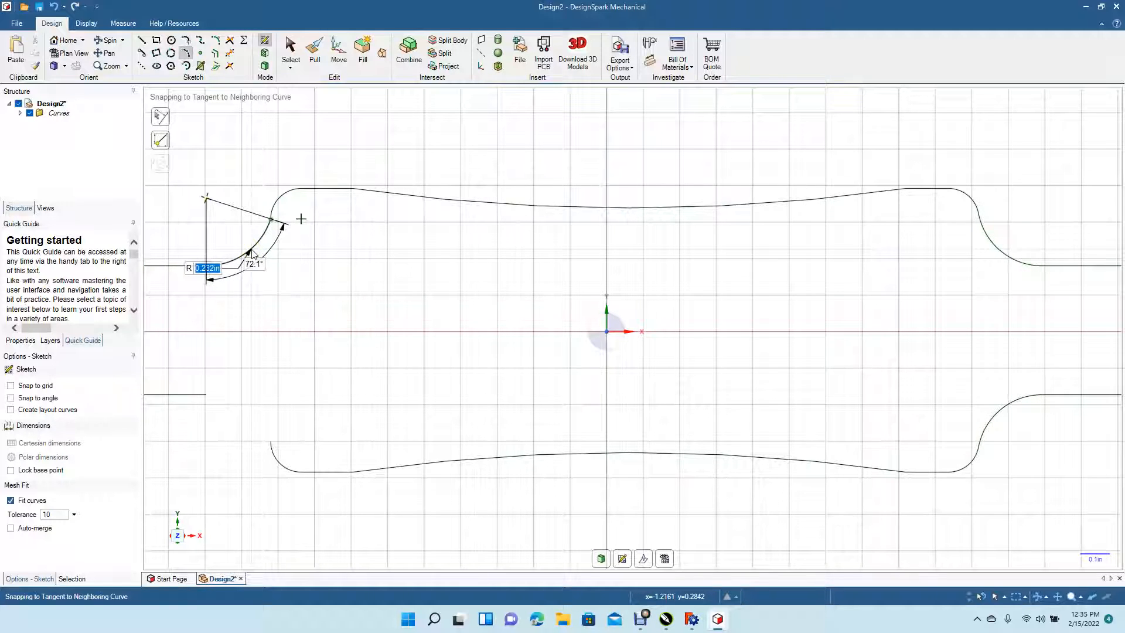
{"action": "left_click", "coordinate": [251, 251]}
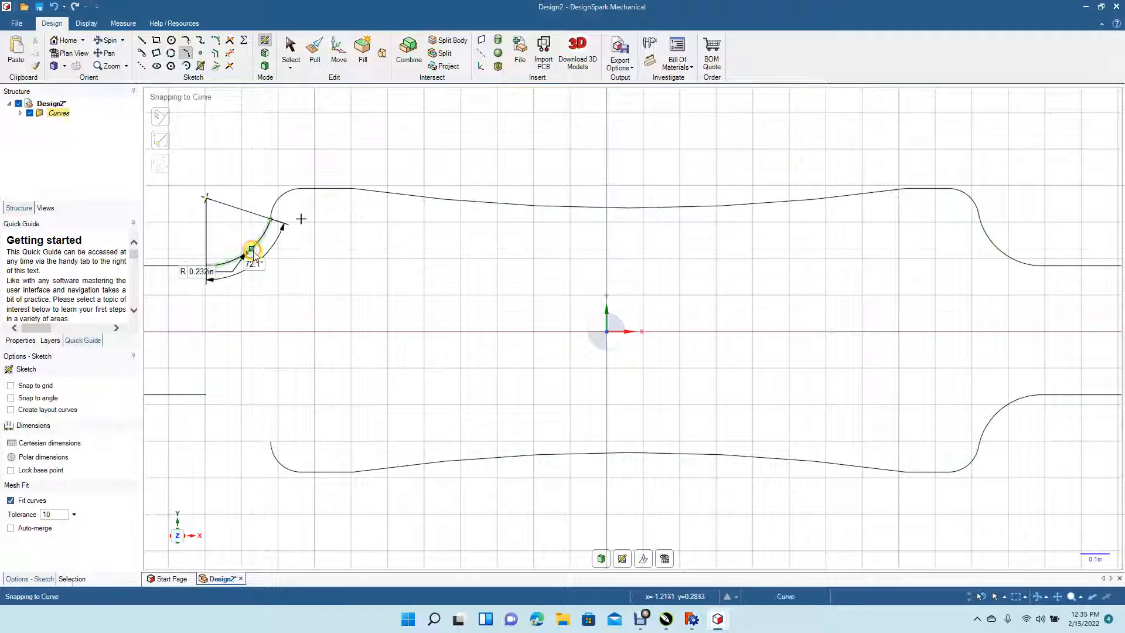
- Reconnect the left tip's lower line to the lower left corner curve with a tangent three-point arc of about 0.232 in radius
{"action": "left_click", "coordinate": [207, 395]}
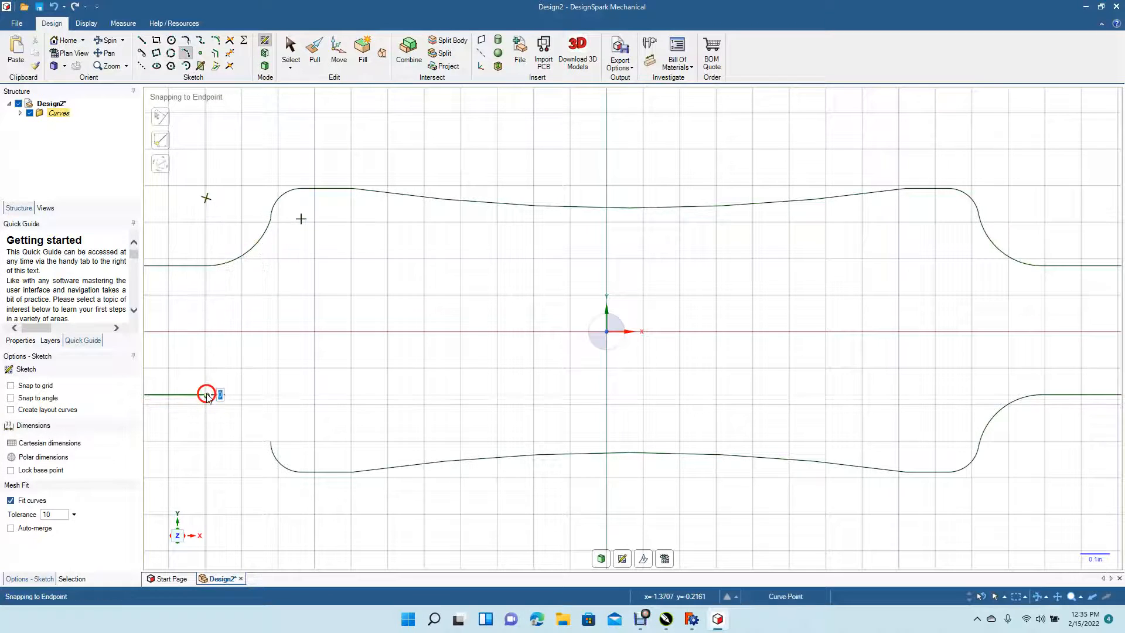
{"action": "left_click", "coordinate": [271, 443]}
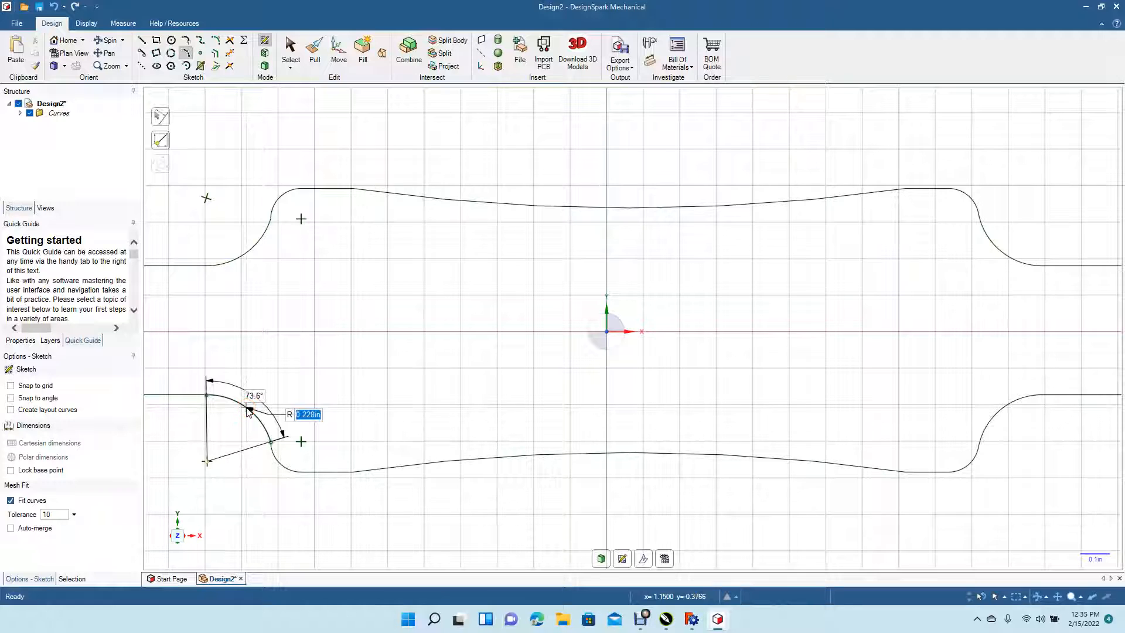
{"action": "left_click", "coordinate": [246, 410]}
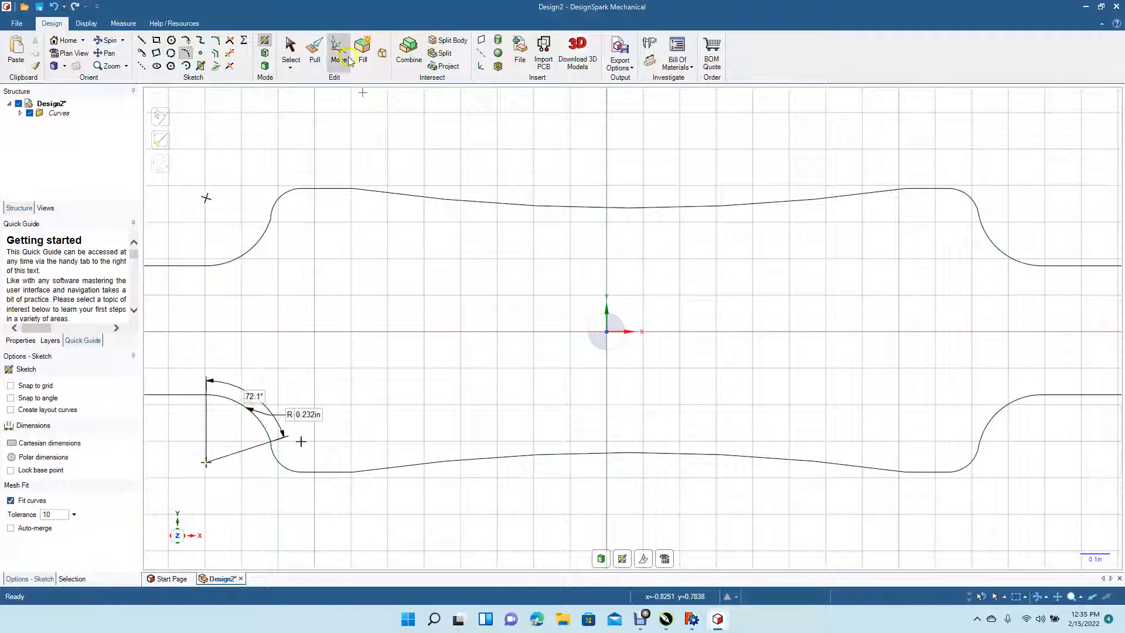
- Delete the two convex corner arcs at the left end of the wide section, above and below the centre
{"action": "left_click", "coordinate": [292, 48]}
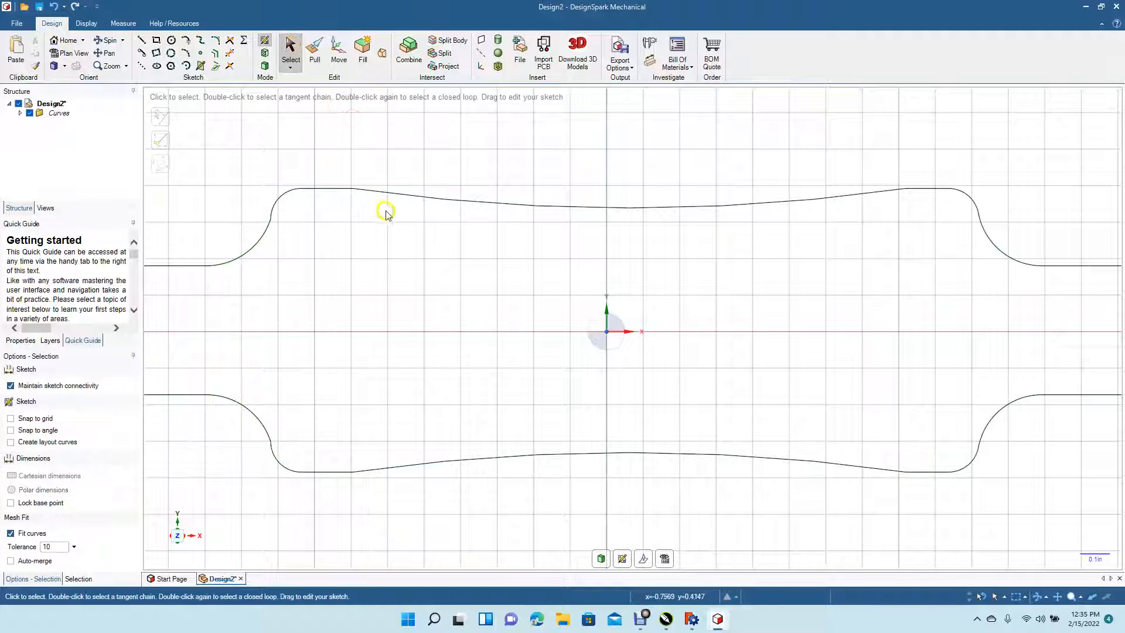
{"action": "left_click", "coordinate": [284, 189]}
{"action": "left_click", "coordinate": [285, 193]}
{"action": "left_click", "coordinate": [278, 458], "text": "ctrl"}
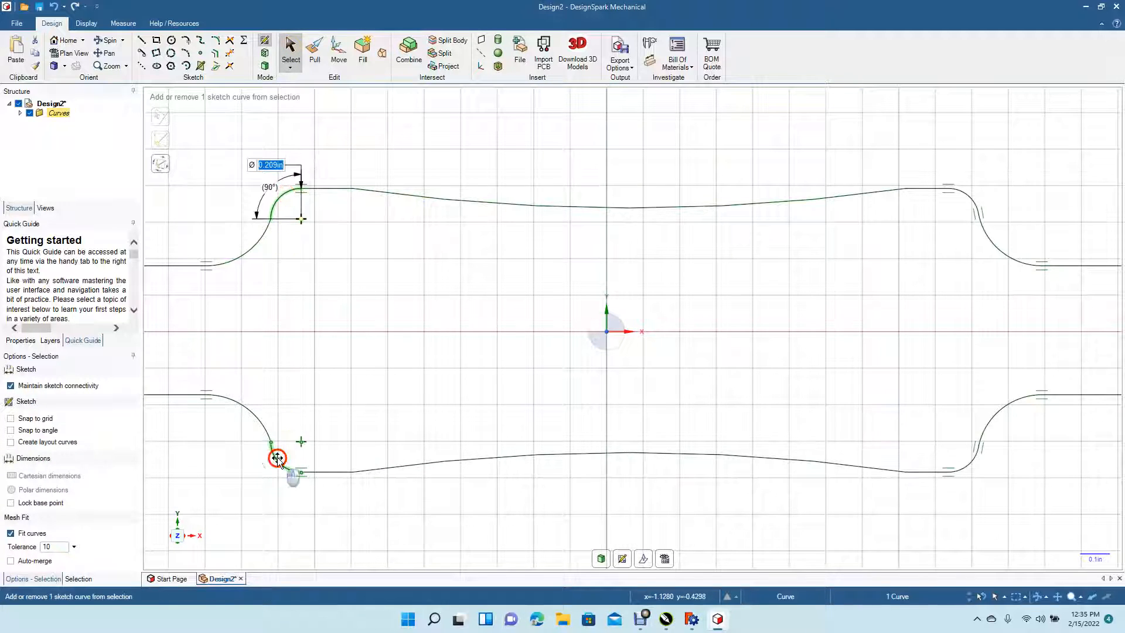
{"action": "key", "text": "Delete"}
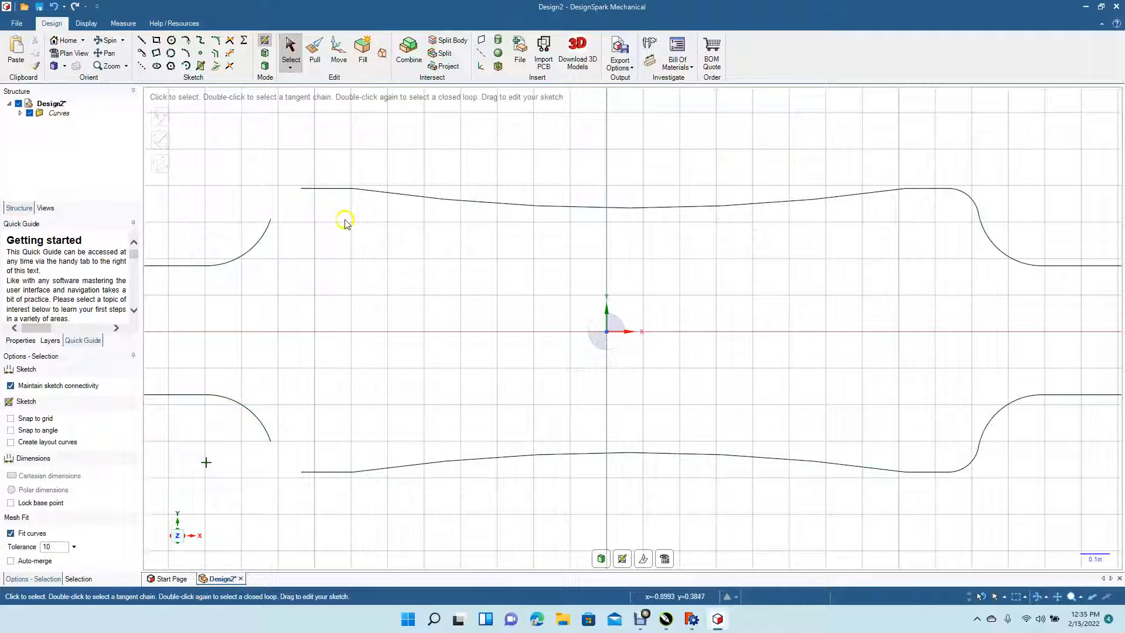
- Redraw both left corners of the wide section with three-point arcs of about 0.162 in radius, tangent to the concave arcs
{"action": "left_click", "coordinate": [185, 53]}
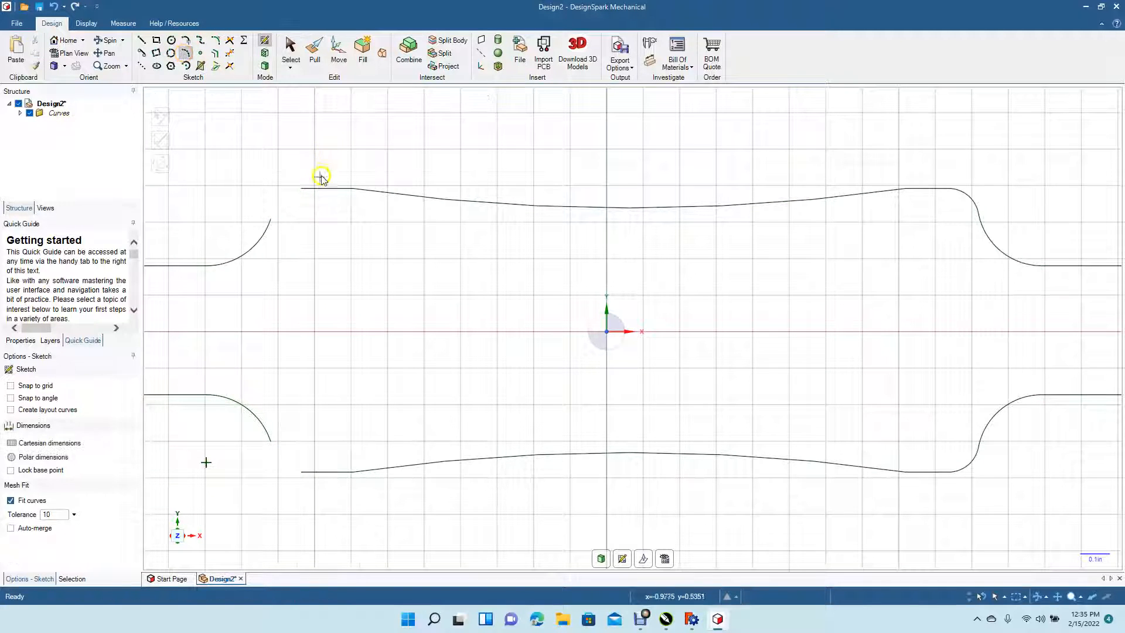
{"action": "left_click", "coordinate": [301, 189]}
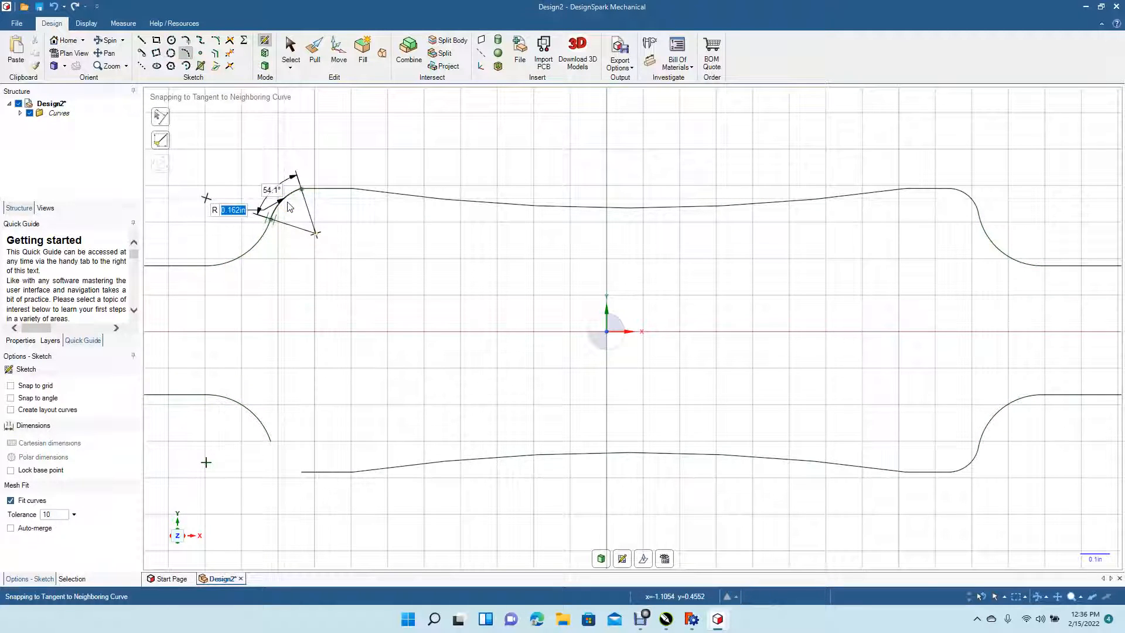
{"action": "left_click", "coordinate": [289, 206]}
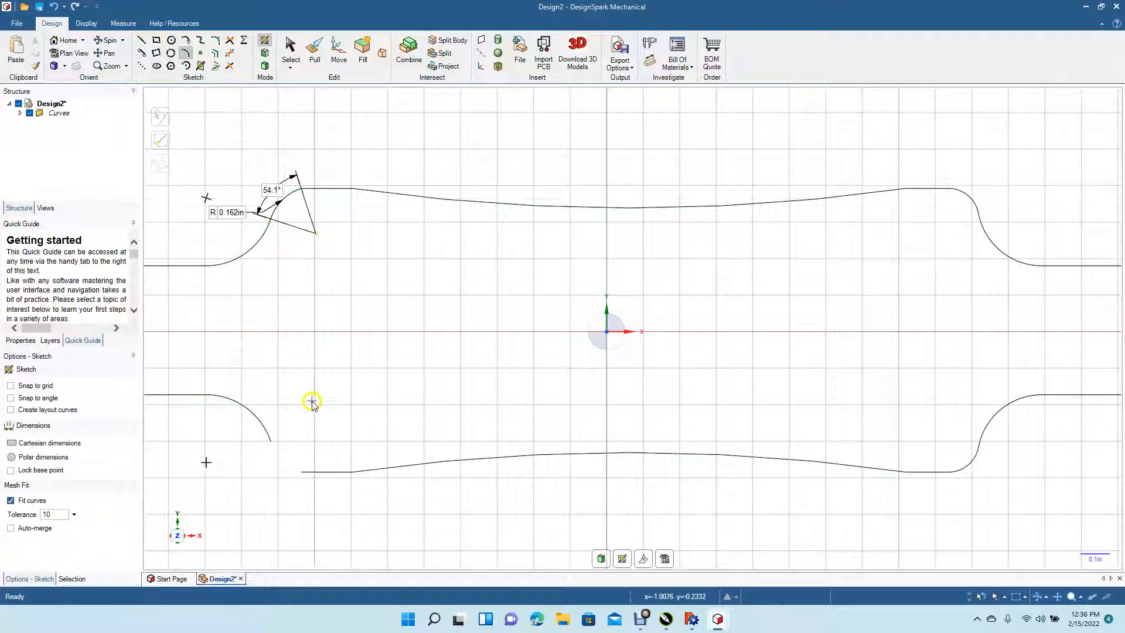
{"action": "left_click", "coordinate": [271, 442]}
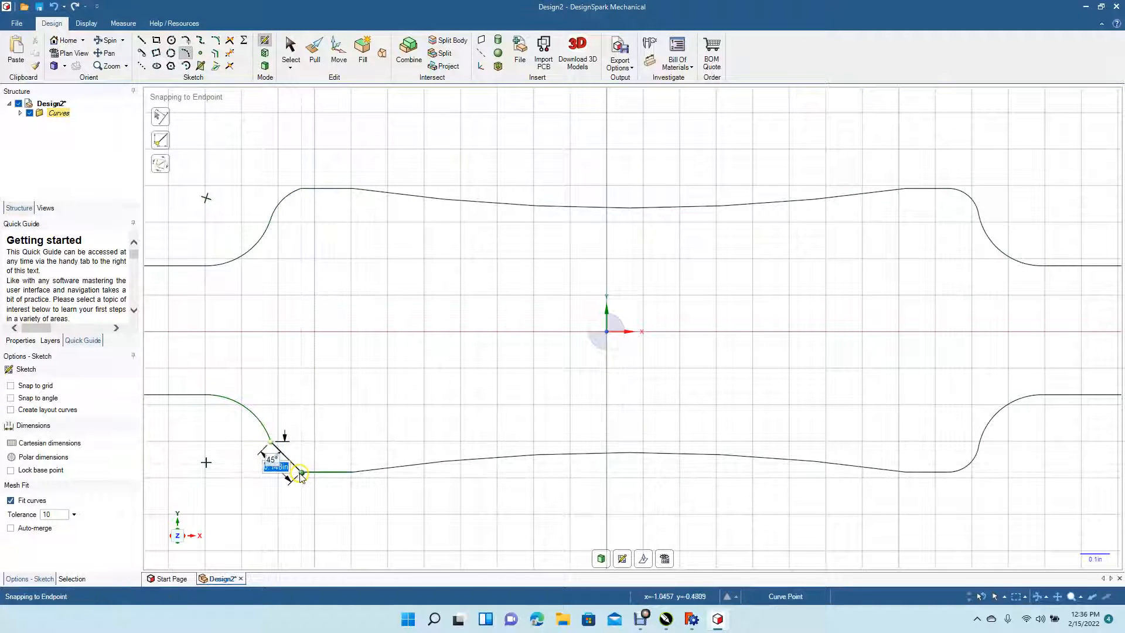
{"action": "left_click", "coordinate": [300, 473]}
{"action": "left_click", "coordinate": [282, 461]}
{"action": "left_click", "coordinate": [287, 463]}
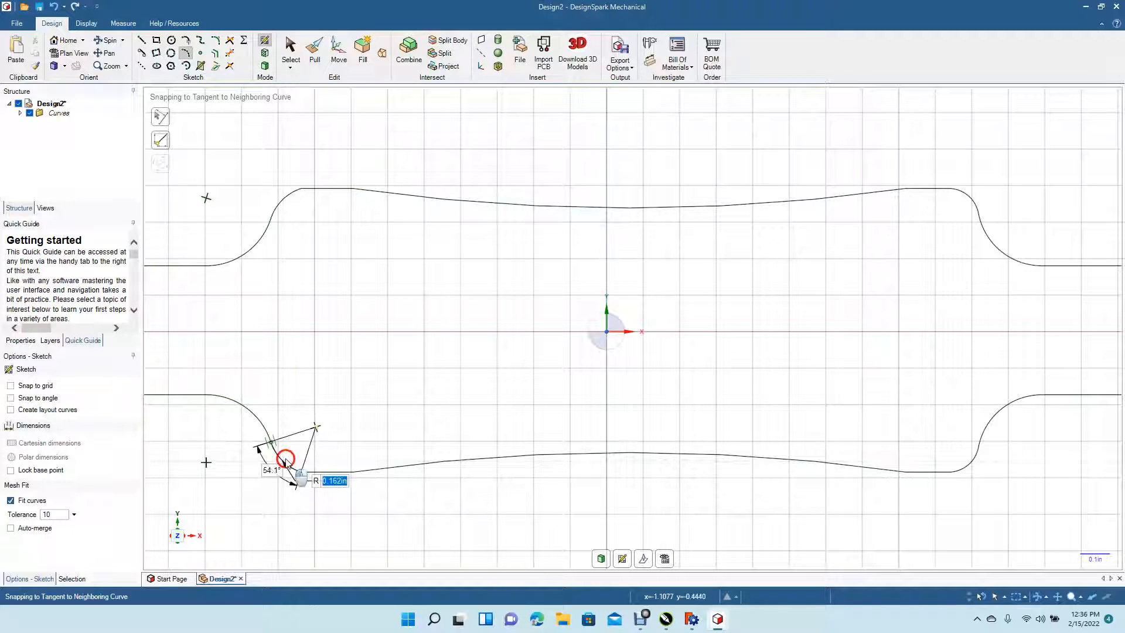
{"action": "left_click", "coordinate": [293, 47]}
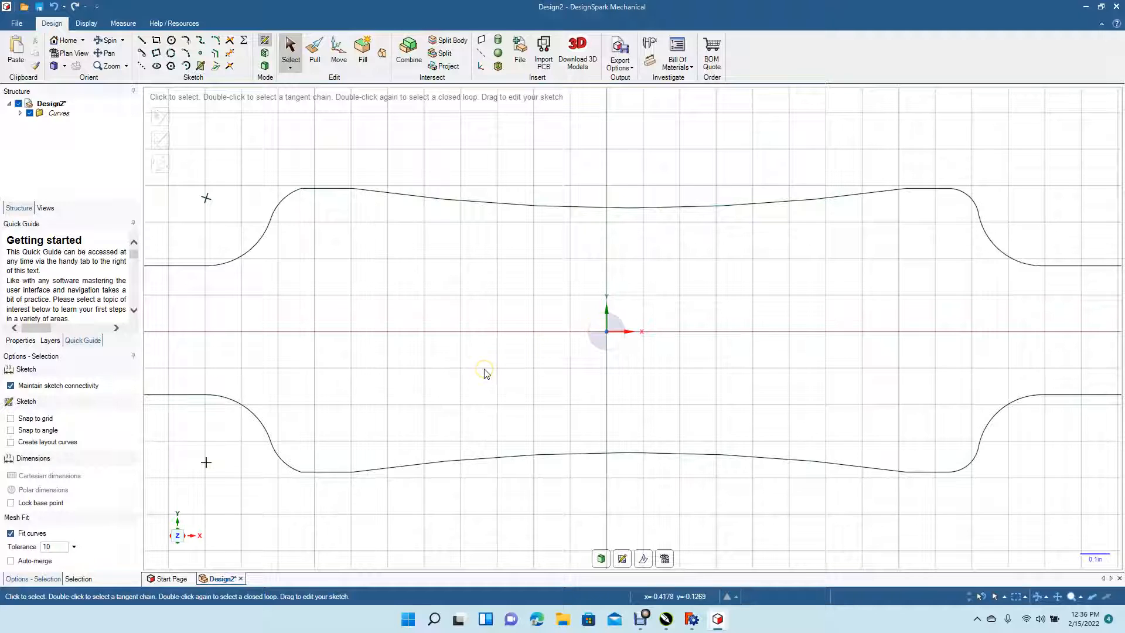
- Enable grid snapping and draw a 0.125 in diameter circle on the horizontal axis inside the left tip, about 1.625 in from the origin
{"action": "scroll", "coordinate": [484, 373], "scroll_direction": "down", "scroll_amount": 5}
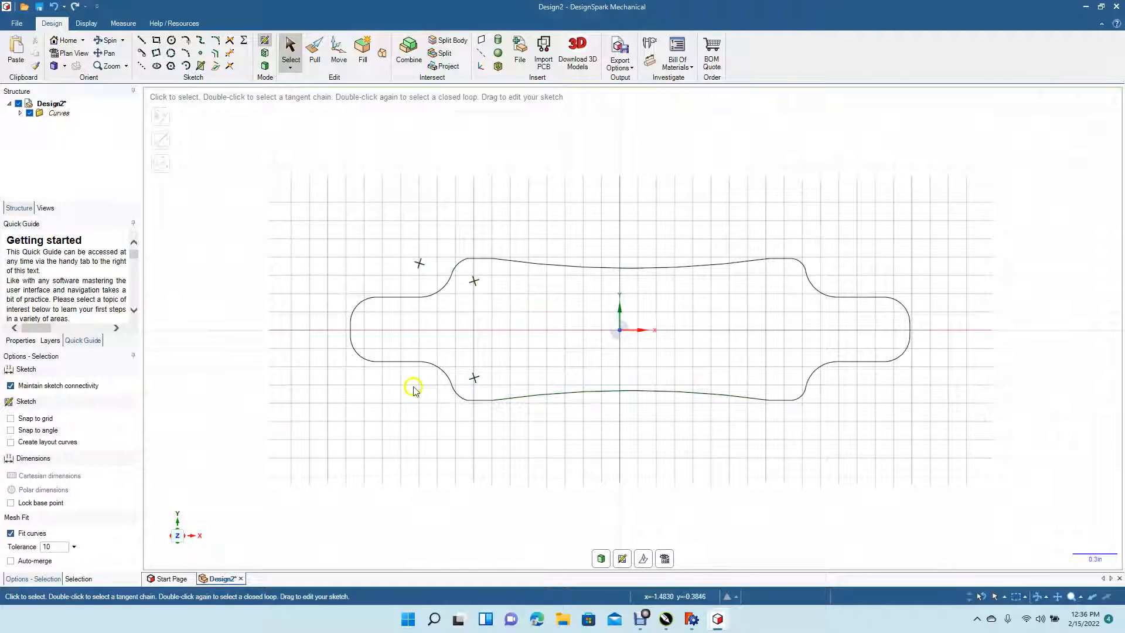
{"action": "left_click", "coordinate": [172, 43]}
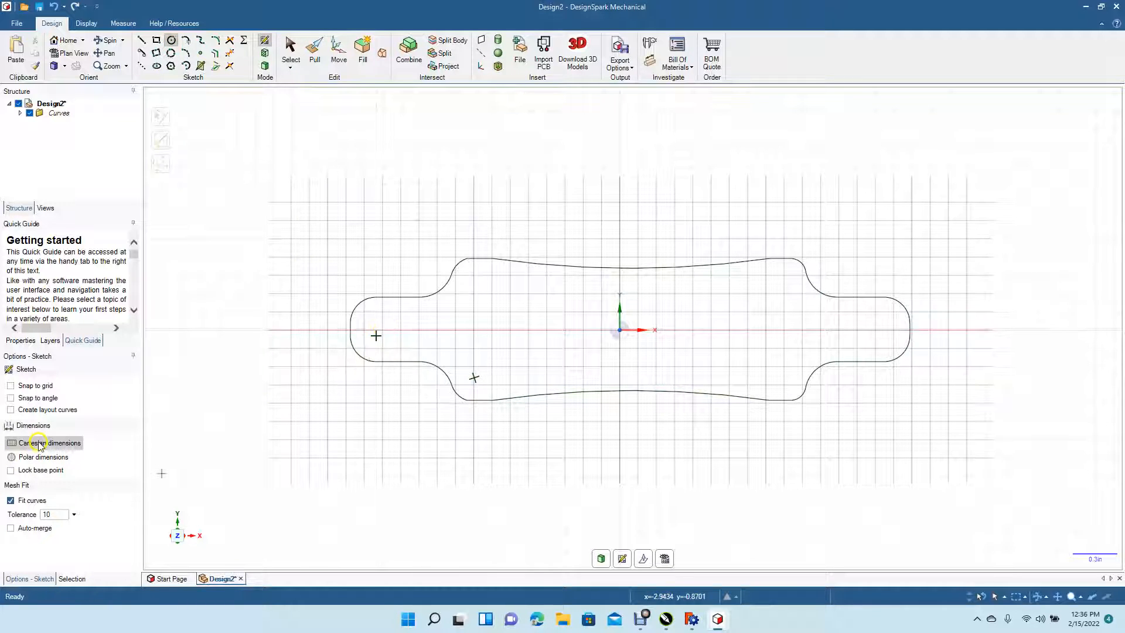
{"action": "left_click", "coordinate": [43, 388]}
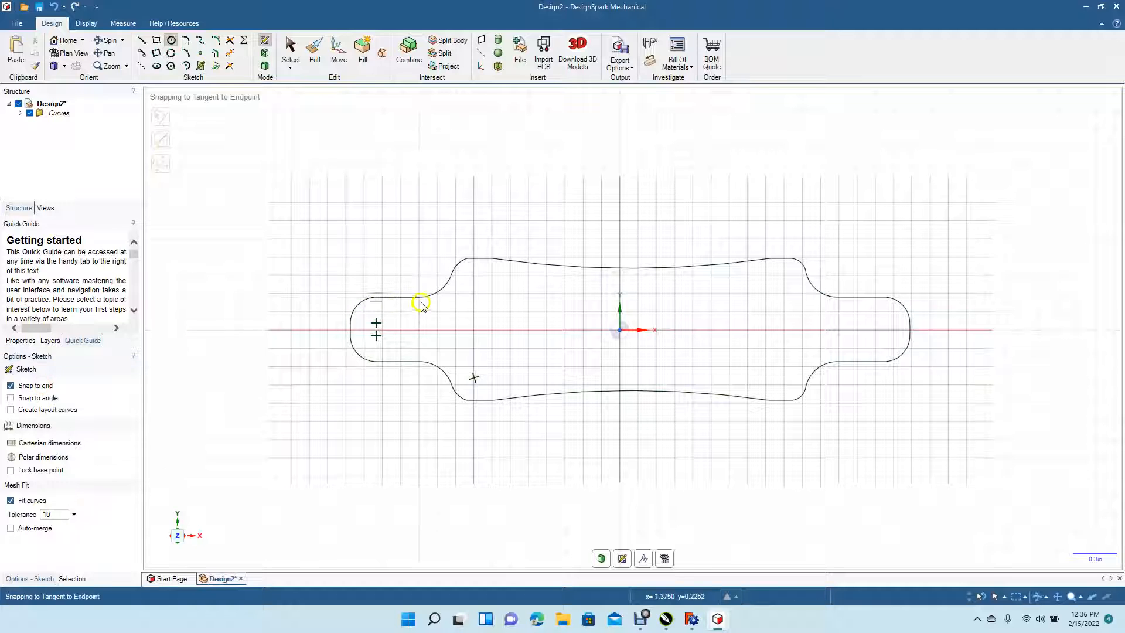
{"action": "scroll", "coordinate": [379, 335], "scroll_direction": "up", "scroll_amount": 3}
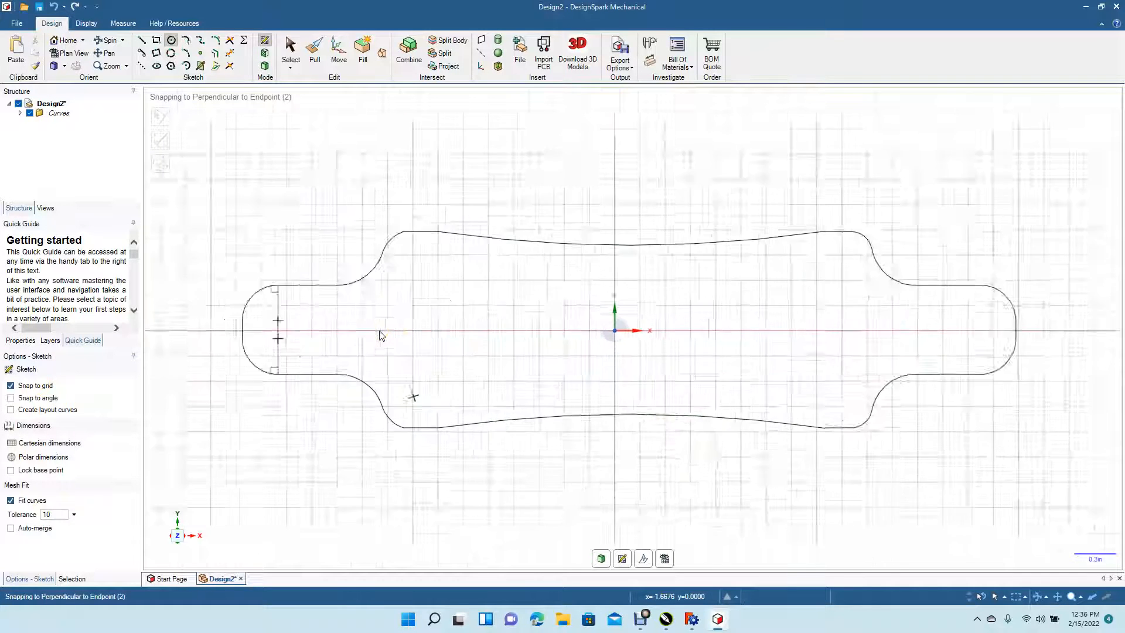
{"action": "left_click", "coordinate": [110, 53]}
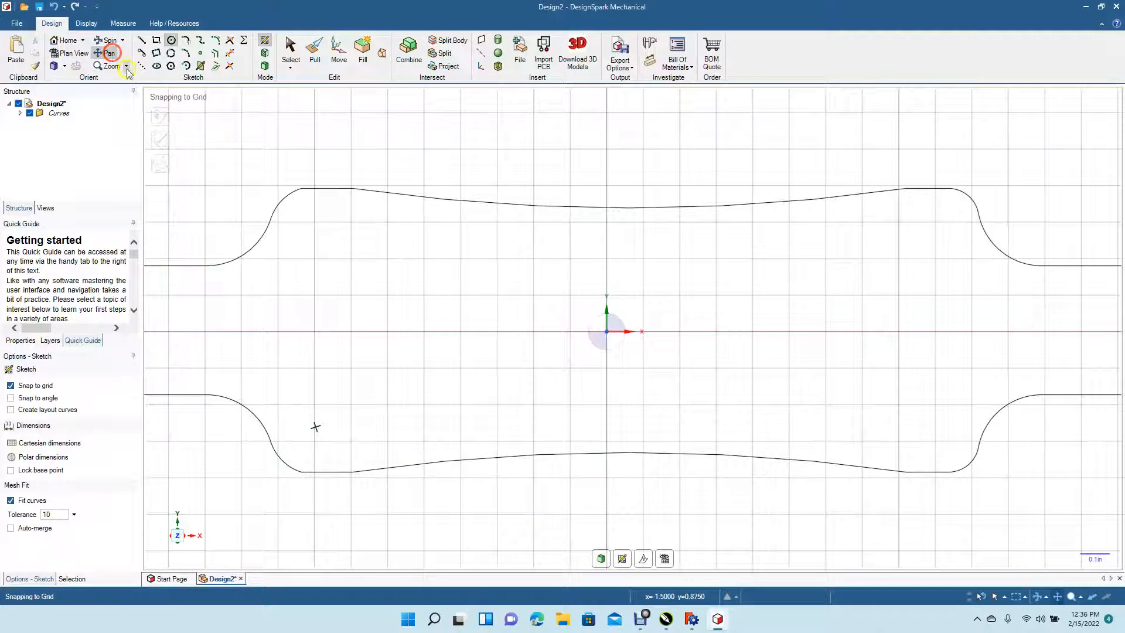
{"action": "left_click_drag", "start_coordinate": [206, 221], "coordinate": [469, 245]}
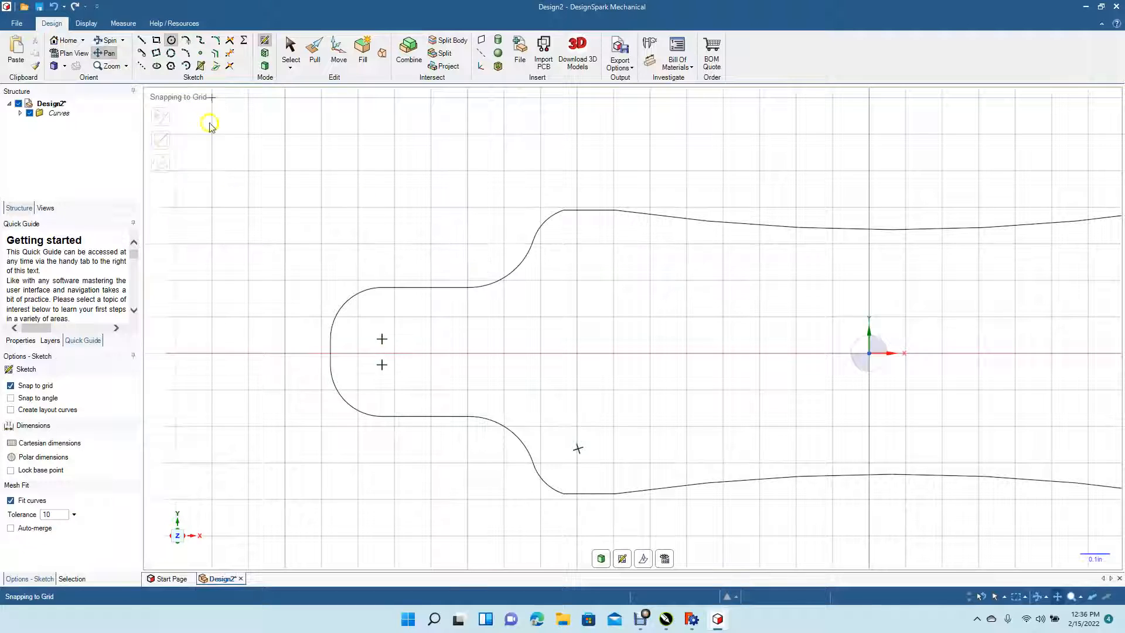
{"action": "left_click", "coordinate": [173, 40]}
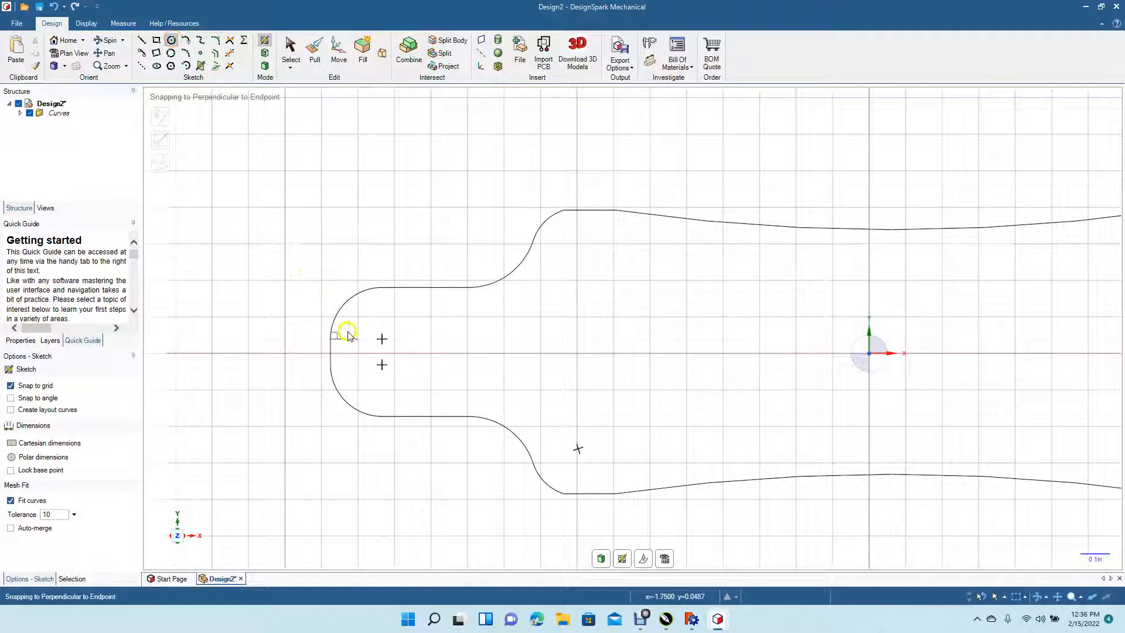
{"action": "left_click_drag", "start_coordinate": [394, 355], "coordinate": [402, 350]}
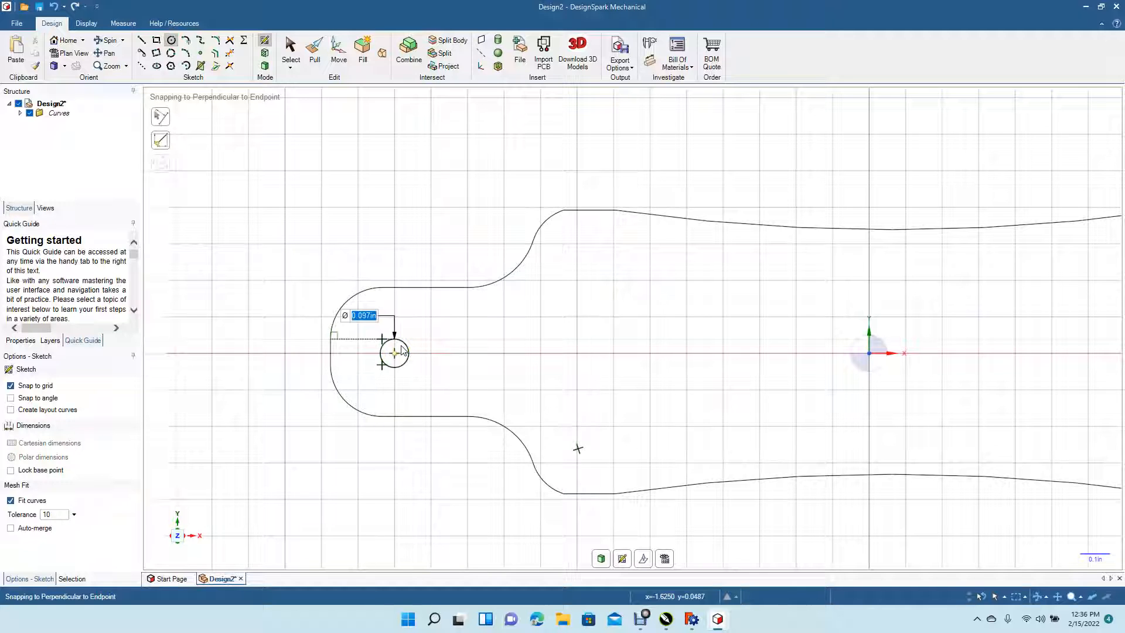
{"action": "type", "text": ".125"}
{"action": "key", "text": "Return"}
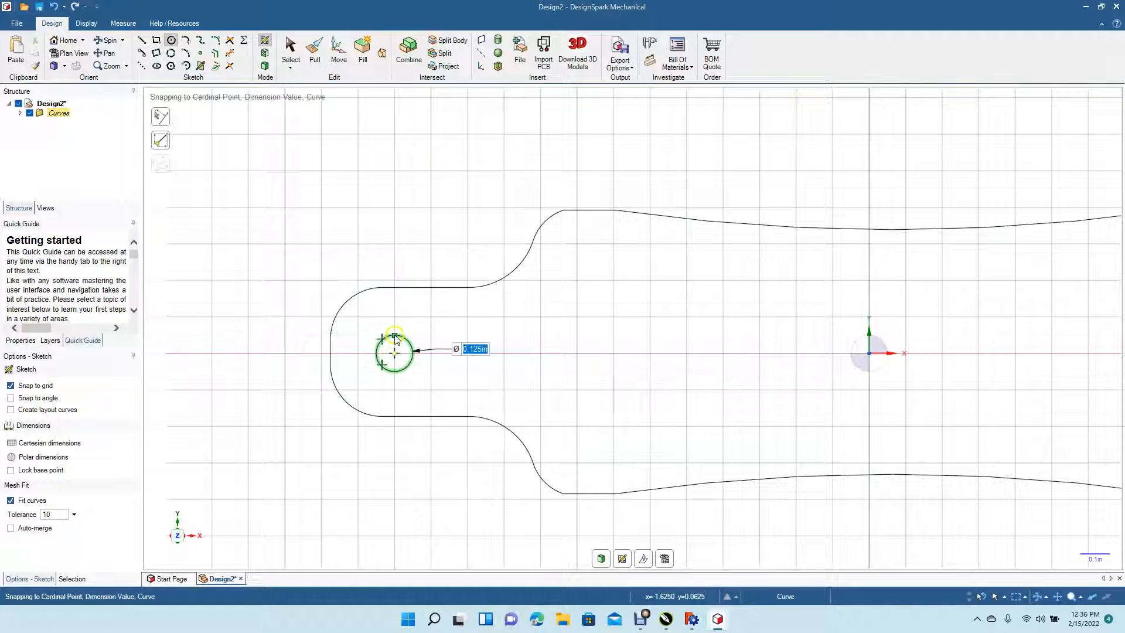
- Delete the two short horizontal lines at the left end of the wide section, along its upper and lower edges
{"action": "left_click", "coordinate": [291, 50]}
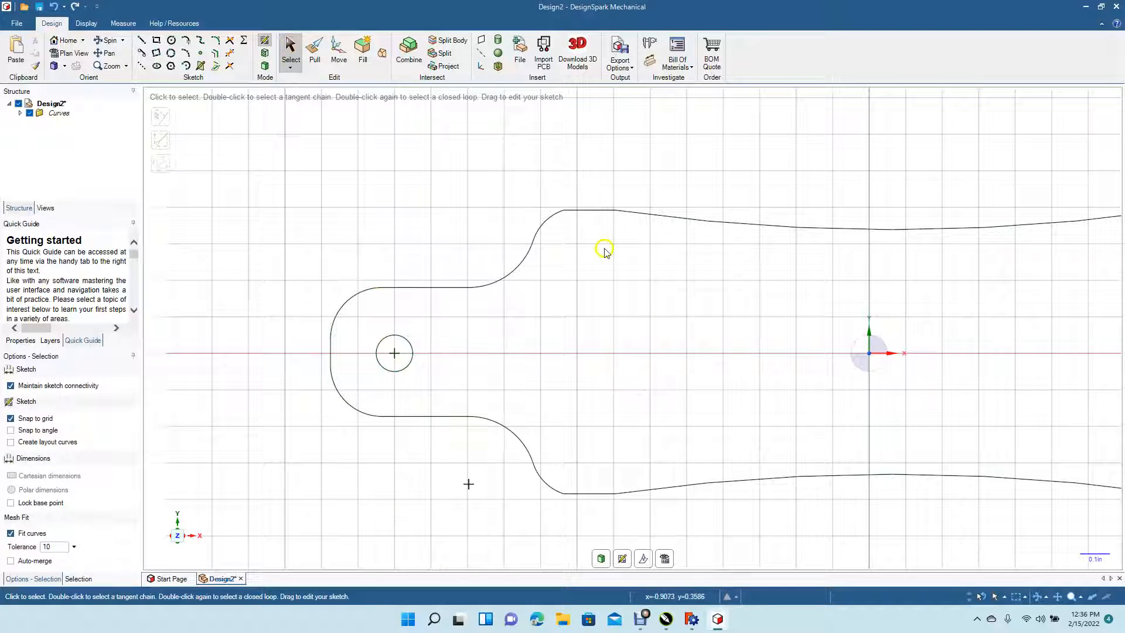
{"action": "left_click", "coordinate": [598, 211]}
{"action": "key", "text": "Delete"}
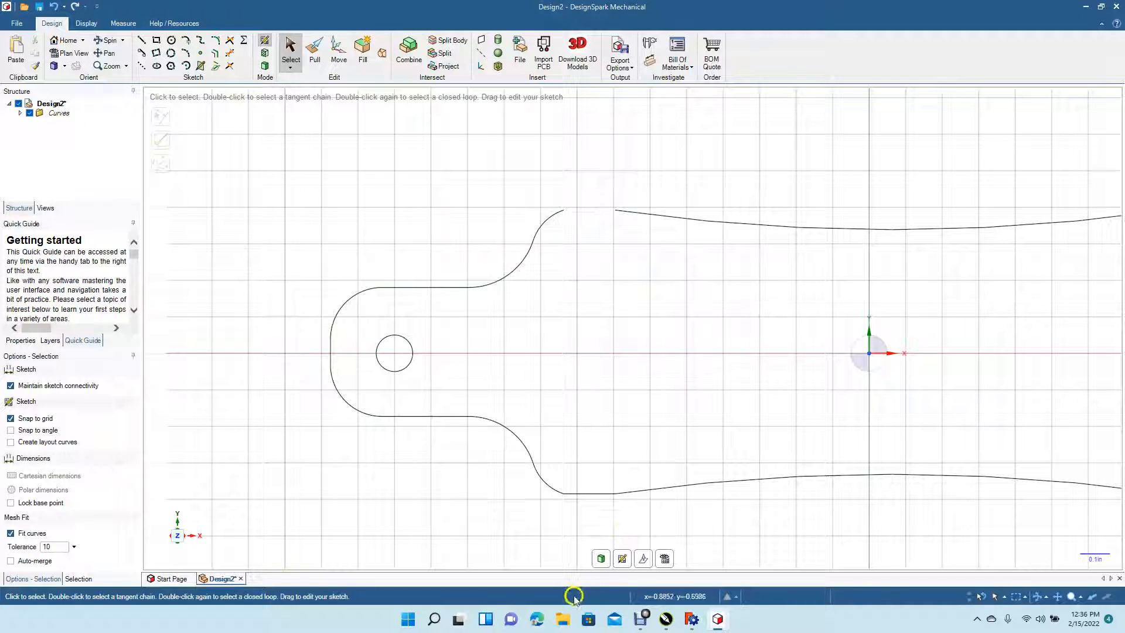
{"action": "left_click", "coordinate": [588, 494]}
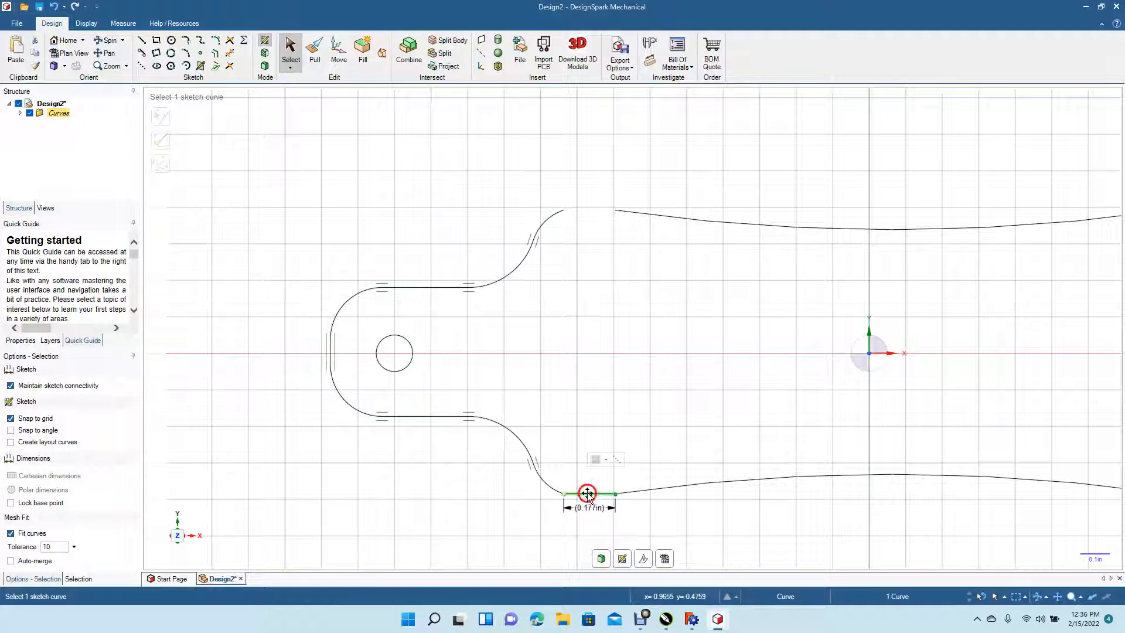
{"action": "key", "text": "Delete"}
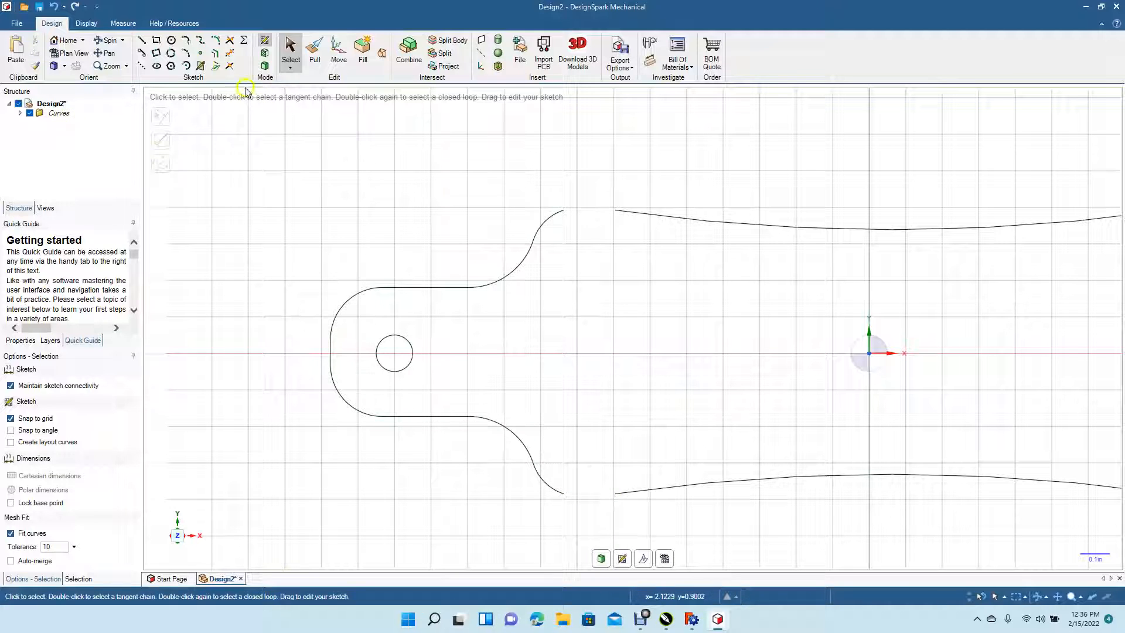
- Bridge the upper and lower gaps at the left end with tangent arcs of about 0.573 in diameter
{"action": "left_click", "coordinate": [185, 41]}
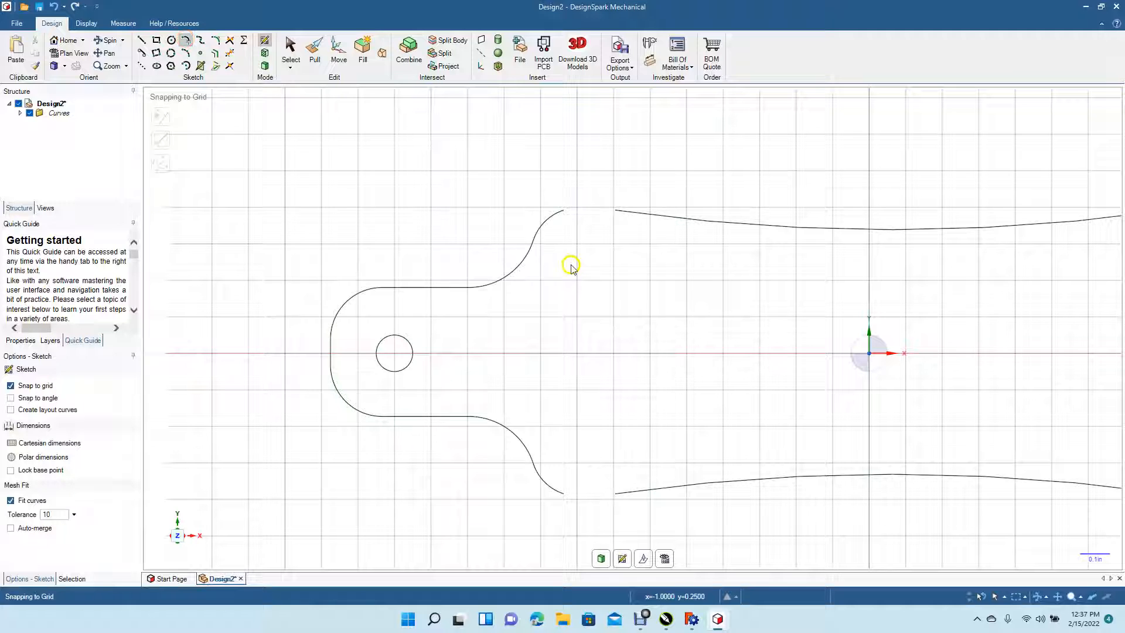
{"action": "left_click", "coordinate": [563, 214]}
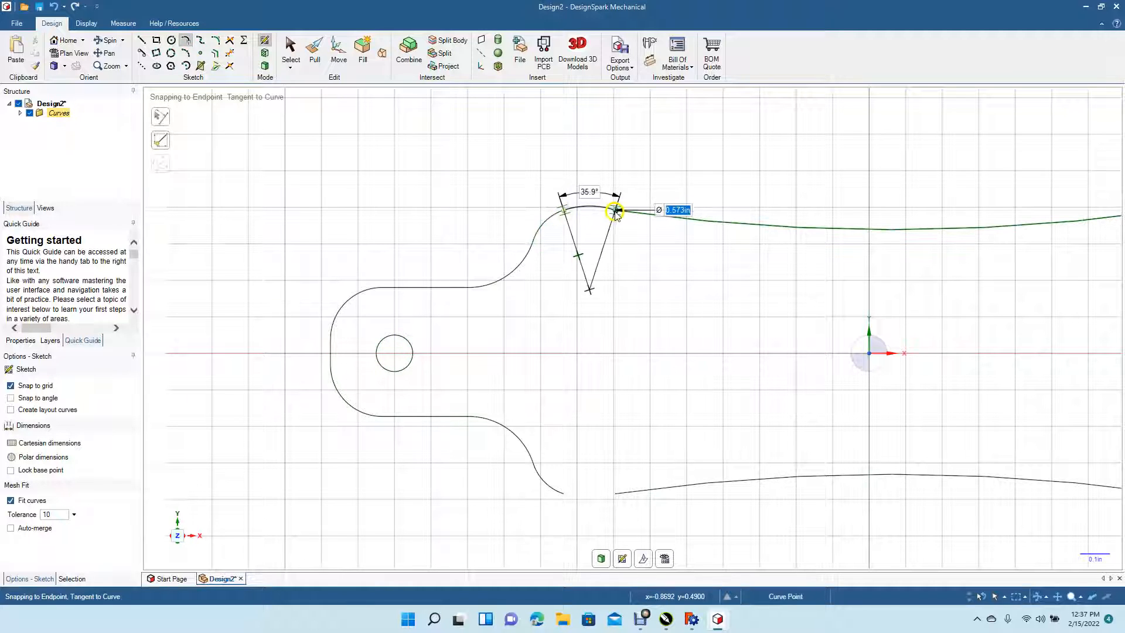
{"action": "left_click", "coordinate": [618, 211]}
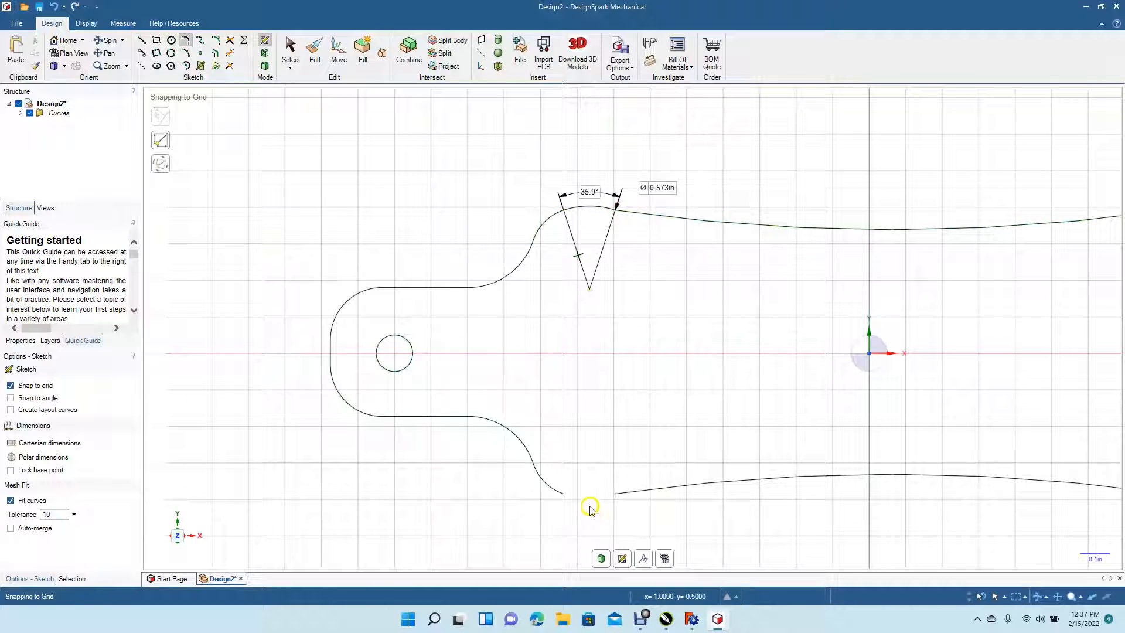
{"action": "left_click", "coordinate": [563, 493]}
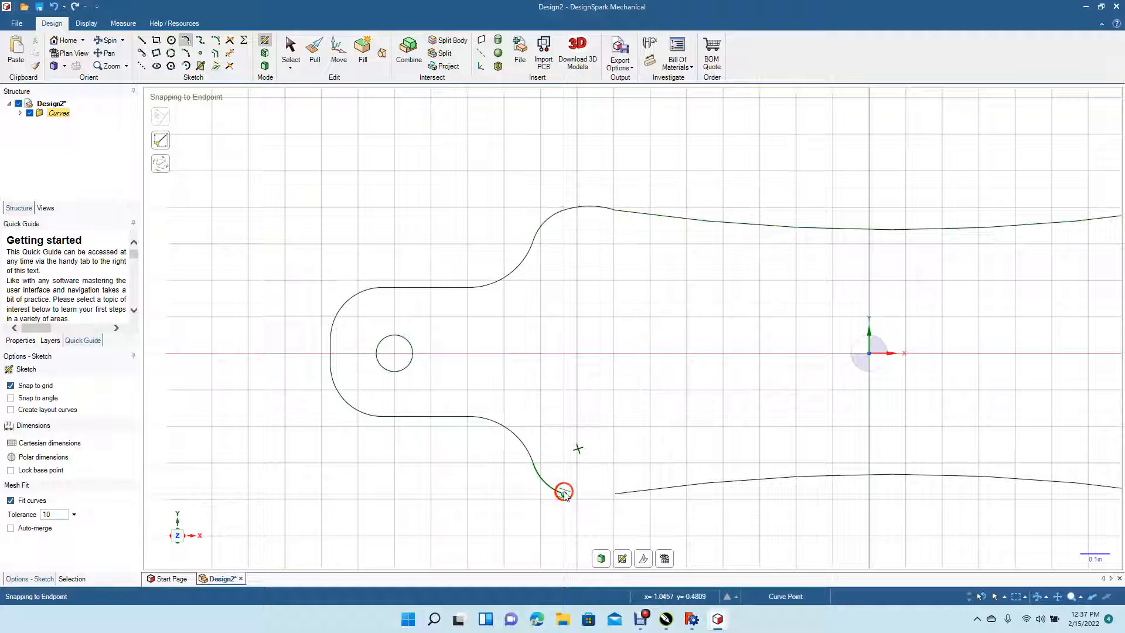
{"action": "left_click", "coordinate": [609, 497]}
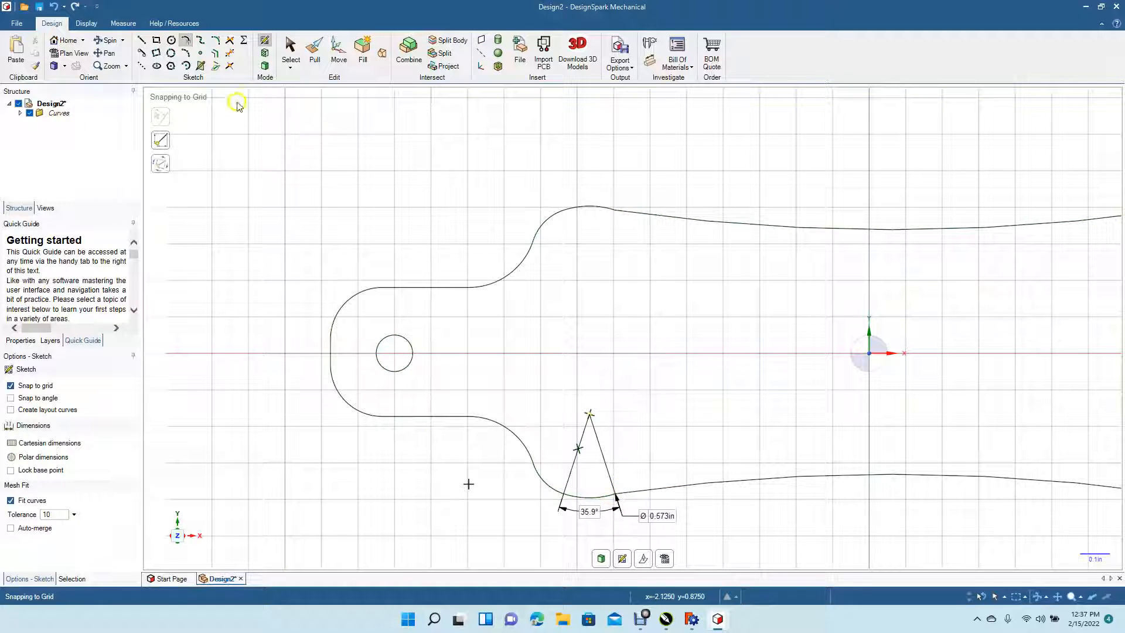
{"action": "left_click", "coordinate": [289, 49]}
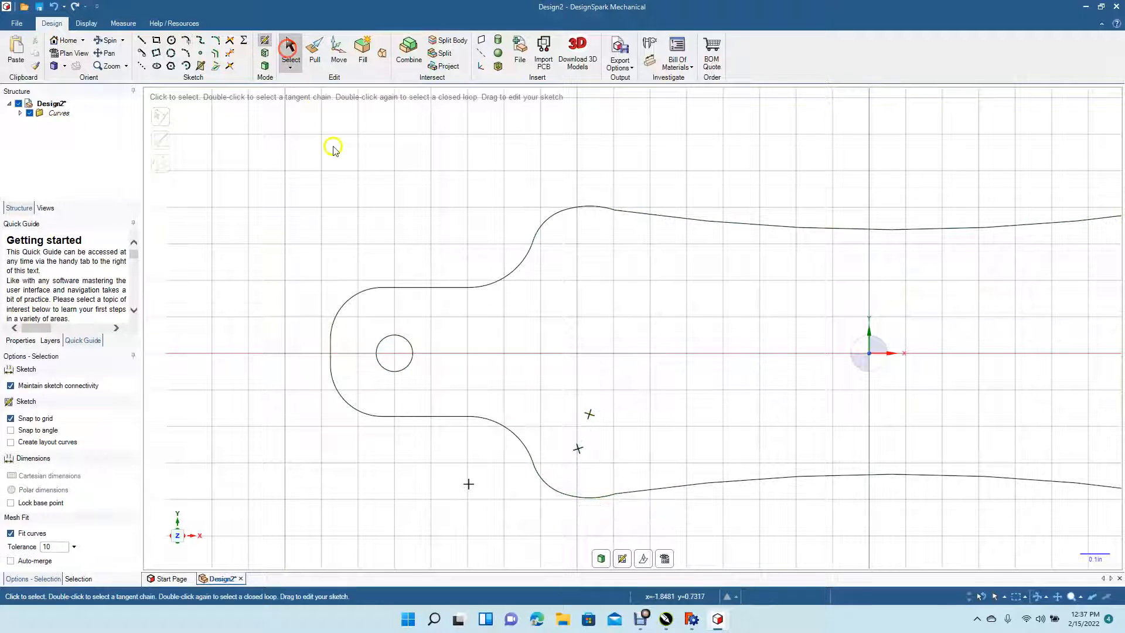
- Delete the two short horizontal lines at the right end of the wide section, along its upper and lower edges
{"action": "left_click", "coordinate": [106, 53]}
{"action": "left_click_drag", "start_coordinate": [722, 270], "coordinate": [271, 297]}
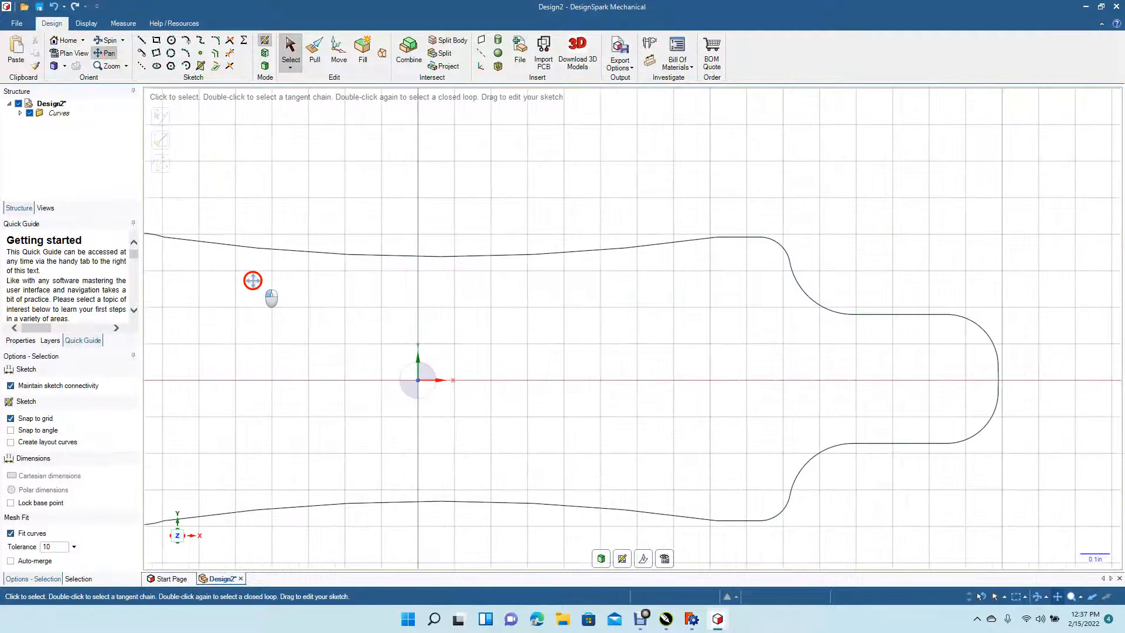
{"action": "left_click", "coordinate": [295, 49]}
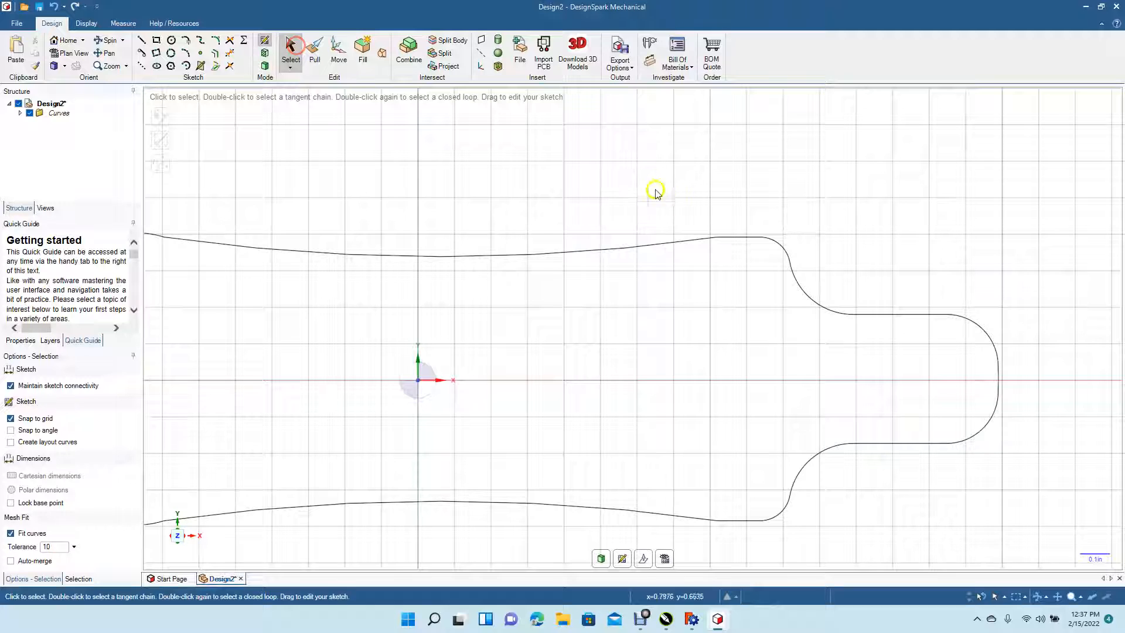
{"action": "left_click", "coordinate": [733, 240]}
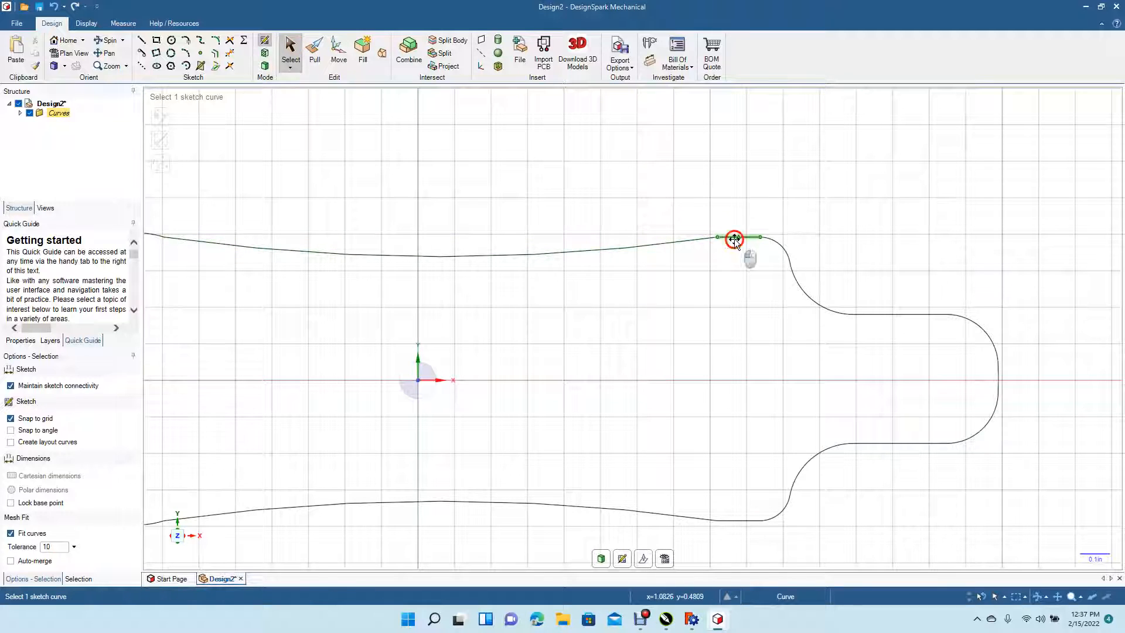
{"action": "left_click", "coordinate": [726, 522], "text": "ctrl"}
{"action": "key", "text": "Delete"}
{"action": "left_click", "coordinate": [453, 187]}
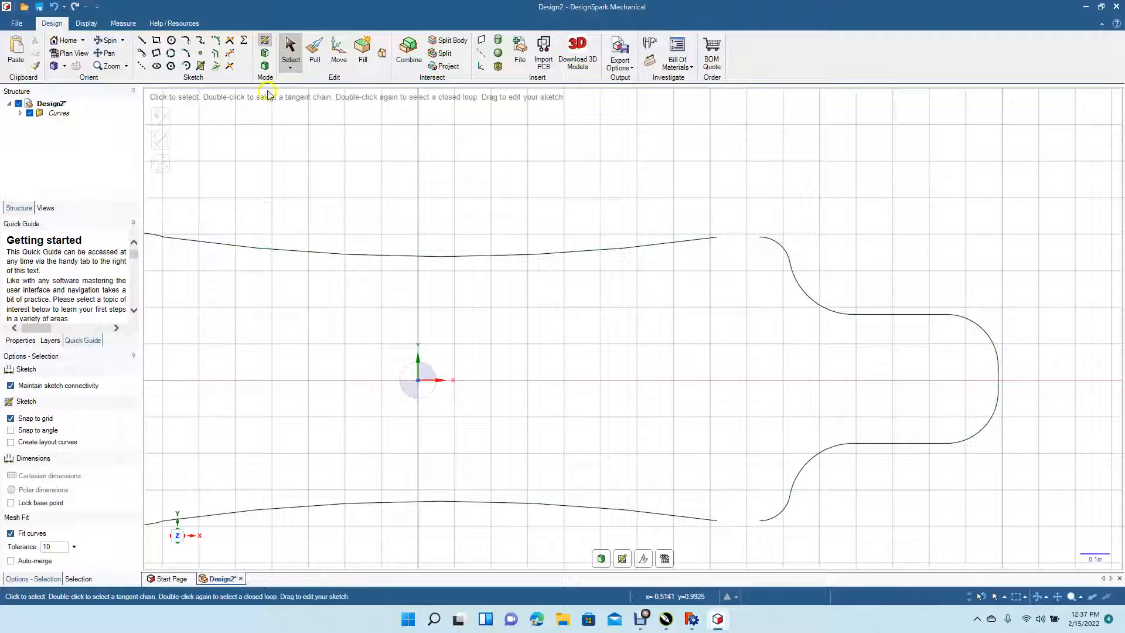
- Bridge the upper gap at the right end of the wide section flat, and the lower gap with an arc of about 1.038 in diameter
{"action": "left_click", "coordinate": [186, 41]}
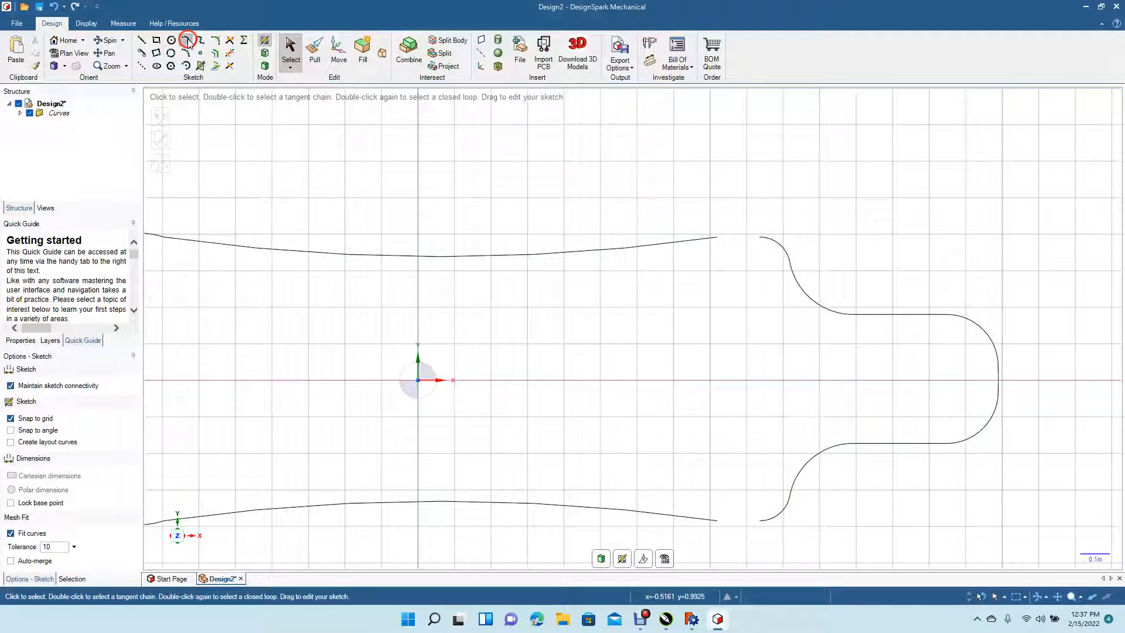
{"action": "left_click", "coordinate": [761, 236]}
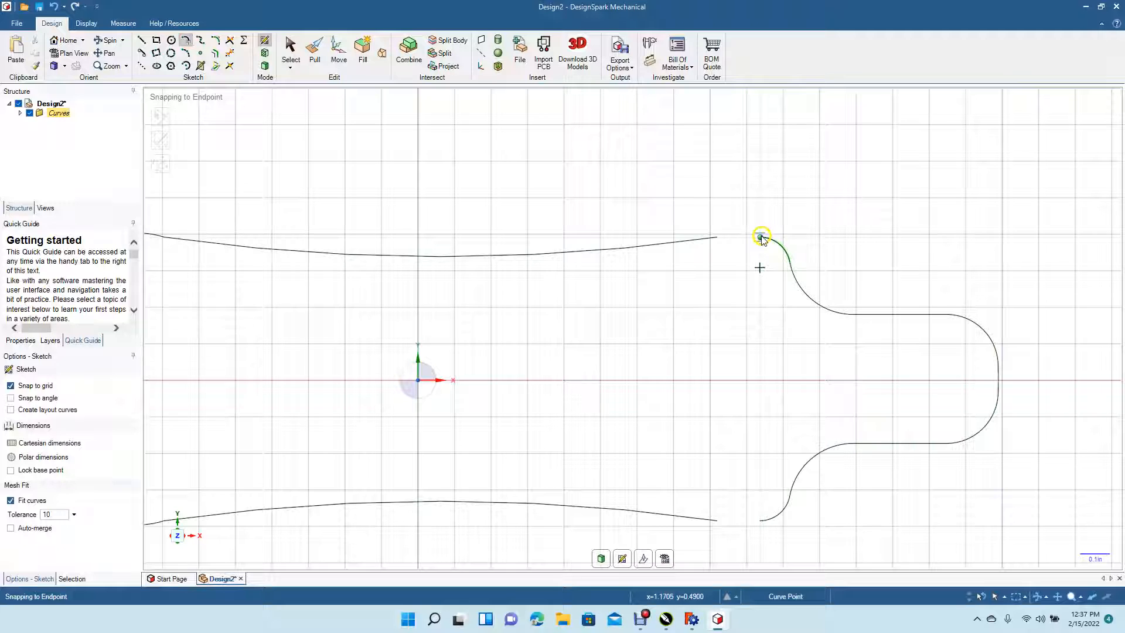
{"action": "left_click", "coordinate": [715, 240]}
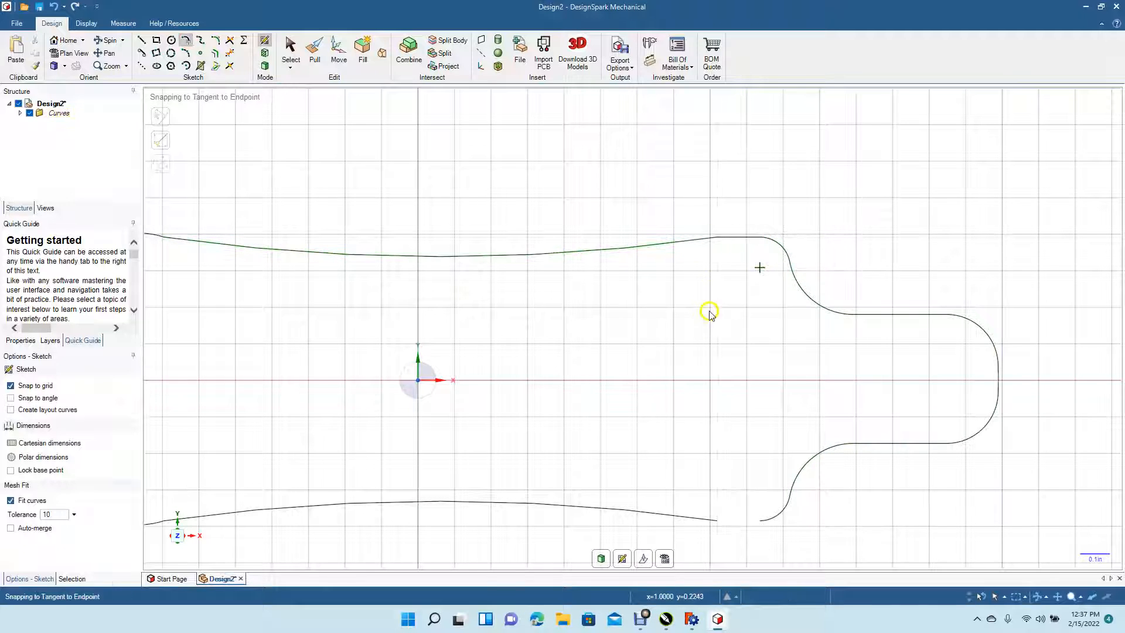
{"action": "left_click", "coordinate": [715, 519]}
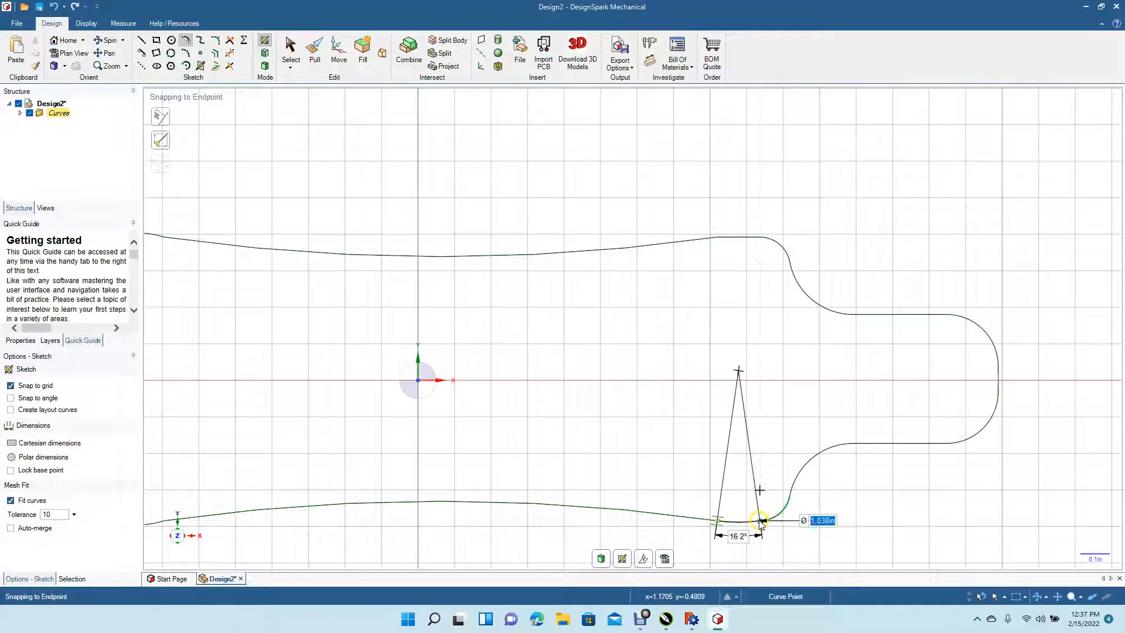
{"action": "left_click", "coordinate": [760, 521]}
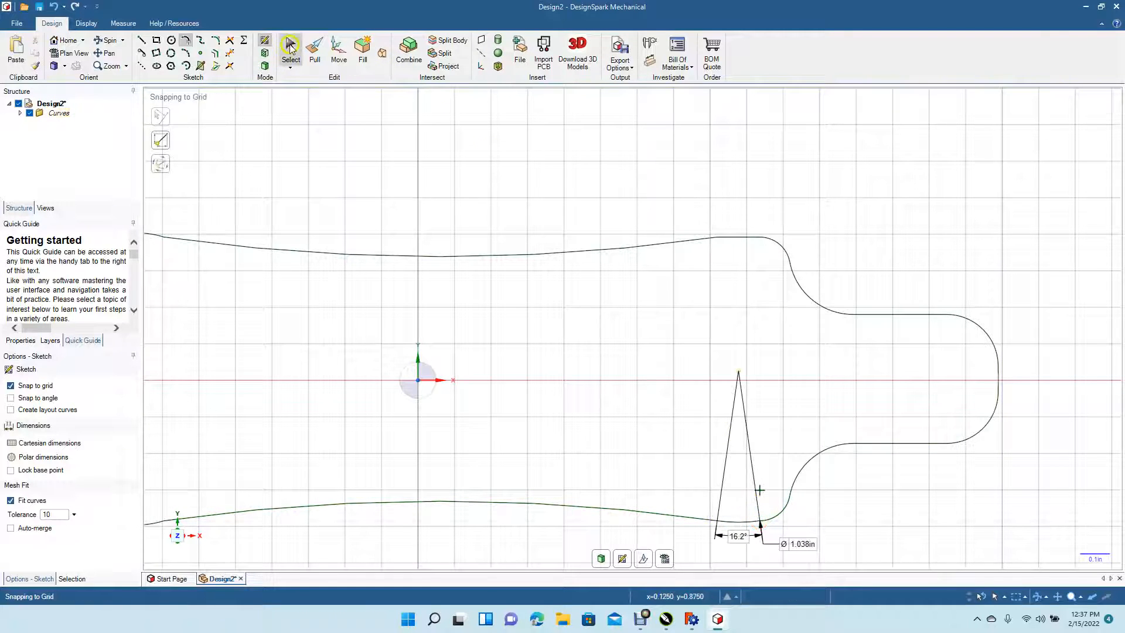
- Delete the flat segment bridging the upper gap at the right end and redraw it as an arc of about 1.038 in diameter
{"action": "left_click", "coordinate": [290, 48]}
{"action": "left_click", "coordinate": [728, 236]}
{"action": "key", "text": "Delete"}
{"action": "left_click", "coordinate": [350, 116]}
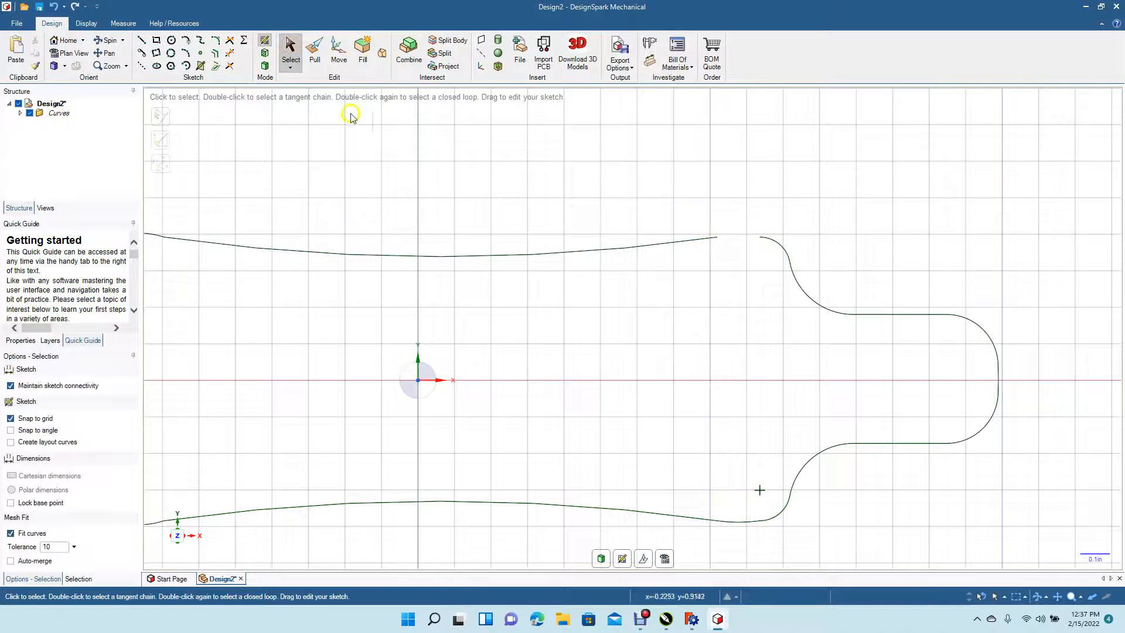
{"action": "left_click", "coordinate": [186, 41]}
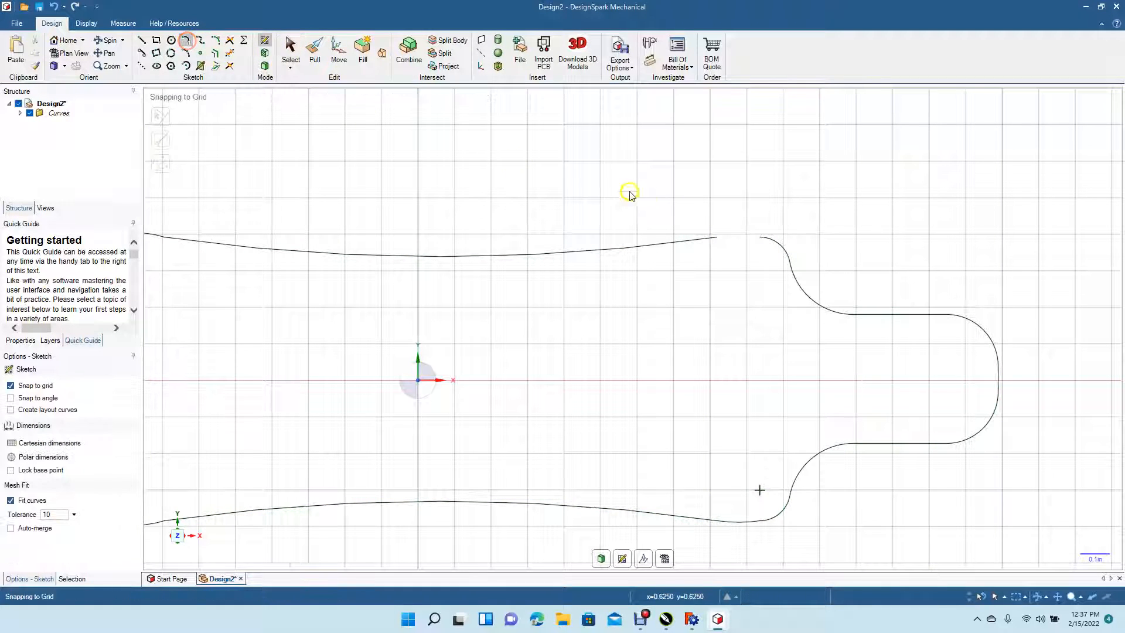
{"action": "left_click", "coordinate": [718, 237]}
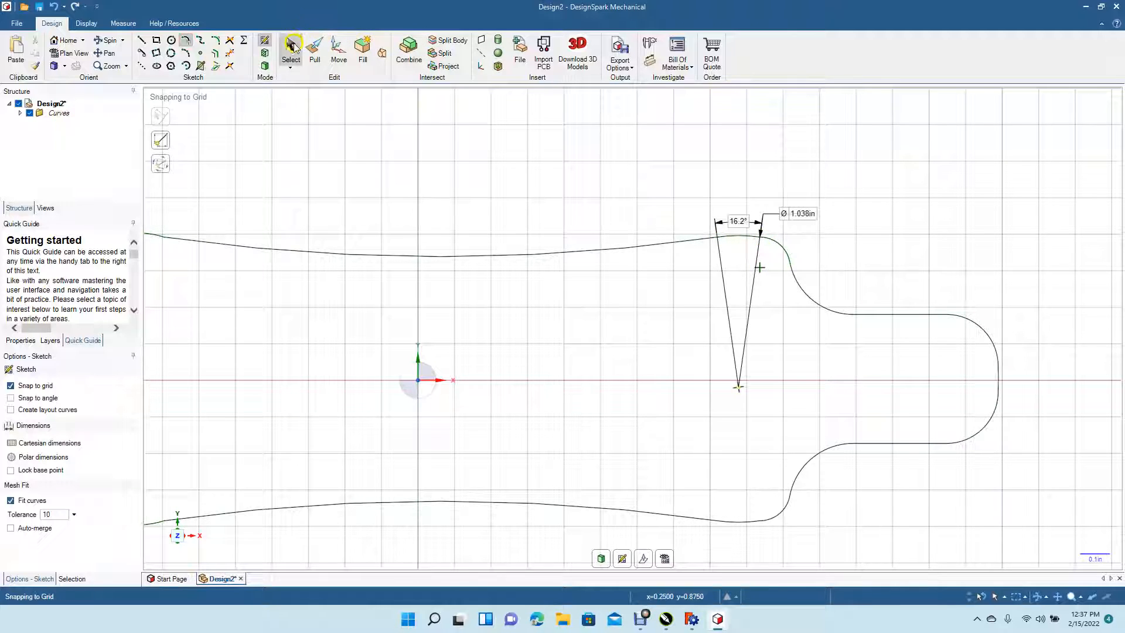
{"action": "left_click", "coordinate": [290, 49]}
{"action": "left_click", "coordinate": [559, 187]}
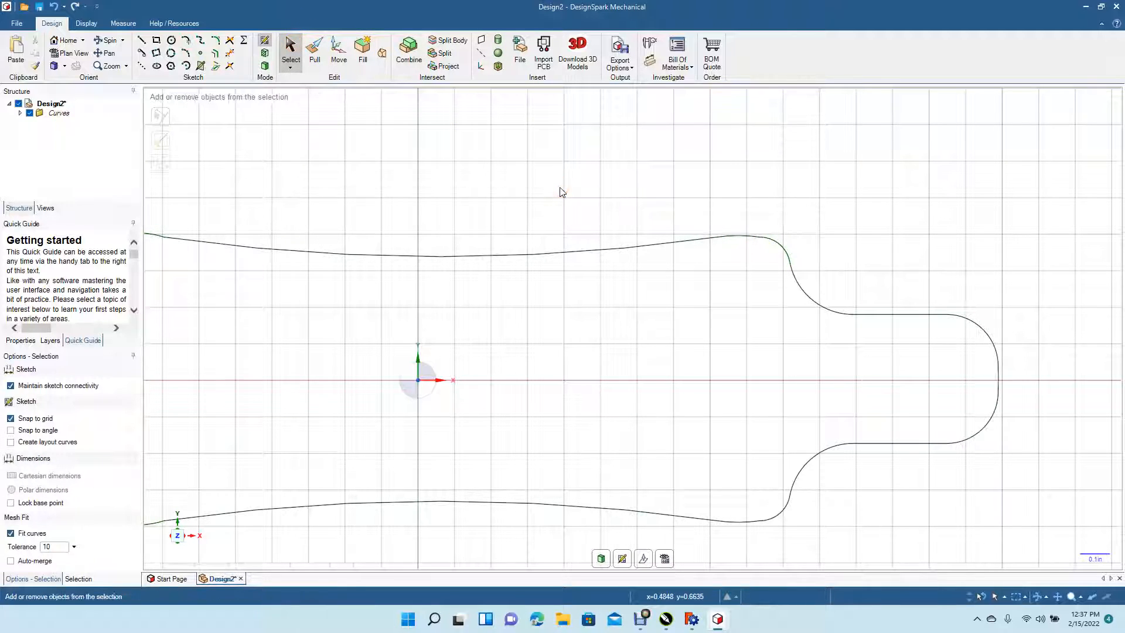
- Delete the long upper and lower edge curves between the two ends of the wide section
{"action": "scroll", "coordinate": [560, 189], "scroll_direction": "down", "scroll_amount": 5, "text": "ctrl"}
{"action": "left_click", "coordinate": [403, 286]}
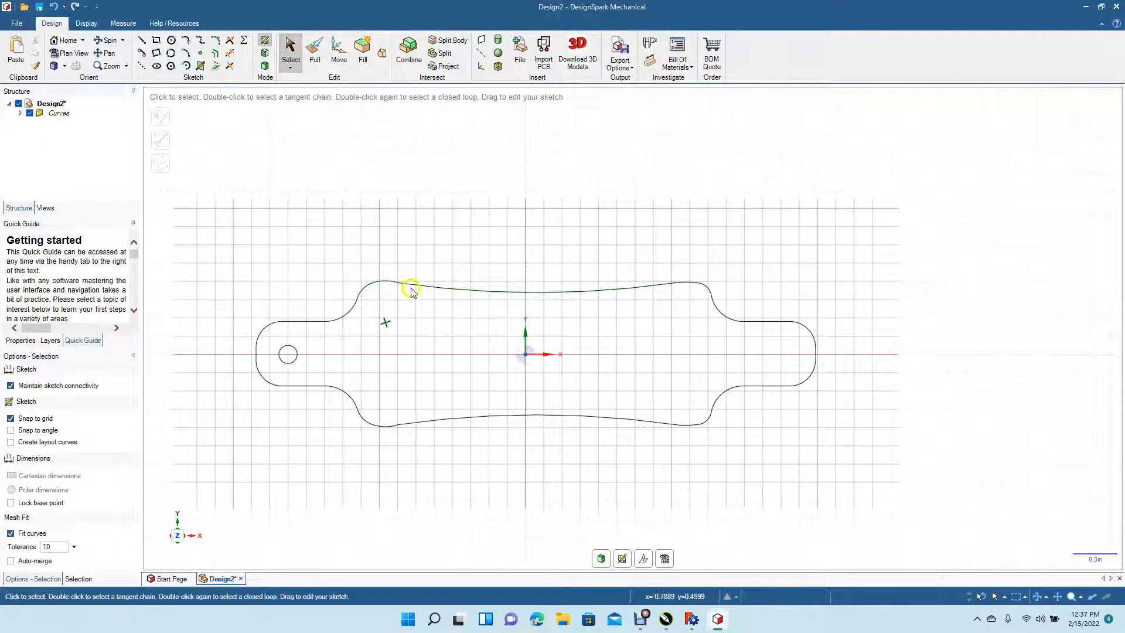
{"action": "left_click", "coordinate": [427, 284]}
{"action": "left_click", "coordinate": [447, 418], "text": "ctrl"}
{"action": "key", "text": "Delete"}
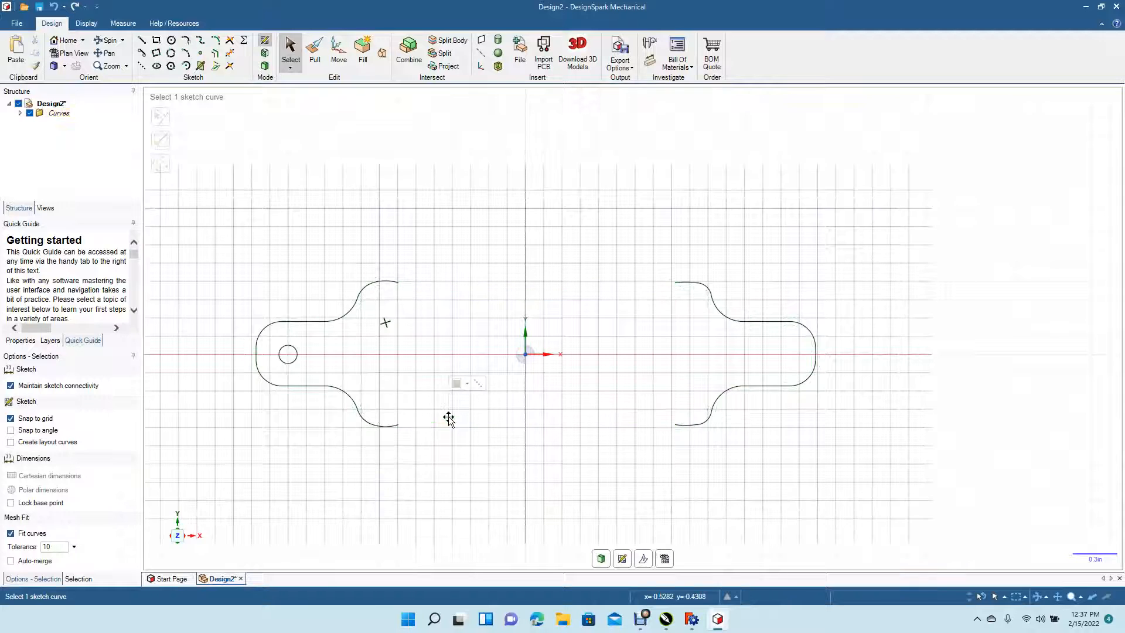
- Try to bridge the long upper and lower gaps with tangent arcs of about 6.146 in diameter, and undo both arcs
{"action": "left_click", "coordinate": [187, 40]}
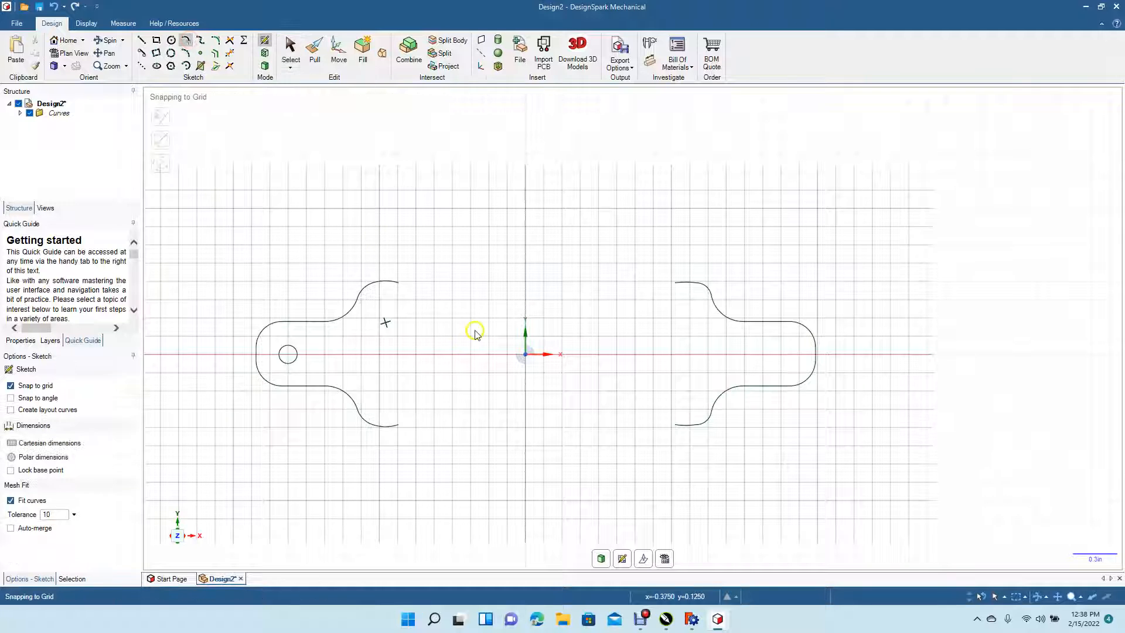
{"action": "left_click", "coordinate": [399, 280]}
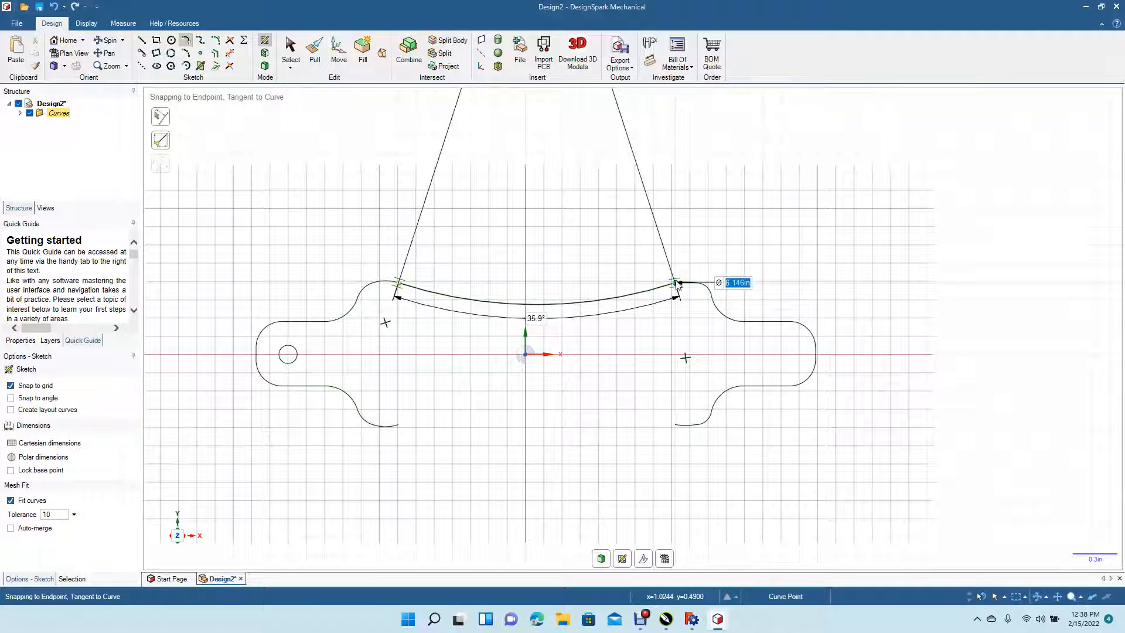
{"action": "left_click", "coordinate": [676, 283]}
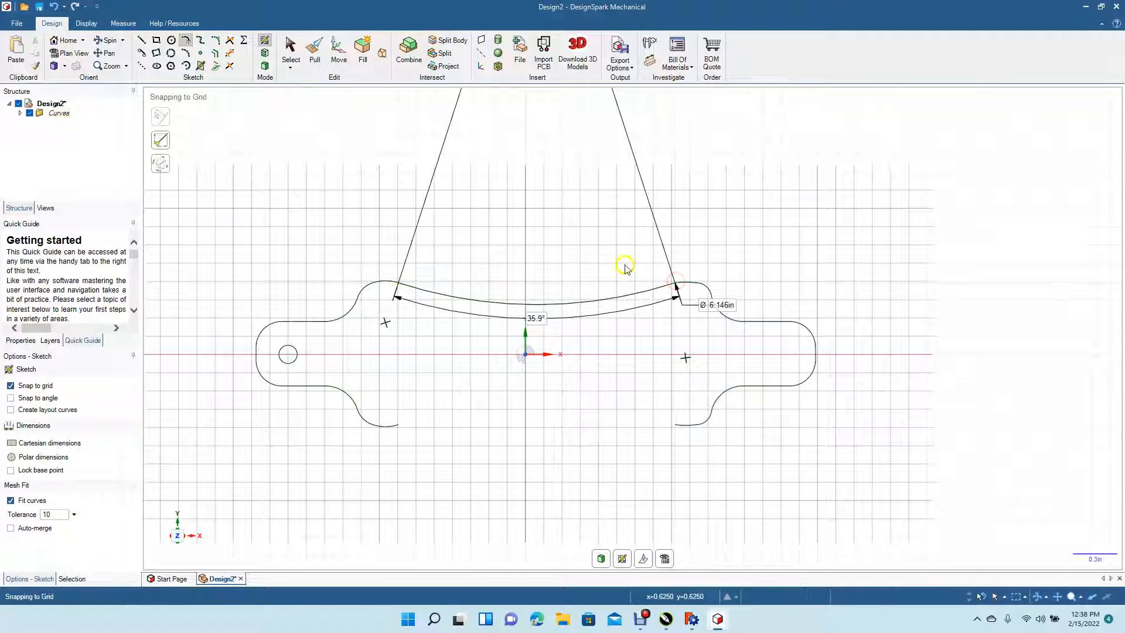
{"action": "left_click", "coordinate": [399, 425]}
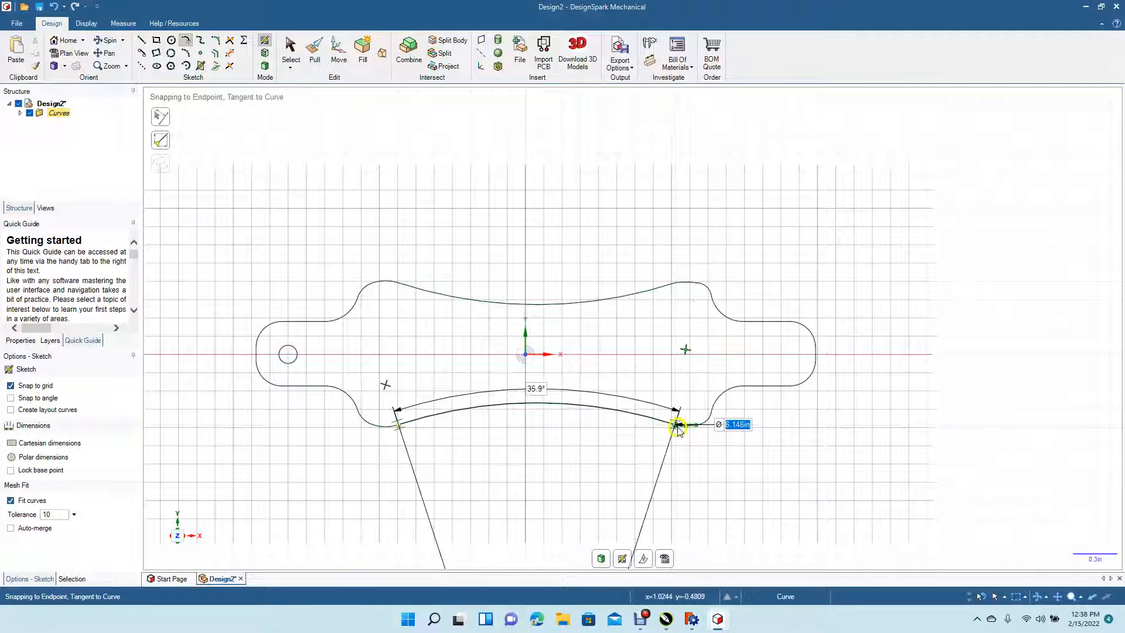
{"action": "left_click", "coordinate": [678, 426]}
{"action": "left_click", "coordinate": [289, 45]}
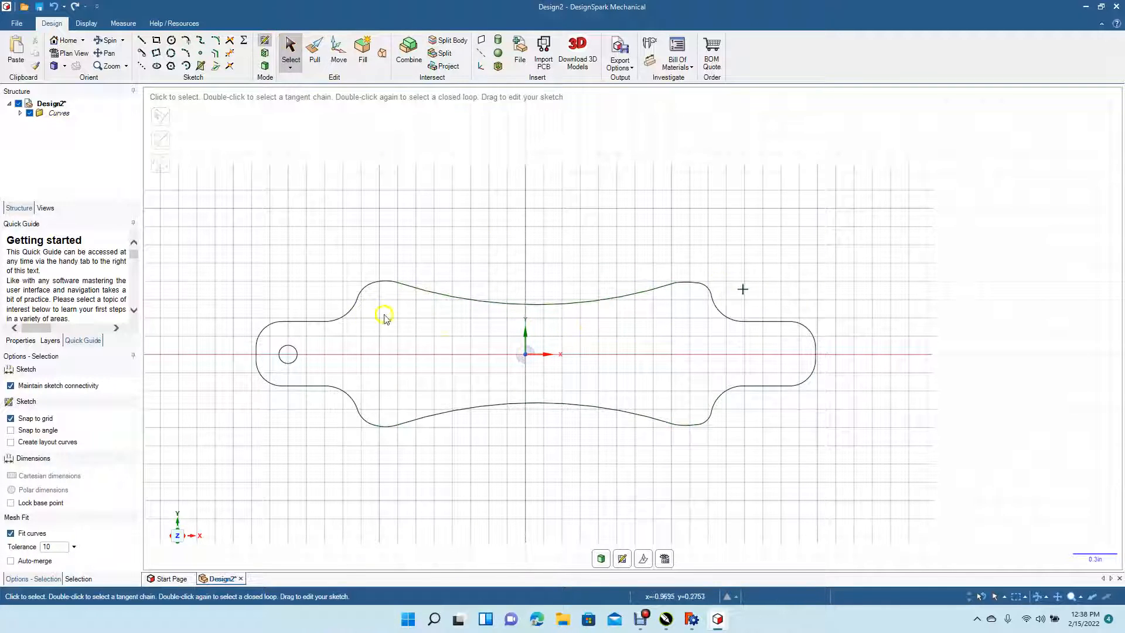
{"action": "left_click", "coordinate": [465, 356]}
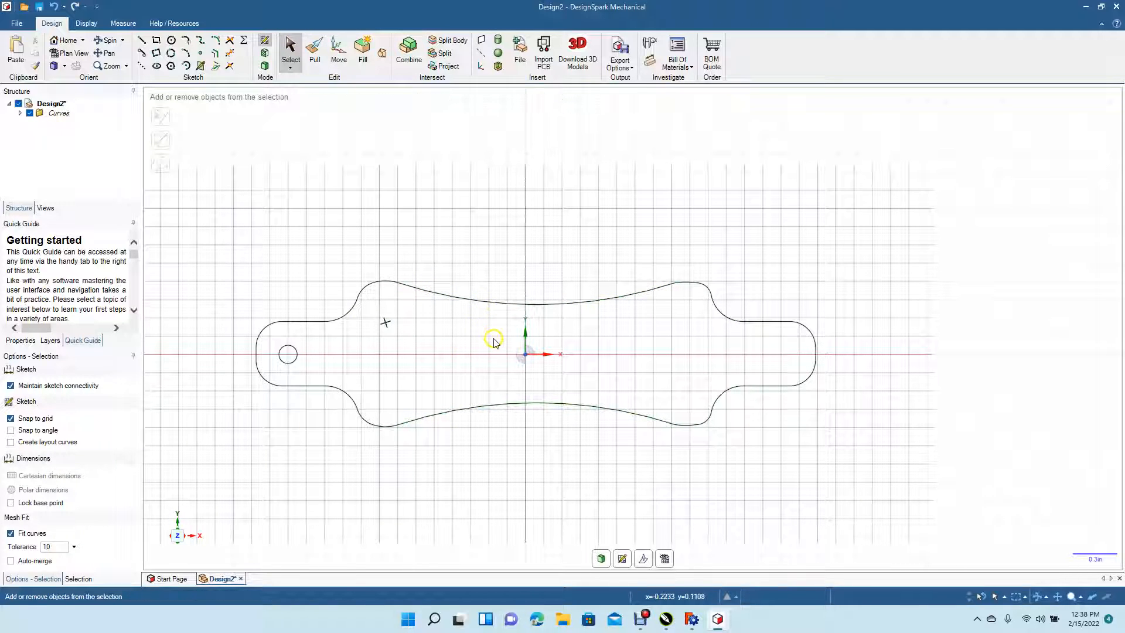
{"action": "key", "text": "ctrl+z"}
{"action": "key", "text": "ctrl+z"}
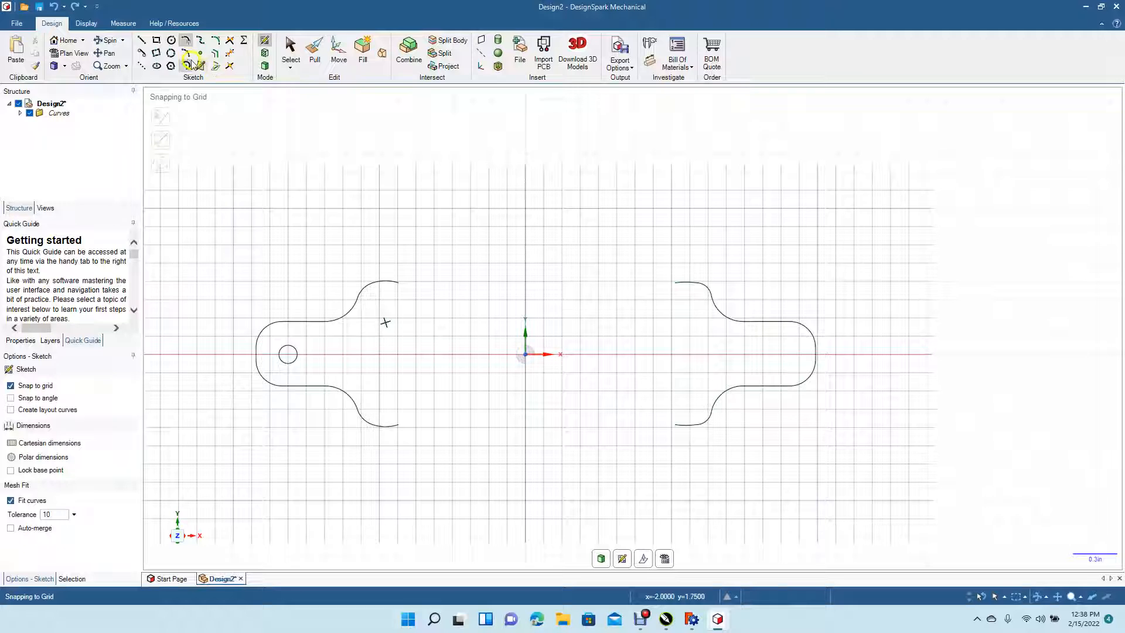
- Bridge the long gaps with inward-bowed three-point arcs, about 6.729 in radius on the upper edge and 4.29 in on the lower edge
{"action": "left_click", "coordinate": [187, 54]}
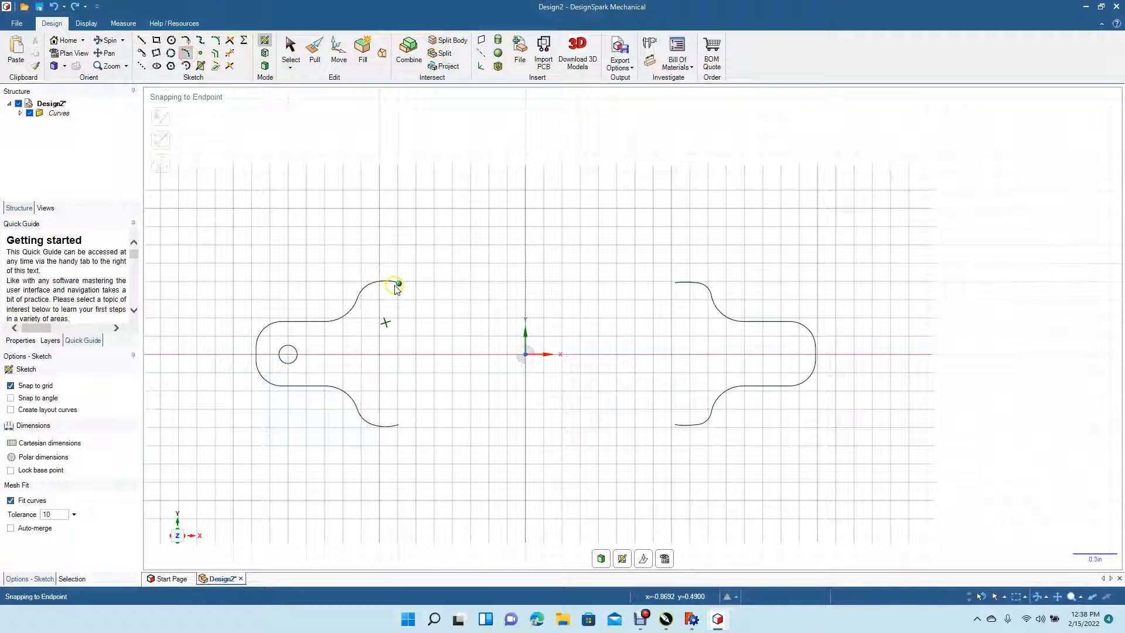
{"action": "left_click", "coordinate": [397, 285]}
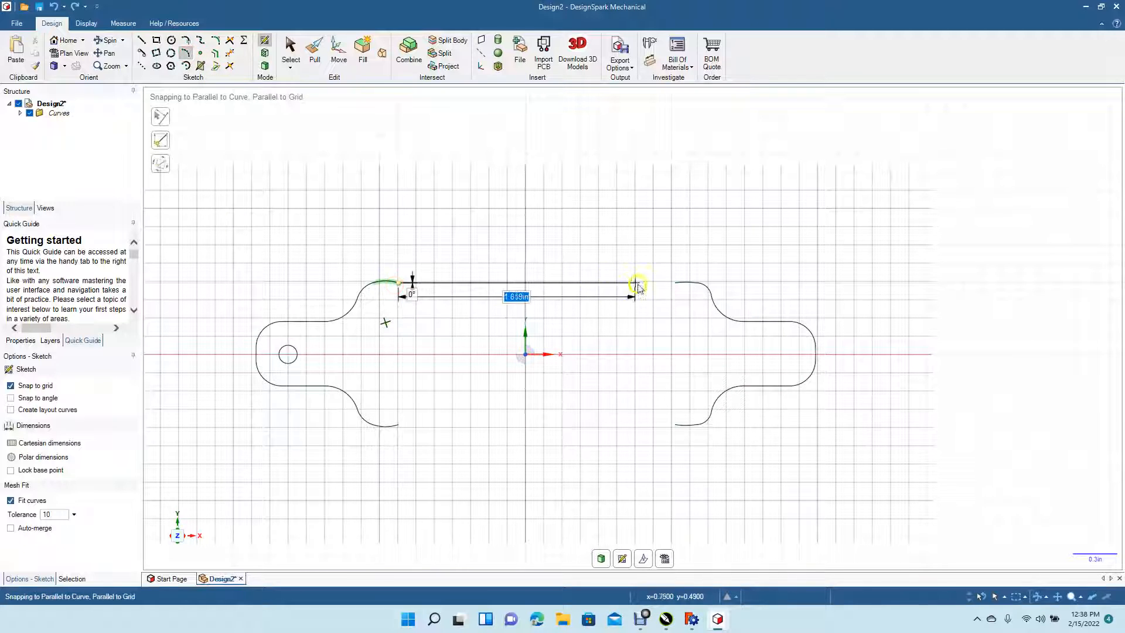
{"action": "left_click", "coordinate": [677, 285]}
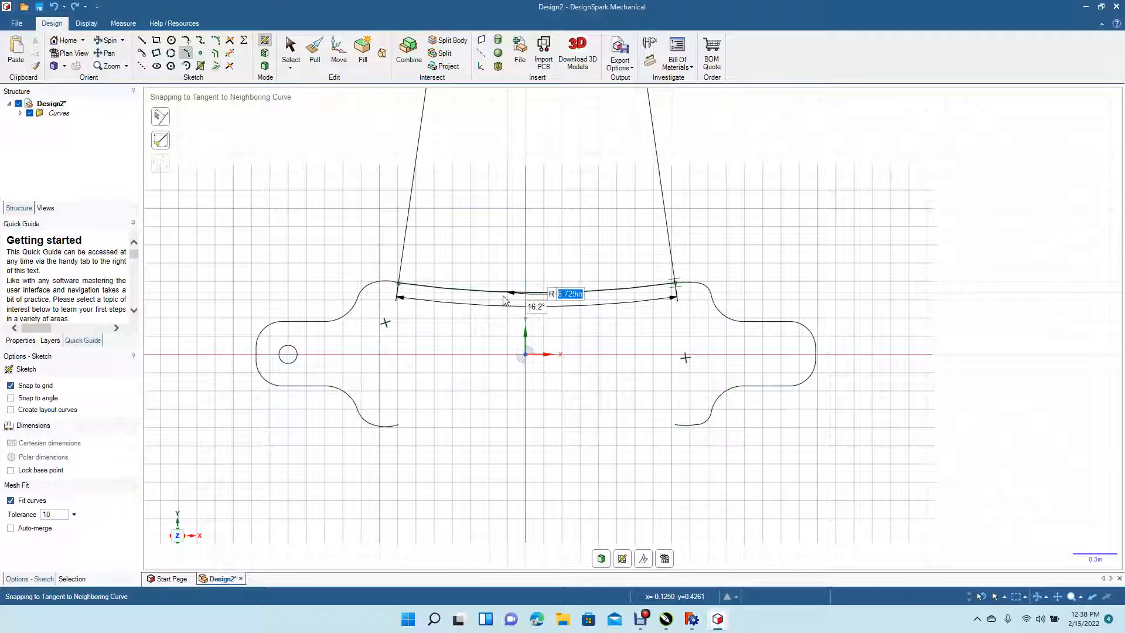
{"action": "left_click", "coordinate": [503, 300]}
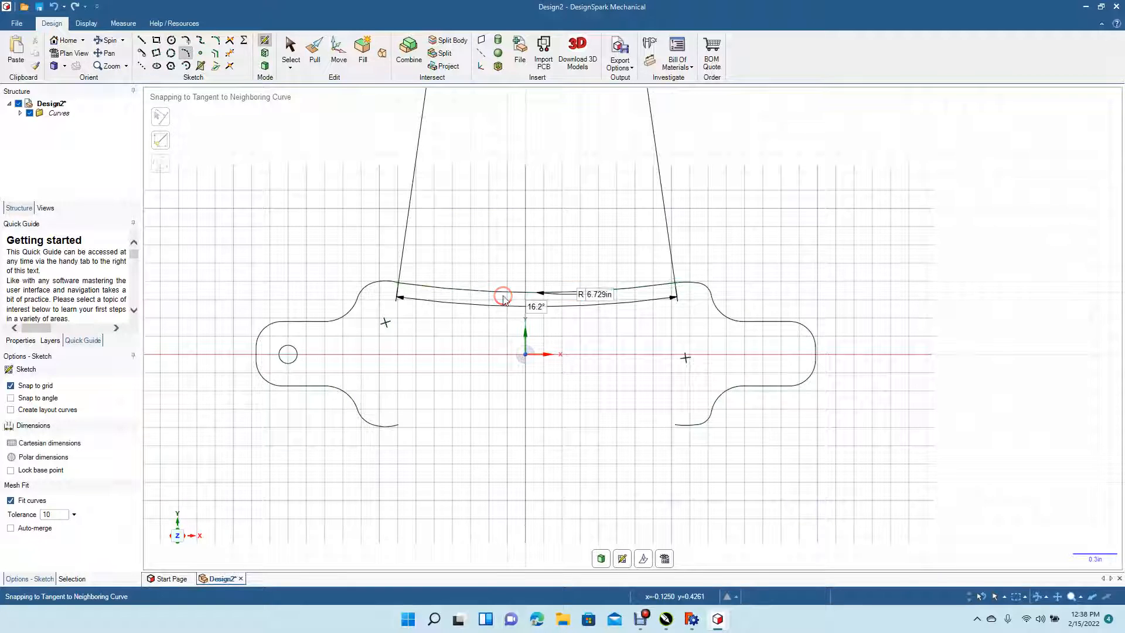
{"action": "left_click", "coordinate": [400, 426]}
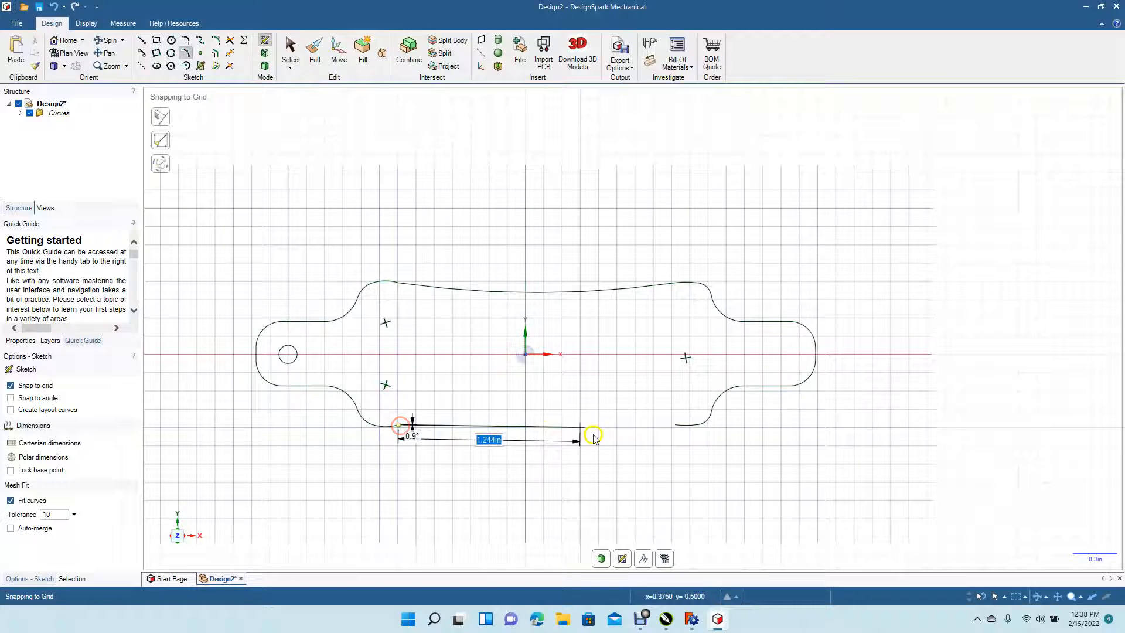
{"action": "left_click", "coordinate": [675, 430]}
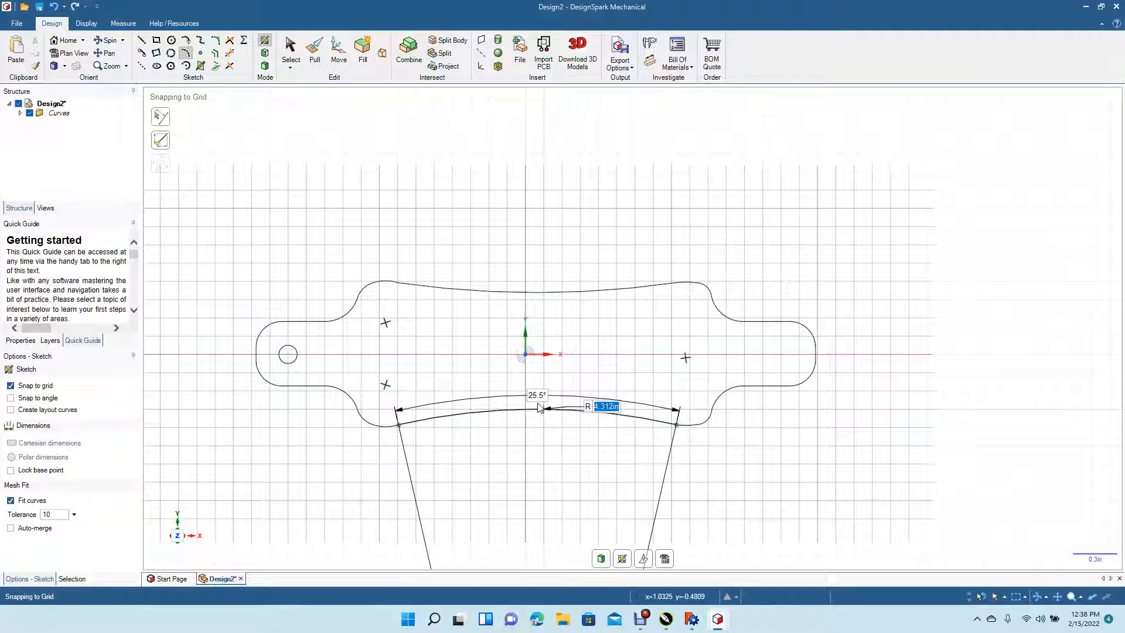
{"action": "left_click", "coordinate": [534, 409]}
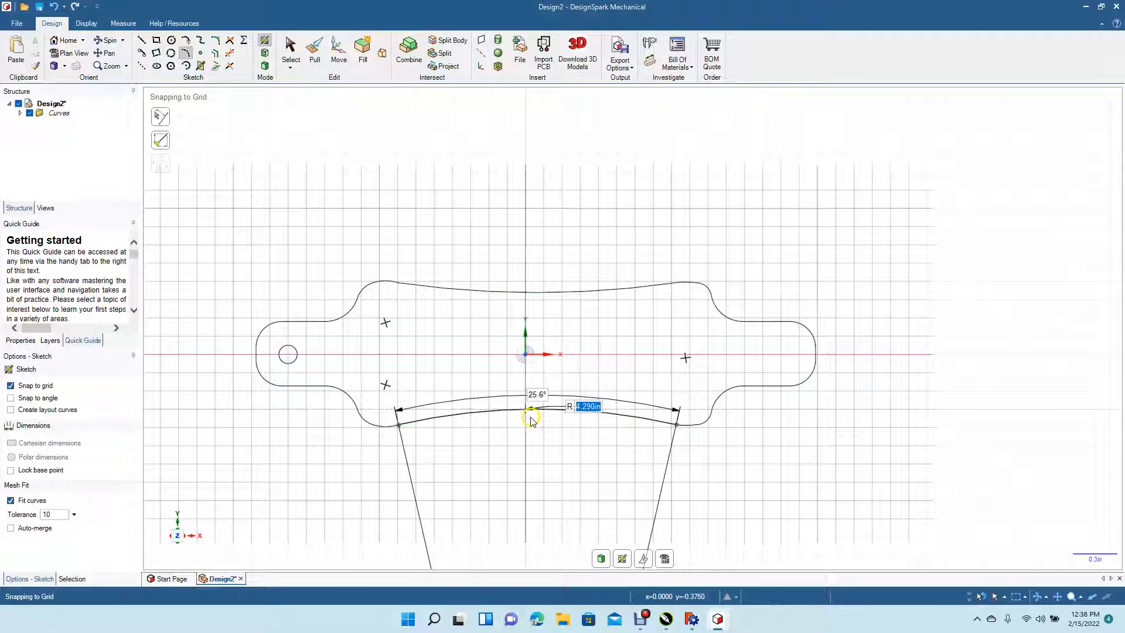
{"action": "left_click", "coordinate": [526, 418]}
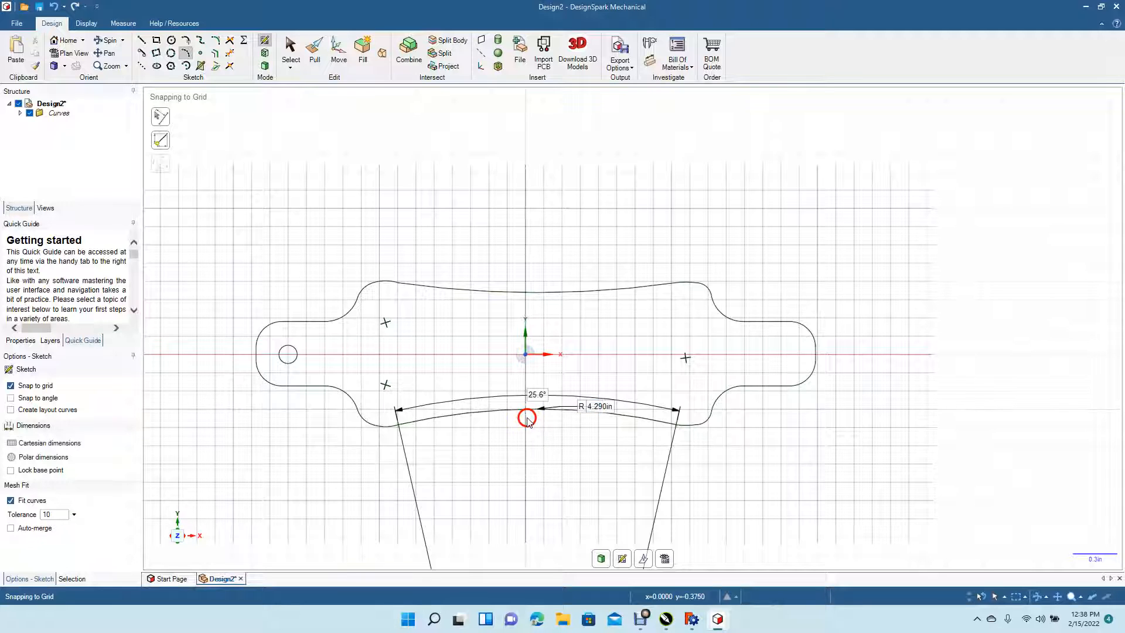
- Delete the long three-point arcs on the upper and lower edges of the deck
{"action": "left_click", "coordinate": [290, 50]}
{"action": "left_click", "coordinate": [487, 410]}
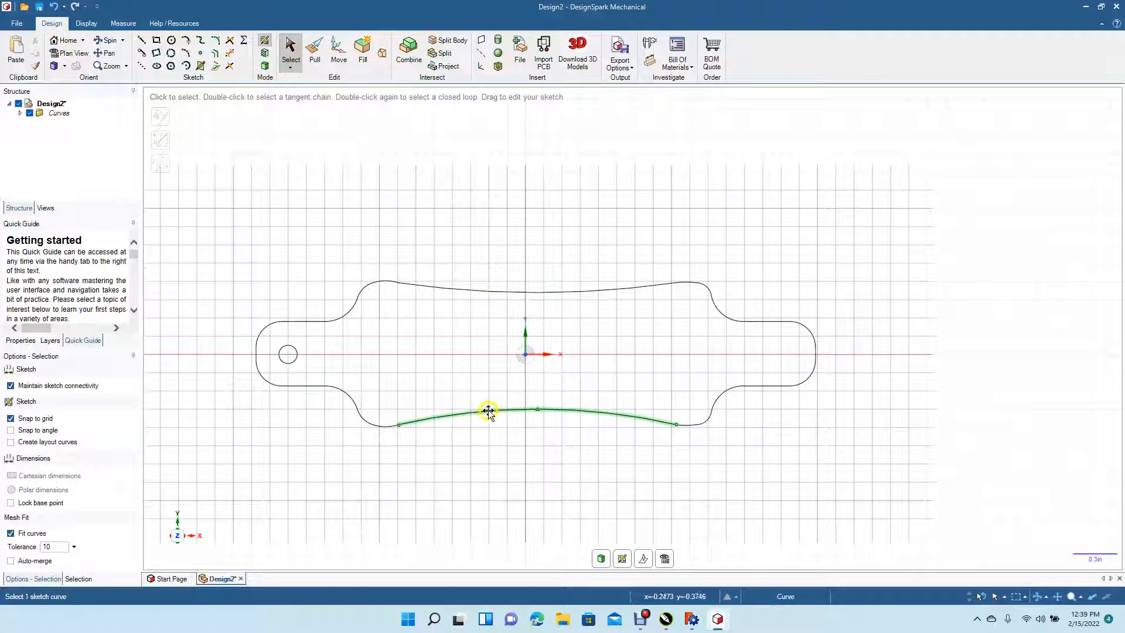
{"action": "left_click", "coordinate": [485, 412]}
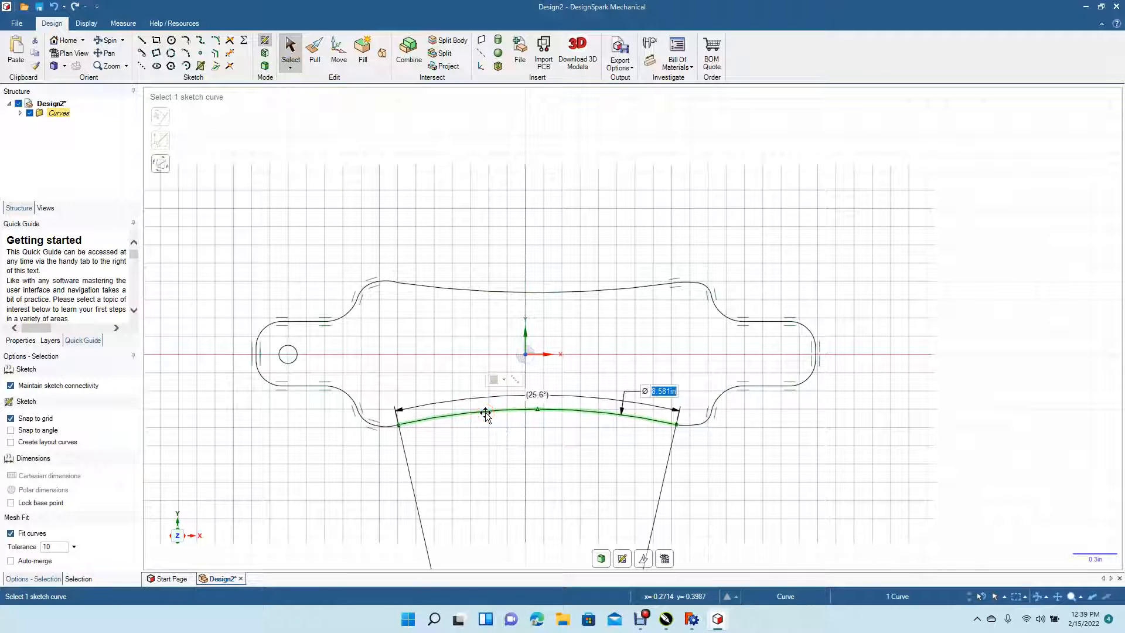
{"action": "left_click_drag", "start_coordinate": [486, 414], "coordinate": [475, 290]}
{"action": "key", "text": "Delete"}
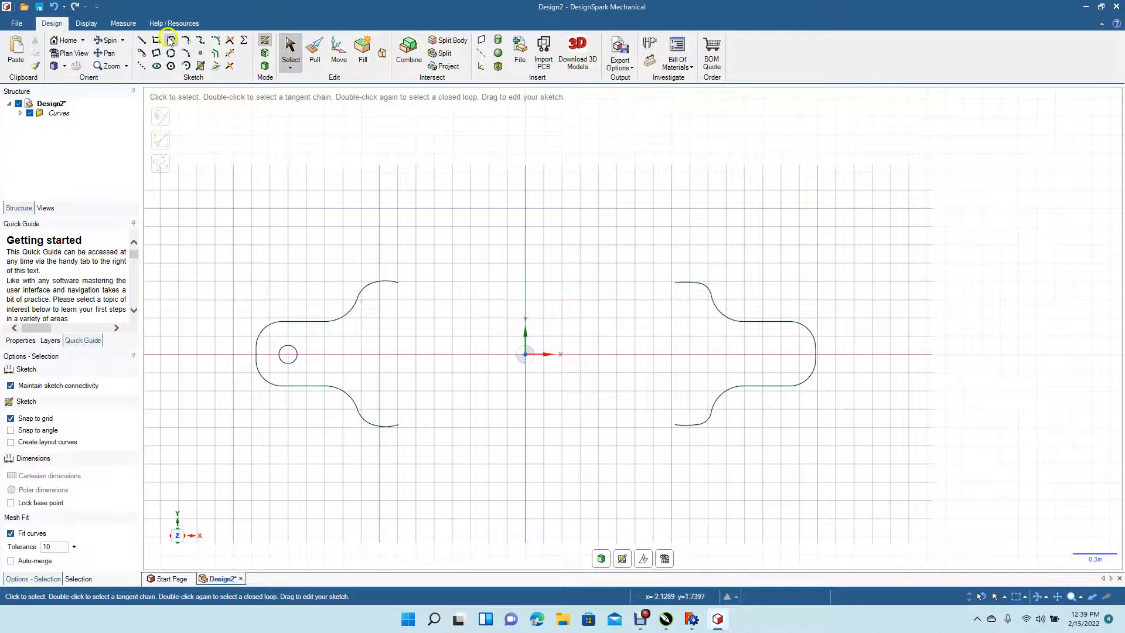
- Draw a 3.25 in line along the horizontal axis, from x = -1.5 to x = 1.75 in, and set it as the mirror line
{"action": "left_click", "coordinate": [145, 40]}
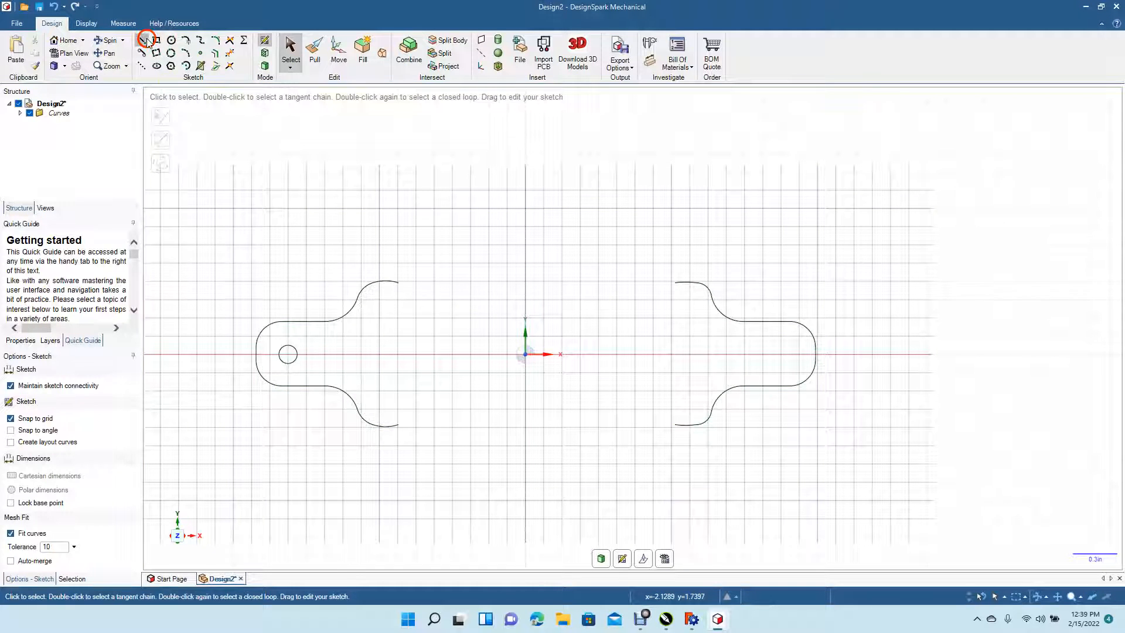
{"action": "left_click", "coordinate": [308, 355]}
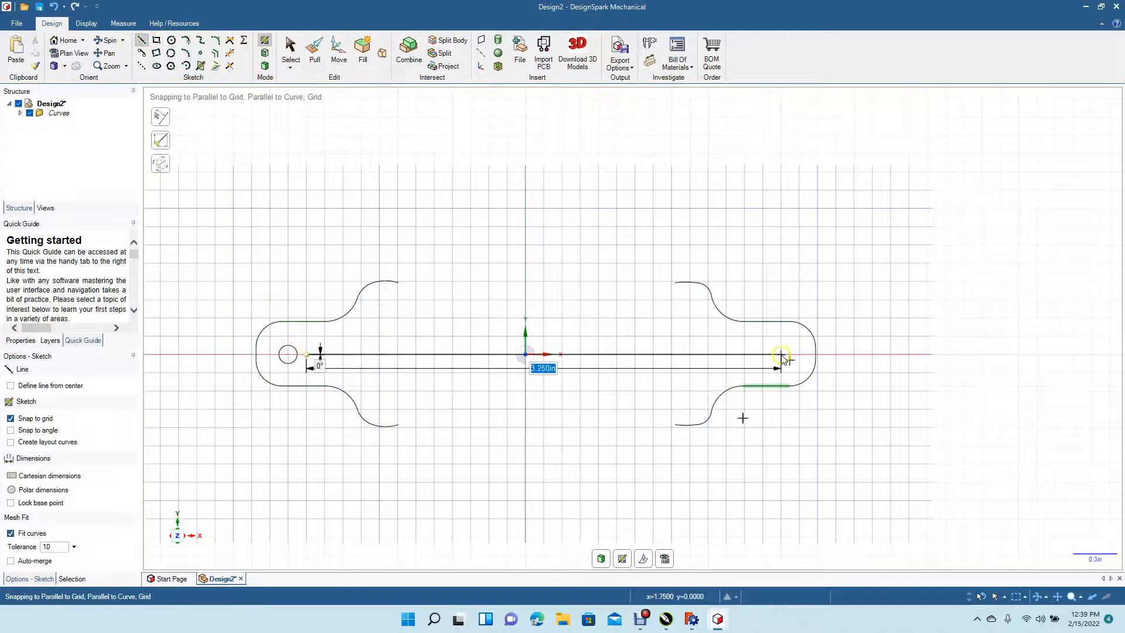
{"action": "left_click", "coordinate": [782, 354]}
{"action": "left_click", "coordinate": [291, 47]}
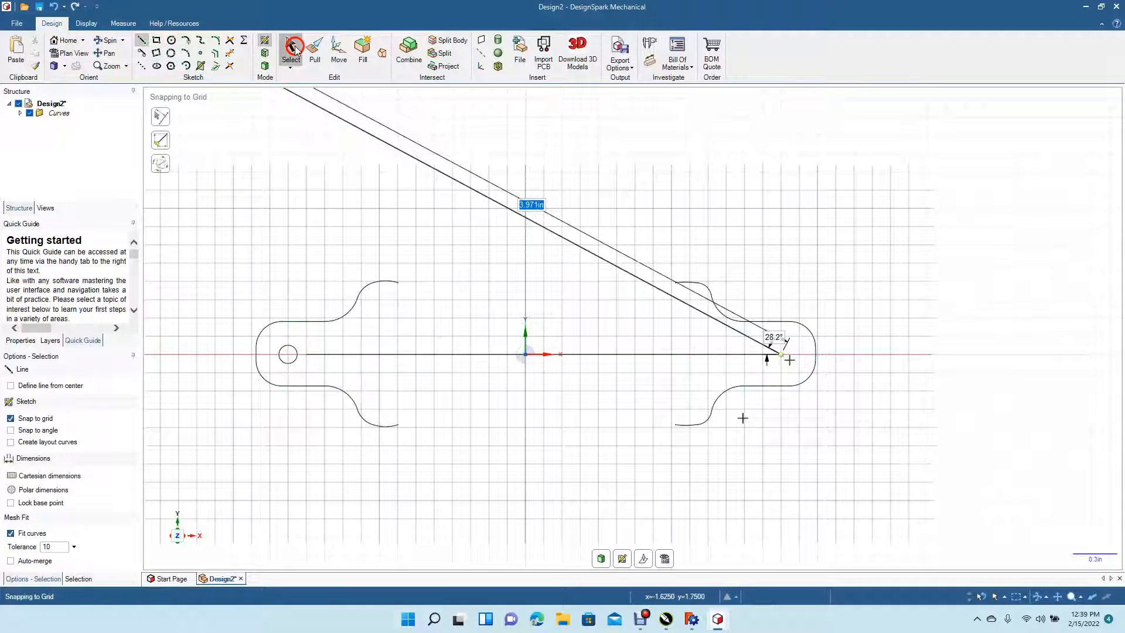
{"action": "left_click", "coordinate": [439, 353]}
{"action": "right_click", "coordinate": [438, 353]}
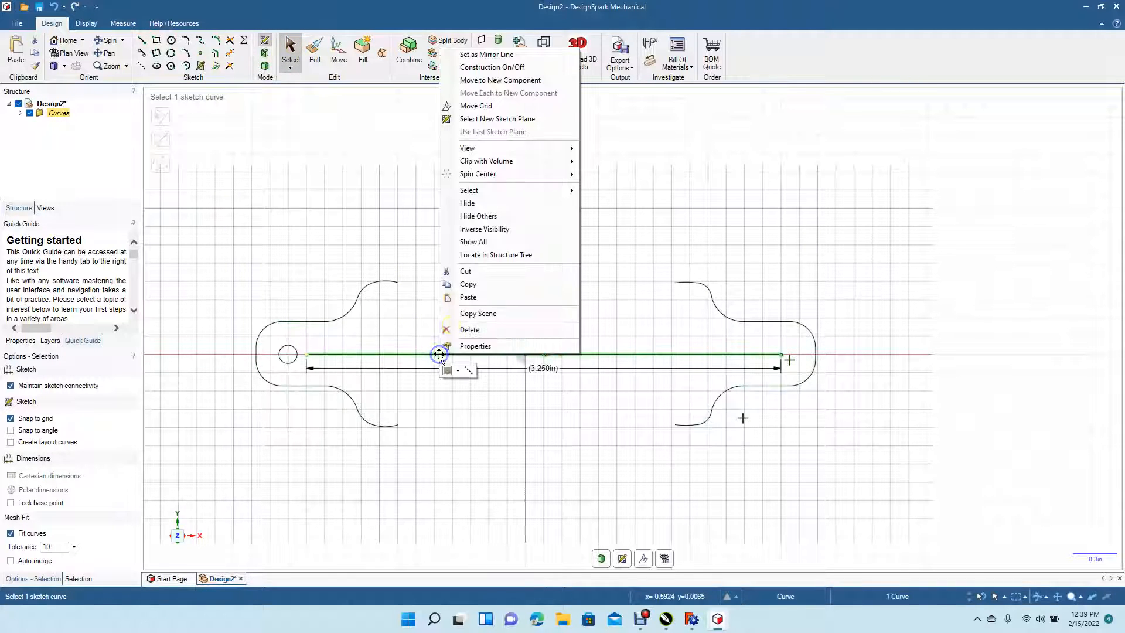
{"action": "left_click", "coordinate": [486, 55]}
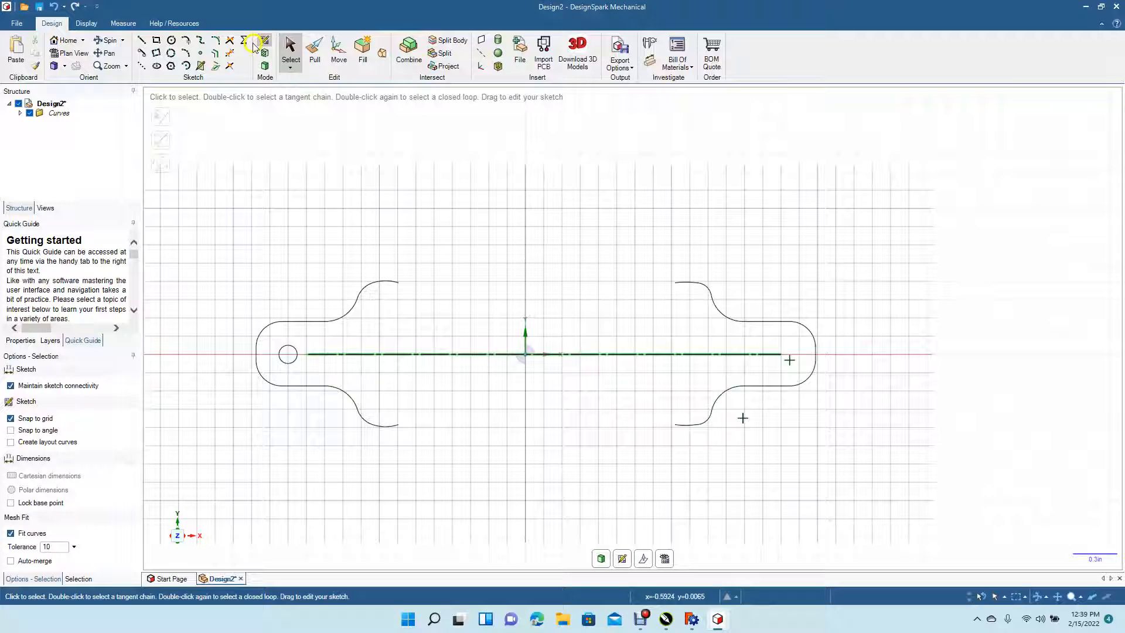
- Bridge the long gaps with mirrored inward-bowed three-point arcs, about 6.729 in radius, centred on the vertical axis
{"action": "left_click", "coordinate": [186, 53]}
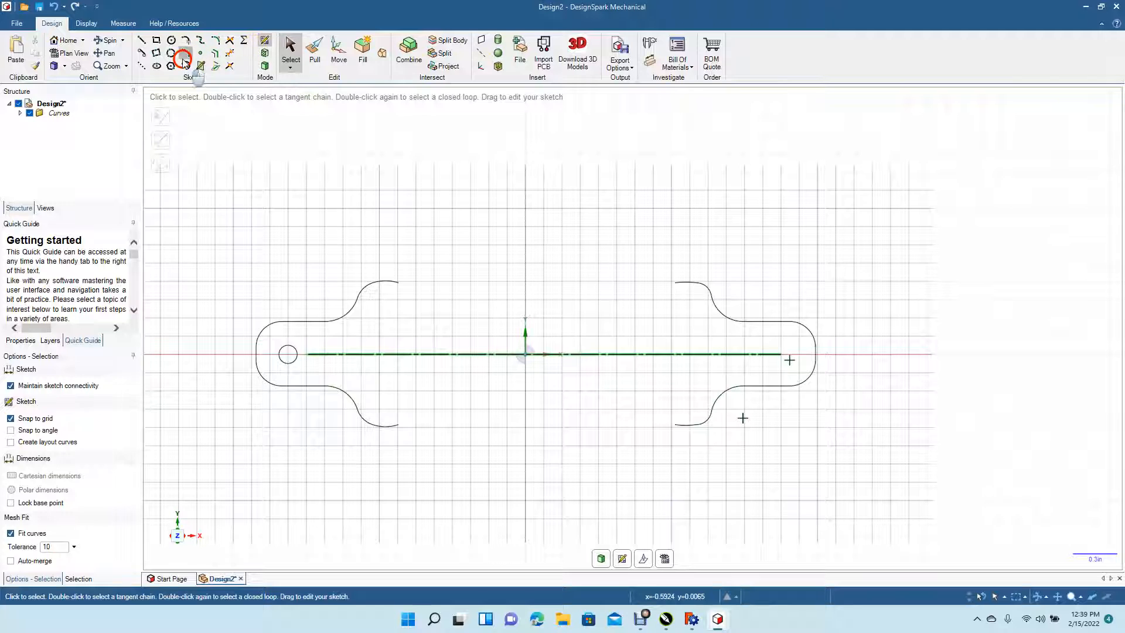
{"action": "left_click", "coordinate": [398, 283]}
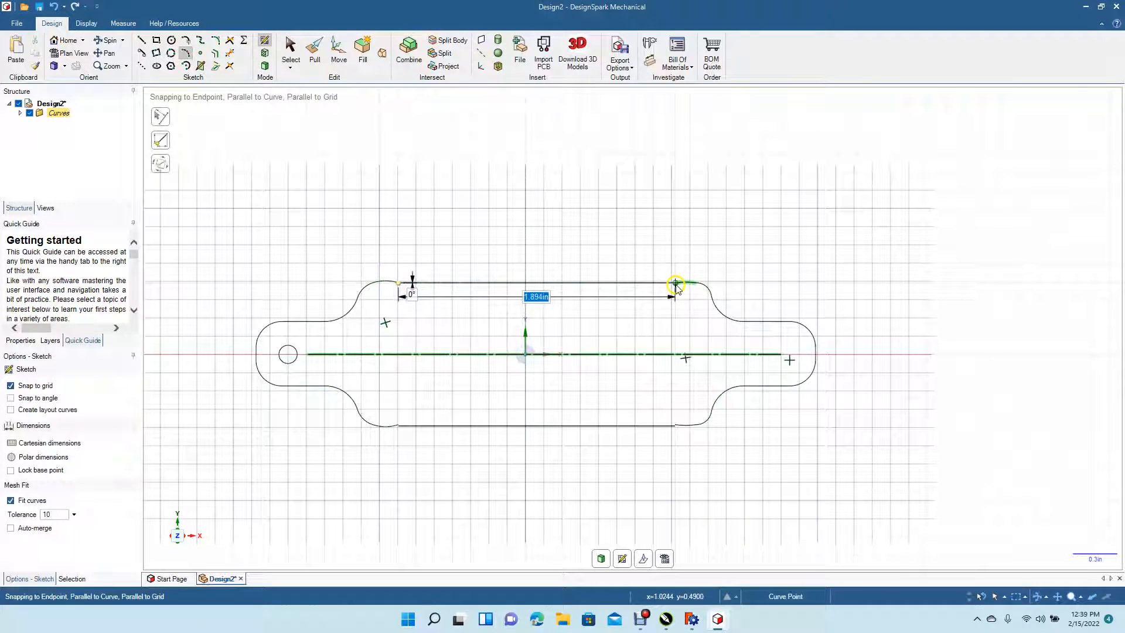
{"action": "left_click", "coordinate": [675, 283]}
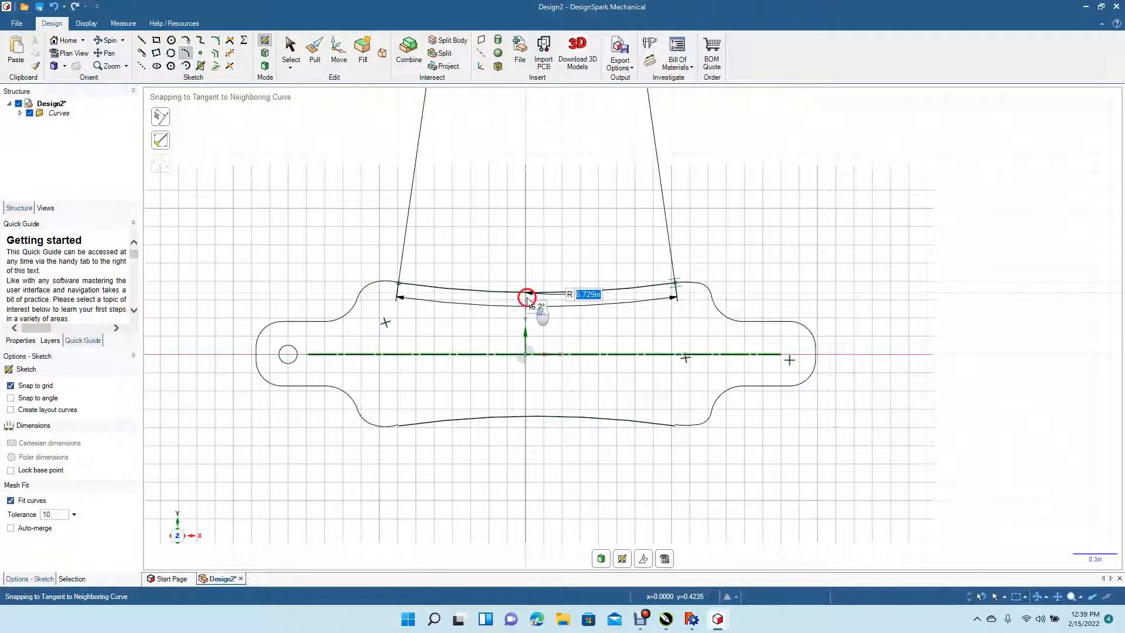
{"action": "left_click", "coordinate": [527, 298]}
{"action": "left_click", "coordinate": [291, 50]}
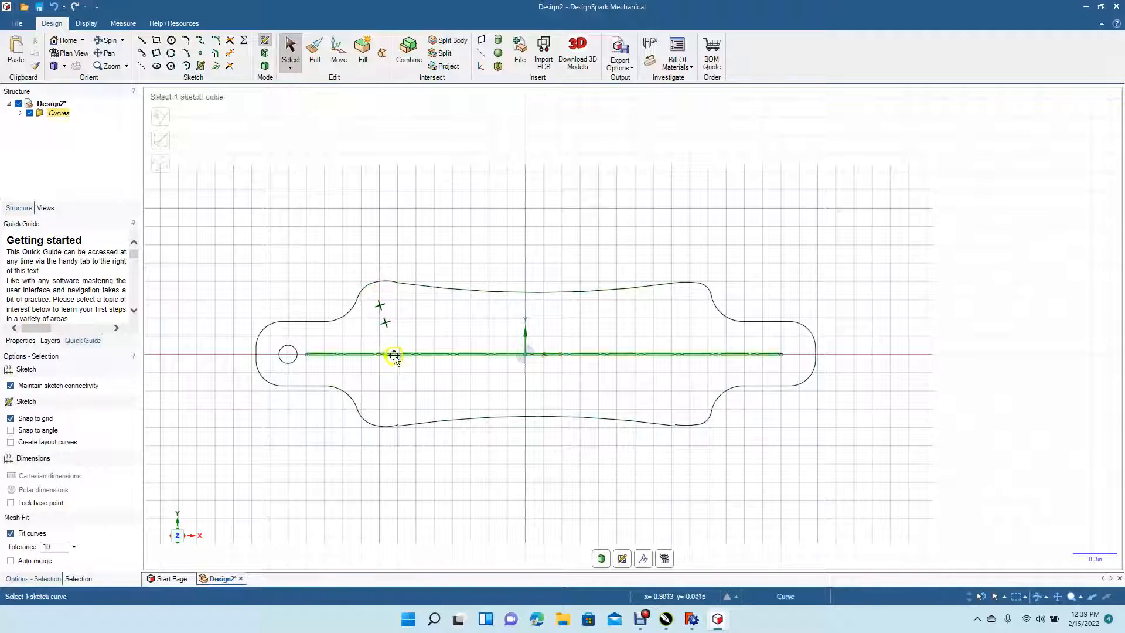
- Delete the short upper and lower corner arcs between the left neck curves and the long edge arcs
{"action": "left_click", "coordinate": [388, 425]}
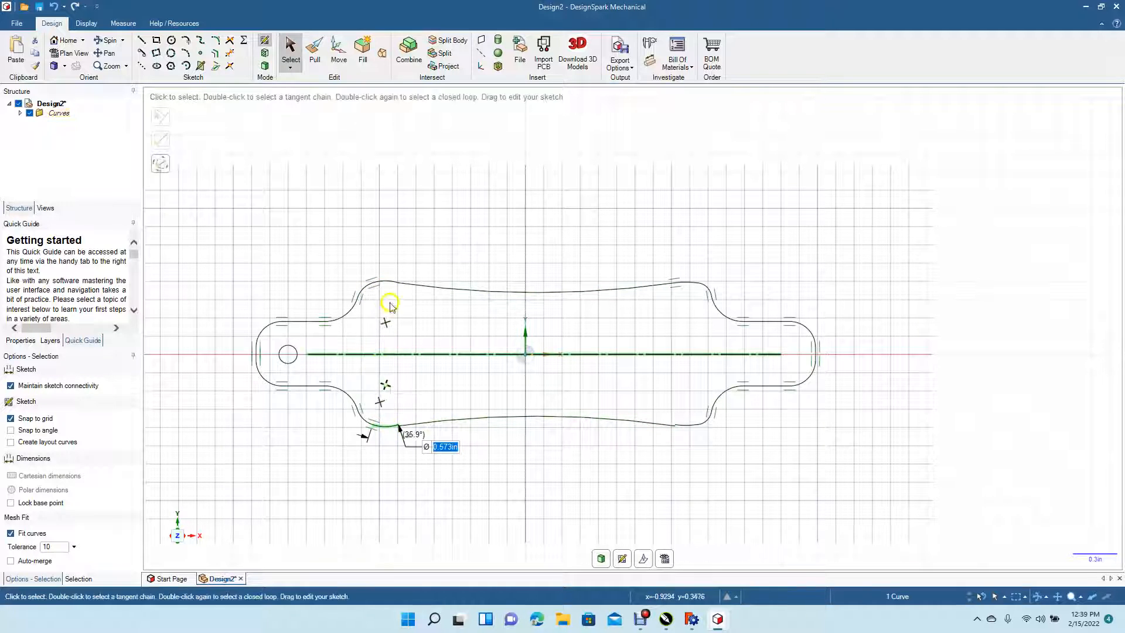
{"action": "left_click", "coordinate": [383, 283]}
{"action": "left_click_drag", "start_coordinate": [381, 282], "coordinate": [364, 289]}
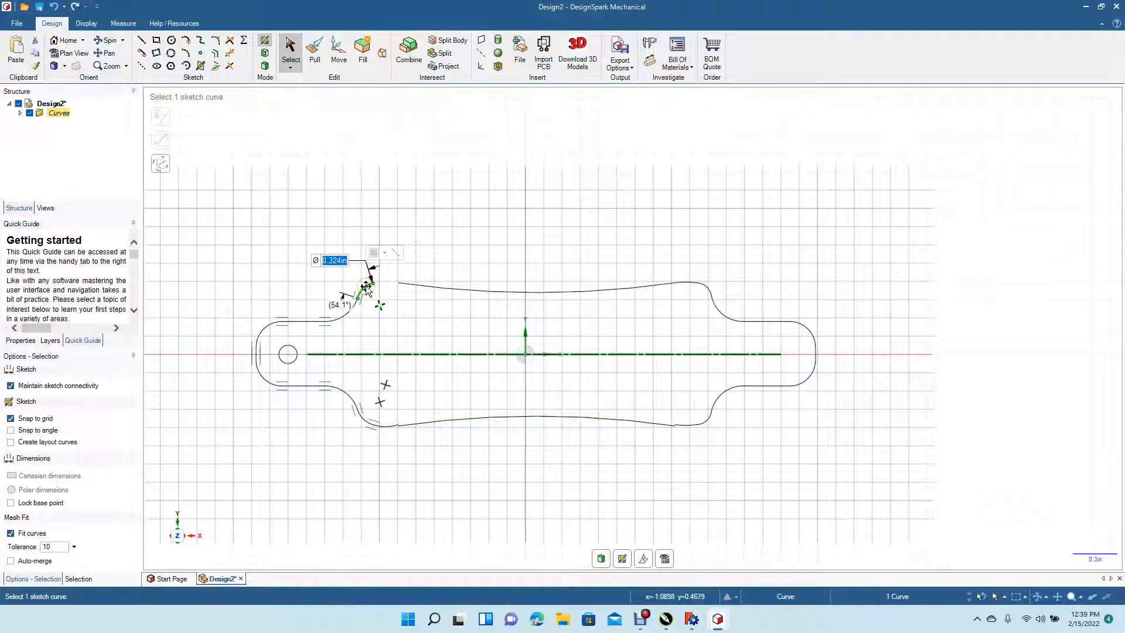
{"action": "key", "text": "Delete"}
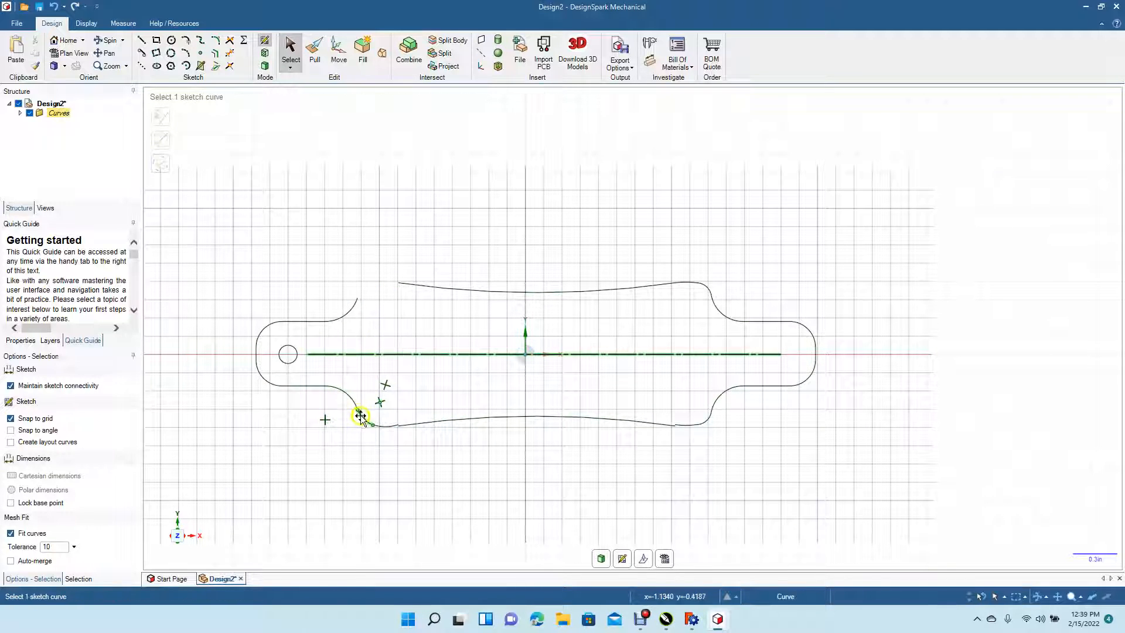
{"action": "left_click", "coordinate": [379, 426]}
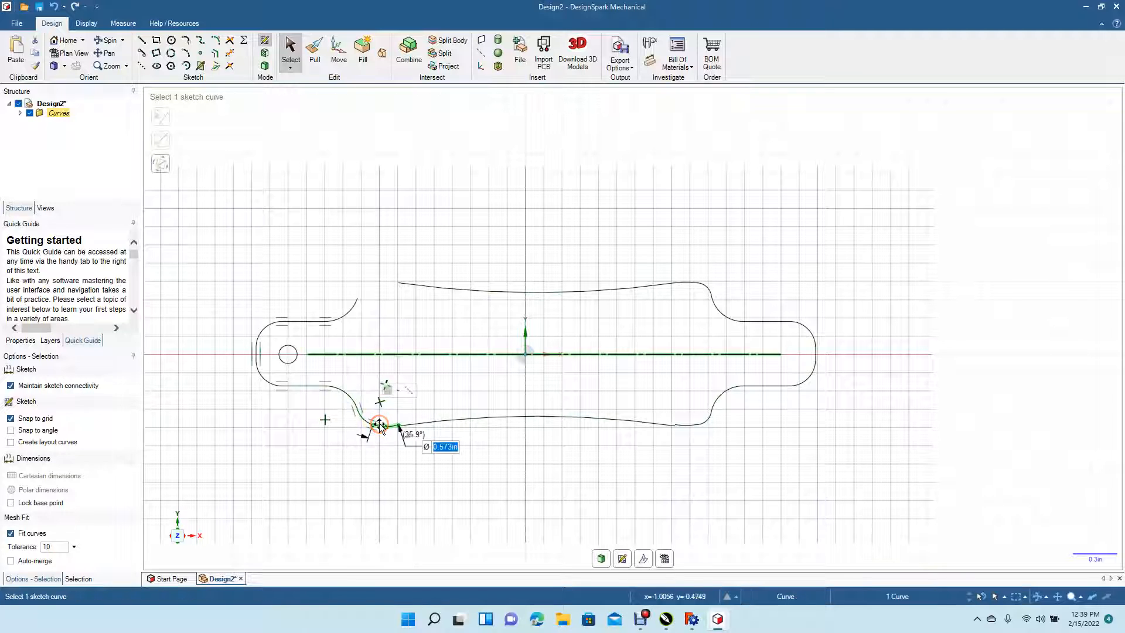
{"action": "left_click", "coordinate": [366, 420]}
{"action": "key", "text": "Escape"}
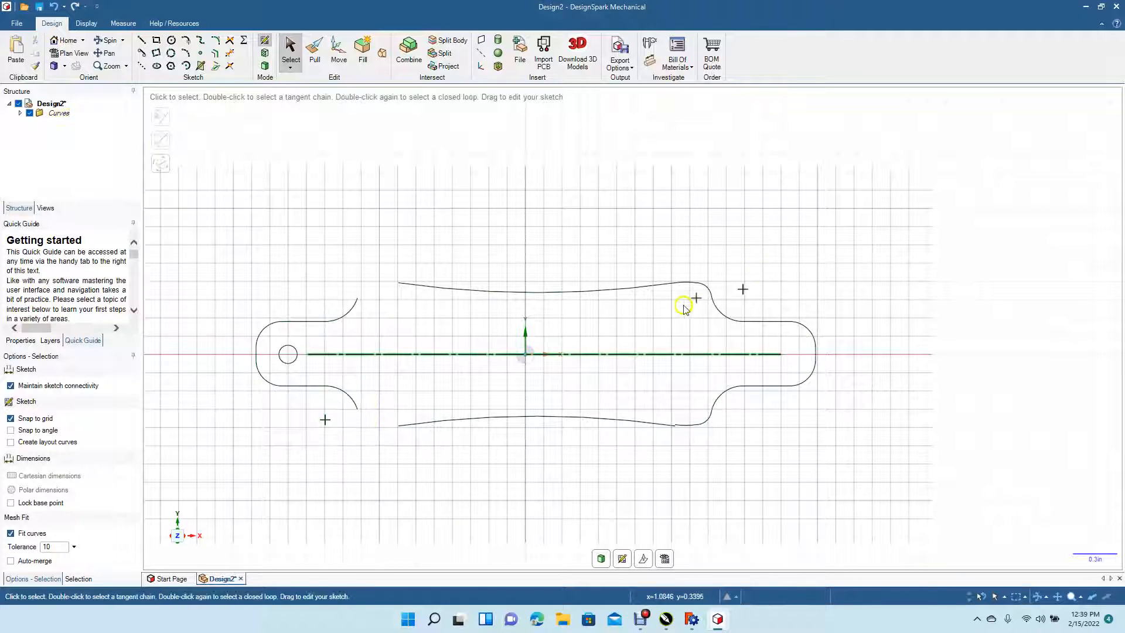
- Delete the short corner arcs and edge segments at the deck's right shoulder, along with the horizontal mirror line
{"action": "left_click", "coordinate": [702, 426]}
{"action": "key", "text": "Delete"}
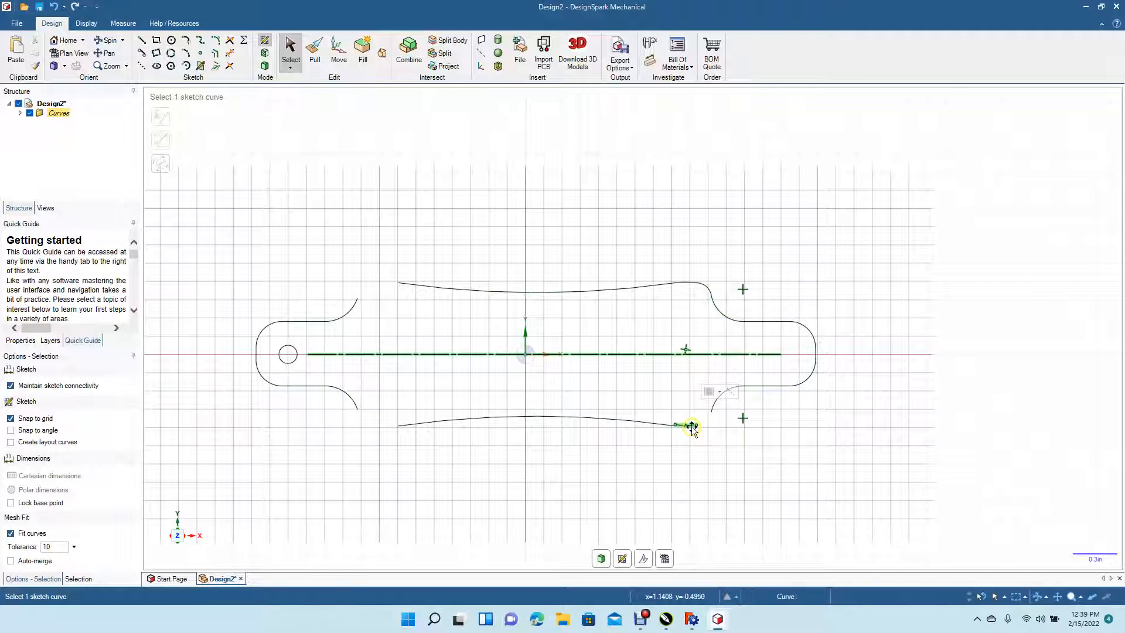
{"action": "left_click", "coordinate": [706, 286]}
{"action": "key", "text": "Delete"}
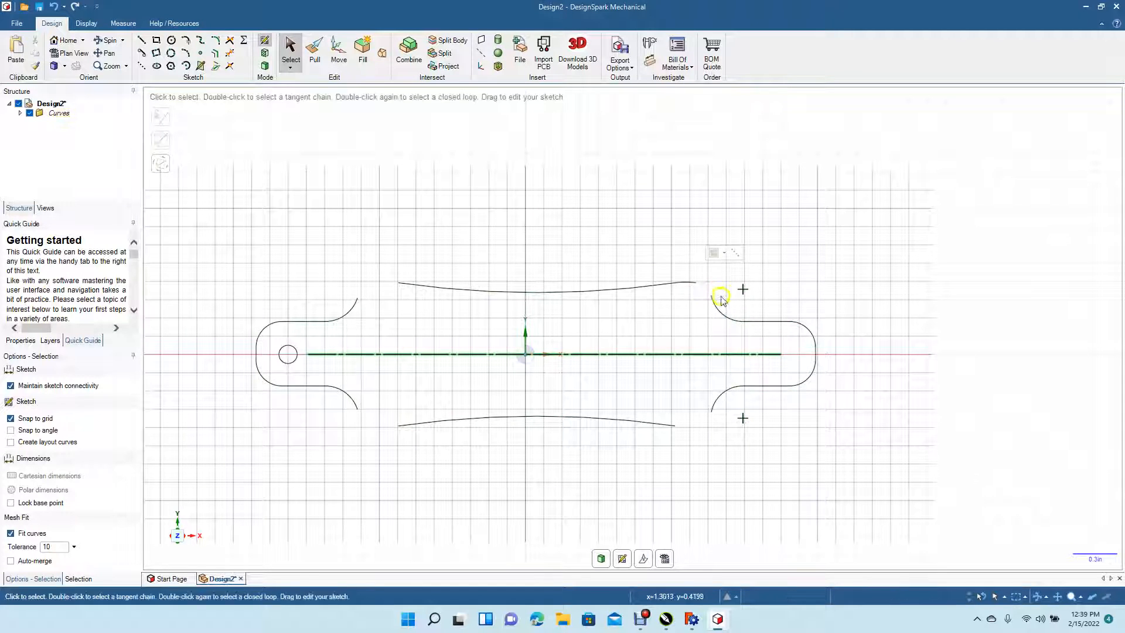
{"action": "left_click", "coordinate": [690, 285]}
{"action": "key", "text": "Delete"}
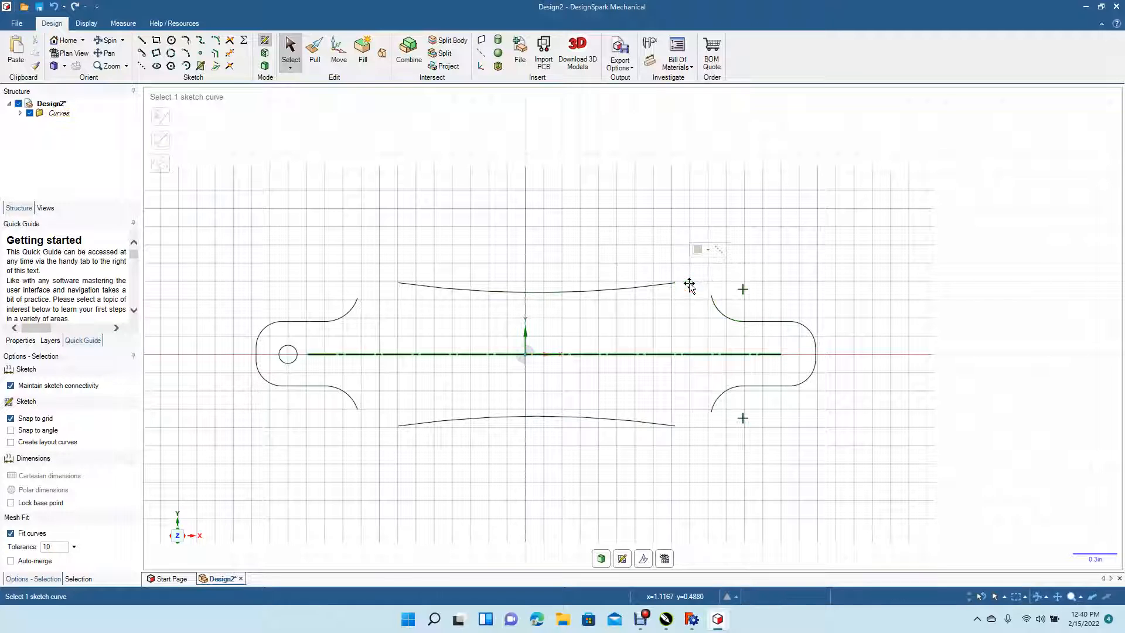
{"action": "left_click", "coordinate": [424, 356]}
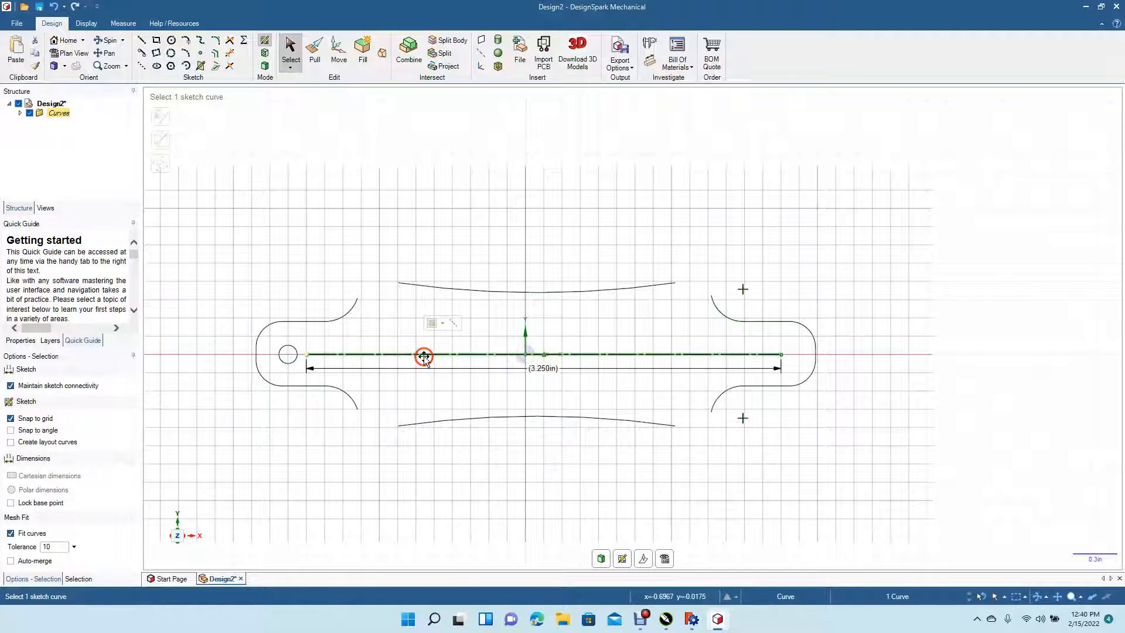
{"action": "key", "text": "Delete"}
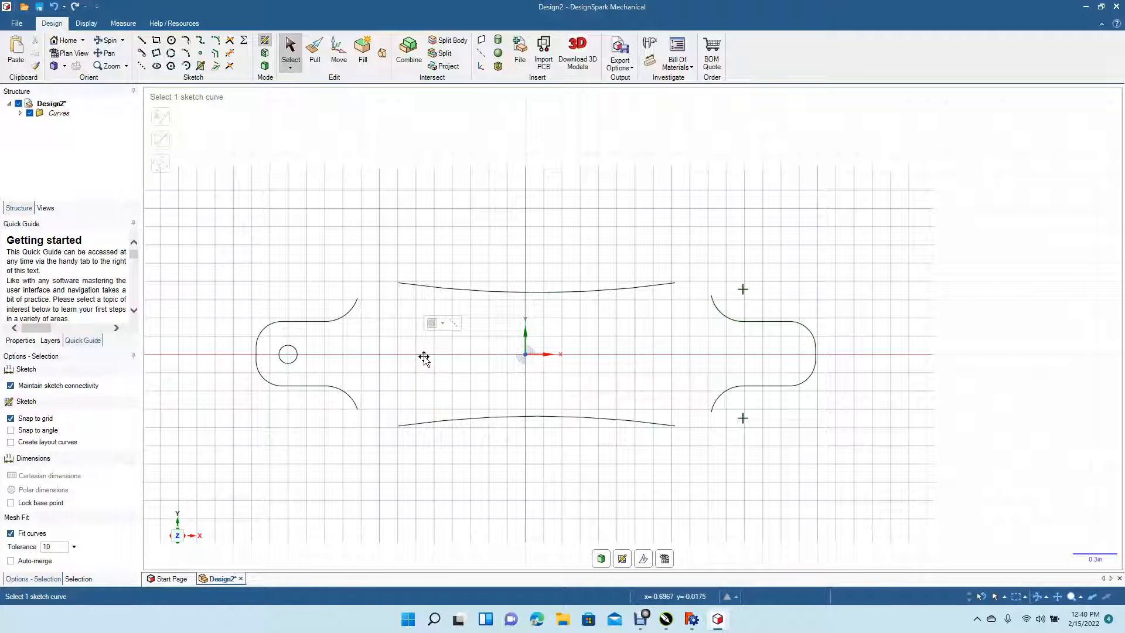
- Try a tangent arc about 0.629 in in diameter from the long upper arc's left end to the left neck curve
{"action": "left_click", "coordinate": [185, 54]}
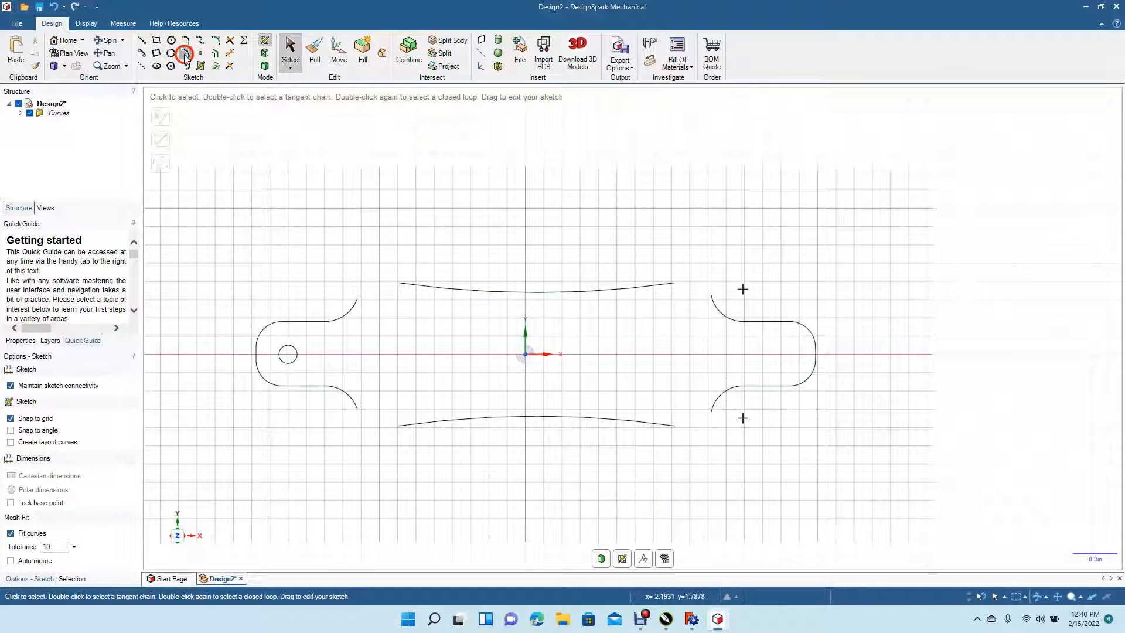
{"action": "left_click", "coordinate": [400, 284]}
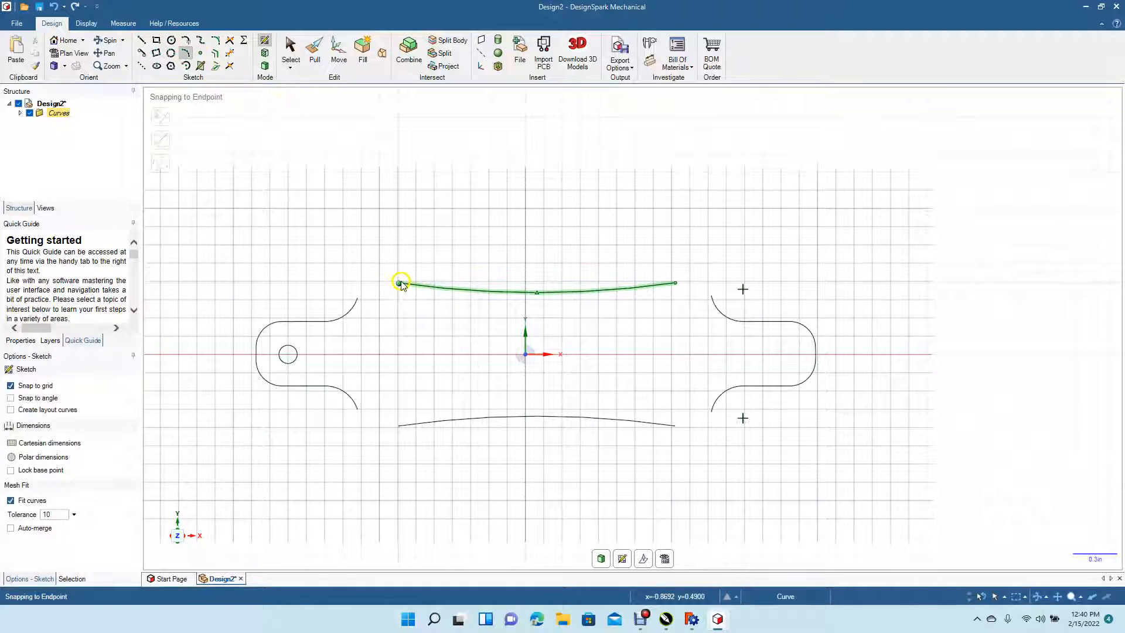
{"action": "scroll", "coordinate": [399, 294], "scroll_direction": "up", "scroll_amount": 3}
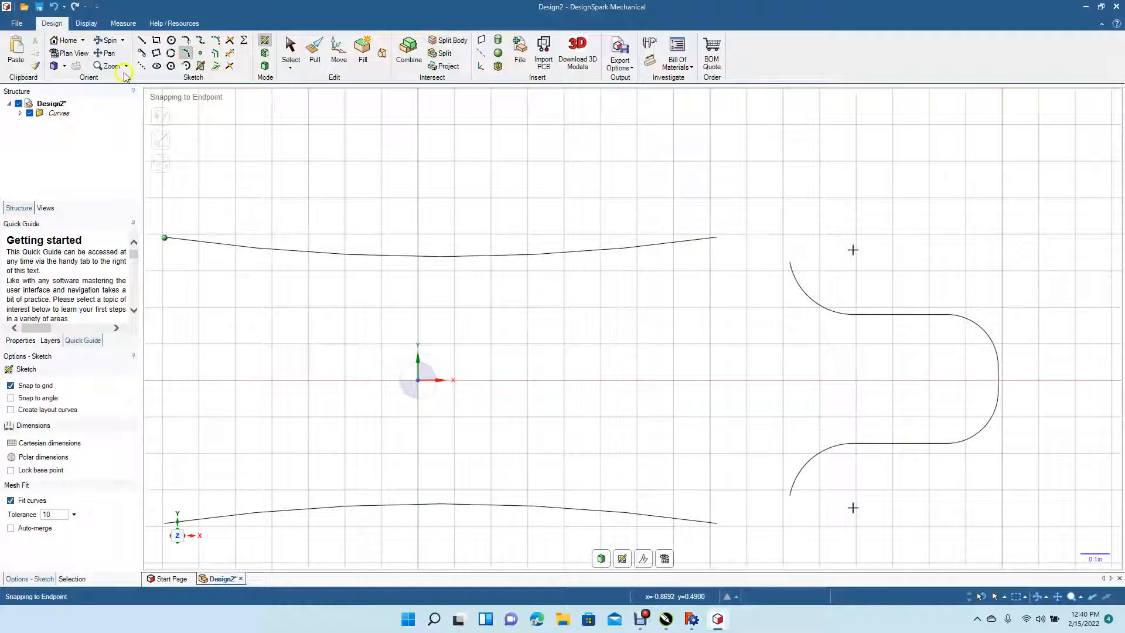
{"action": "left_click", "coordinate": [112, 53]}
{"action": "left_click_drag", "start_coordinate": [273, 251], "coordinate": [557, 304]}
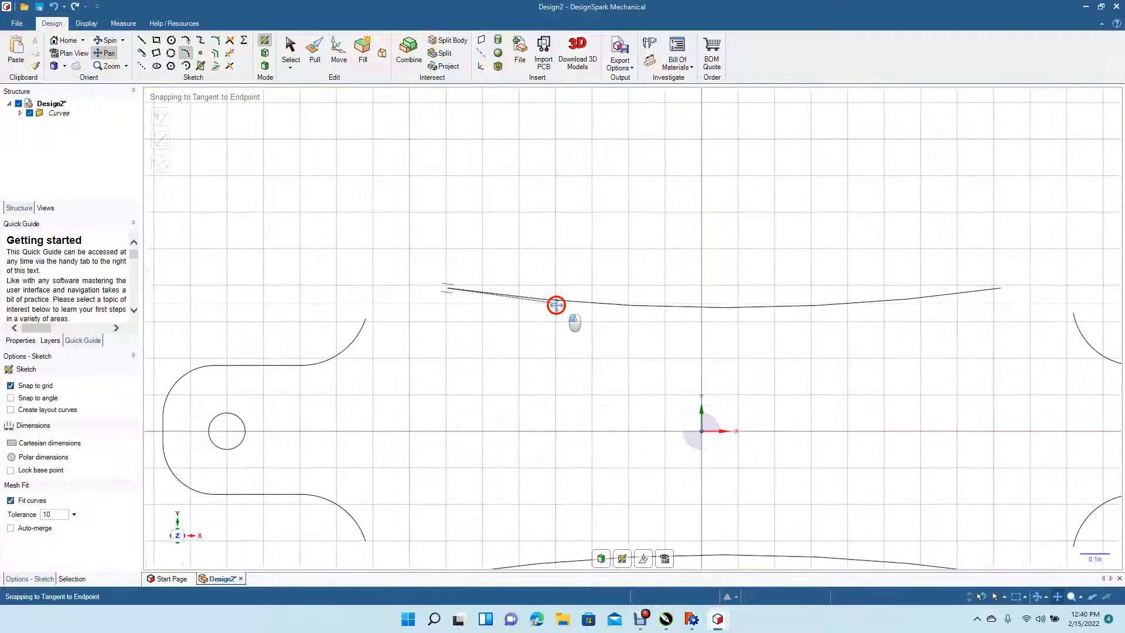
{"action": "left_click", "coordinate": [185, 42]}
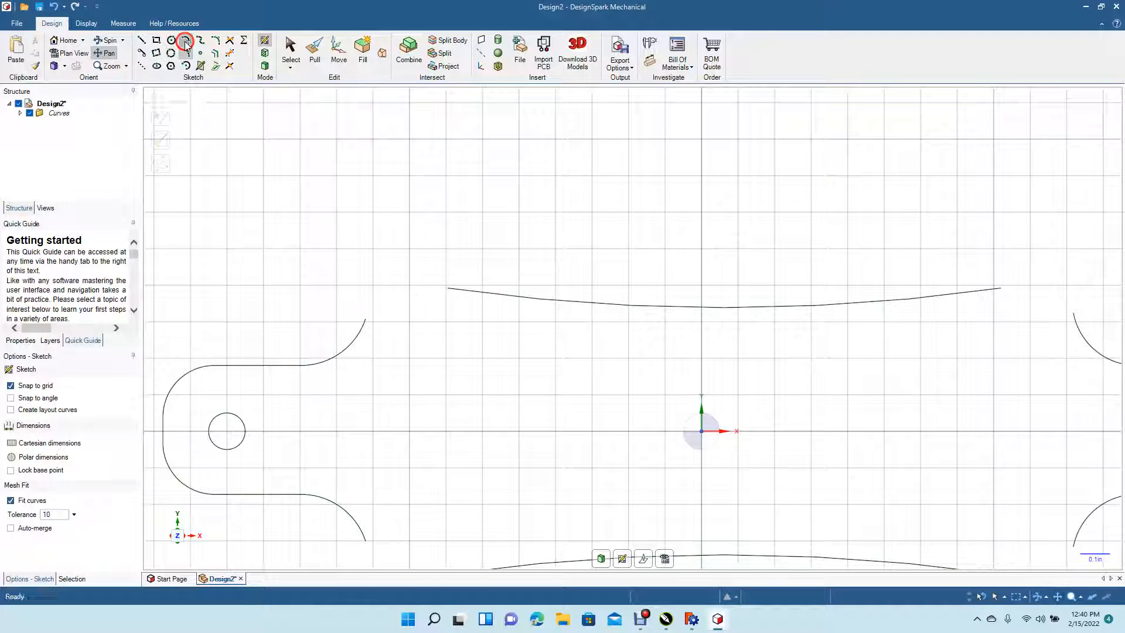
{"action": "left_click", "coordinate": [450, 288]}
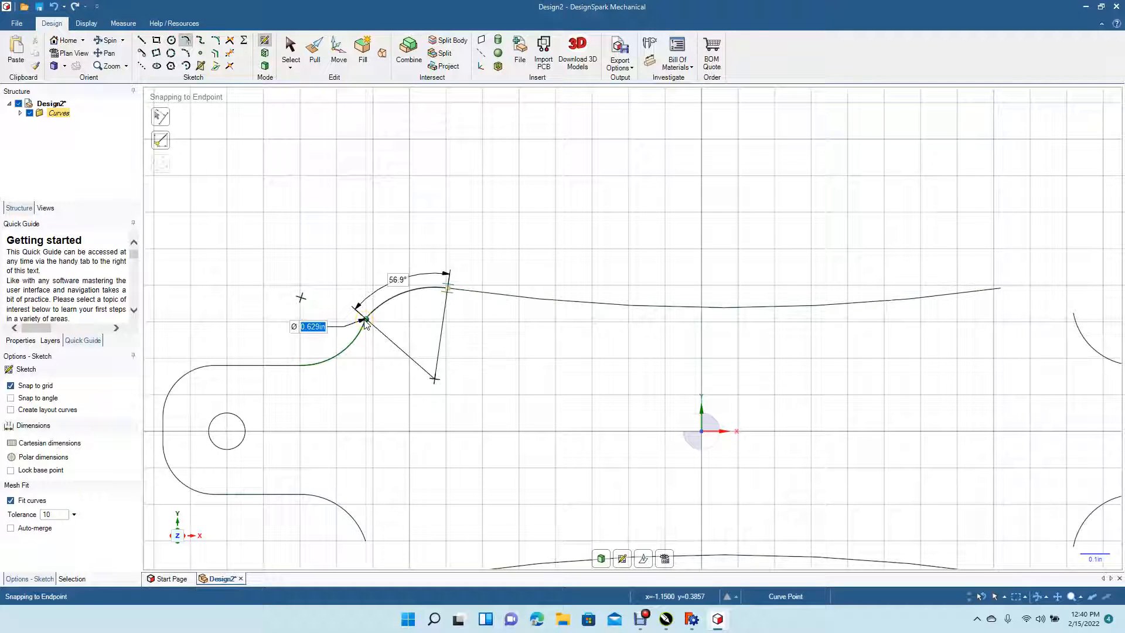
{"action": "left_click", "coordinate": [364, 322]}
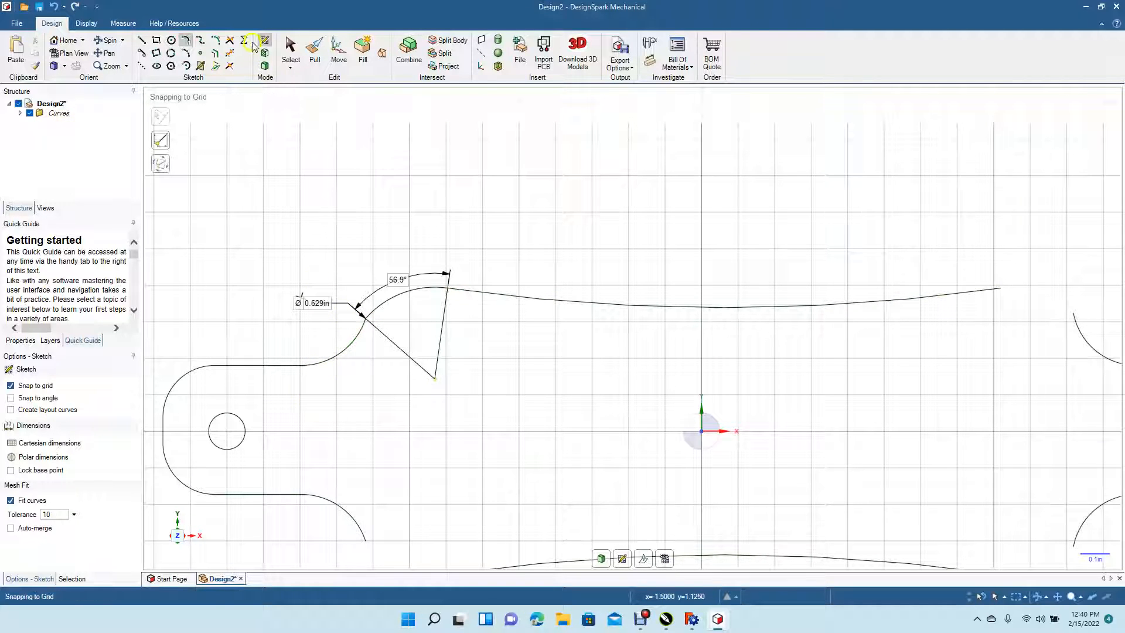
{"action": "left_click", "coordinate": [290, 47]}
{"action": "left_click", "coordinate": [320, 187]}
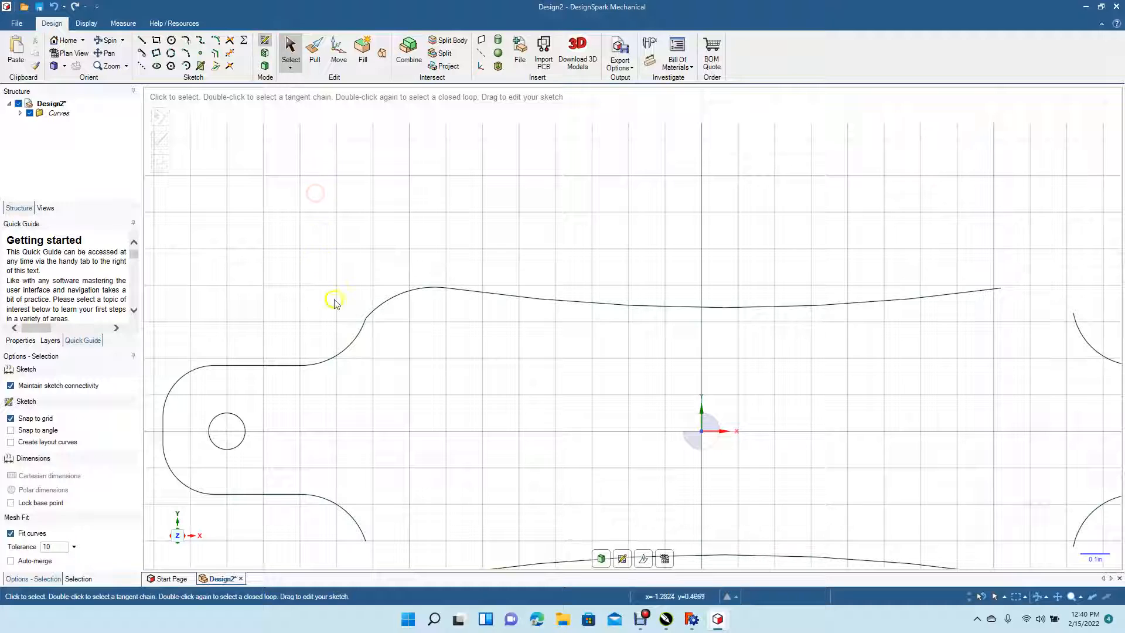
- Try a tangent arc about 0.395 in in diameter at the lower left corner, and undo both left corner arcs
{"action": "left_click", "coordinate": [111, 53]}
{"action": "left_click_drag", "start_coordinate": [331, 339], "coordinate": [339, 207]}
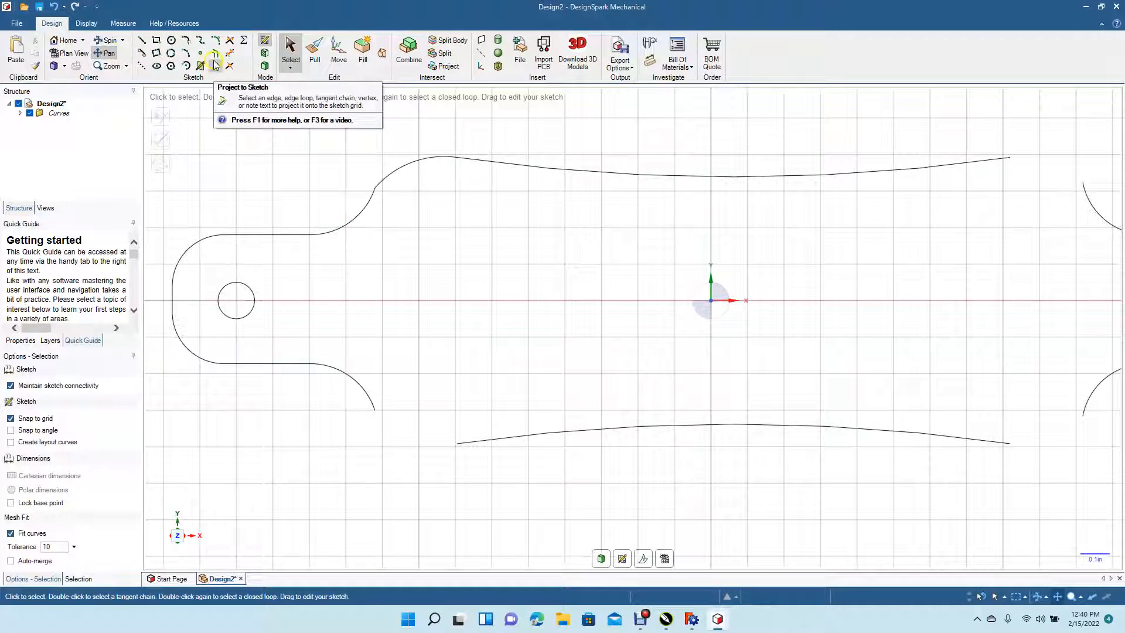
{"action": "left_click", "coordinate": [187, 41]}
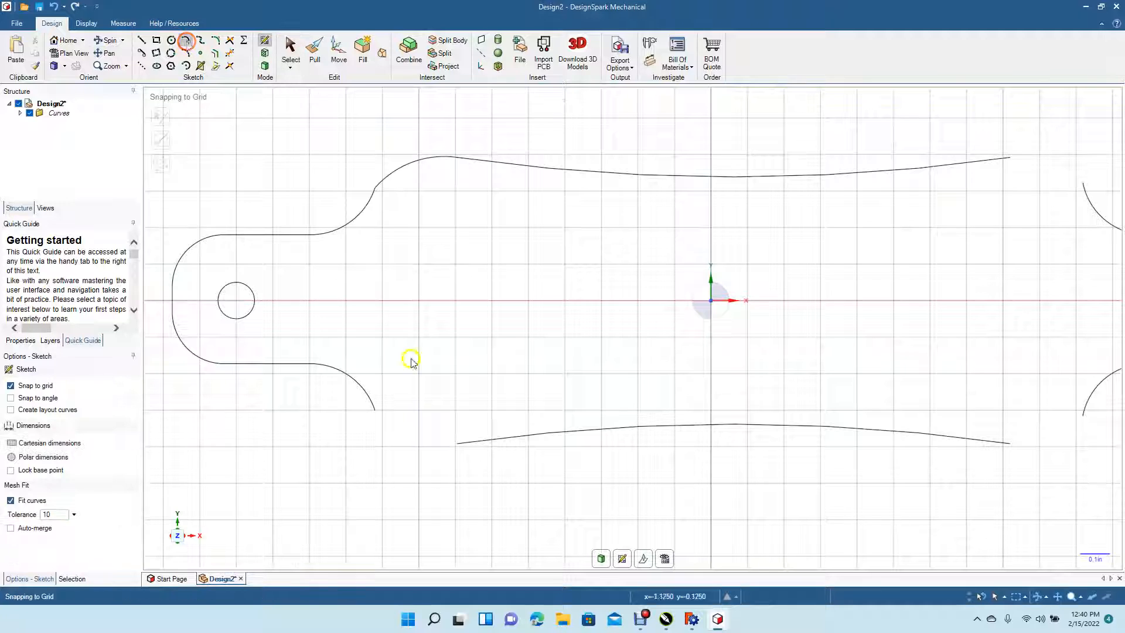
{"action": "left_click", "coordinate": [375, 410]}
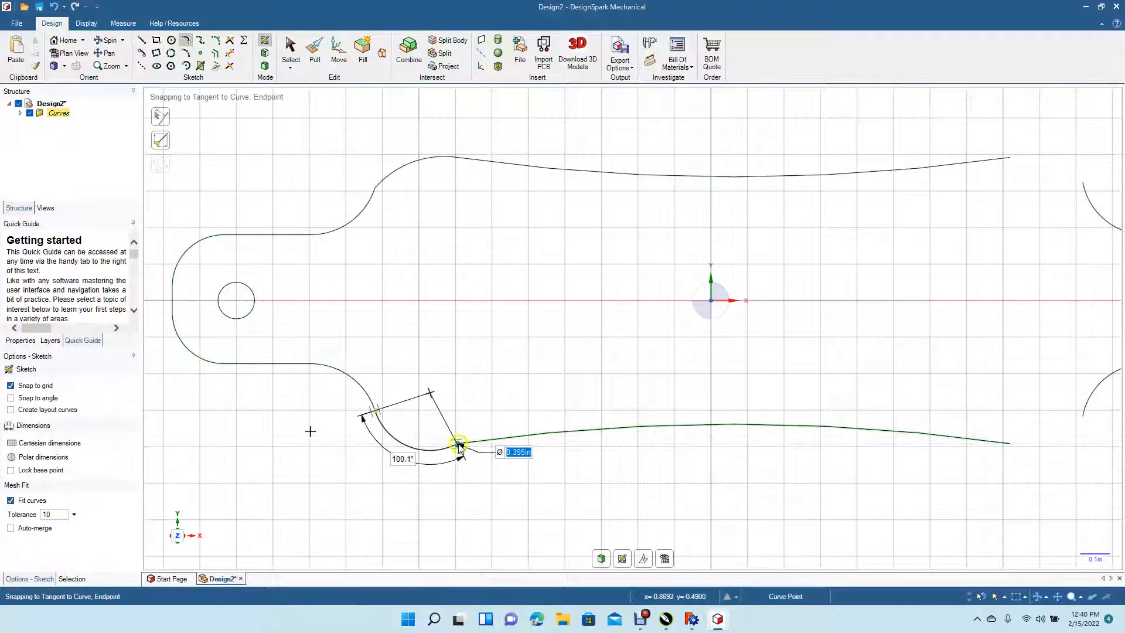
{"action": "left_click", "coordinate": [459, 446]}
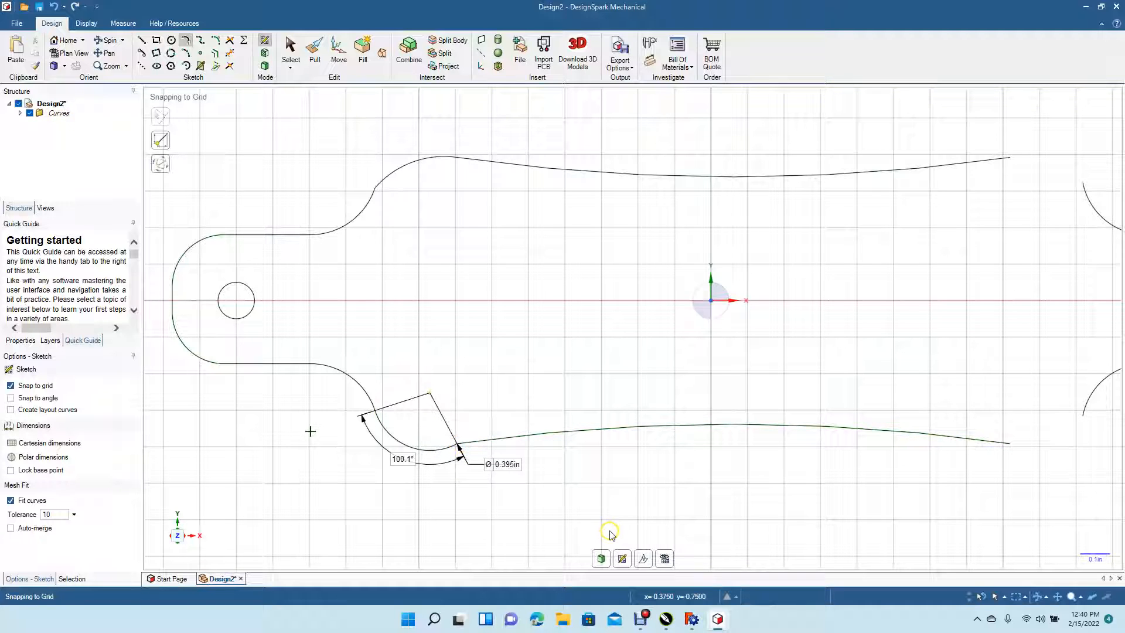
{"action": "key", "text": "ctrl+z"}
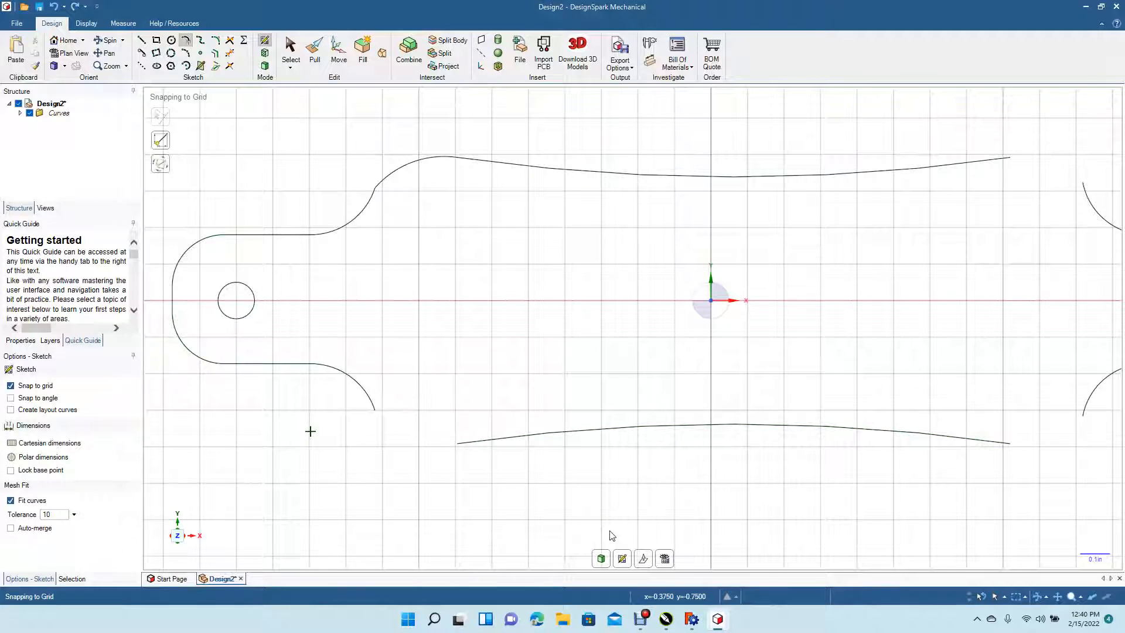
{"action": "key", "text": "ctrl+z"}
{"action": "left_click", "coordinate": [425, 133]}
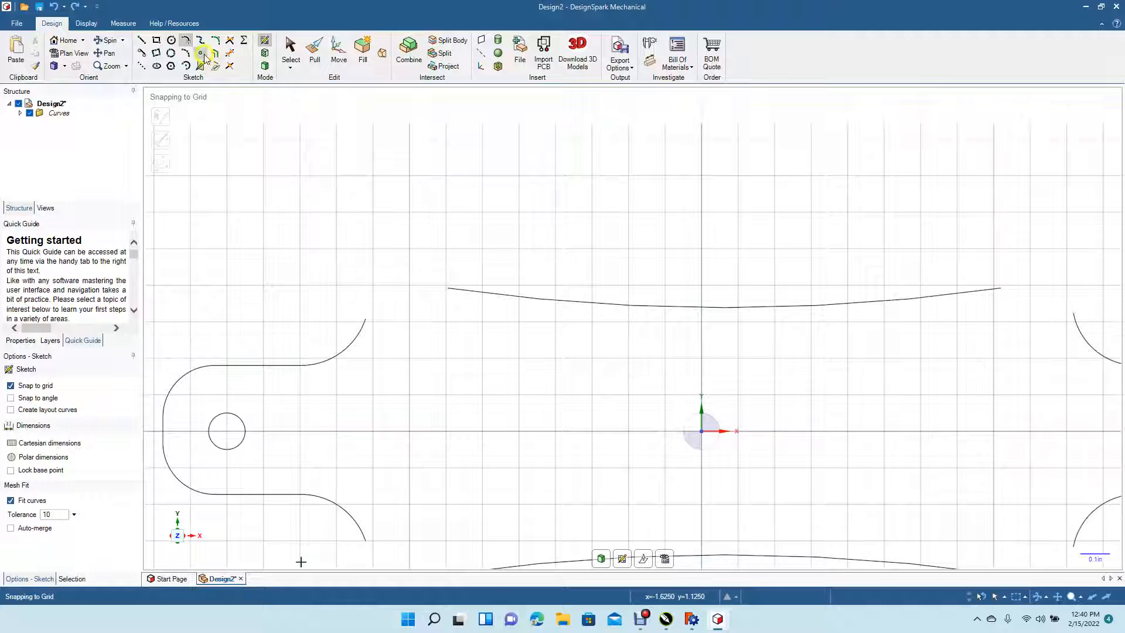
- Turn off grid snapping and join the upper left neck curve to the long upper arc with a three-point arc, about 0.232 in radius
{"action": "left_click", "coordinate": [185, 53]}
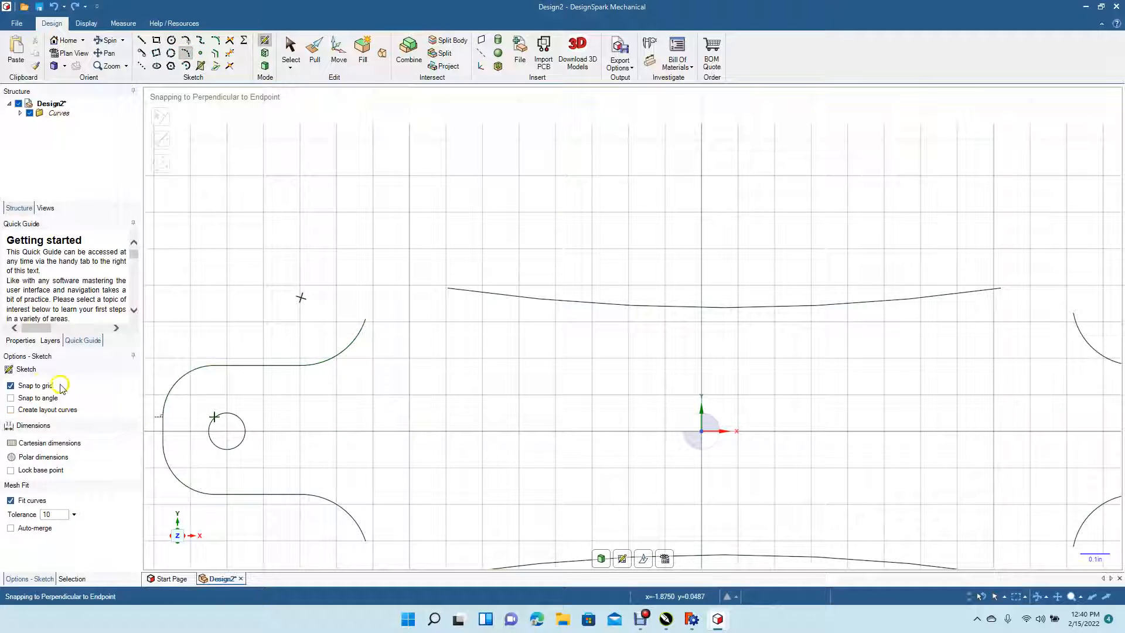
{"action": "left_click", "coordinate": [35, 386]}
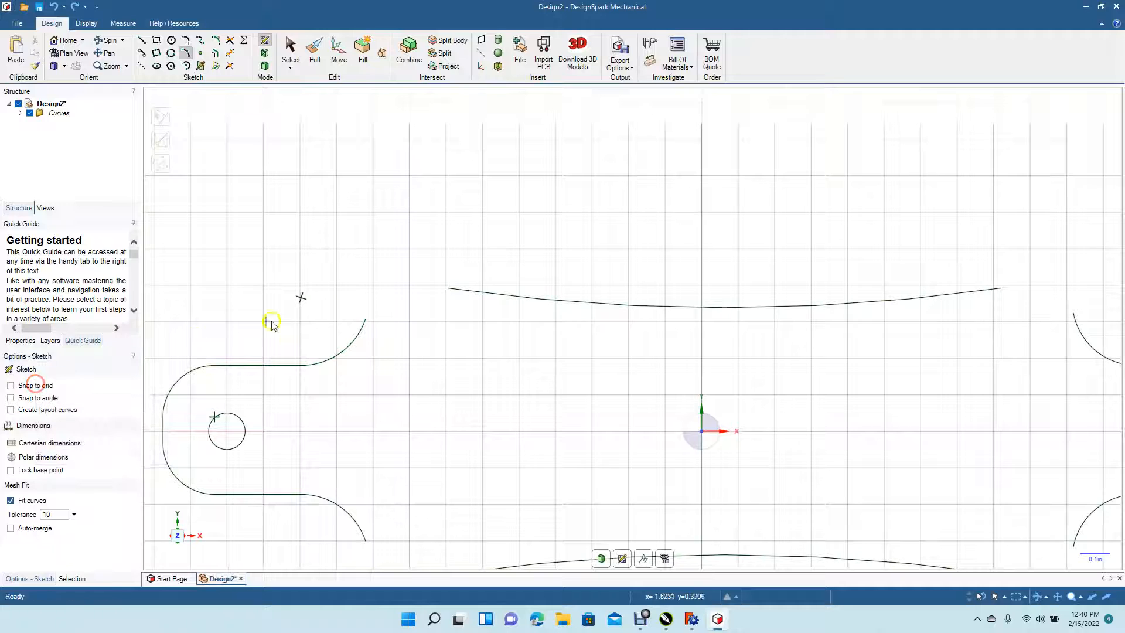
{"action": "left_click", "coordinate": [366, 319]}
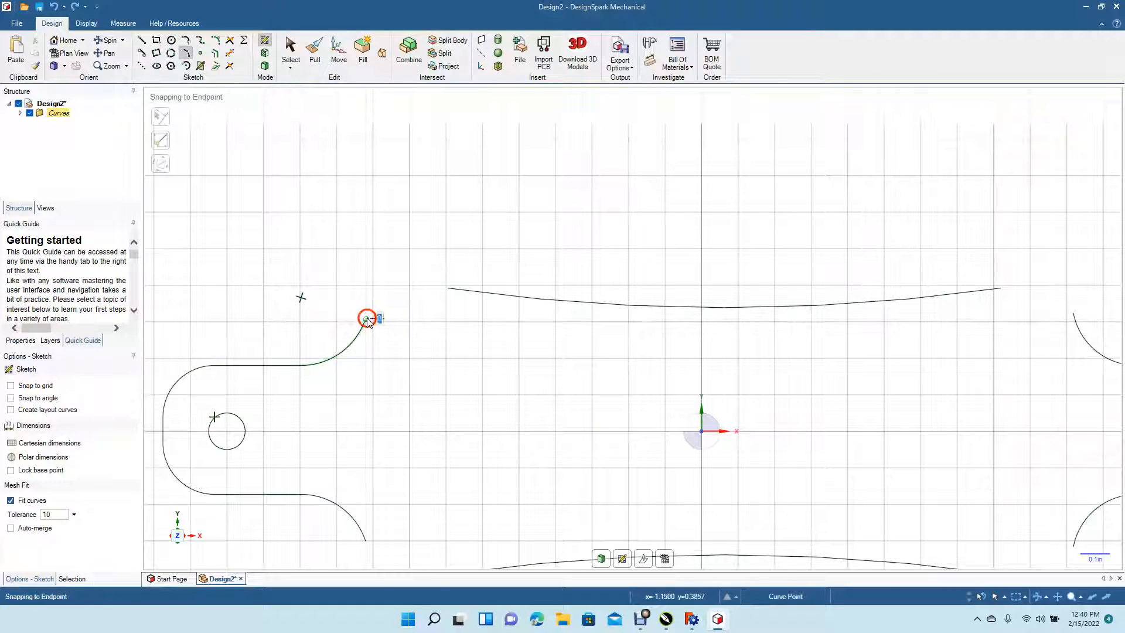
{"action": "left_click", "coordinate": [448, 289]}
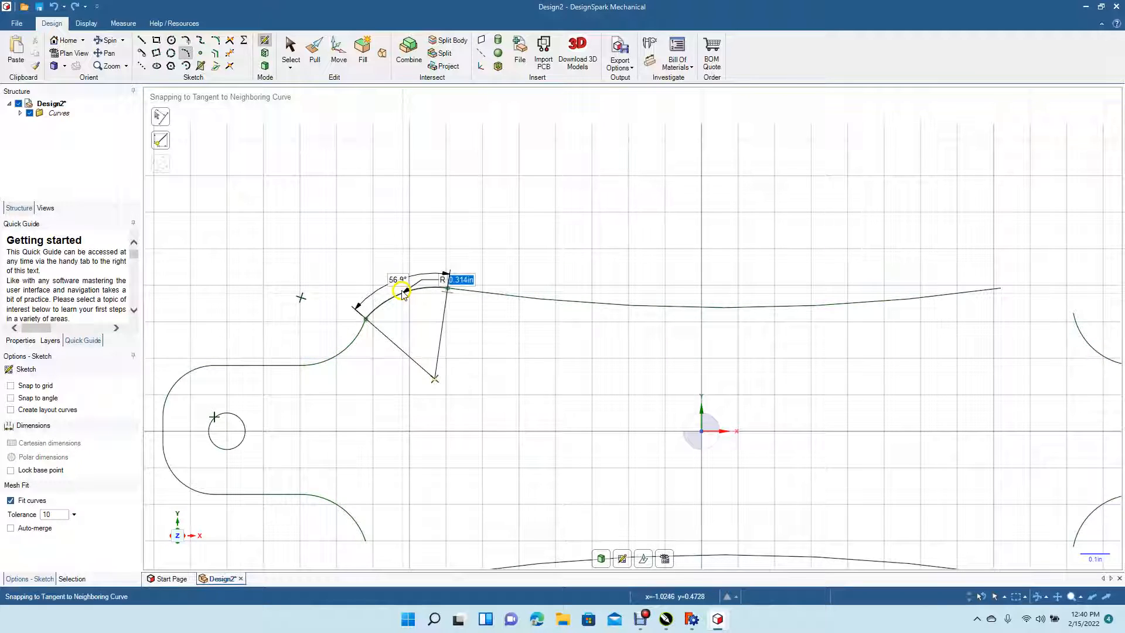
{"action": "left_click", "coordinate": [403, 291]}
{"action": "left_click", "coordinate": [404, 292]}
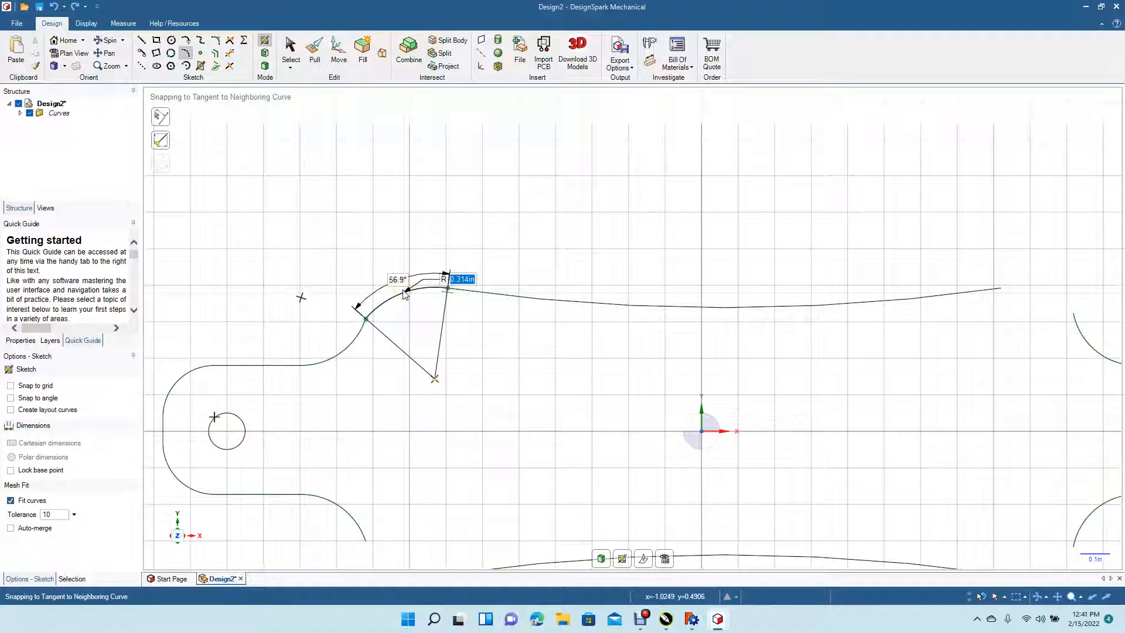
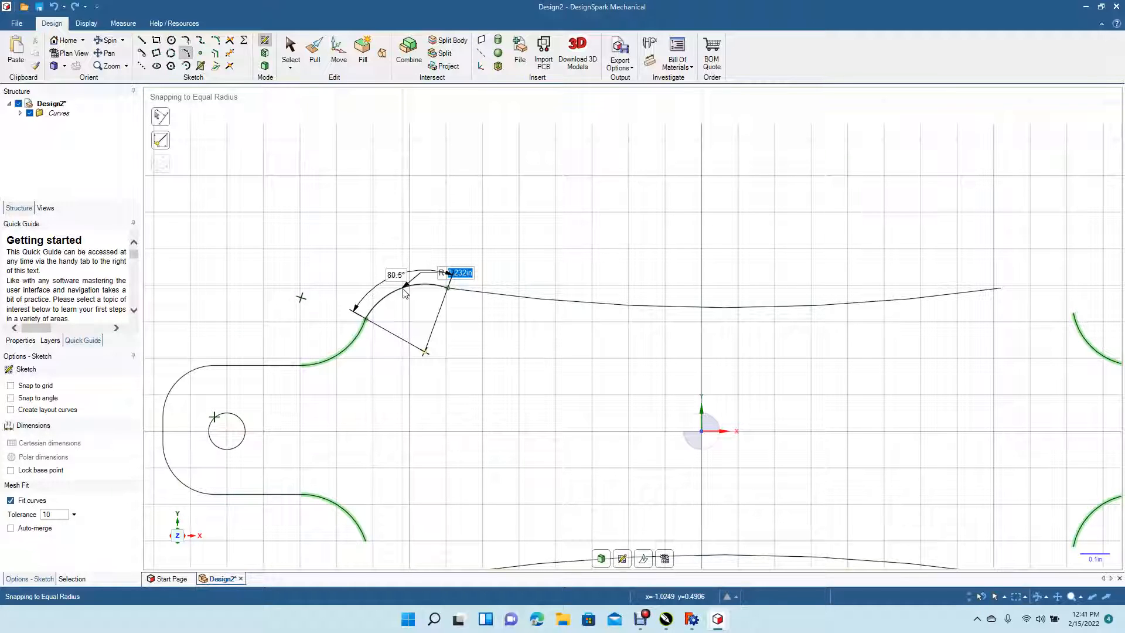
{"action": "left_click", "coordinate": [404, 293]}
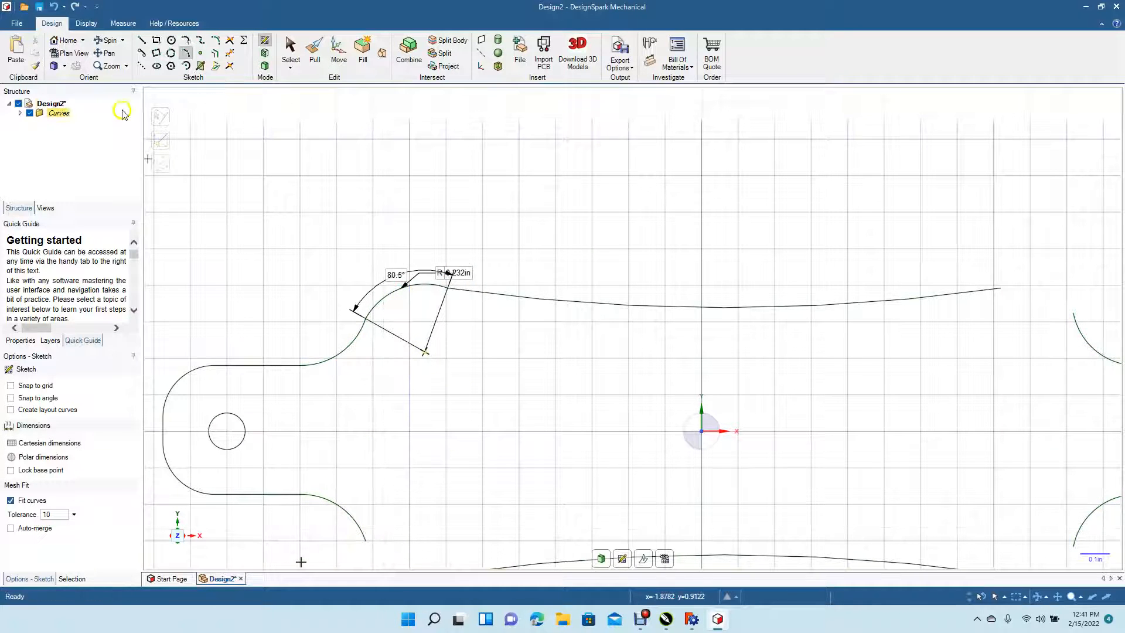
- Join the lower left neck curve to the long lower arc with a three-point arc, about 0.232 in radius
{"action": "left_click", "coordinate": [108, 53]}
{"action": "left_click_drag", "start_coordinate": [253, 298], "coordinate": [365, 105]}
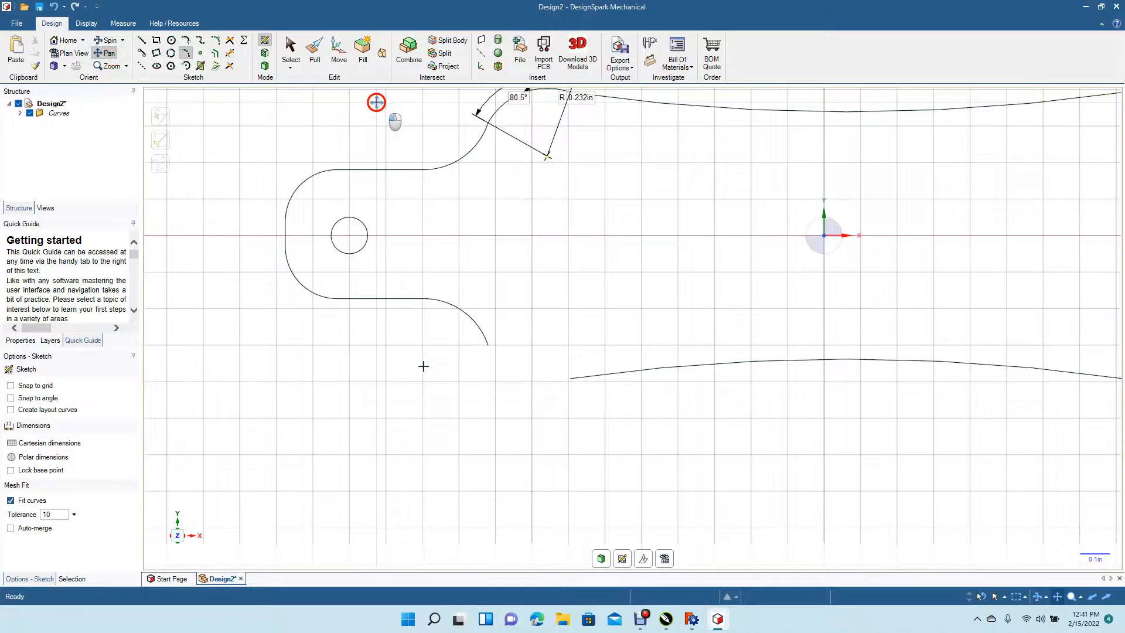
{"action": "left_click", "coordinate": [185, 53]}
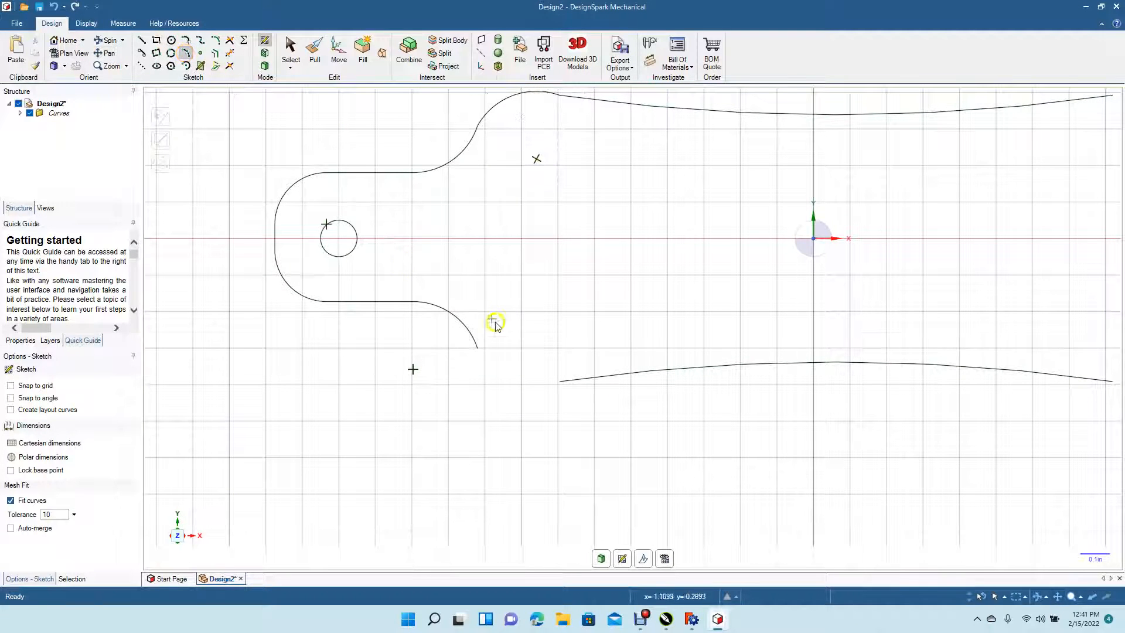
{"action": "left_click", "coordinate": [479, 349]}
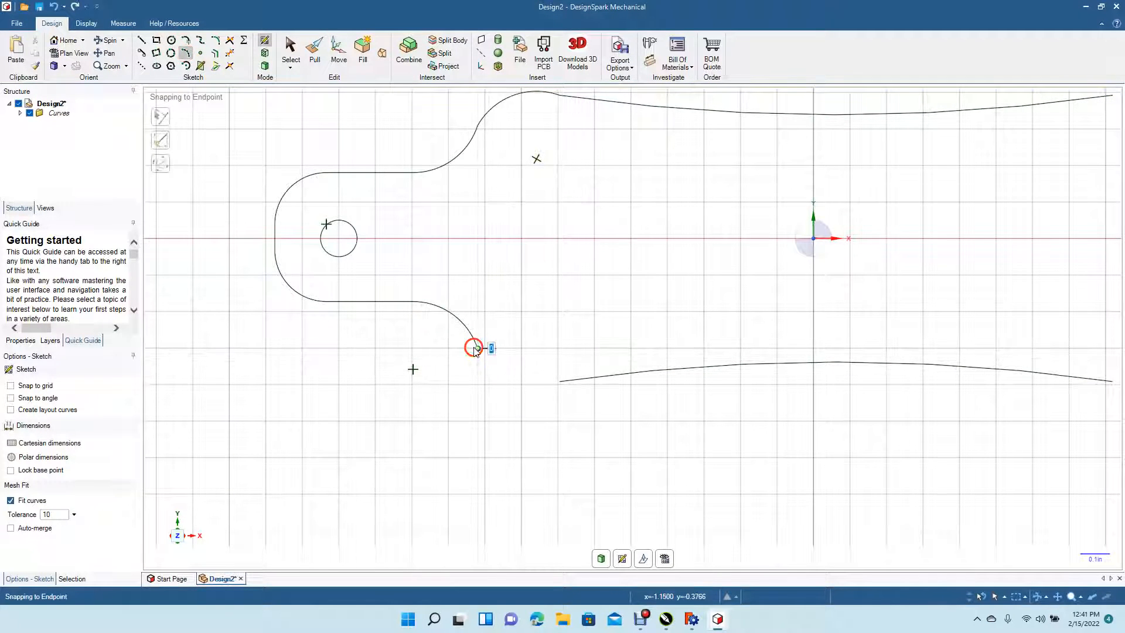
{"action": "left_click", "coordinate": [559, 382]}
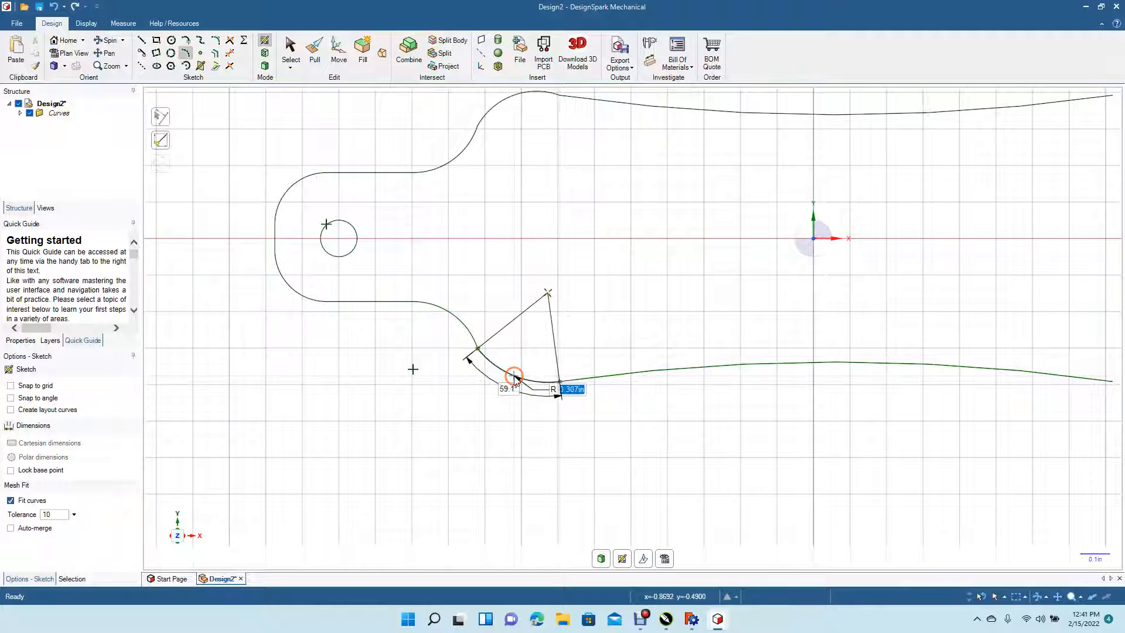
{"action": "left_click", "coordinate": [510, 381]}
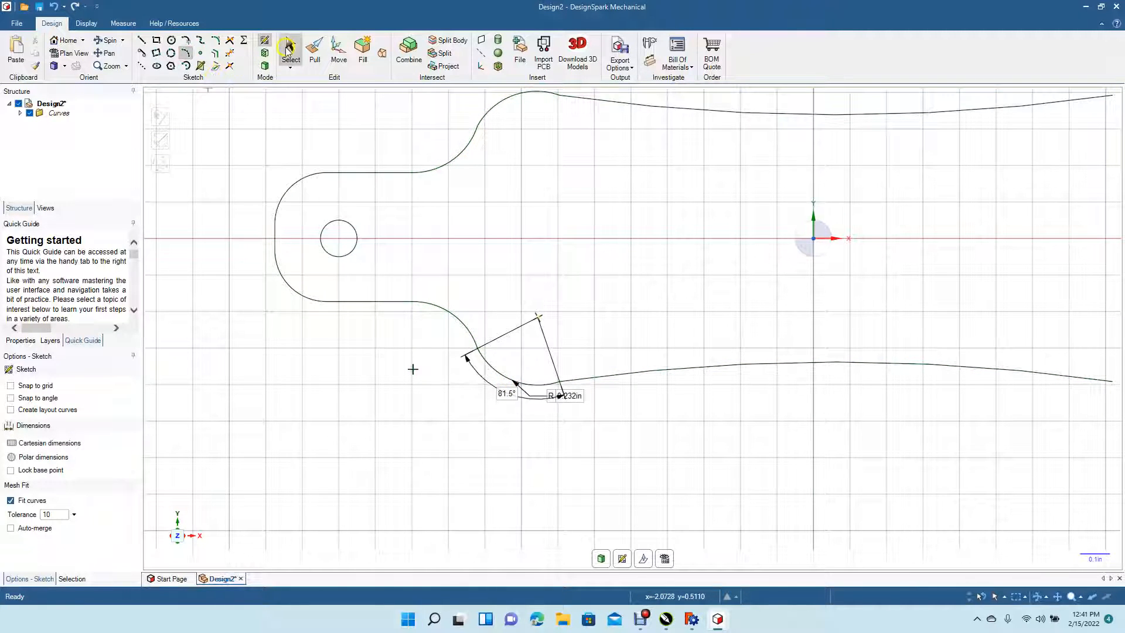
{"action": "left_click", "coordinate": [288, 50]}
- Join the long upper arc to the upper right neck curve with a three-point arc, about 0.22 in radius
{"action": "left_click", "coordinate": [106, 52]}
{"action": "mouse_move", "coordinate": [759, 350]}
{"action": "left_mouse_down"}
{"action": "mouse_move", "coordinate": [337, 387]}
{"action": "mouse_move", "coordinate": [279, 428]}
{"action": "mouse_move", "coordinate": [271, 449]}
{"action": "left_mouse_up"}
{"action": "left_click", "coordinate": [185, 54]}
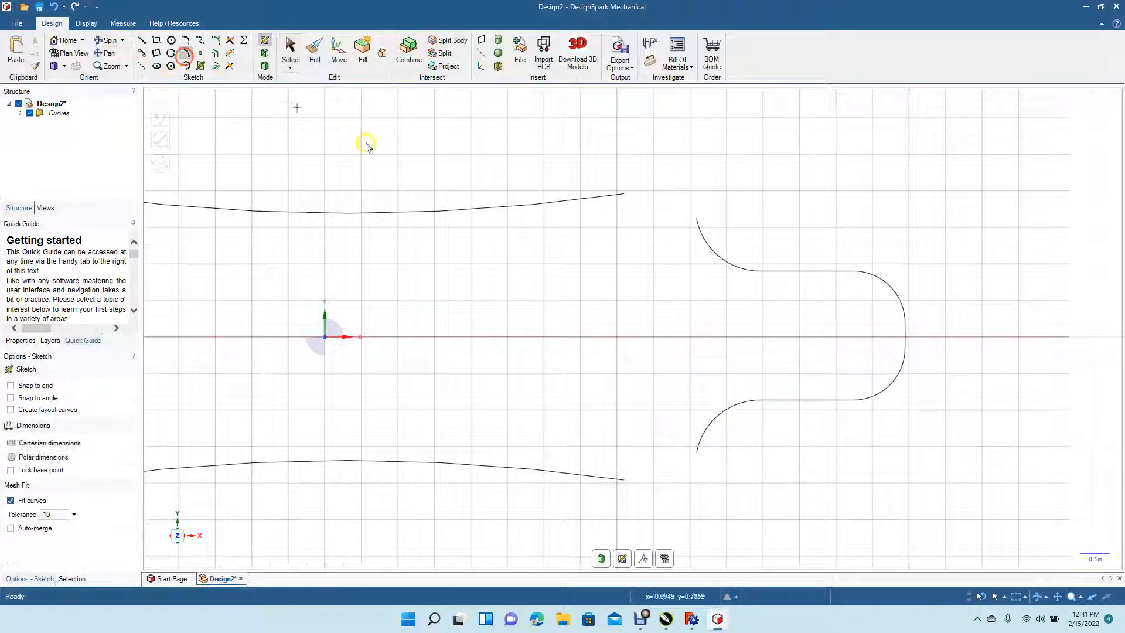
{"action": "left_click", "coordinate": [698, 221]}
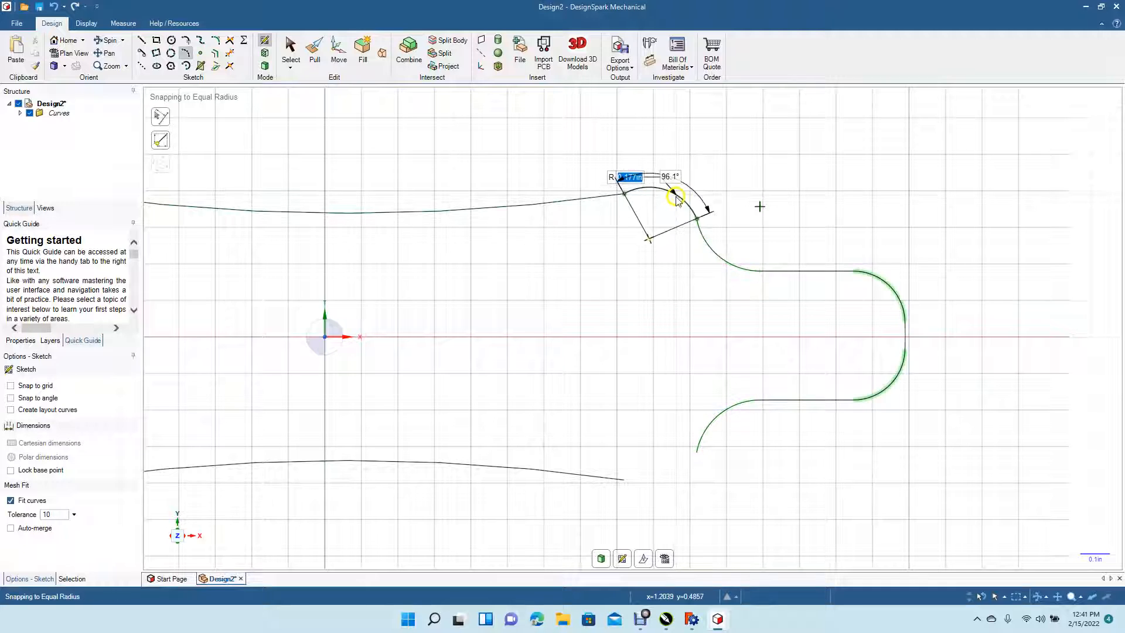
{"action": "left_click", "coordinate": [675, 199]}
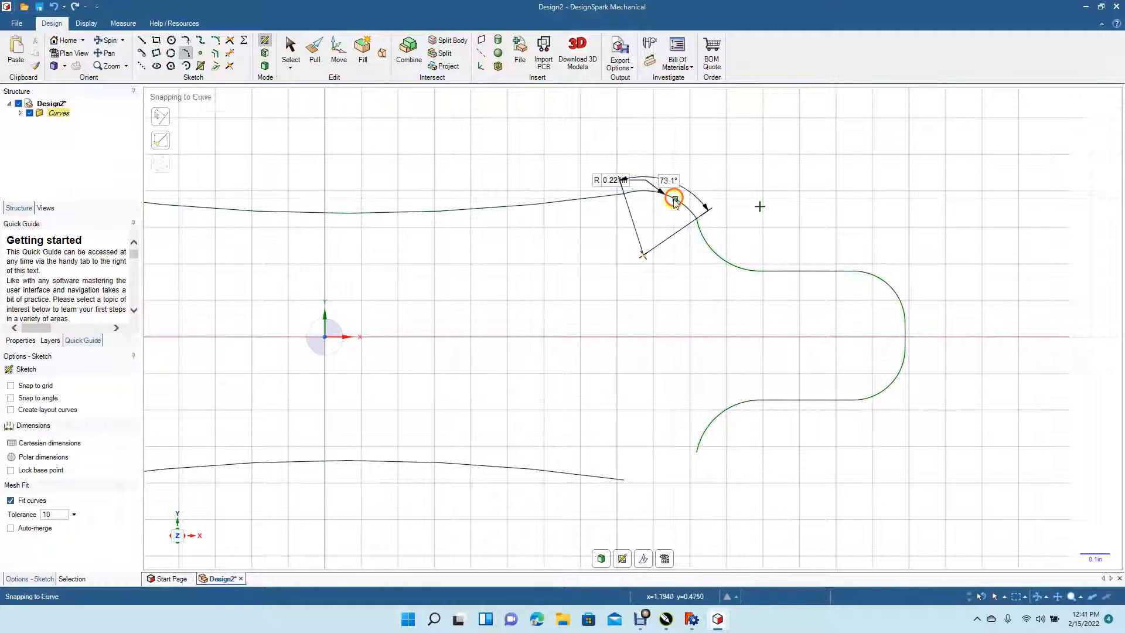
- Join the long lower arc to the lower right neck curve with a three-point arc, about 0.232 in radius
{"action": "left_click", "coordinate": [625, 480]}
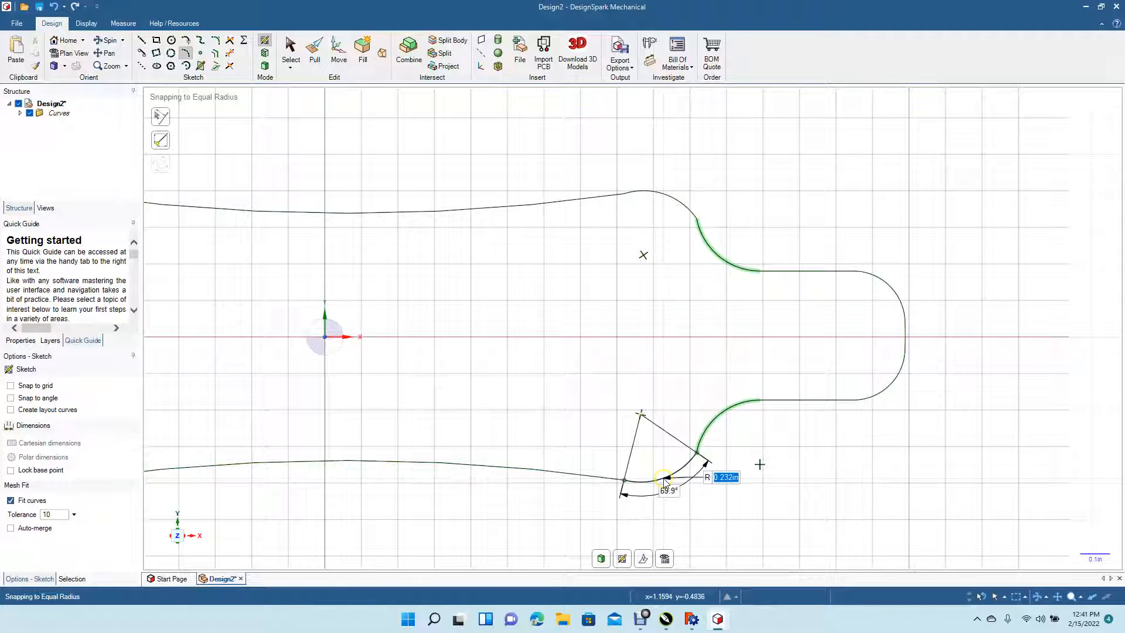
{"action": "left_click", "coordinate": [664, 479]}
{"action": "left_click", "coordinate": [291, 53]}
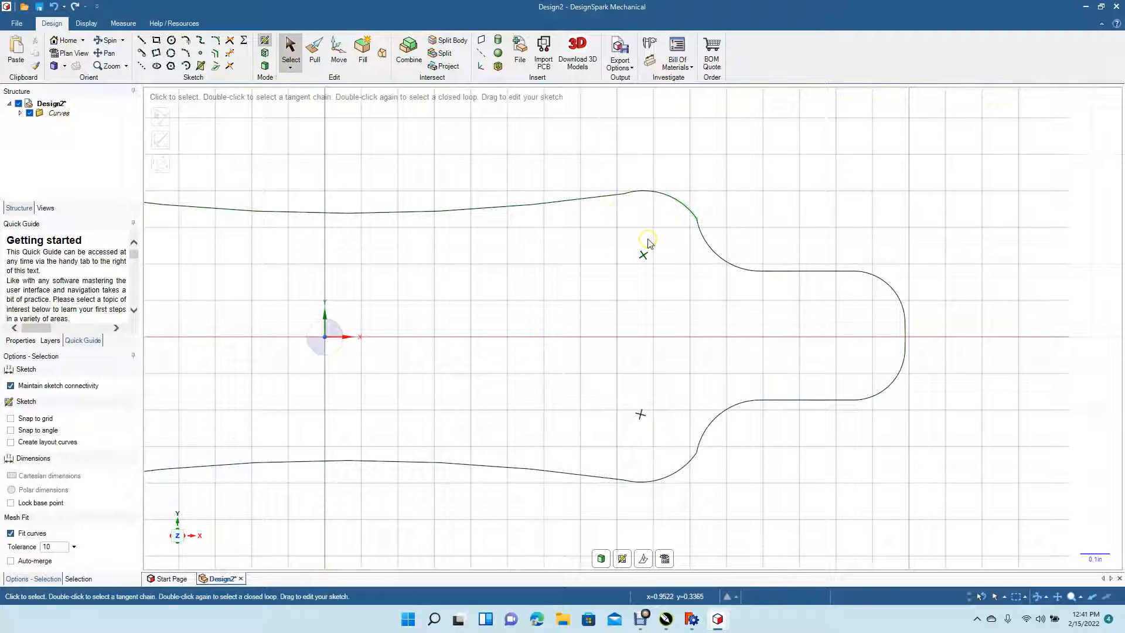
- Turn the closed deck outline into a surface with the Pull tool
{"action": "scroll", "coordinate": [648, 239], "scroll_direction": "down", "scroll_amount": 2, "text": "ctrl"}
{"action": "scroll", "coordinate": [649, 243], "scroll_direction": "down", "scroll_amount": 2, "text": "ctrl"}
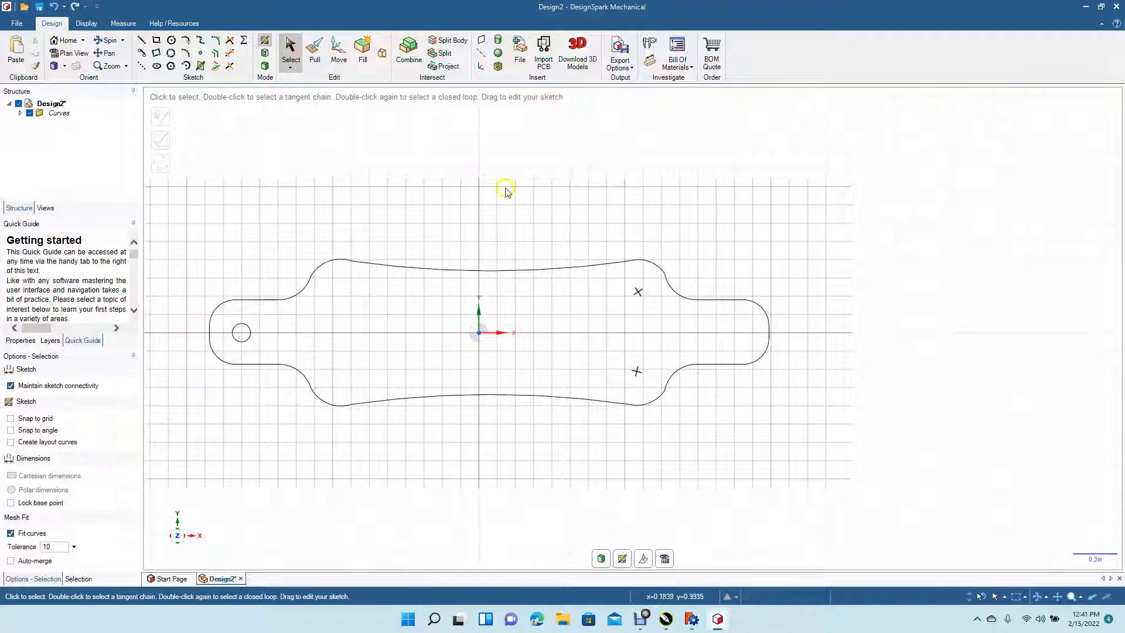
{"action": "left_click", "coordinate": [314, 52]}
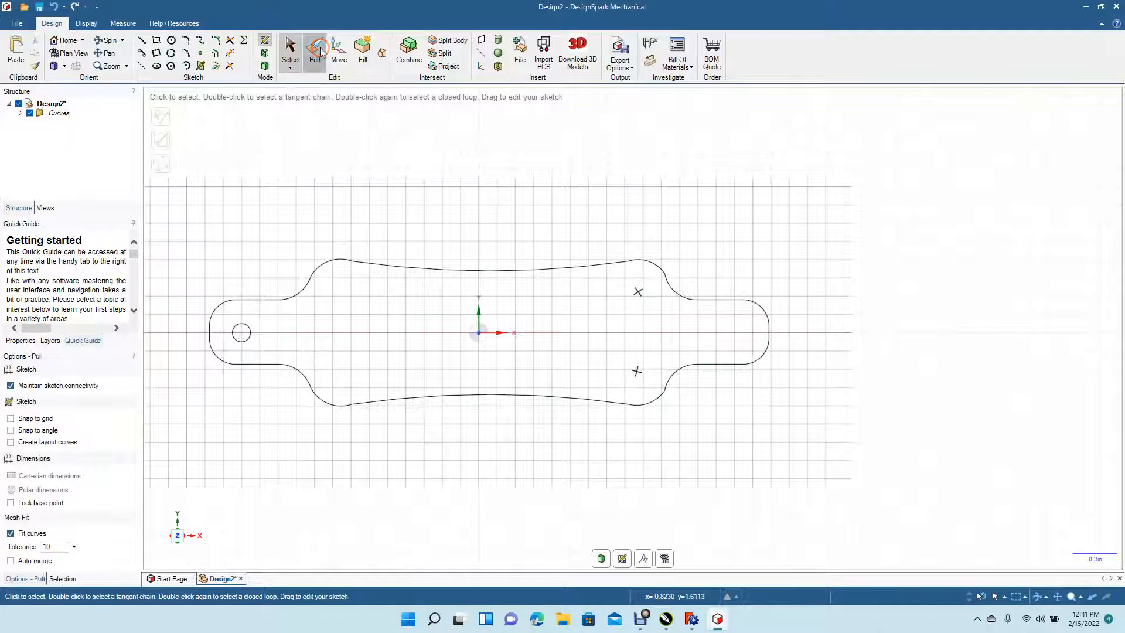
{"action": "left_click", "coordinate": [336, 300]}
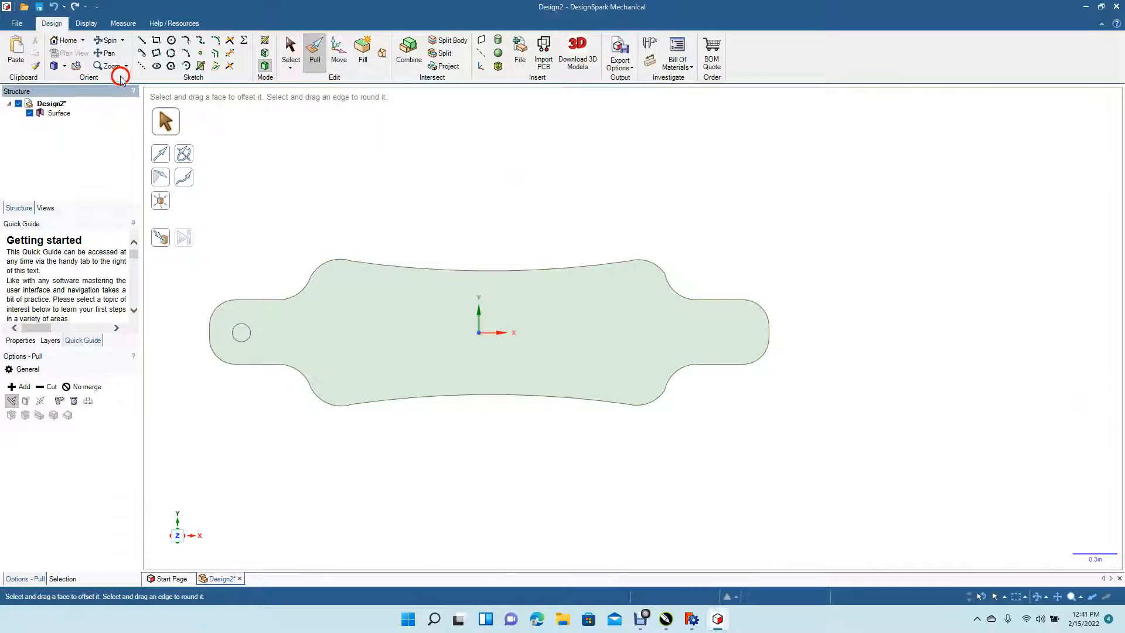
{"action": "left_click", "coordinate": [112, 41]}
{"action": "left_click_drag", "start_coordinate": [601, 271], "coordinate": [530, 287]}
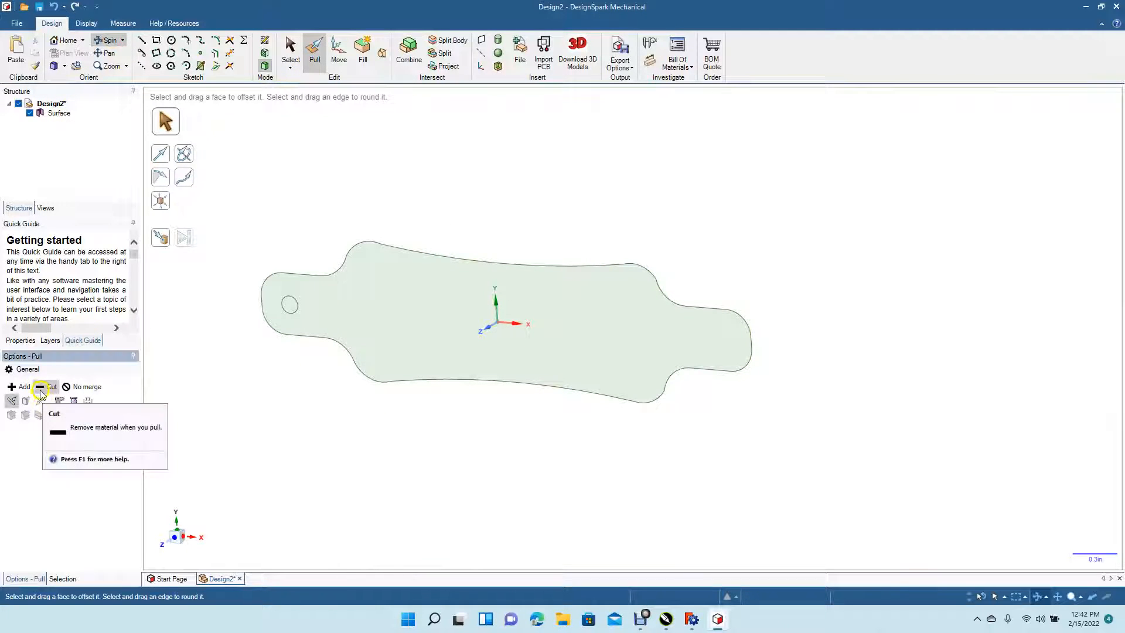
- Pull the deck surface into a solid 0.050 in thick
{"action": "left_click", "coordinate": [279, 63]}
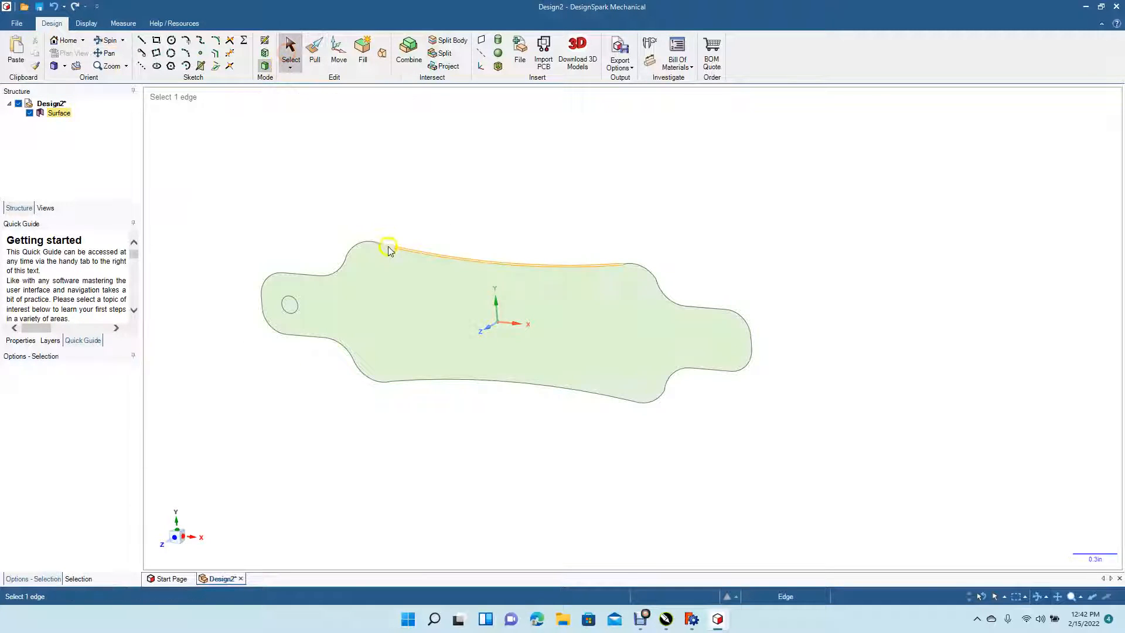
{"action": "left_click", "coordinate": [393, 268]}
{"action": "left_click", "coordinate": [315, 52]}
{"action": "left_click_drag", "start_coordinate": [411, 321], "coordinate": [411, 328]}
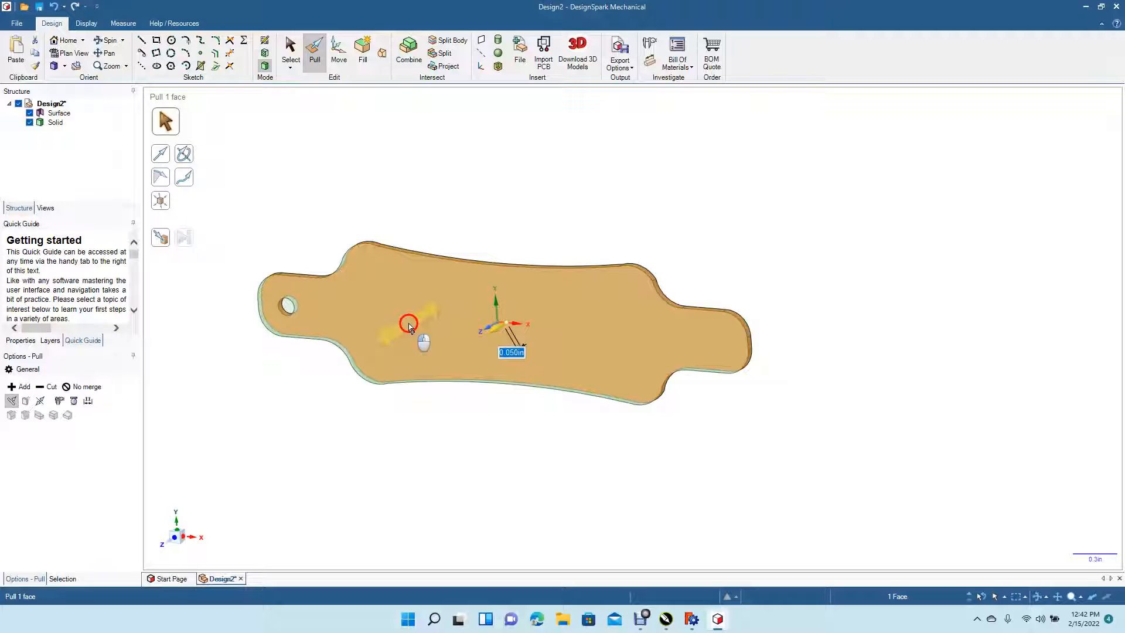
{"action": "left_click", "coordinate": [384, 294]}
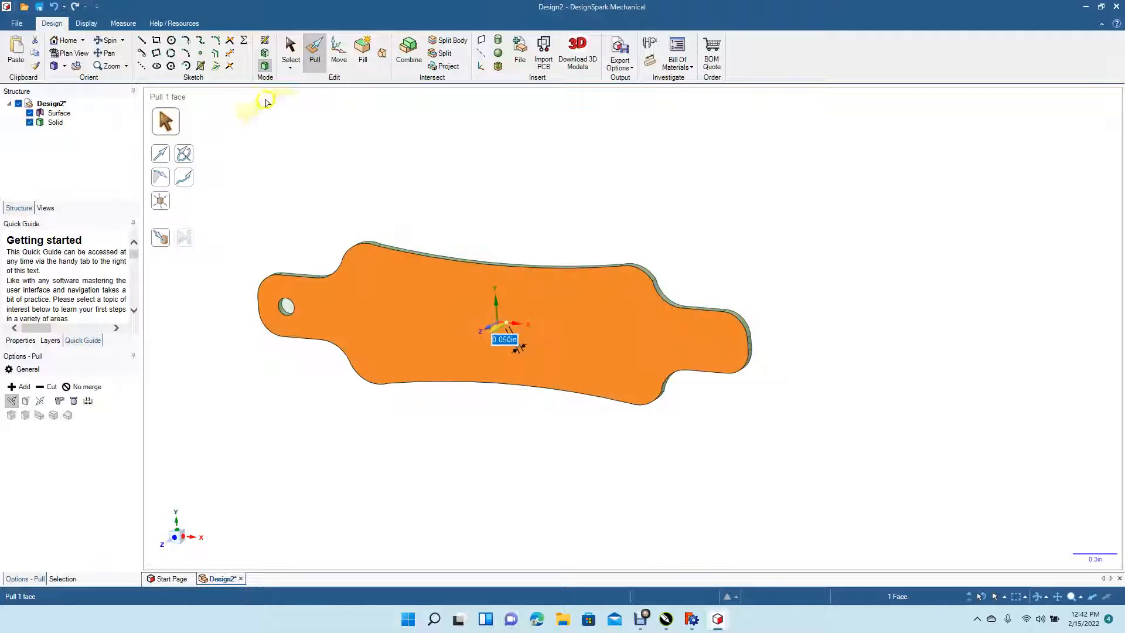
{"action": "left_click", "coordinate": [290, 50]}
{"action": "left_click", "coordinate": [390, 134]}
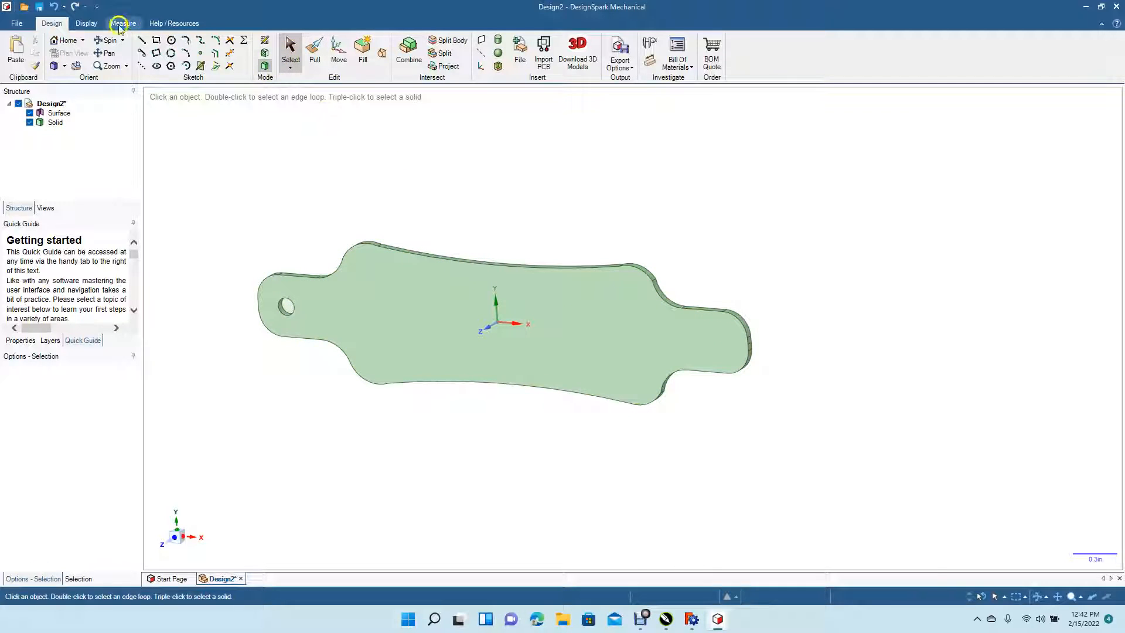
- Import the STEP file LOGO 2.step with the deck face in plan view, and move the logo straight down below the deck
{"action": "left_click", "coordinate": [107, 40]}
{"action": "left_click_drag", "start_coordinate": [297, 141], "coordinate": [347, 125]}
{"action": "key", "text": "Escape"}
{"action": "left_click", "coordinate": [388, 322]}
{"action": "left_click", "coordinate": [69, 52]}
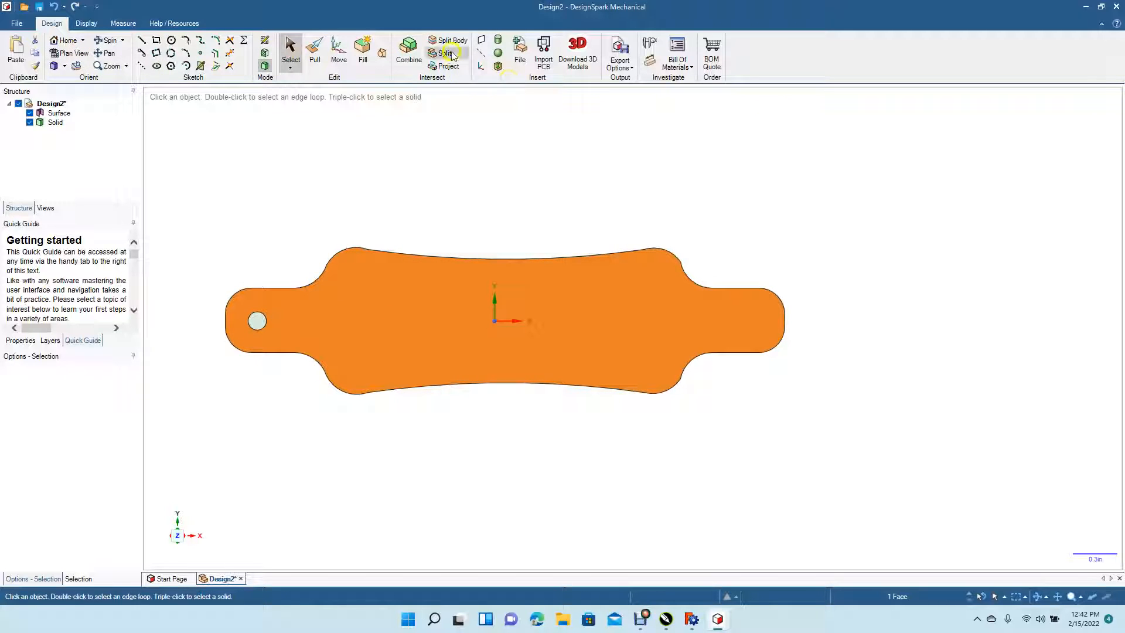
{"action": "left_click", "coordinate": [521, 51]}
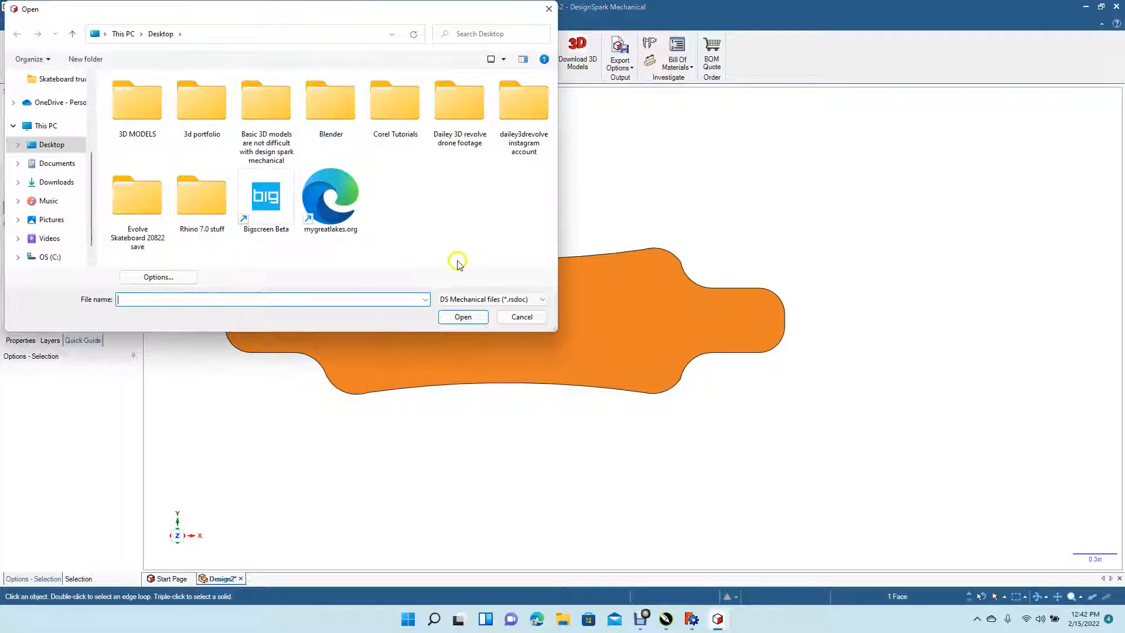
{"action": "left_click", "coordinate": [491, 300]}
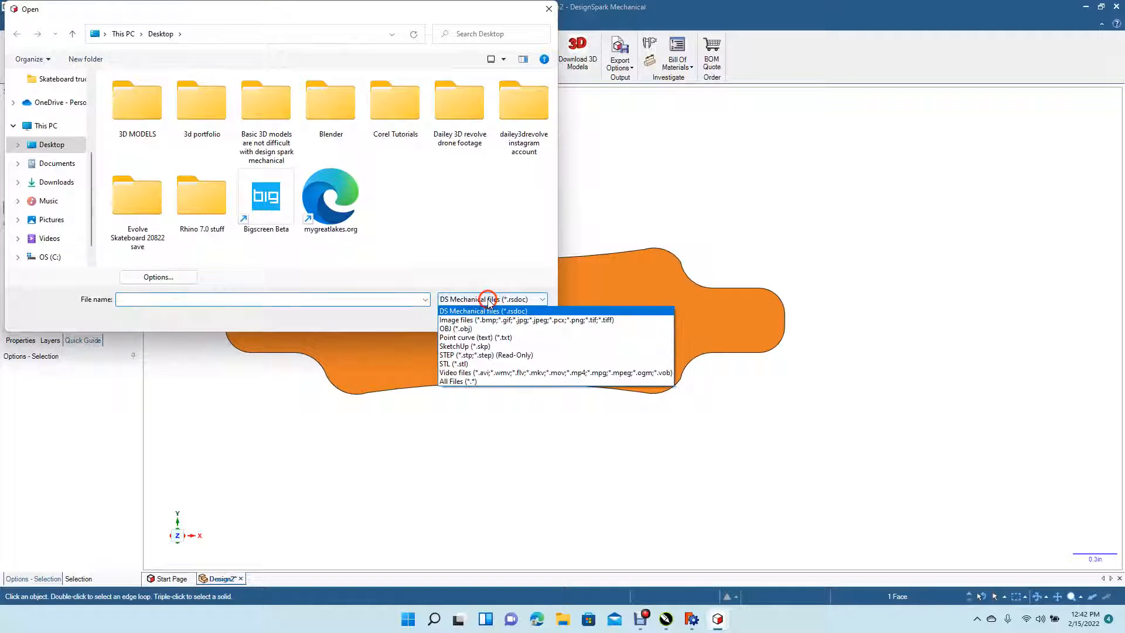
{"action": "left_click", "coordinate": [482, 355]}
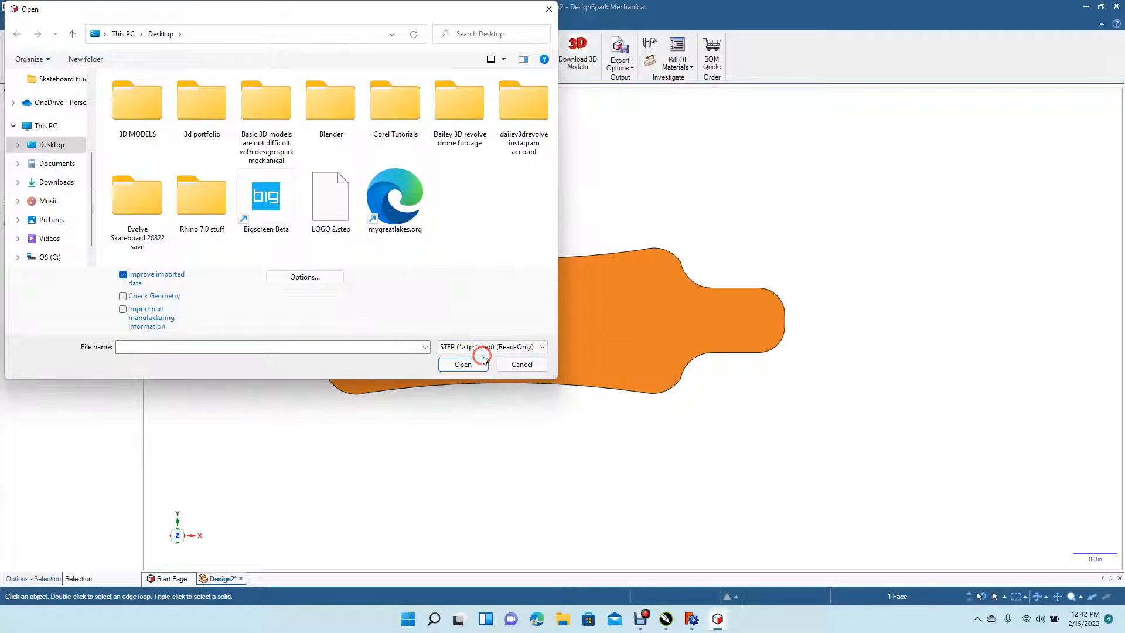
{"action": "double_click", "coordinate": [336, 212]}
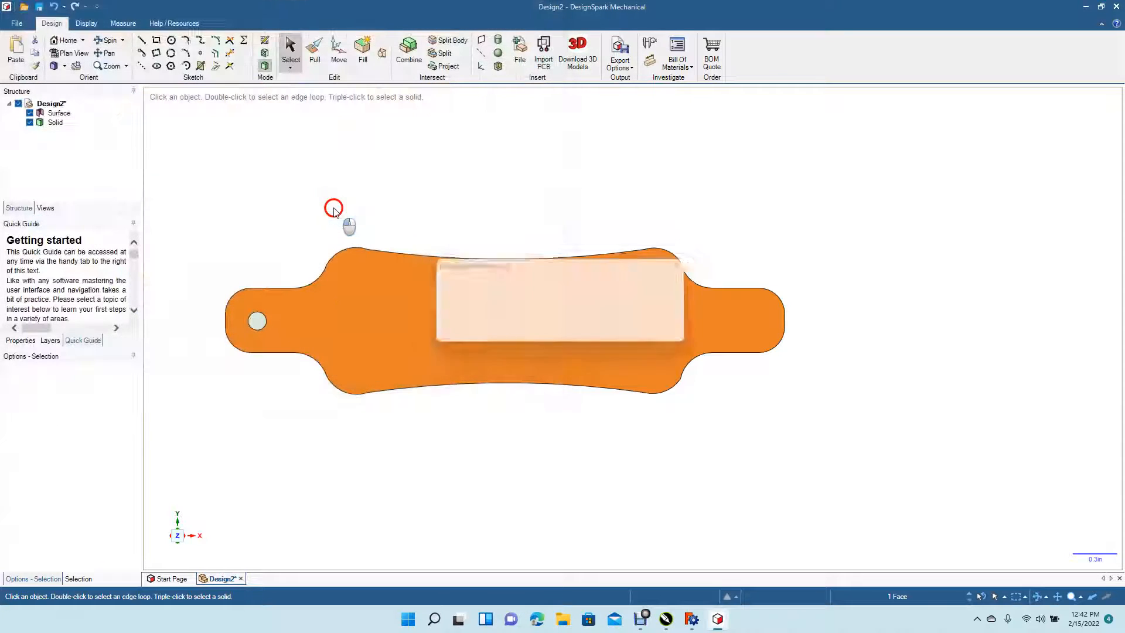
{"action": "left_click", "coordinate": [641, 324]}
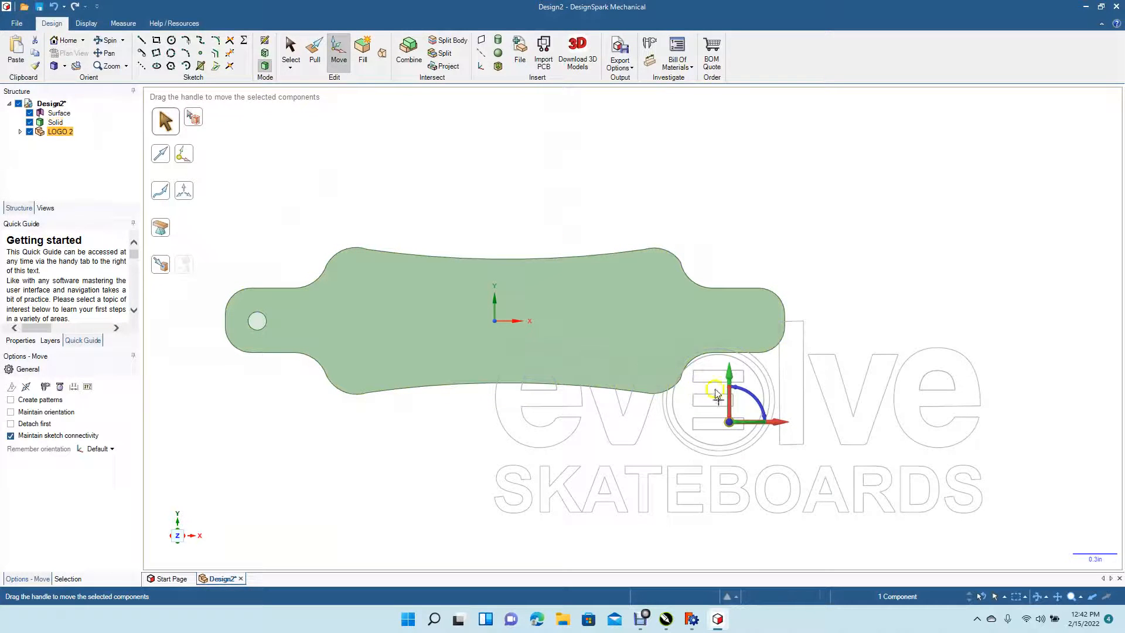
{"action": "left_click_drag", "start_coordinate": [728, 375], "coordinate": [715, 464]}
{"action": "left_click", "coordinate": [830, 375]}
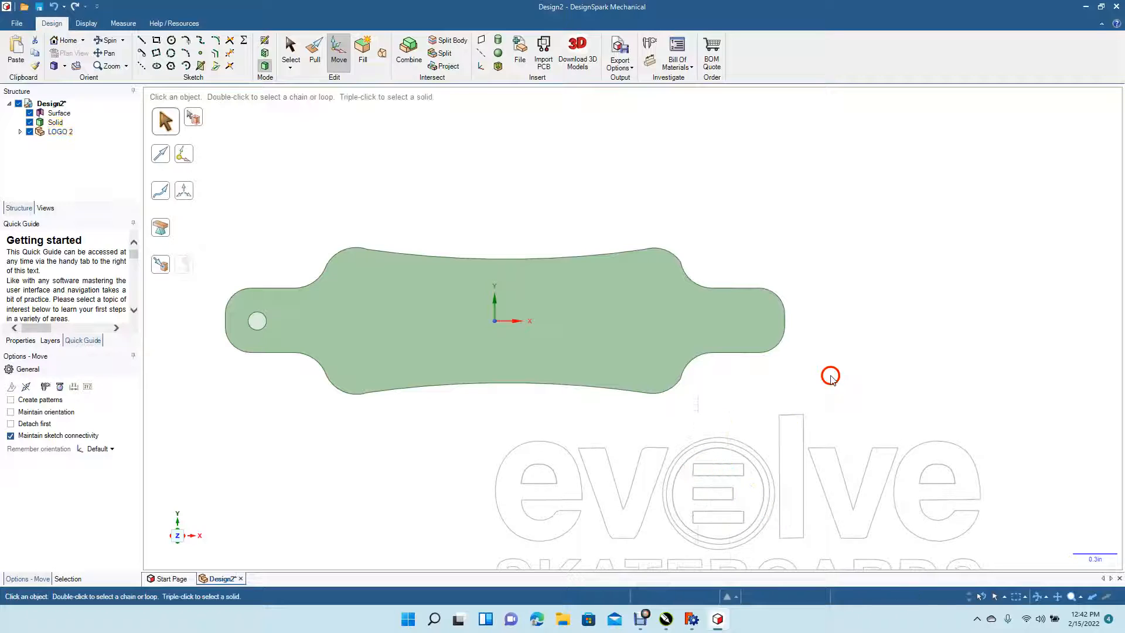
- Try to scale the deck body from an anchor point at the start of its upper left neck curve
{"action": "left_click", "coordinate": [314, 51]}
{"action": "left_click", "coordinate": [386, 307]}
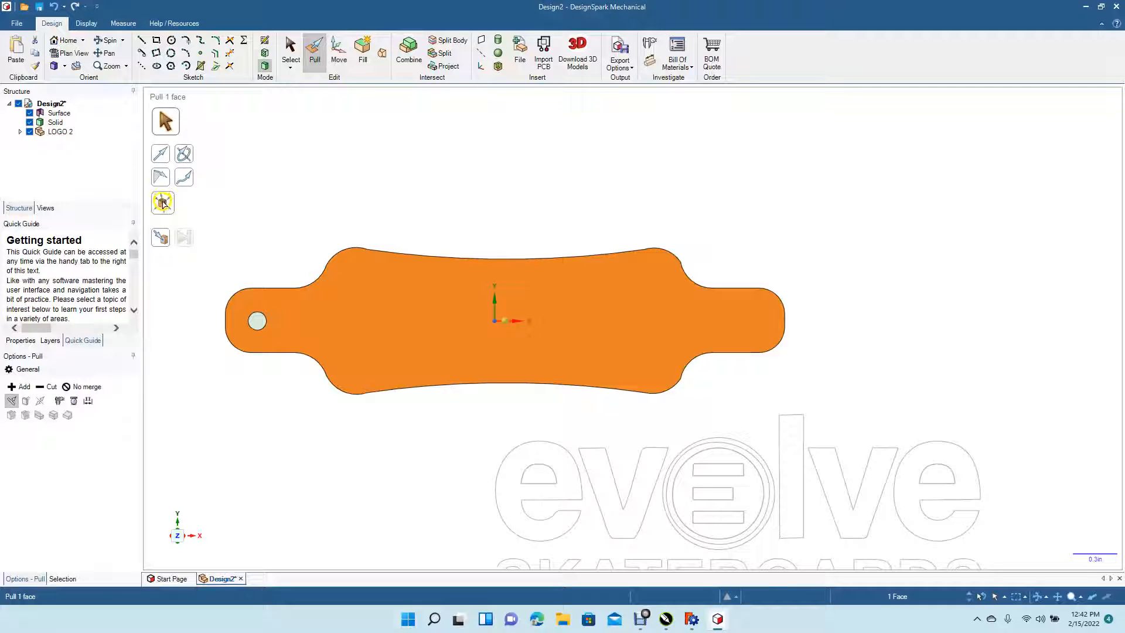
{"action": "left_click", "coordinate": [163, 202]}
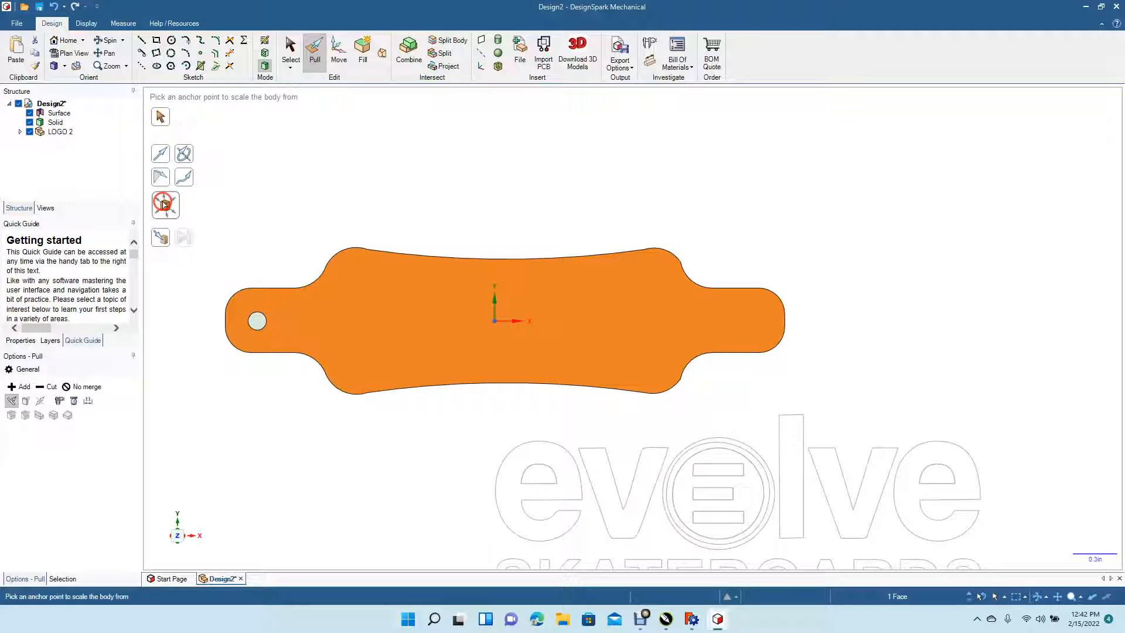
{"action": "left_click", "coordinate": [295, 290]}
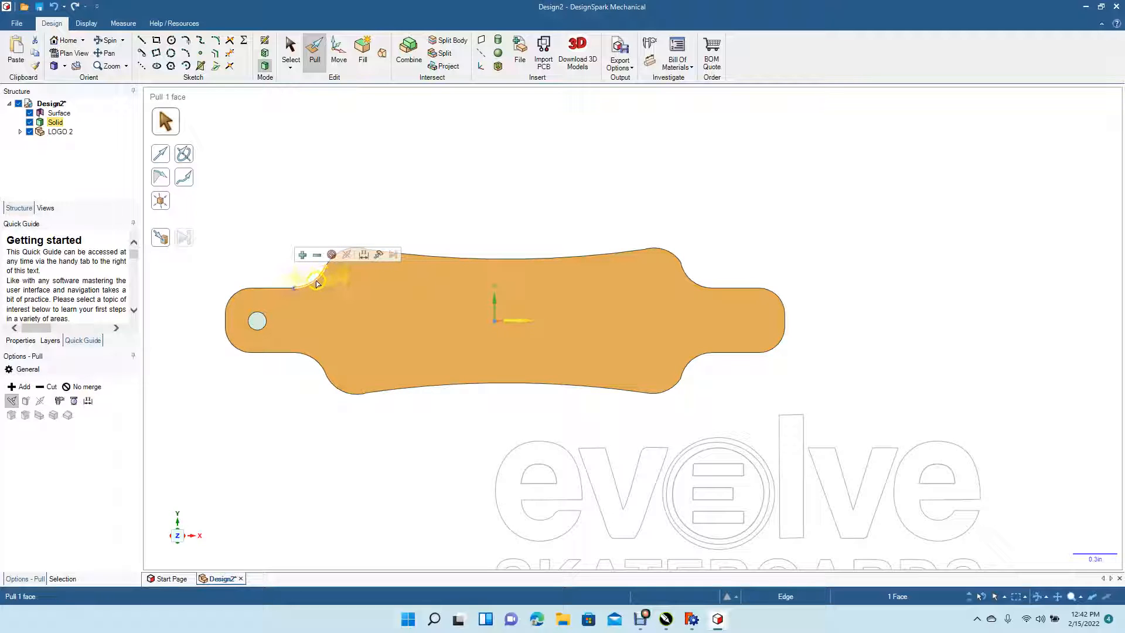
{"action": "left_click", "coordinate": [351, 296]}
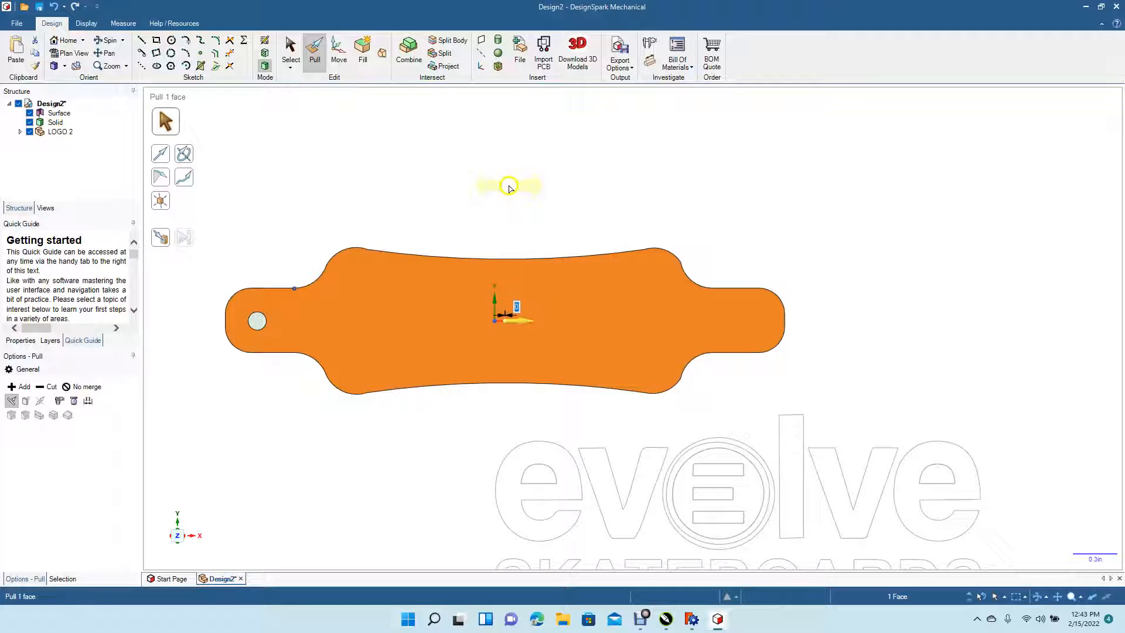
- Try again to scale the deck body, using a vertex on its left end edge as the anchor point
{"action": "left_click", "coordinate": [291, 50]}
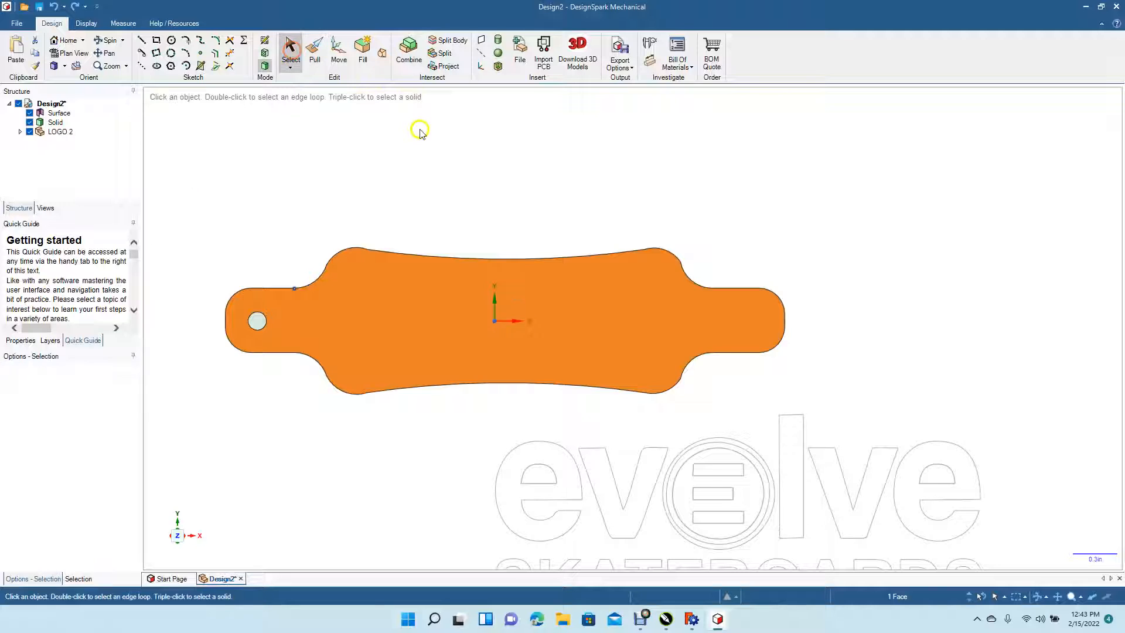
{"action": "left_click", "coordinate": [402, 289]}
{"action": "left_click", "coordinate": [315, 52]}
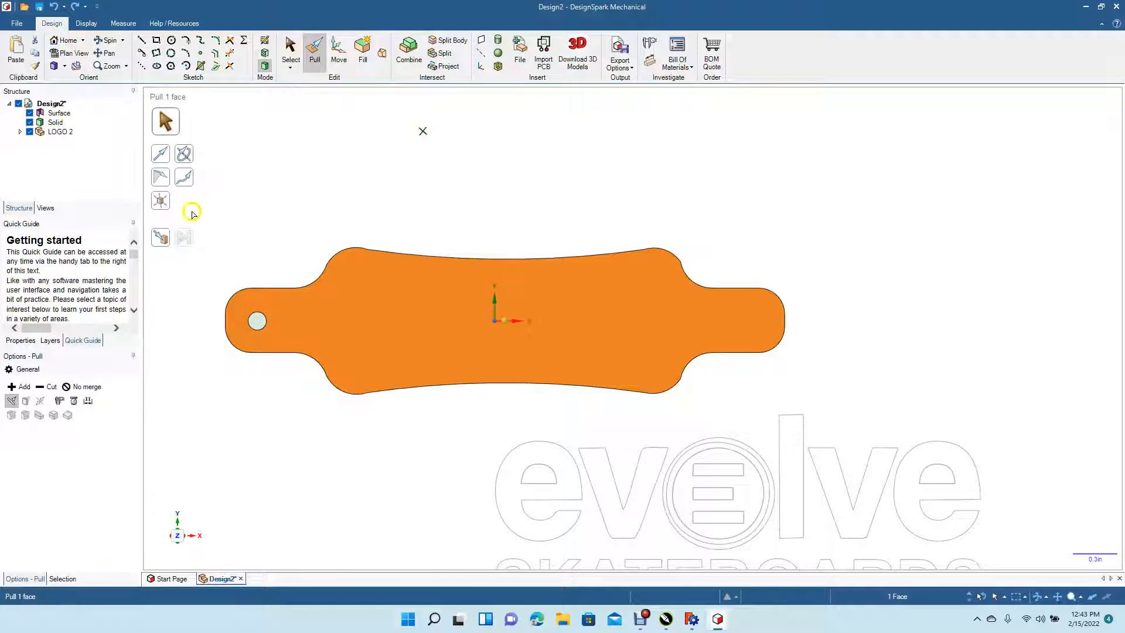
{"action": "left_click", "coordinate": [161, 203]}
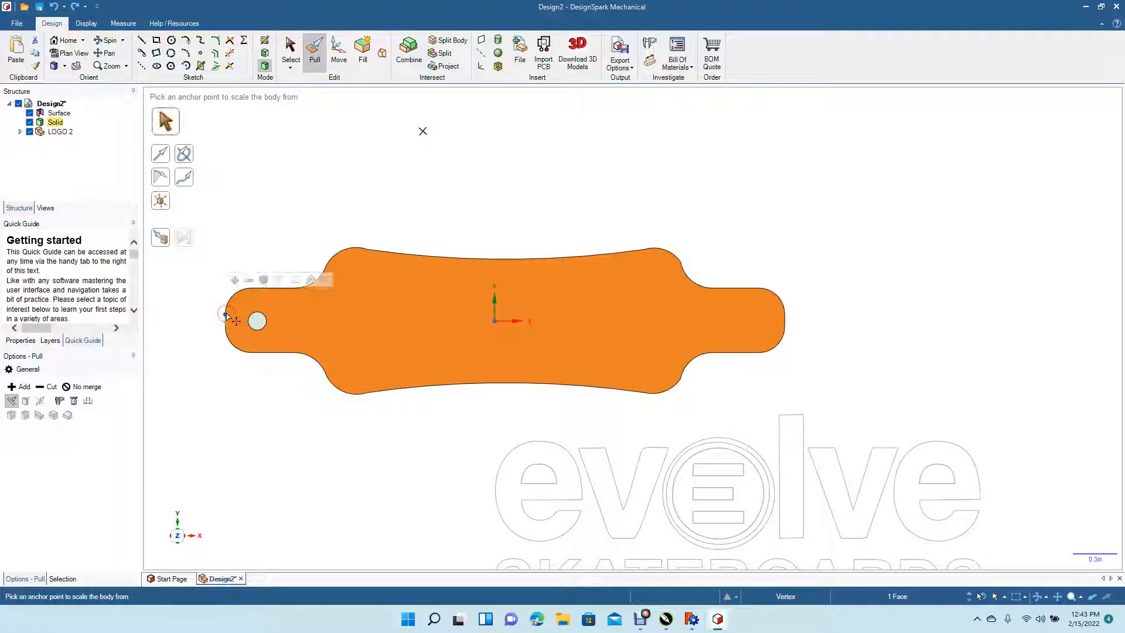
{"action": "key", "text": "Escape"}
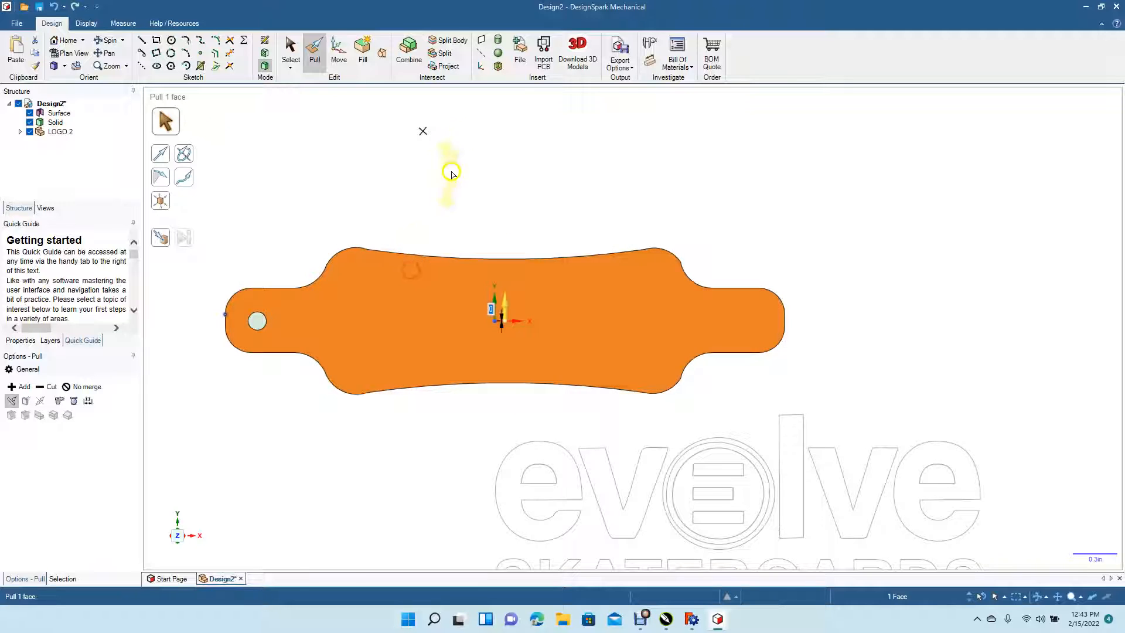
{"action": "left_click", "coordinate": [442, 176]}
{"action": "left_click", "coordinate": [107, 40]}
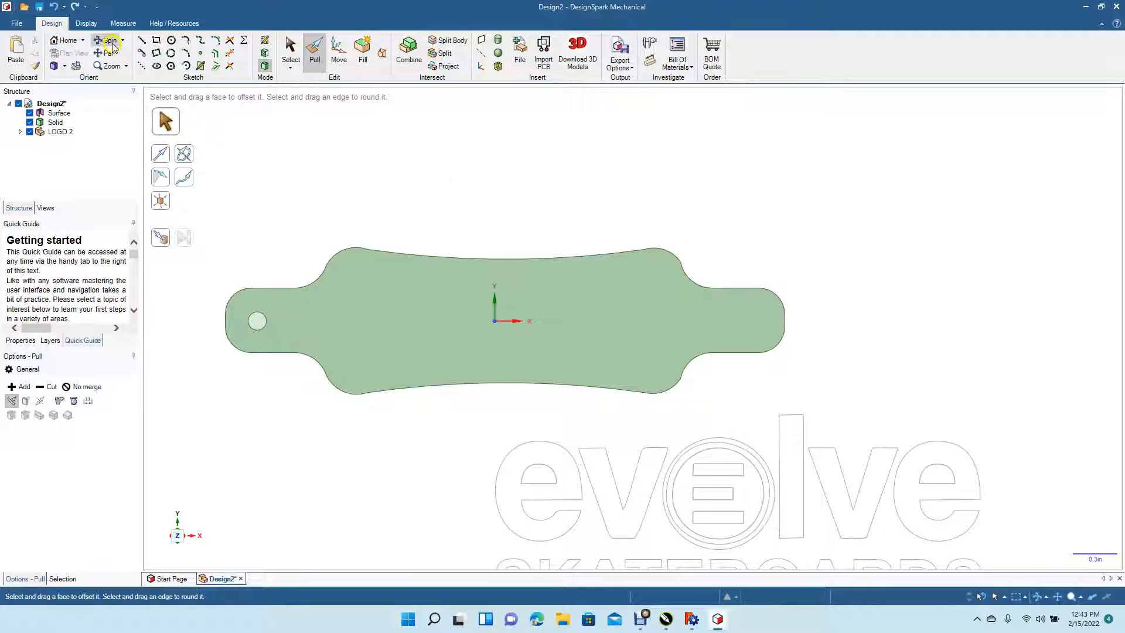
{"action": "left_click_drag", "start_coordinate": [623, 191], "coordinate": [568, 232]}
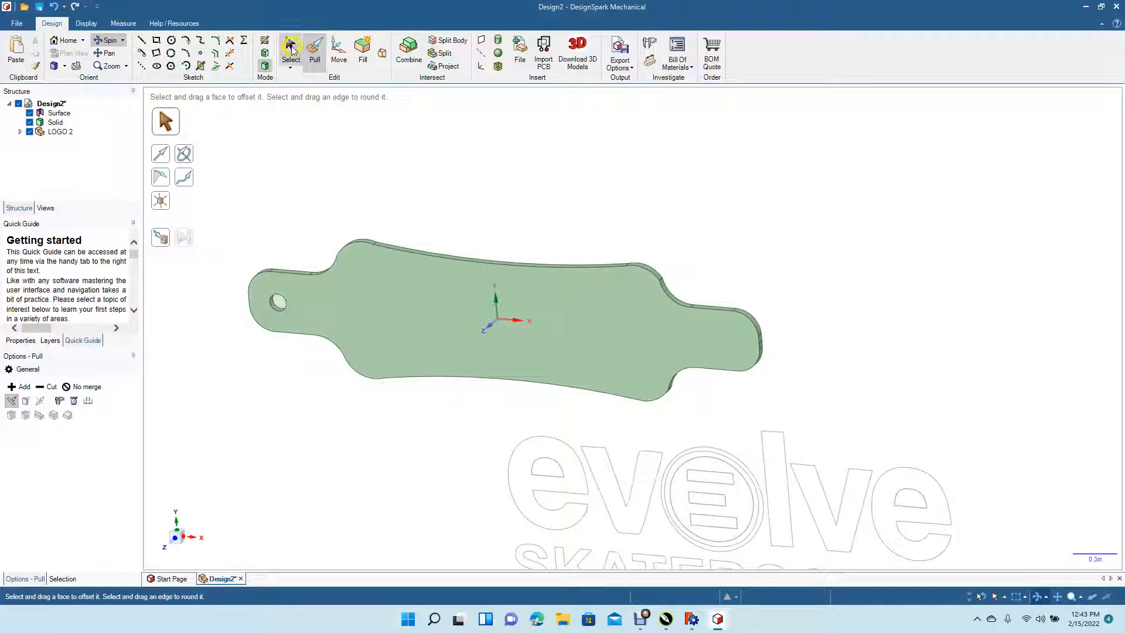
- Try once more to scale the deck body, using the upper corner vertex of its left end as the anchor point
{"action": "left_click", "coordinate": [310, 54]}
{"action": "left_click", "coordinate": [388, 297]}
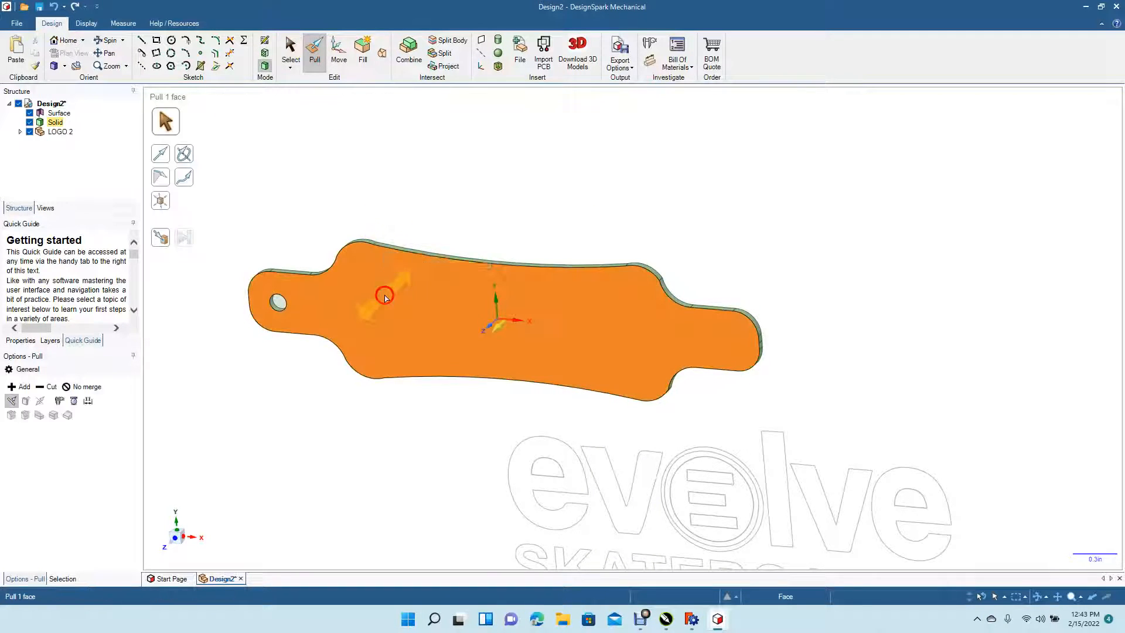
{"action": "left_click", "coordinate": [162, 203]}
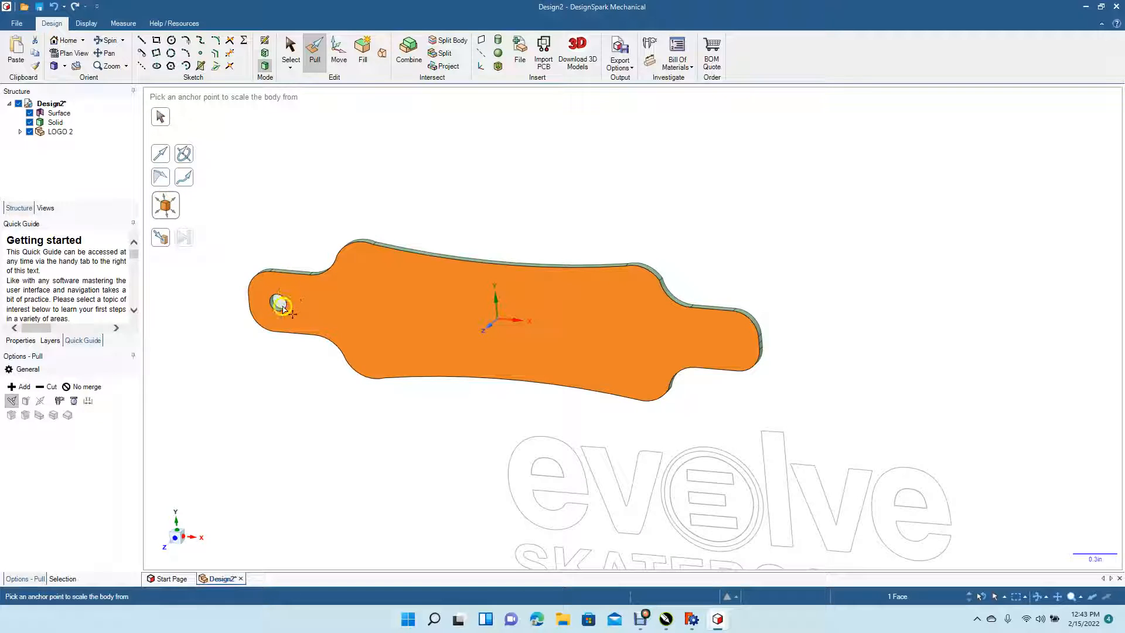
{"action": "left_click", "coordinate": [259, 275]}
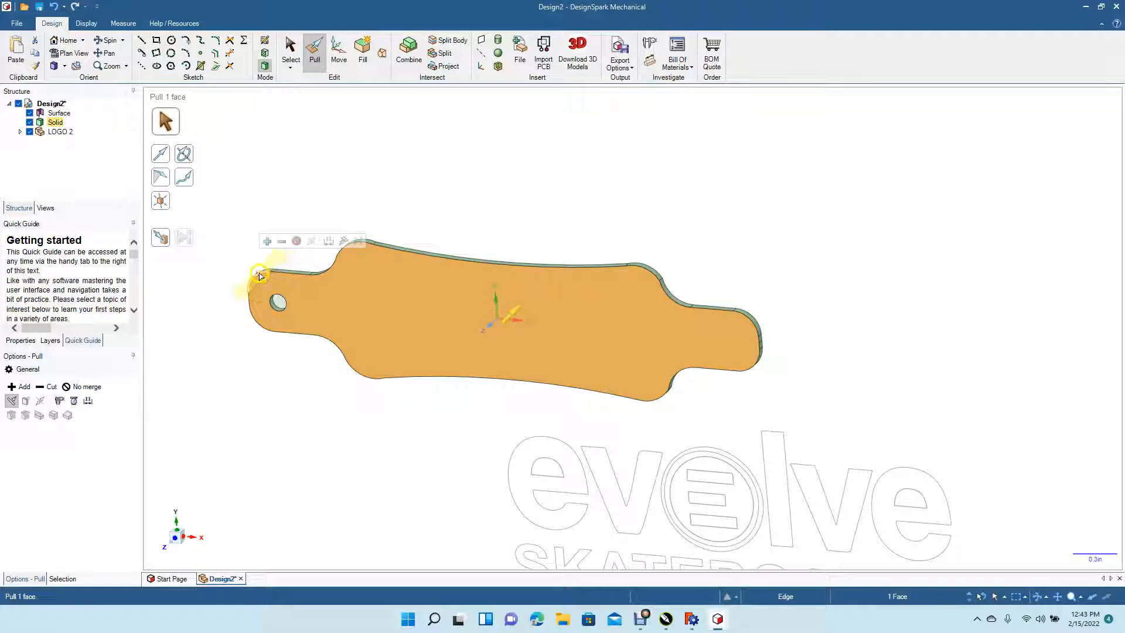
{"action": "left_click_drag", "start_coordinate": [258, 275], "coordinate": [265, 334]}
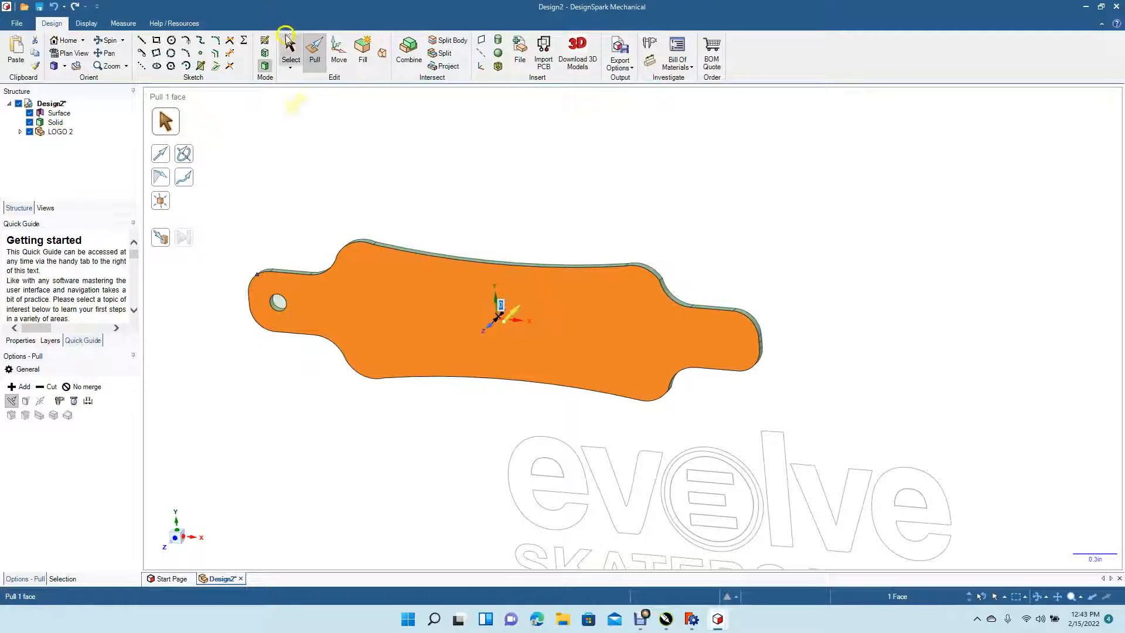
{"action": "left_click", "coordinate": [290, 46]}
{"action": "left_click", "coordinate": [528, 156]}
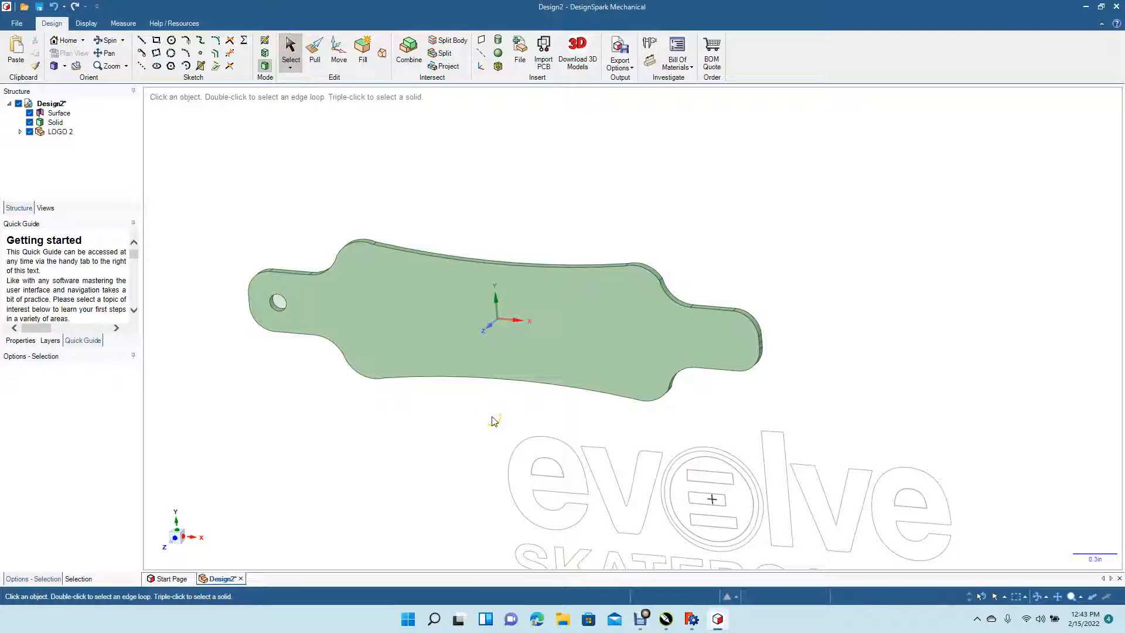
- Fill all the outline curves of the imported logo below the deck in top view, turning them into surfaces
{"action": "scroll", "coordinate": [494, 420], "scroll_direction": "down", "scroll_amount": 2}
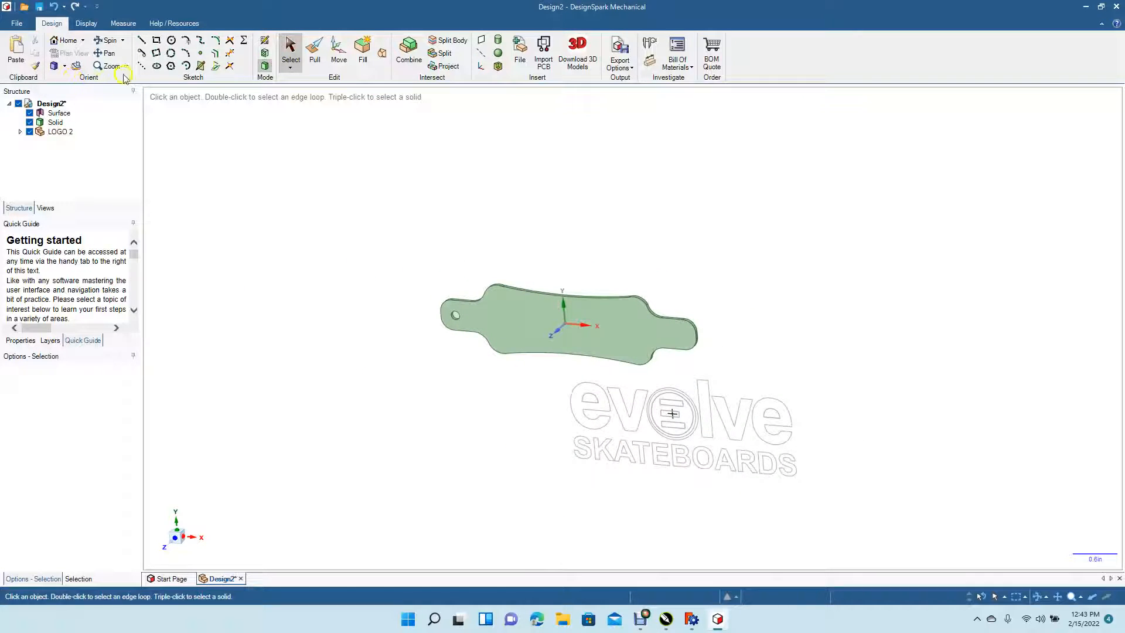
{"action": "left_click", "coordinate": [66, 69]}
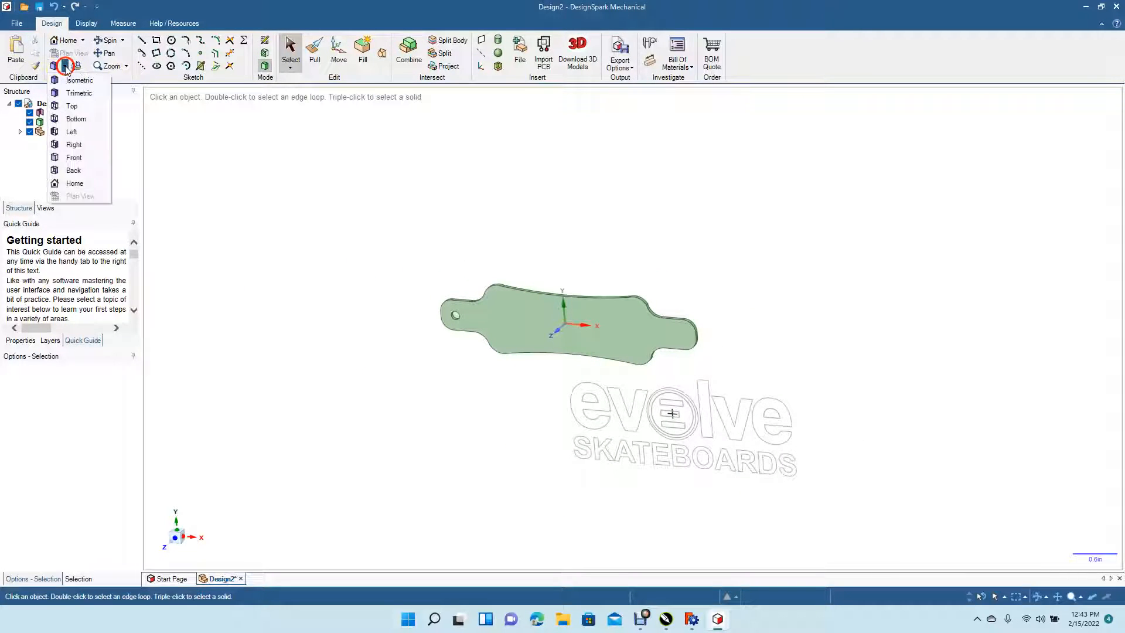
{"action": "left_click", "coordinate": [77, 104]}
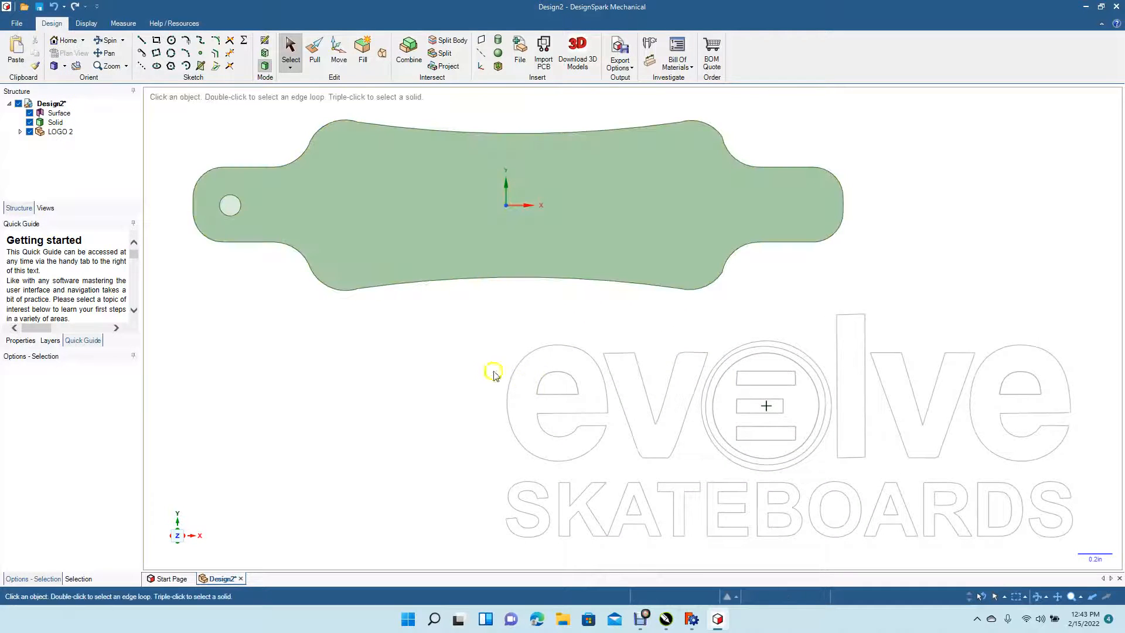
{"action": "left_click_drag", "start_coordinate": [454, 291], "coordinate": [1097, 554]}
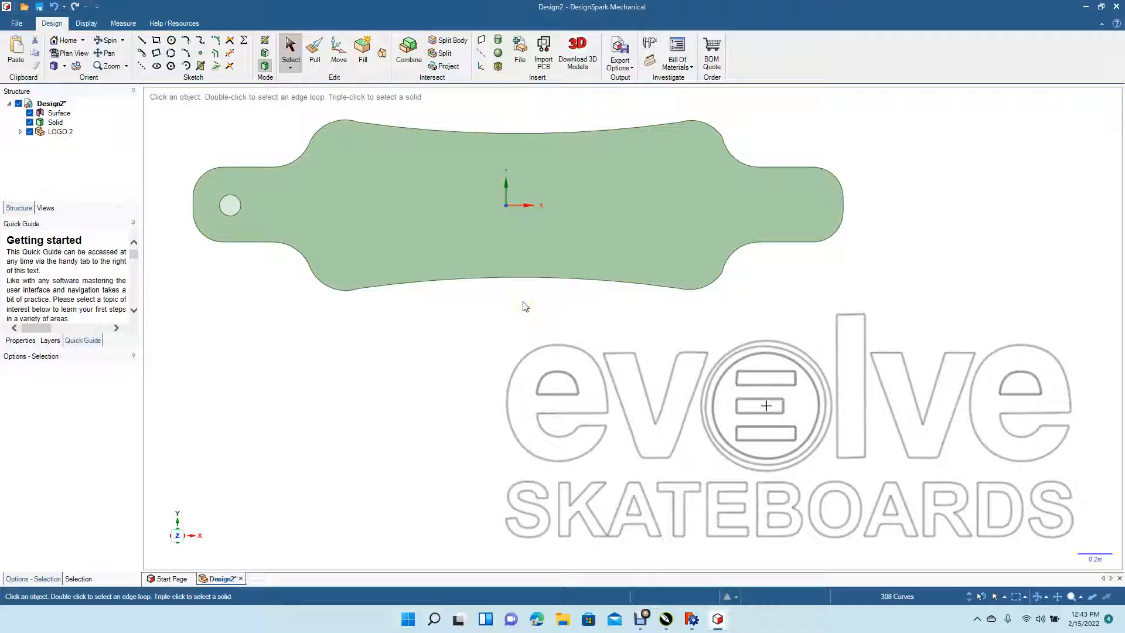
{"action": "left_click", "coordinate": [363, 58]}
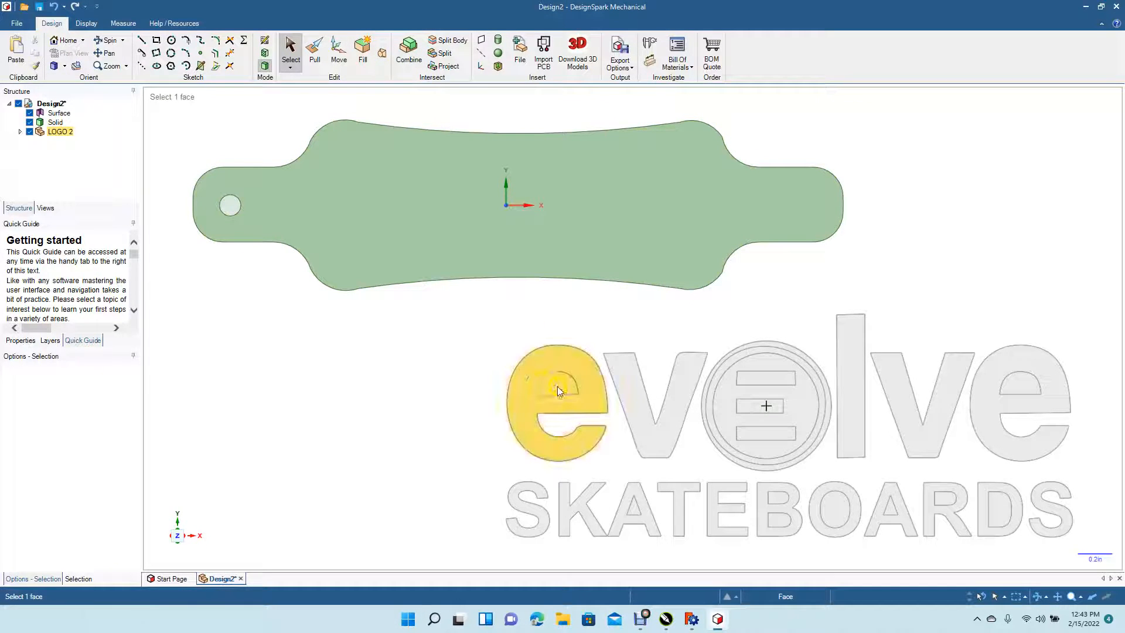
{"action": "left_click", "coordinate": [456, 333]}
- Scale the filled logo down to about half the deck's length, anchored on the first S of SKATEBOARDS
{"action": "left_click_drag", "start_coordinate": [430, 303], "coordinate": [1093, 576]}
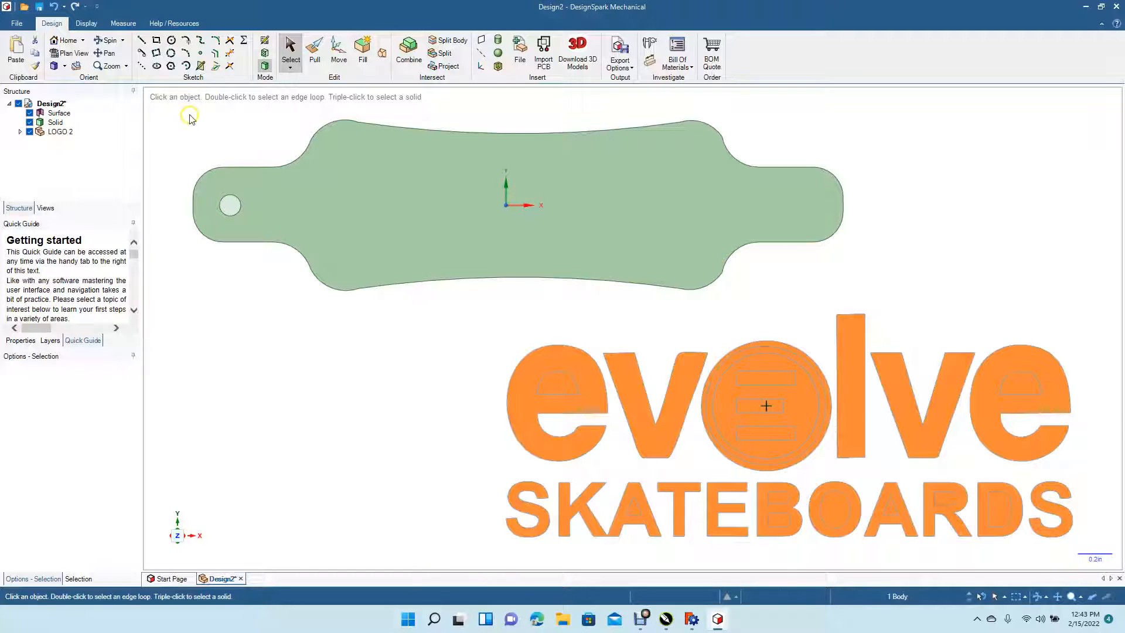
{"action": "left_click", "coordinate": [315, 50]}
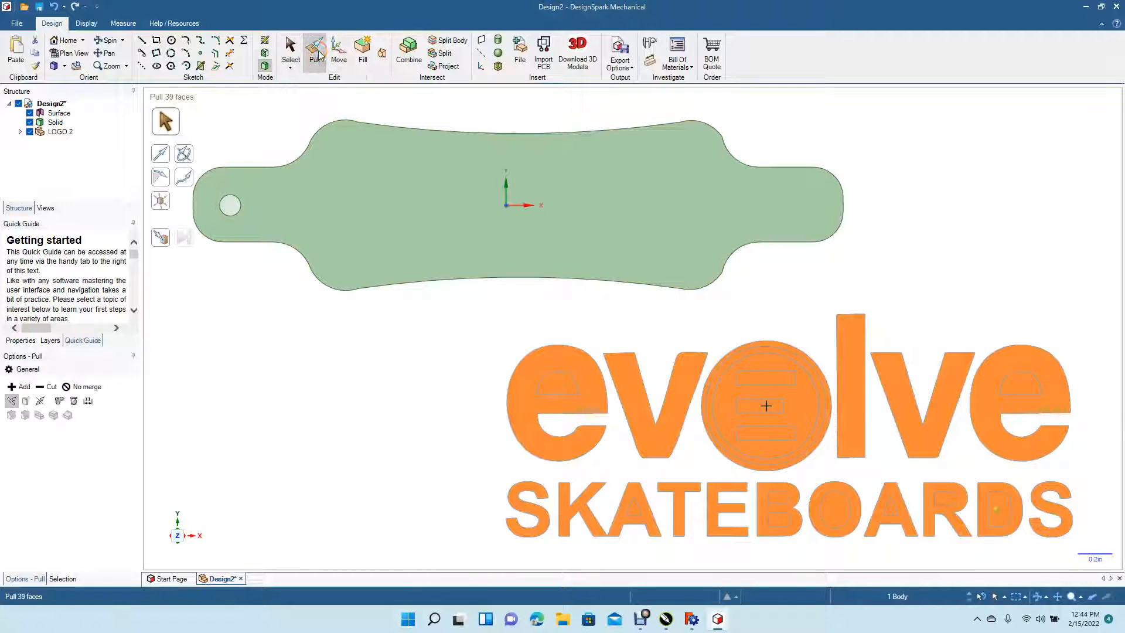
{"action": "left_click", "coordinate": [159, 195]}
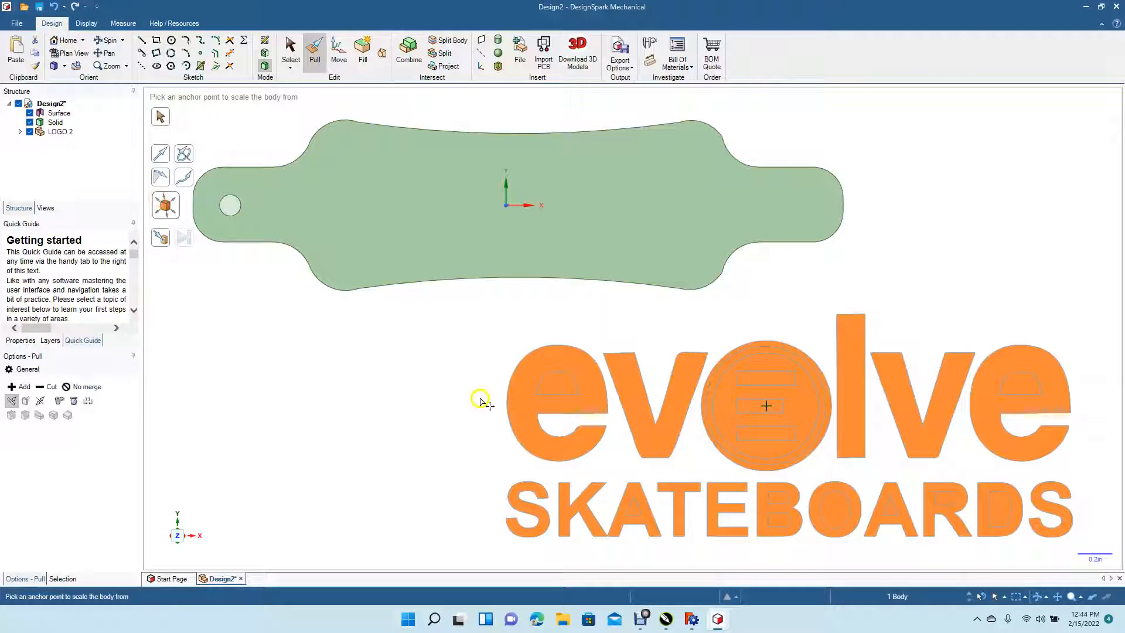
{"action": "left_click", "coordinate": [538, 498]}
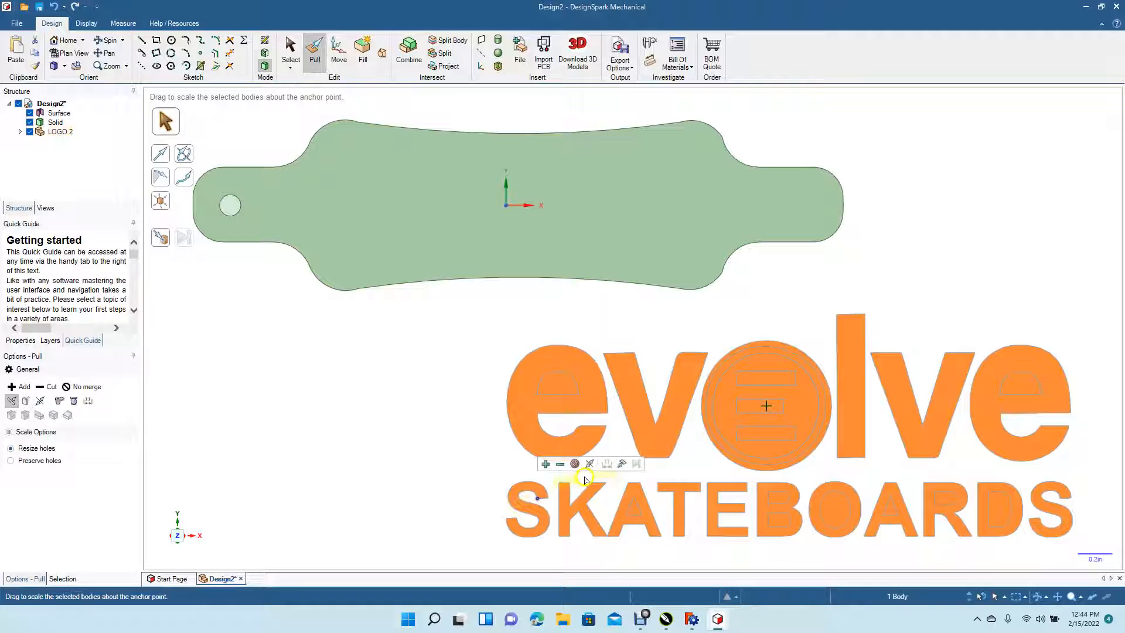
{"action": "left_click_drag", "start_coordinate": [560, 487], "coordinate": [290, 553]}
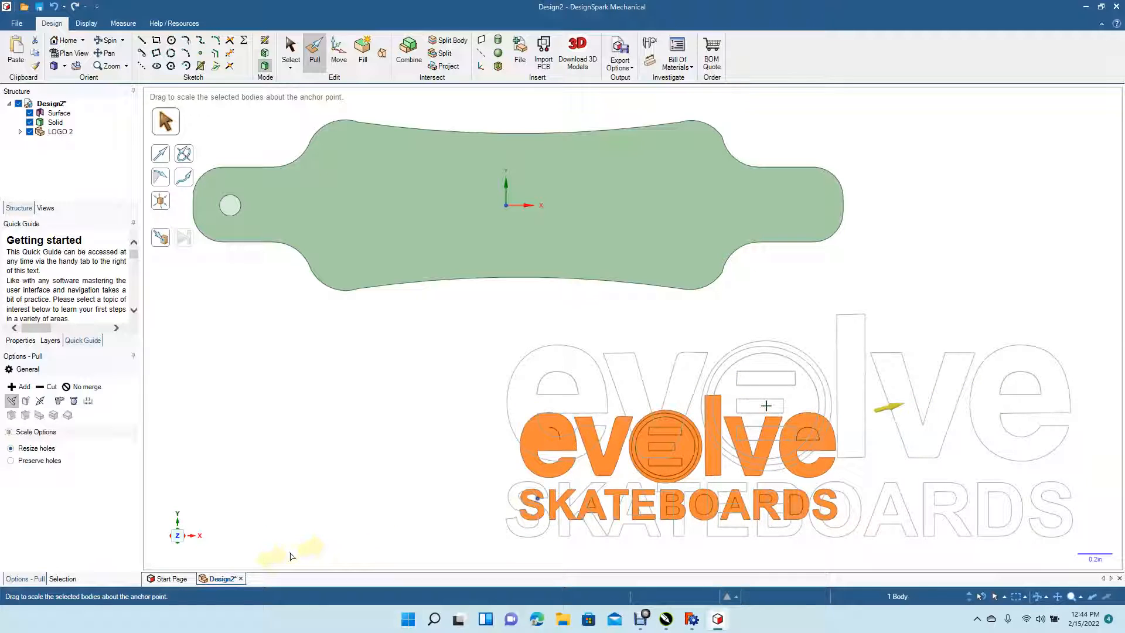
- Move the scaled logo up onto the deck and centre it on the deck face
{"action": "left_click", "coordinate": [295, 60]}
{"action": "left_click", "coordinate": [339, 53]}
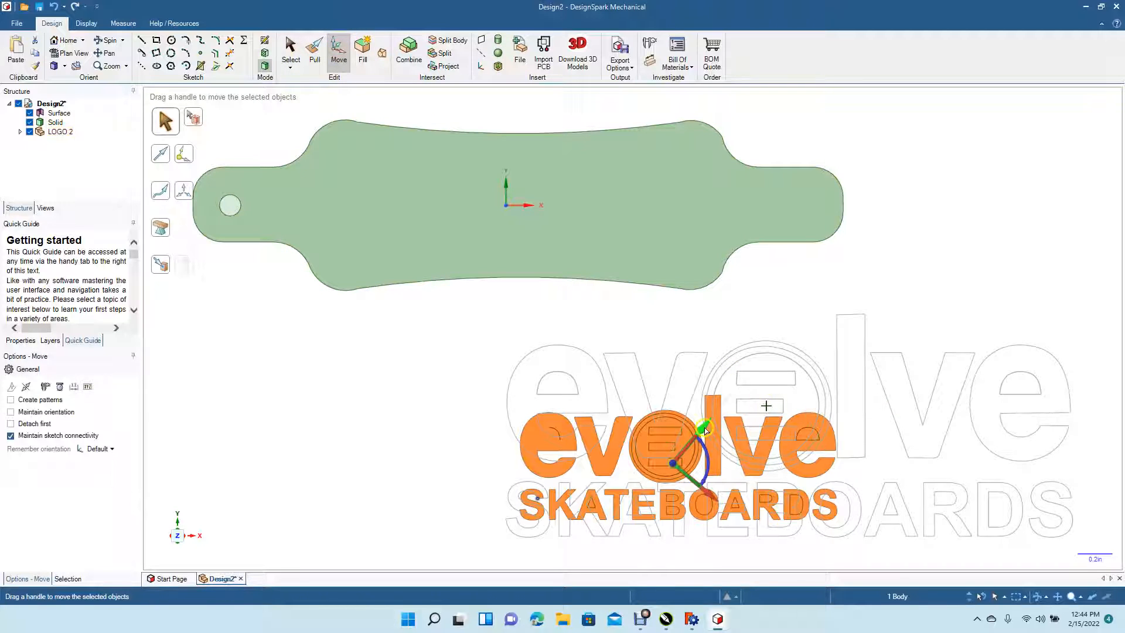
{"action": "left_click_drag", "start_coordinate": [705, 431], "coordinate": [793, 336]}
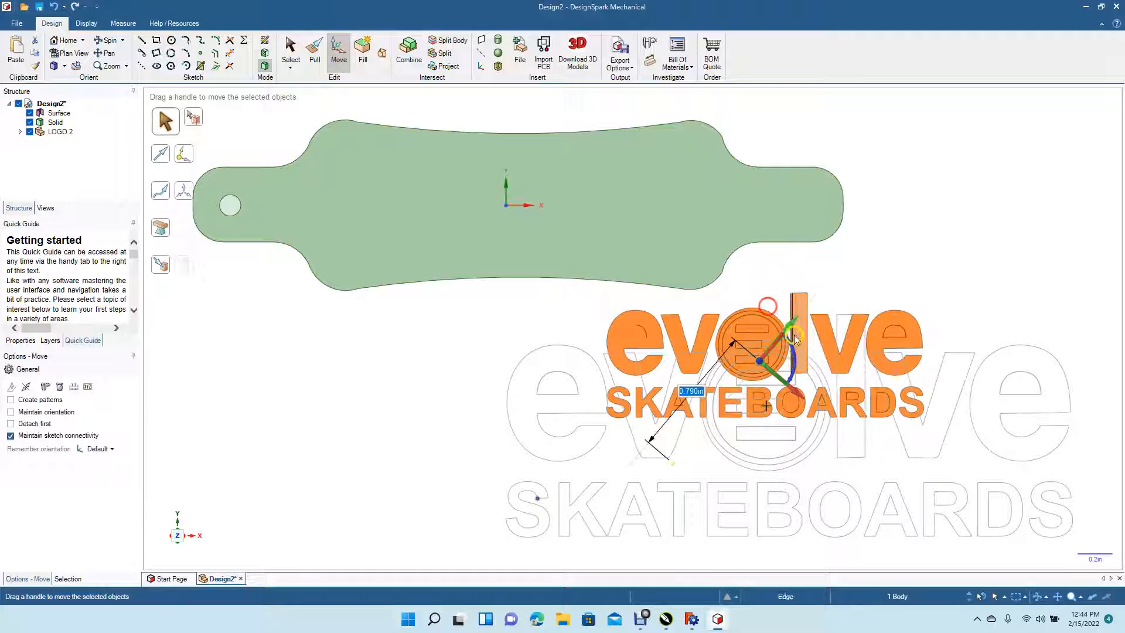
{"action": "left_click_drag", "start_coordinate": [799, 392], "coordinate": [520, 328]}
{"action": "left_click_drag", "start_coordinate": [597, 154], "coordinate": [580, 183]}
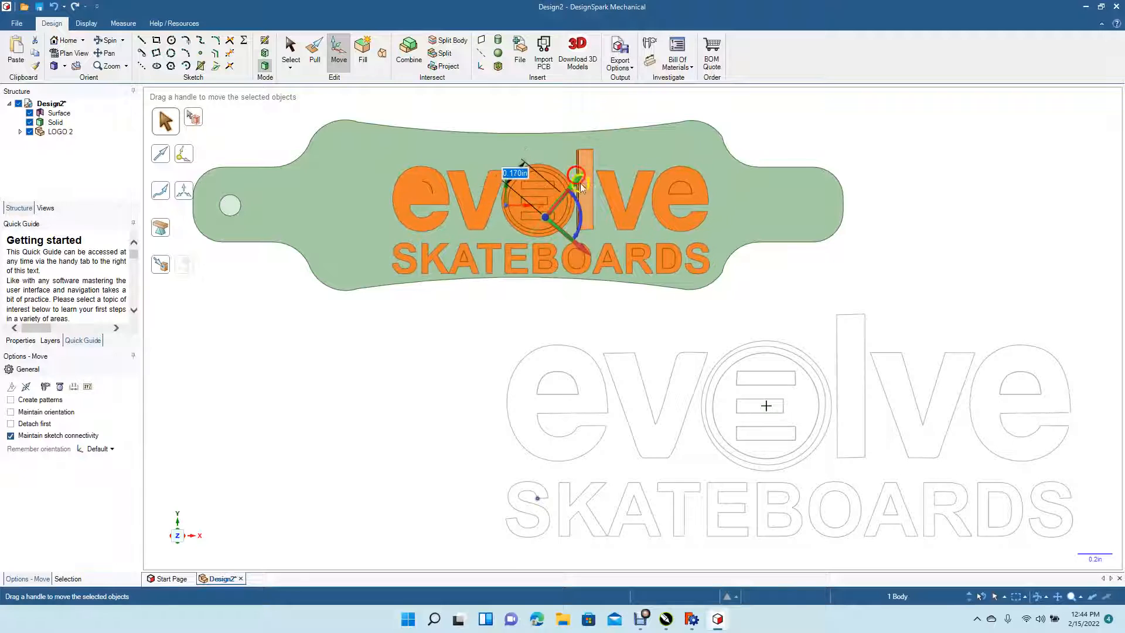
{"action": "left_click_drag", "start_coordinate": [588, 255], "coordinate": [566, 236]}
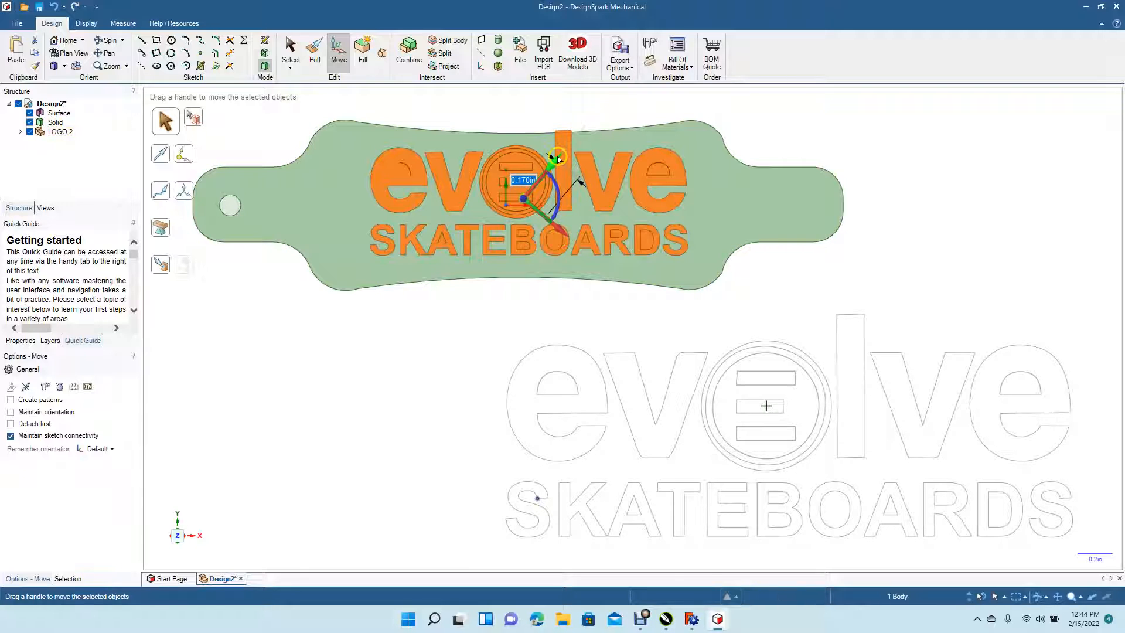
{"action": "left_click_drag", "start_coordinate": [558, 159], "coordinate": [547, 170]}
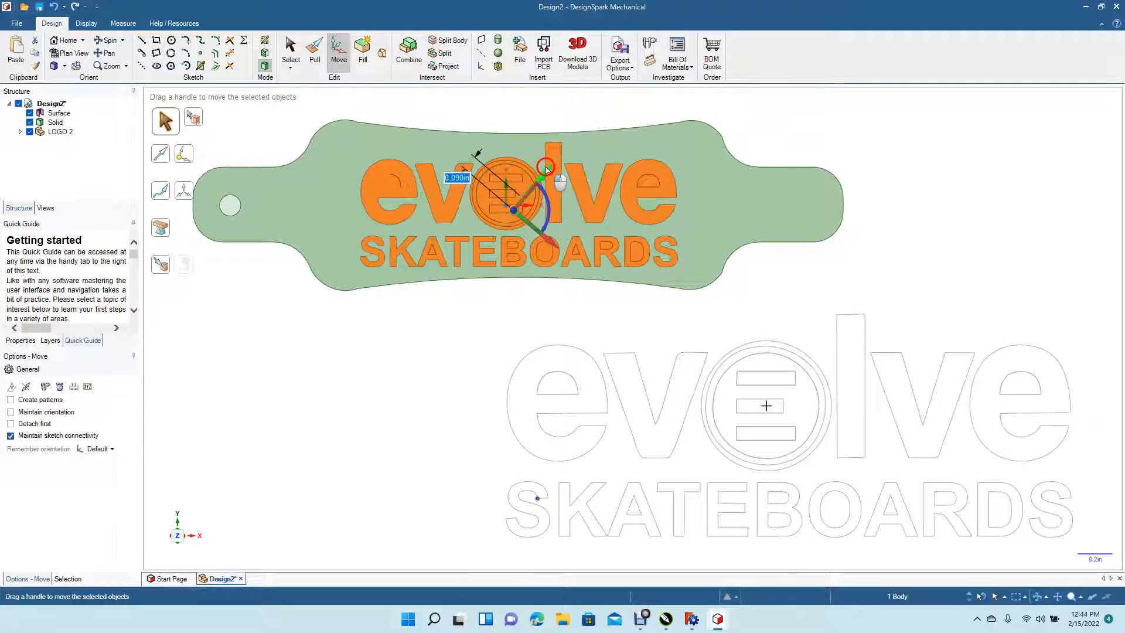
{"action": "left_click_drag", "start_coordinate": [558, 250], "coordinate": [547, 249]}
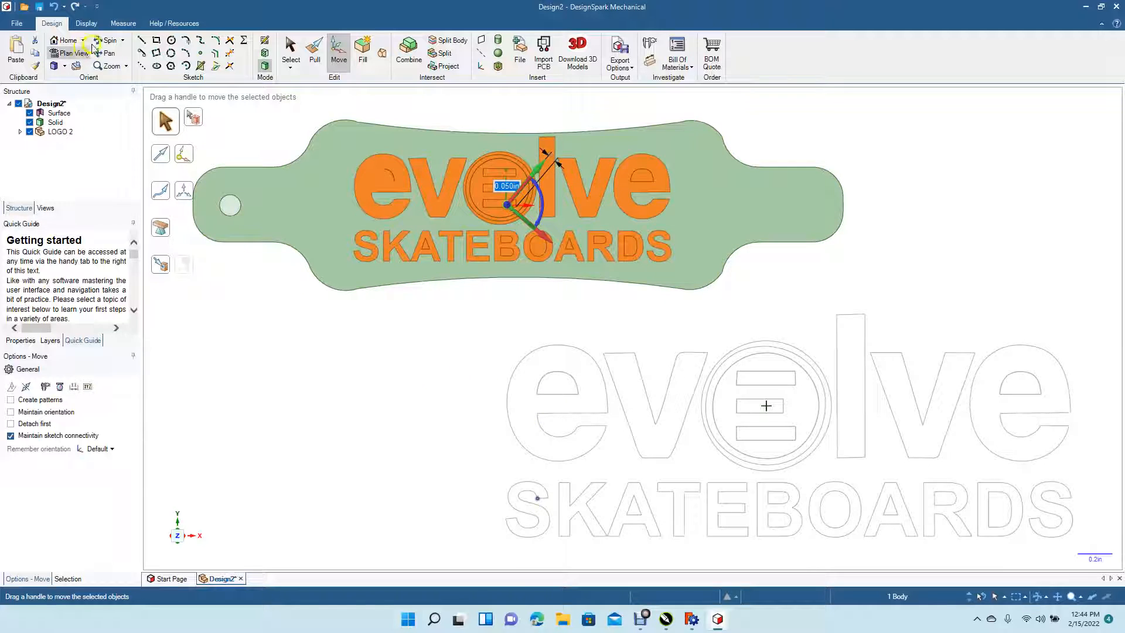
- Try to pull the whole selected logo out from the deck face in a tilted view, and clear the selection
{"action": "left_click", "coordinate": [107, 40]}
{"action": "left_click_drag", "start_coordinate": [413, 368], "coordinate": [351, 397]}
{"action": "left_click", "coordinate": [314, 64]}
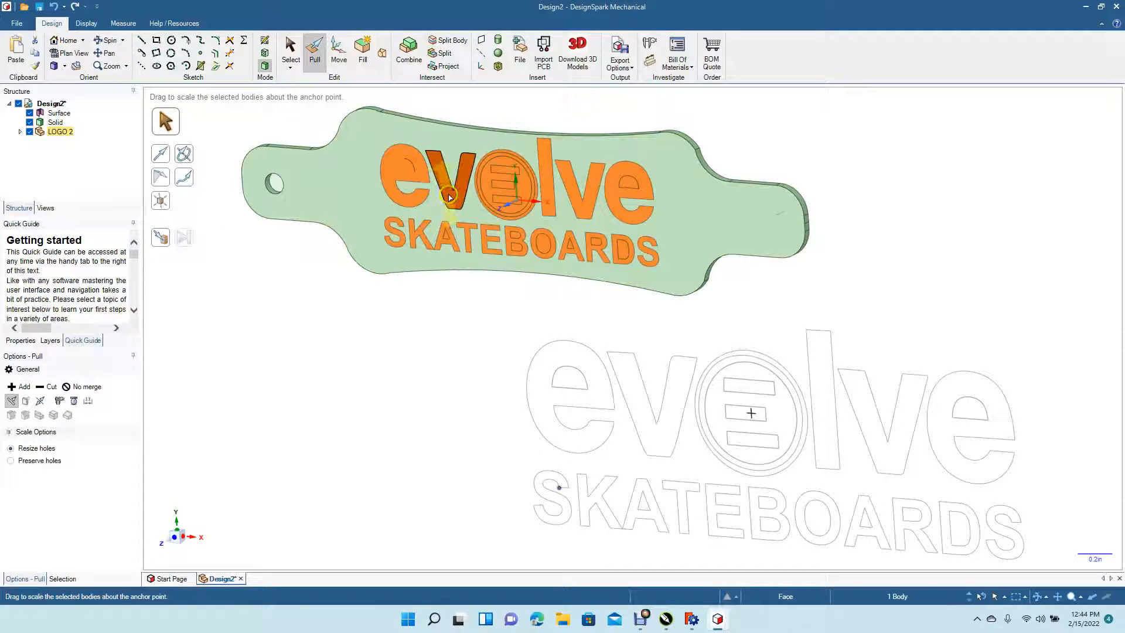
{"action": "left_click_drag", "start_coordinate": [449, 199], "coordinate": [434, 204]}
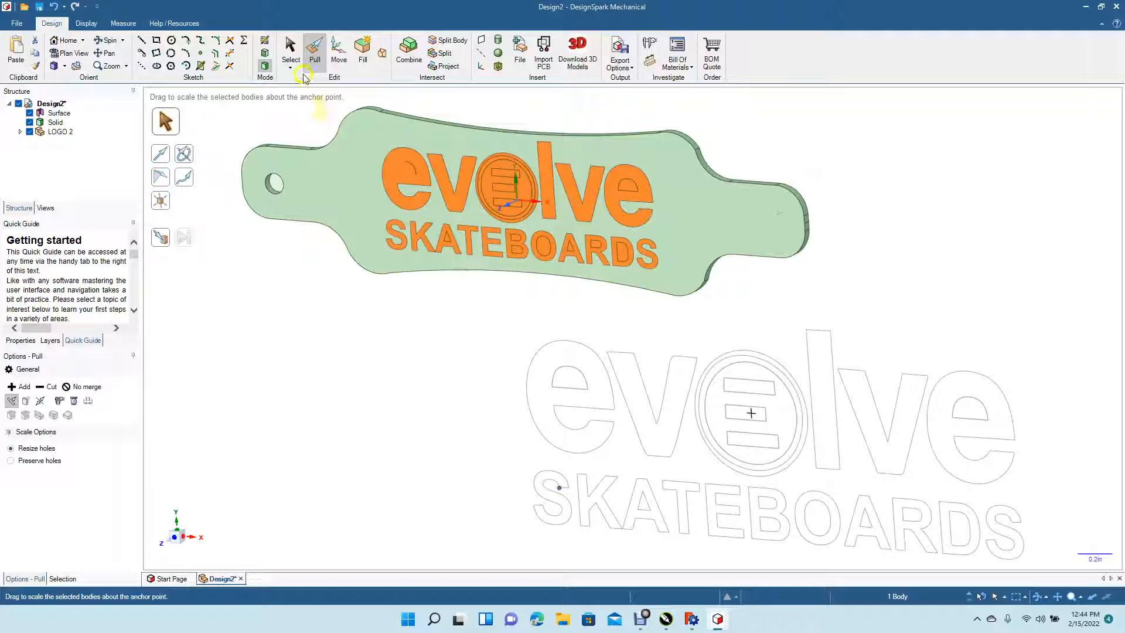
{"action": "left_click", "coordinate": [295, 59]}
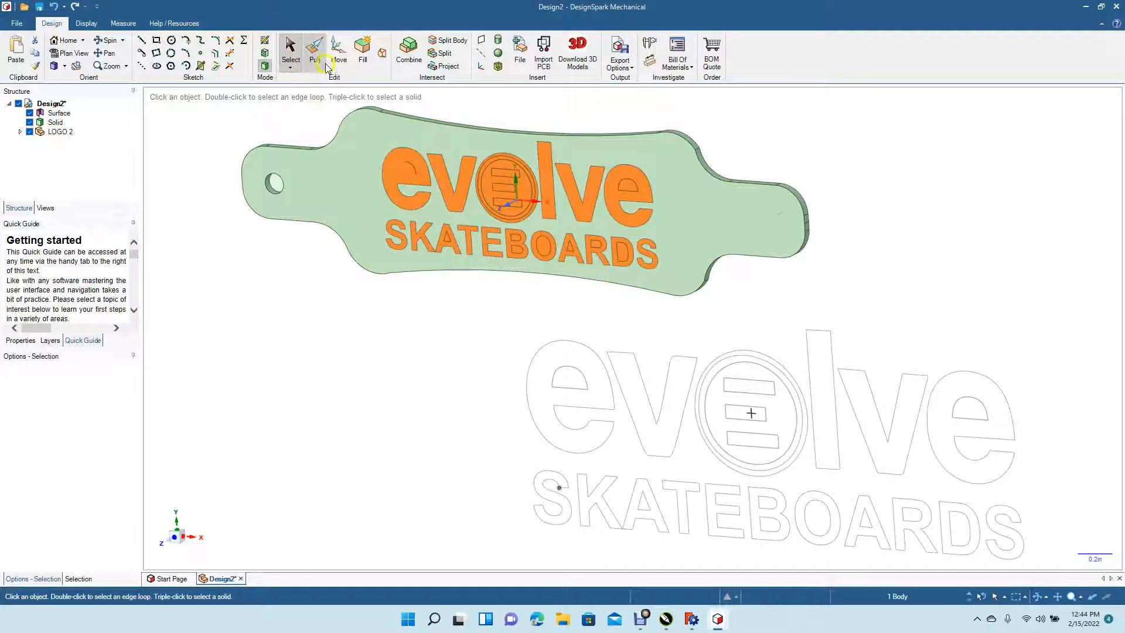
{"action": "left_click", "coordinate": [314, 55]}
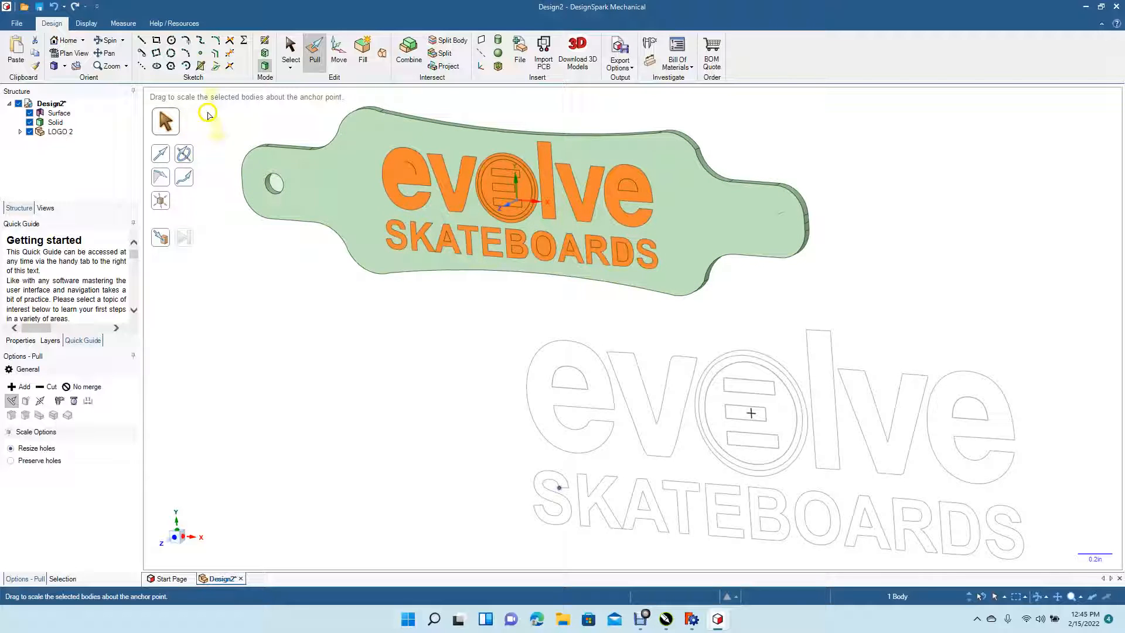
{"action": "left_click", "coordinate": [290, 56]}
{"action": "left_click", "coordinate": [271, 319]}
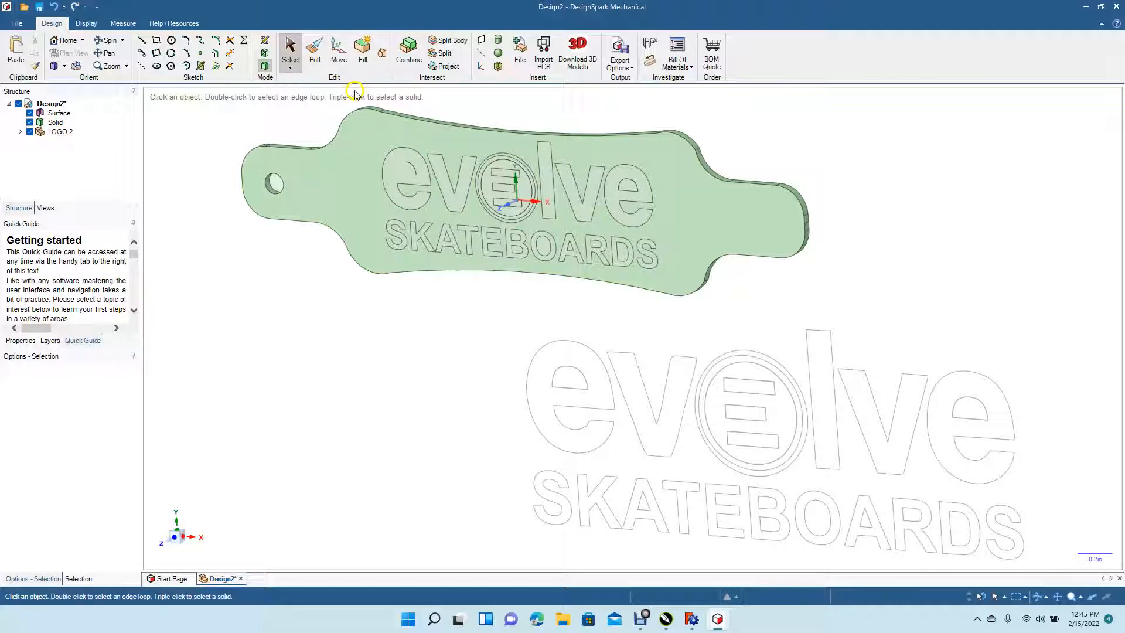
- Pull the letters e, v, l, v and e of the evolve wordmark out from the deck face by 0.040 in
{"action": "left_click", "coordinate": [314, 53]}
{"action": "left_click", "coordinate": [443, 231]}
{"action": "left_click", "coordinate": [394, 198]}
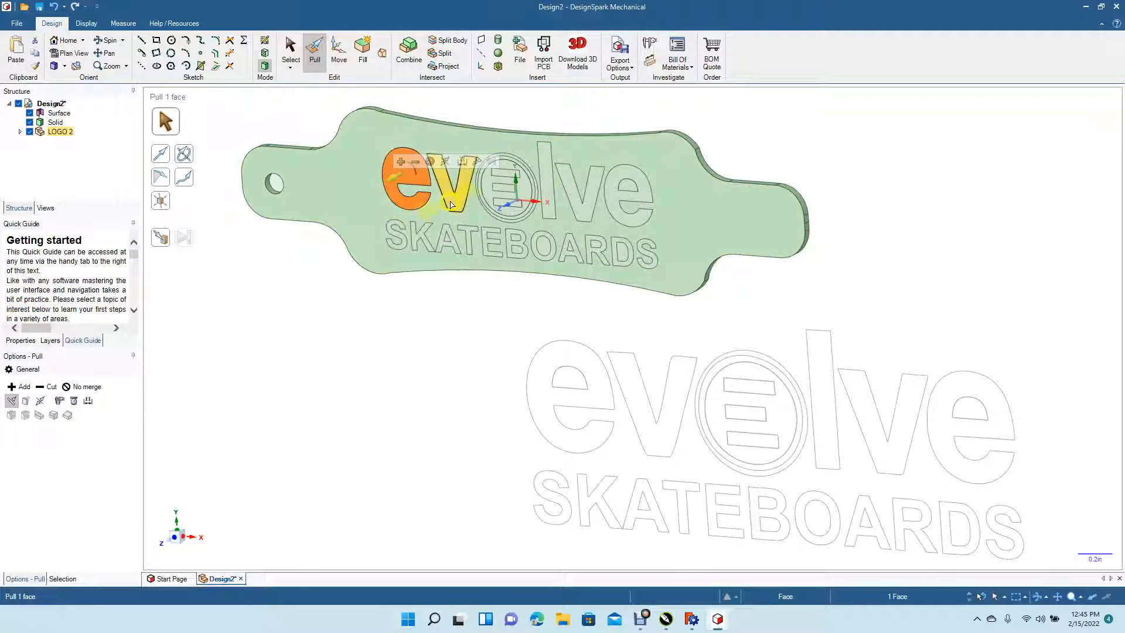
{"action": "left_click", "coordinate": [454, 182], "text": "ctrl"}
{"action": "left_click", "coordinate": [544, 188], "text": "ctrl"}
{"action": "left_click", "coordinate": [584, 217], "text": "ctrl"}
{"action": "left_click", "coordinate": [615, 208], "text": "ctrl"}
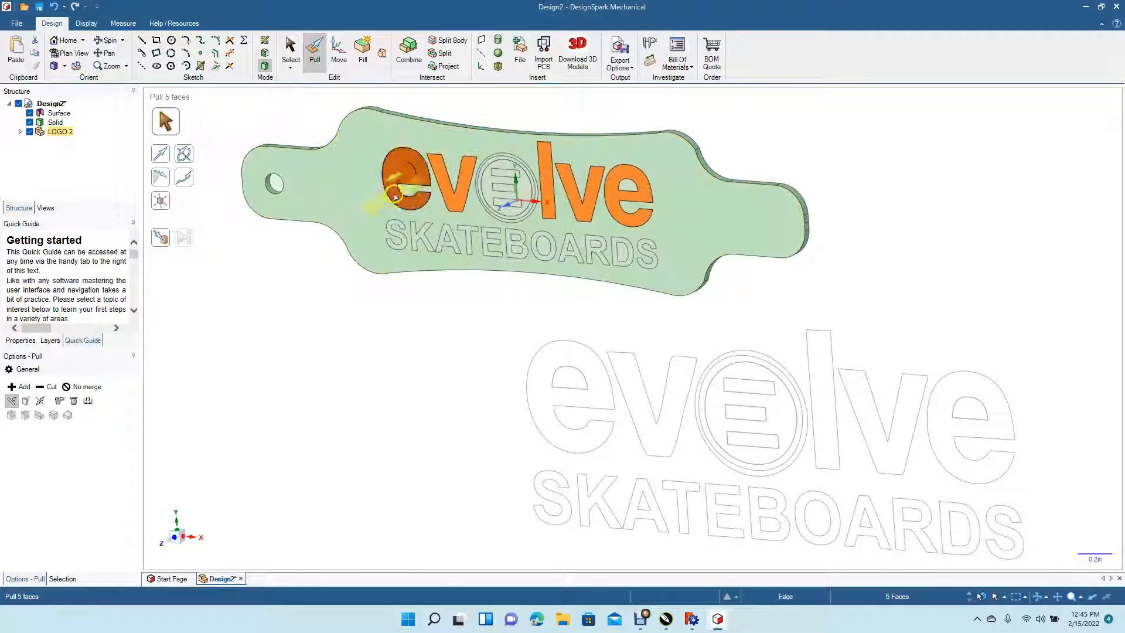
{"action": "left_click_drag", "start_coordinate": [390, 202], "coordinate": [391, 206]}
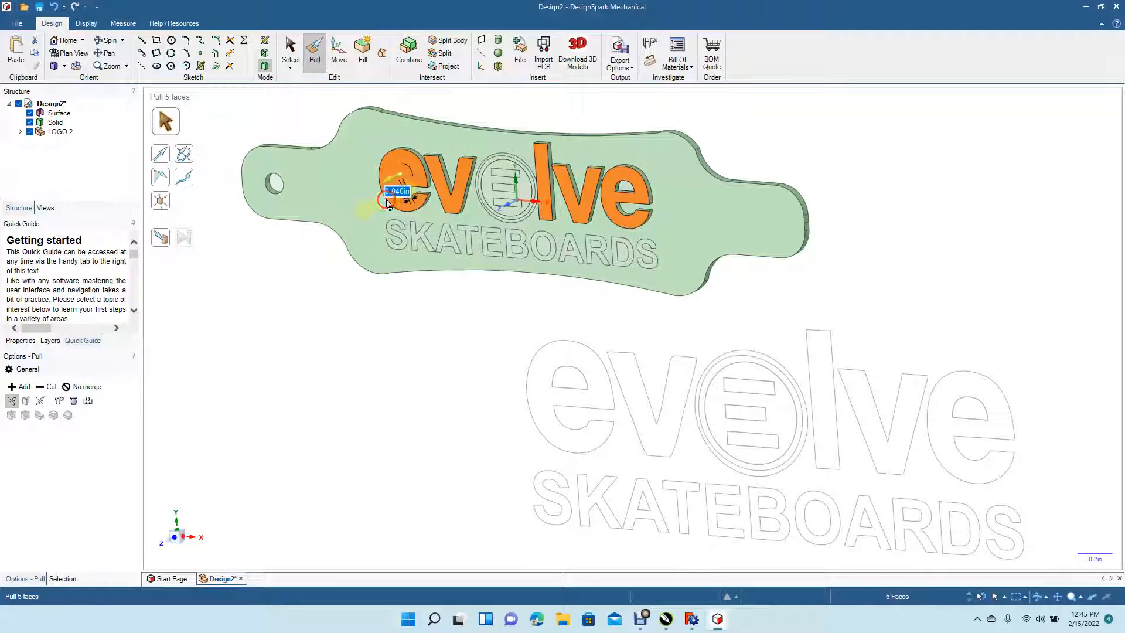
{"action": "left_click", "coordinate": [287, 55]}
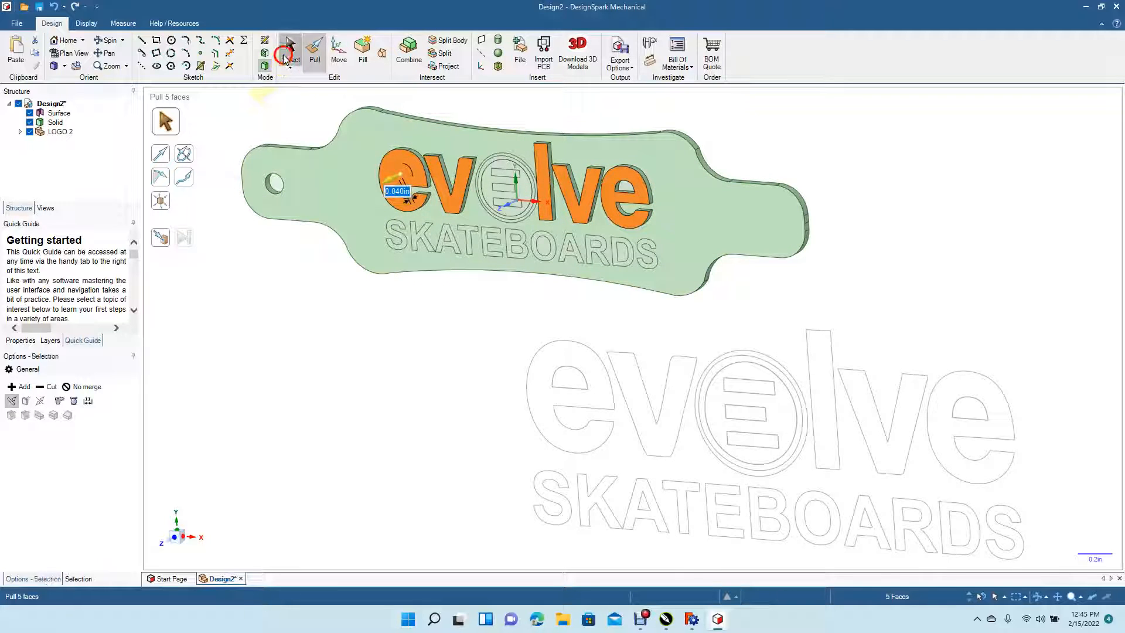
{"action": "left_click", "coordinate": [271, 339]}
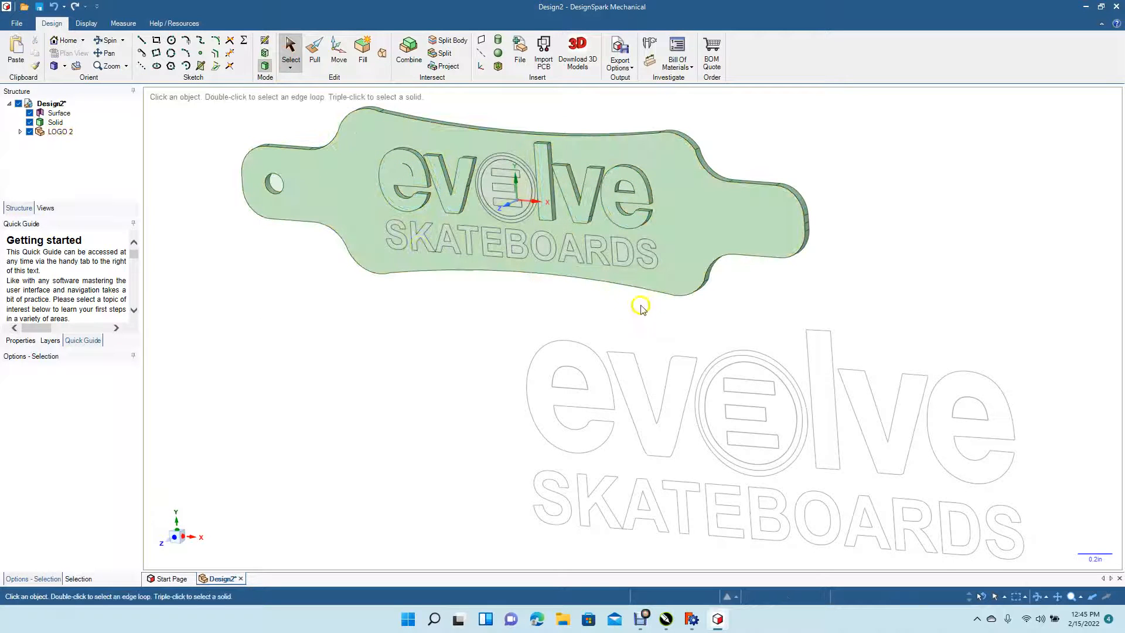
- Delete the full-size logo outline curves left below the deck
{"action": "left_click", "coordinate": [373, 222]}
{"action": "left_click", "coordinate": [385, 293]}
{"action": "left_click", "coordinate": [61, 132]}
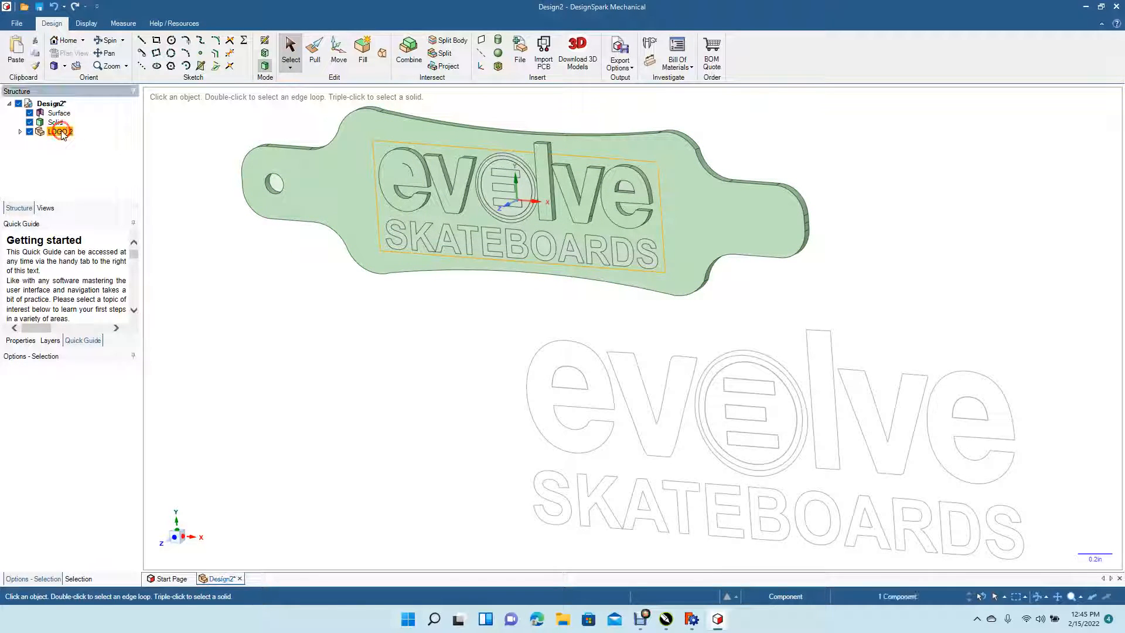
{"action": "left_click", "coordinate": [217, 241]}
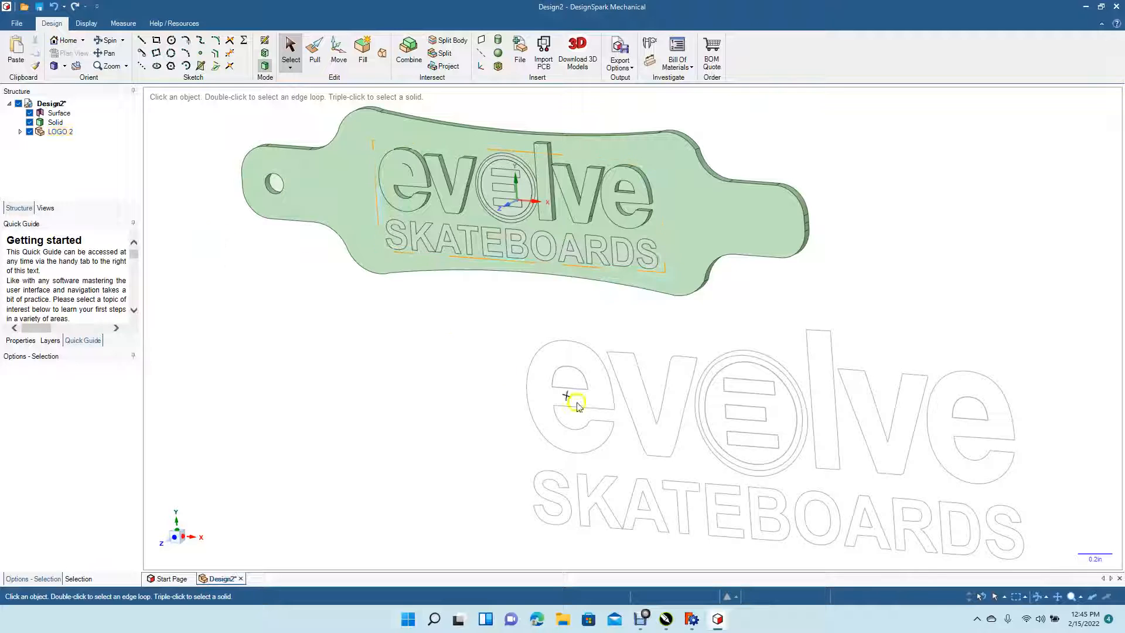
{"action": "left_click_drag", "start_coordinate": [492, 319], "coordinate": [1053, 581]}
{"action": "key", "text": "Delete"}
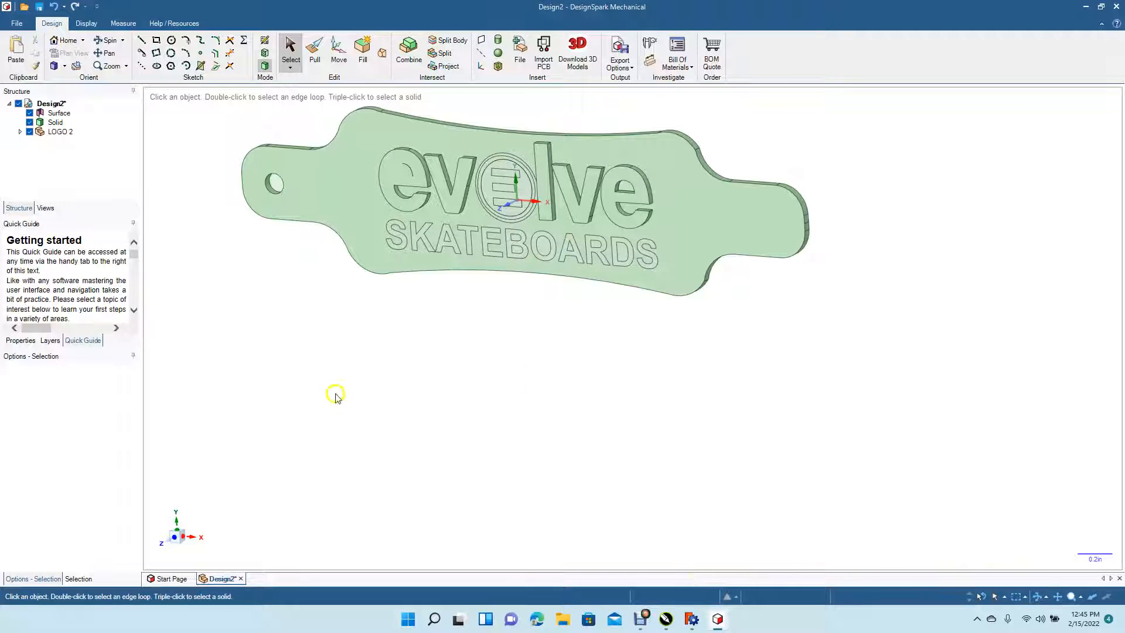
{"action": "scroll", "coordinate": [413, 285], "scroll_direction": "up", "scroll_amount": 4, "text": "ctrl"}
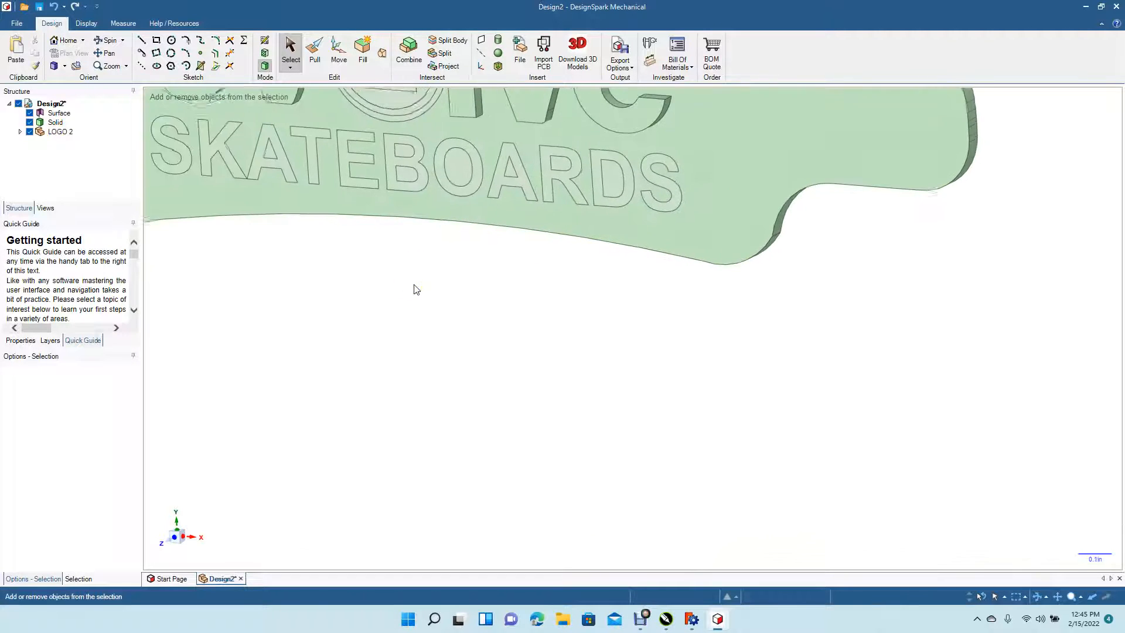
- Pull the three horizontal bars inside the round evolve emblem out from the deck face
{"action": "left_click", "coordinate": [109, 53]}
{"action": "left_click_drag", "start_coordinate": [275, 192], "coordinate": [519, 494]}
{"action": "left_click", "coordinate": [289, 53]}
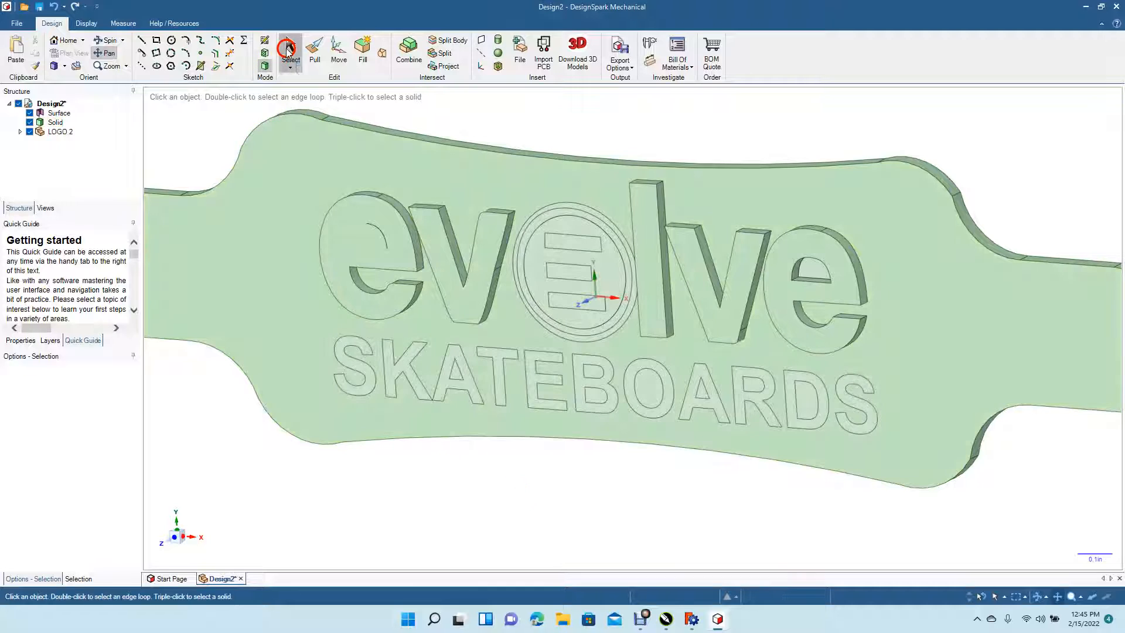
{"action": "left_click", "coordinate": [574, 242]}
{"action": "left_click", "coordinate": [564, 272], "text": "ctrl"}
{"action": "left_click", "coordinate": [562, 303], "text": "ctrl"}
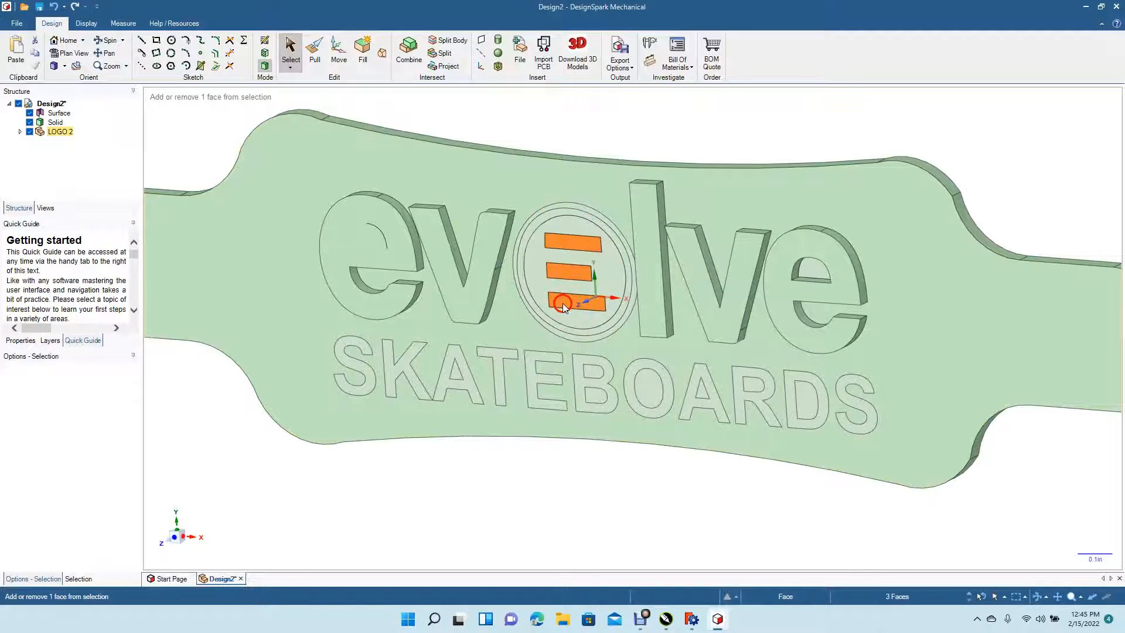
{"action": "left_click", "coordinate": [314, 53]}
{"action": "left_click_drag", "start_coordinate": [533, 285], "coordinate": [554, 287]}
{"action": "left_click", "coordinate": [612, 109]}
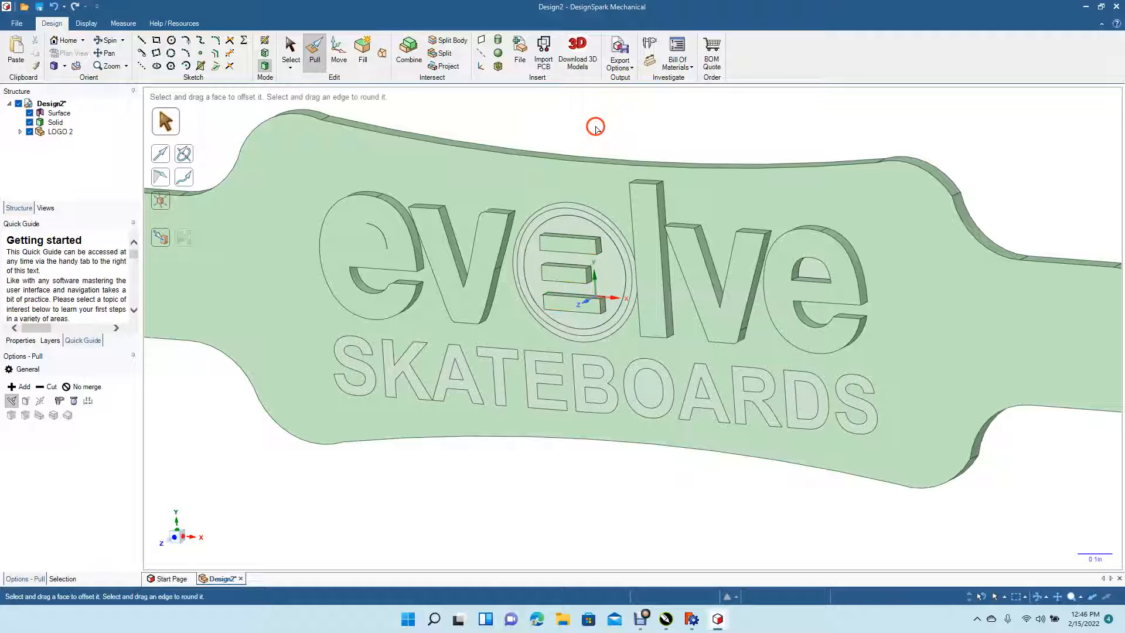
- Pull the ring around the three emblem bars out from the deck face
{"action": "left_click", "coordinate": [558, 217]}
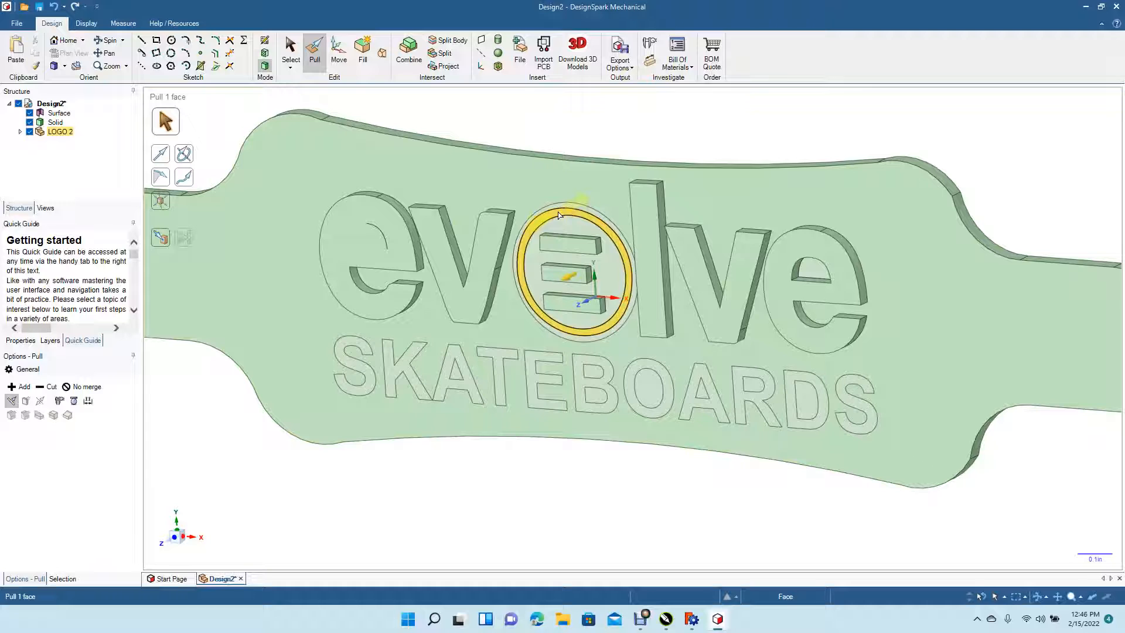
{"action": "left_click", "coordinate": [558, 215]}
{"action": "left_click_drag", "start_coordinate": [558, 215], "coordinate": [555, 220]}
{"action": "left_click", "coordinate": [583, 134]}
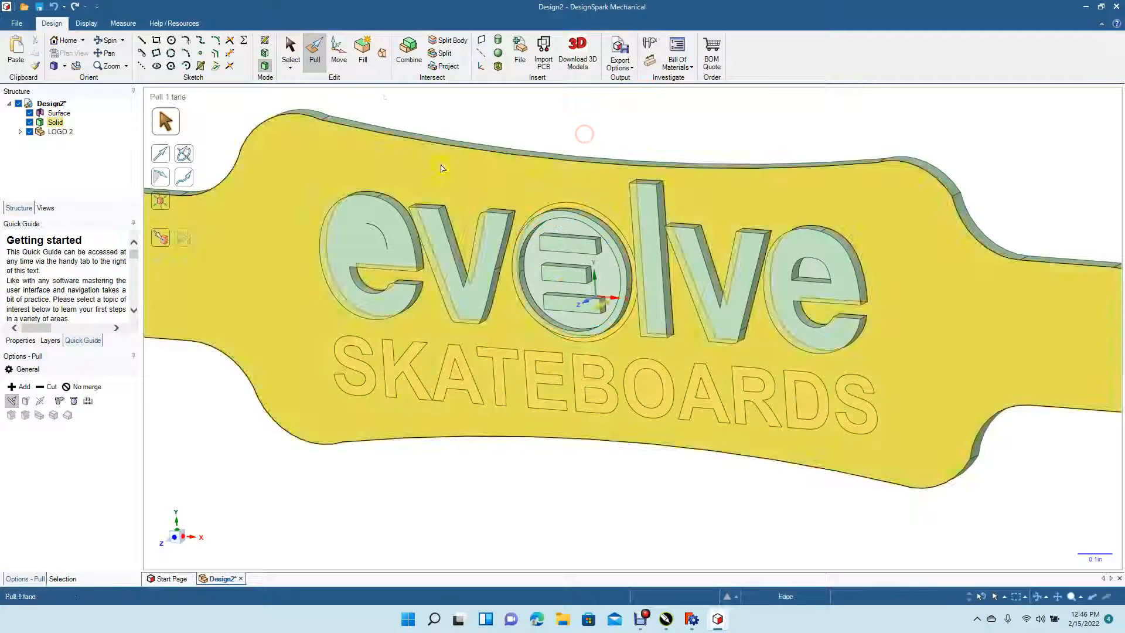
- Remove the outermost circle outline around the raised emblem ring
{"action": "left_click", "coordinate": [291, 51]}
{"action": "left_click", "coordinate": [571, 209]}
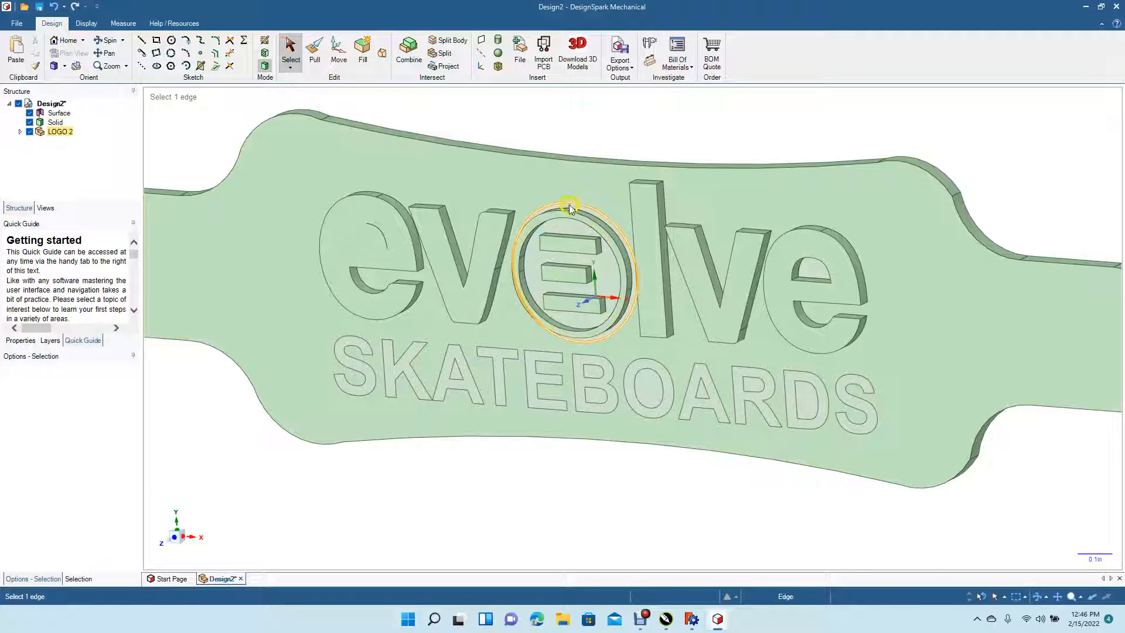
{"action": "key", "text": "Escape"}
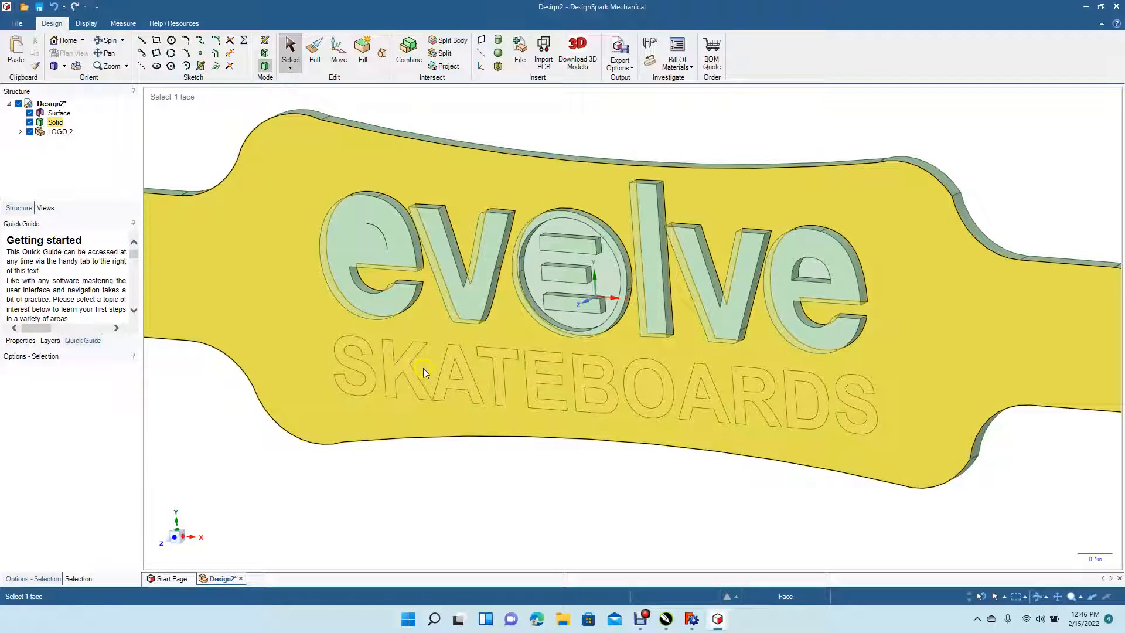
- Pull all eleven letters of the word SKATEBOARDS out from the deck face by 0.030 in
{"action": "left_click", "coordinate": [344, 357]}
{"action": "left_click", "coordinate": [390, 368], "text": "ctrl"}
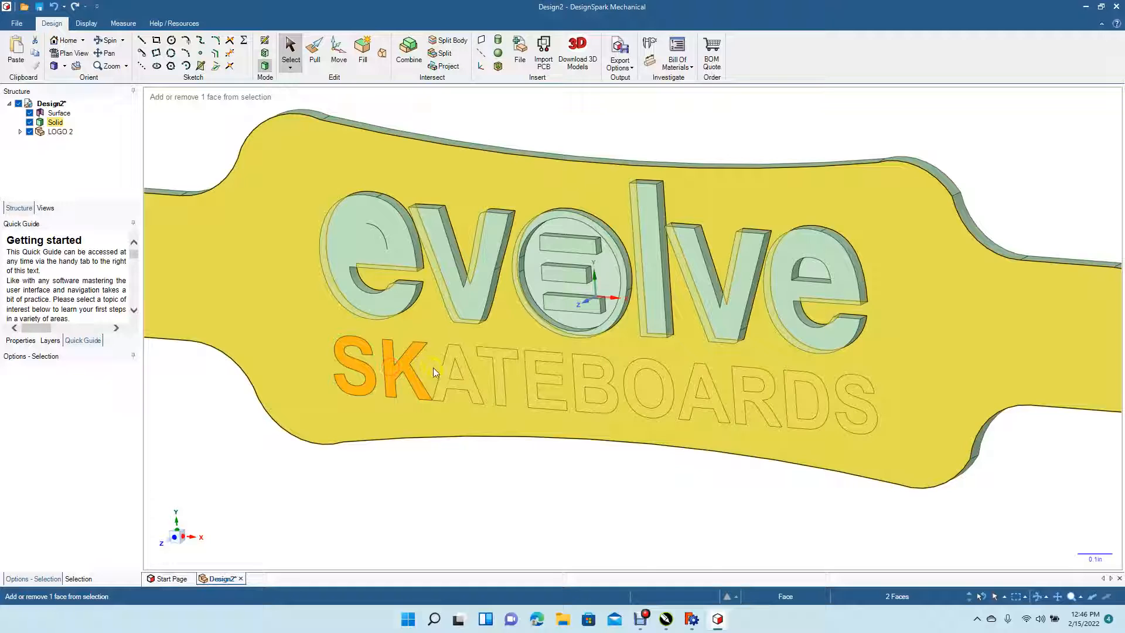
{"action": "left_click", "coordinate": [442, 388], "text": "ctrl"}
{"action": "left_click", "coordinate": [497, 375], "text": "ctrl"}
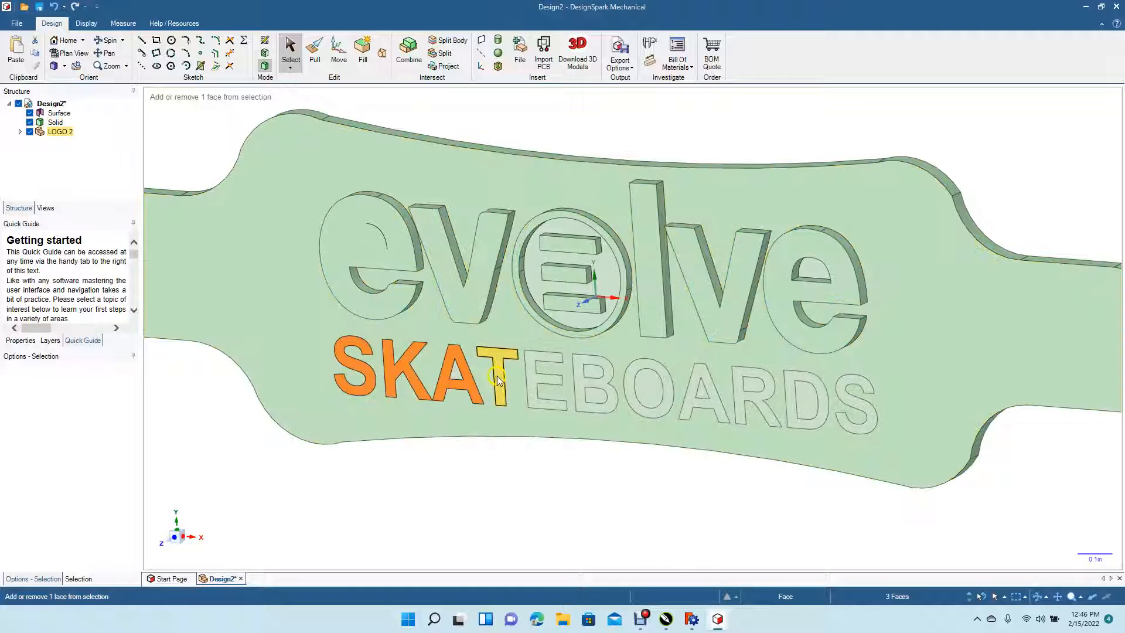
{"action": "left_click", "coordinate": [534, 382], "text": "ctrl"}
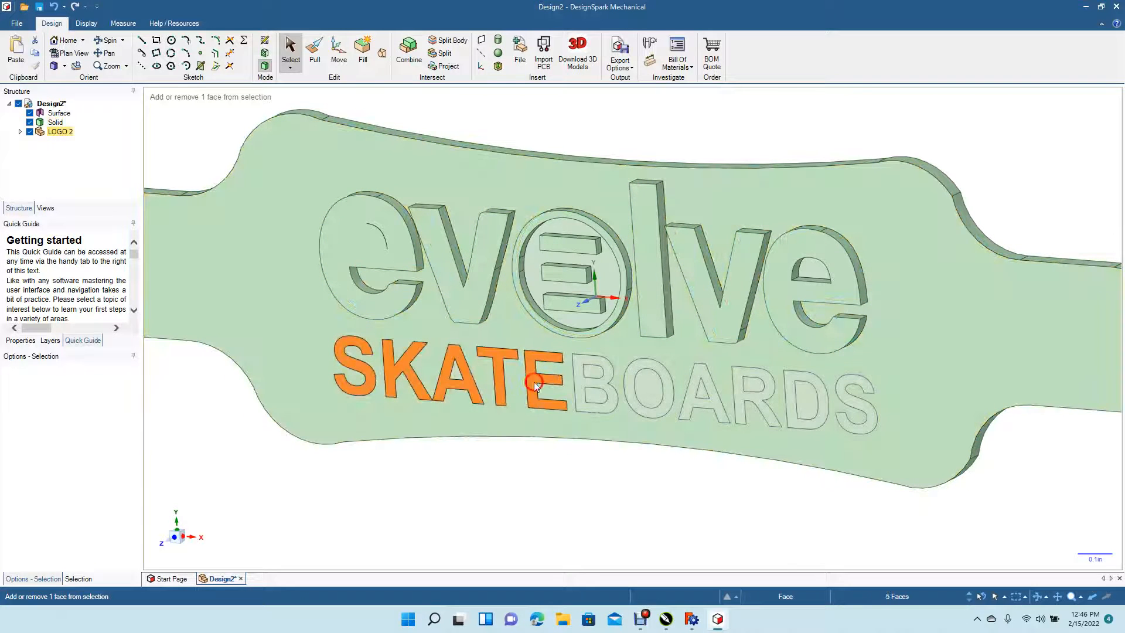
{"action": "left_click", "coordinate": [580, 391], "text": "ctrl"}
{"action": "left_click", "coordinate": [639, 375], "text": "ctrl"}
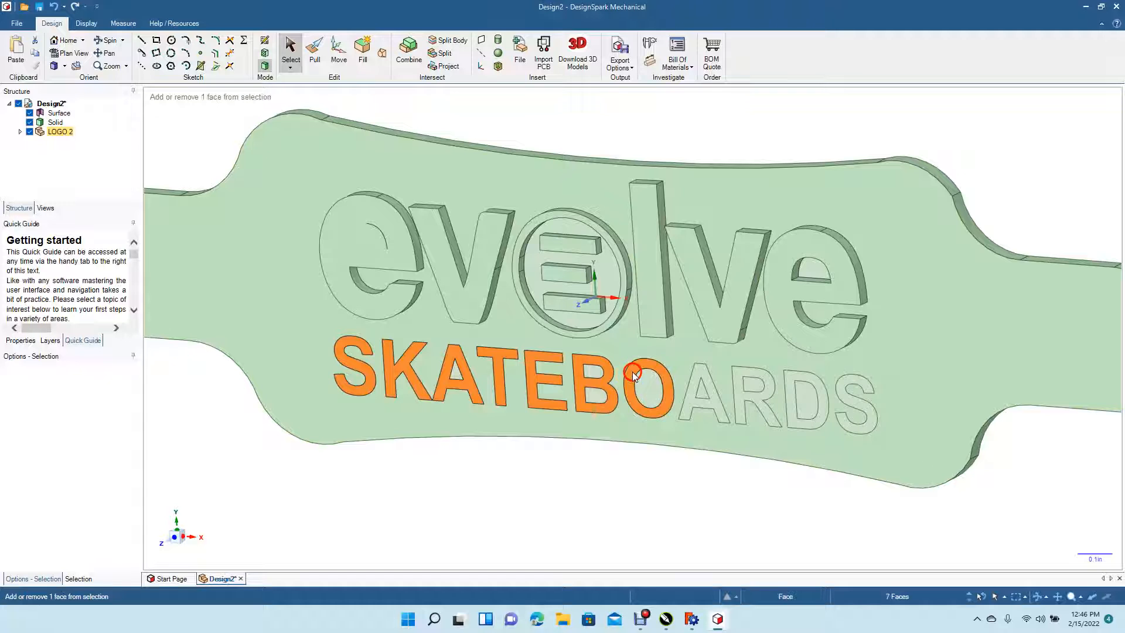
{"action": "left_click", "coordinate": [688, 401], "text": "ctrl"}
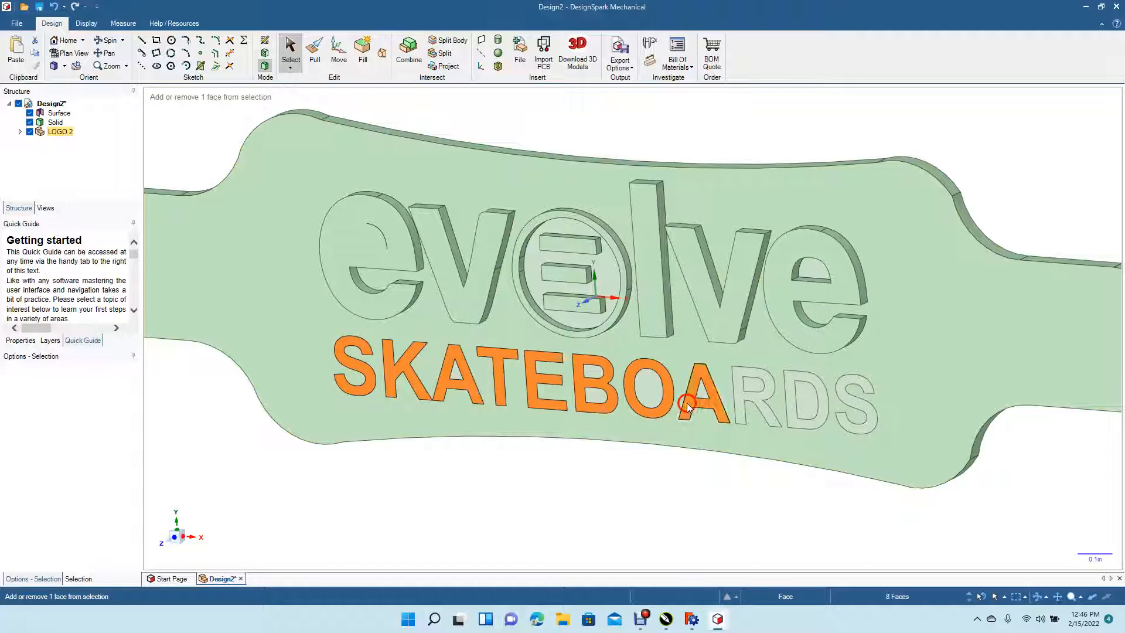
{"action": "left_click", "coordinate": [740, 396], "text": "ctrl"}
{"action": "left_click", "coordinate": [789, 400], "text": "ctrl"}
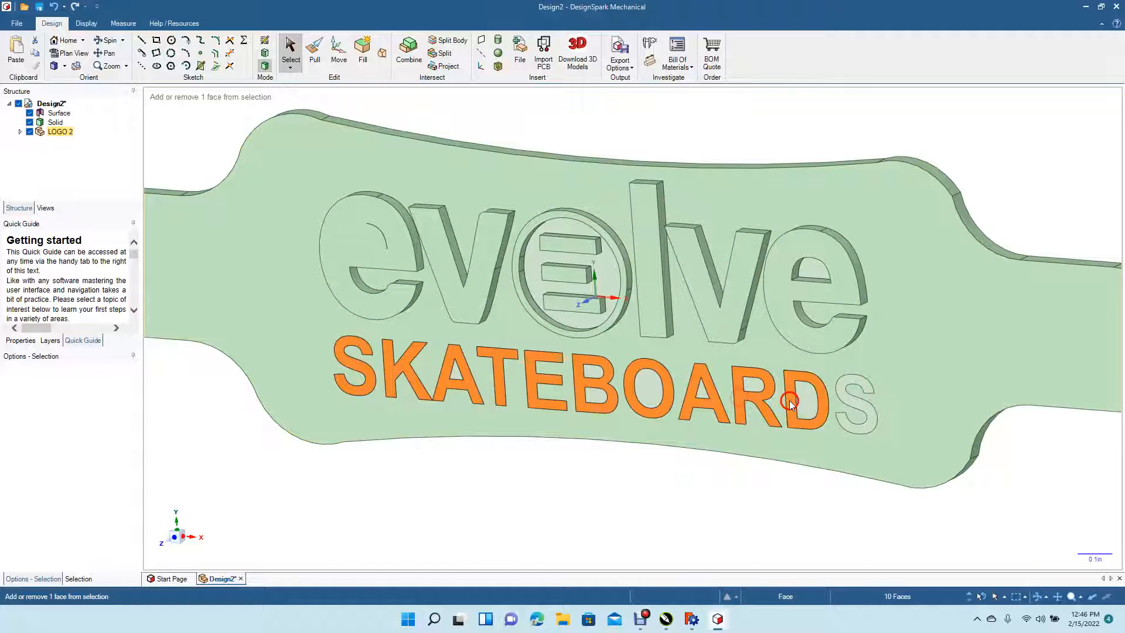
{"action": "left_click", "coordinate": [848, 394], "text": "ctrl"}
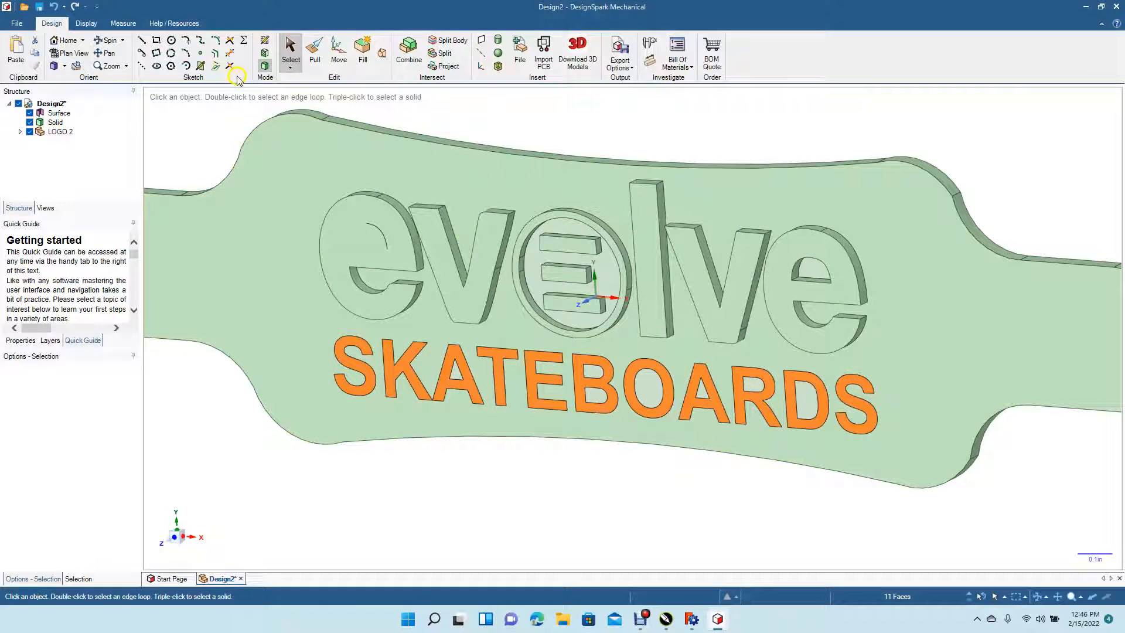
{"action": "left_click", "coordinate": [315, 48]}
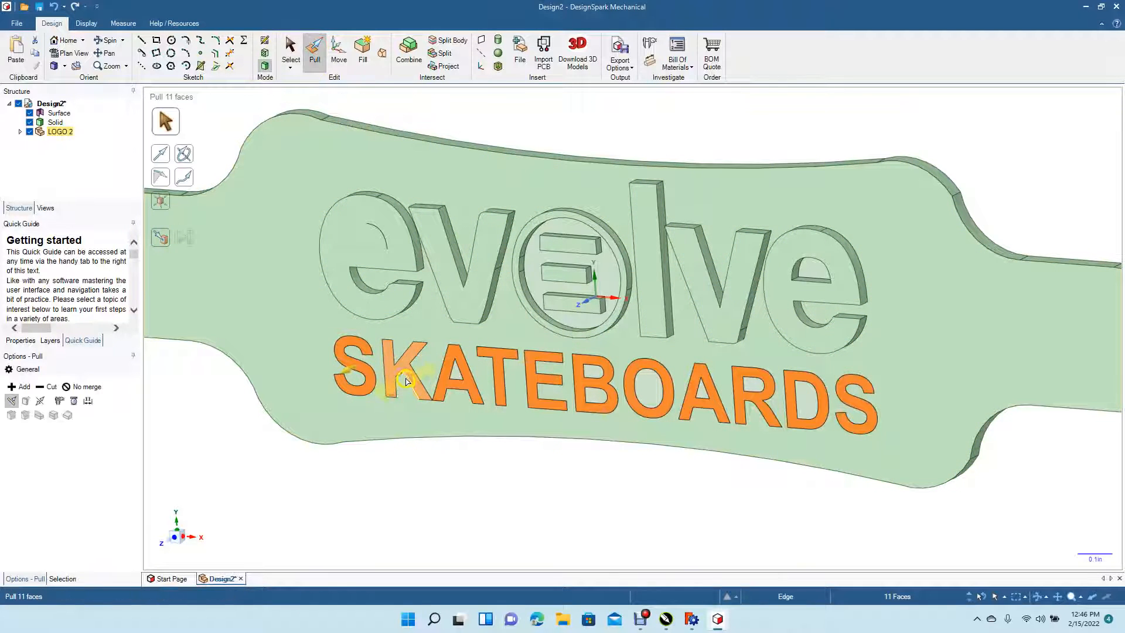
{"action": "left_click_drag", "start_coordinate": [404, 375], "coordinate": [401, 380]}
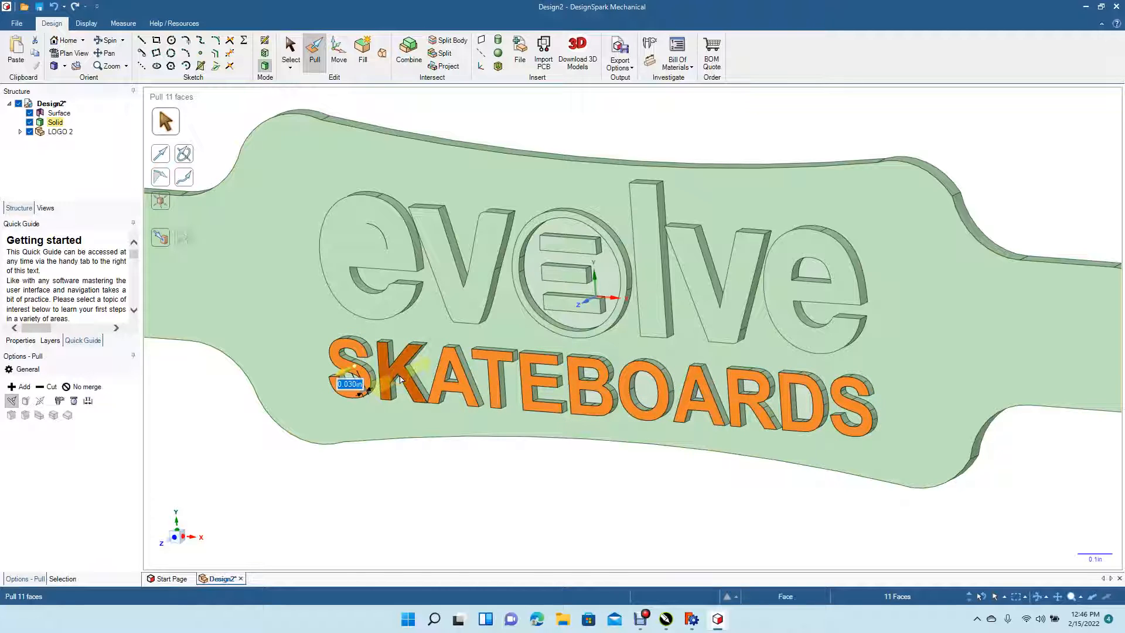
{"action": "left_click", "coordinate": [291, 50]}
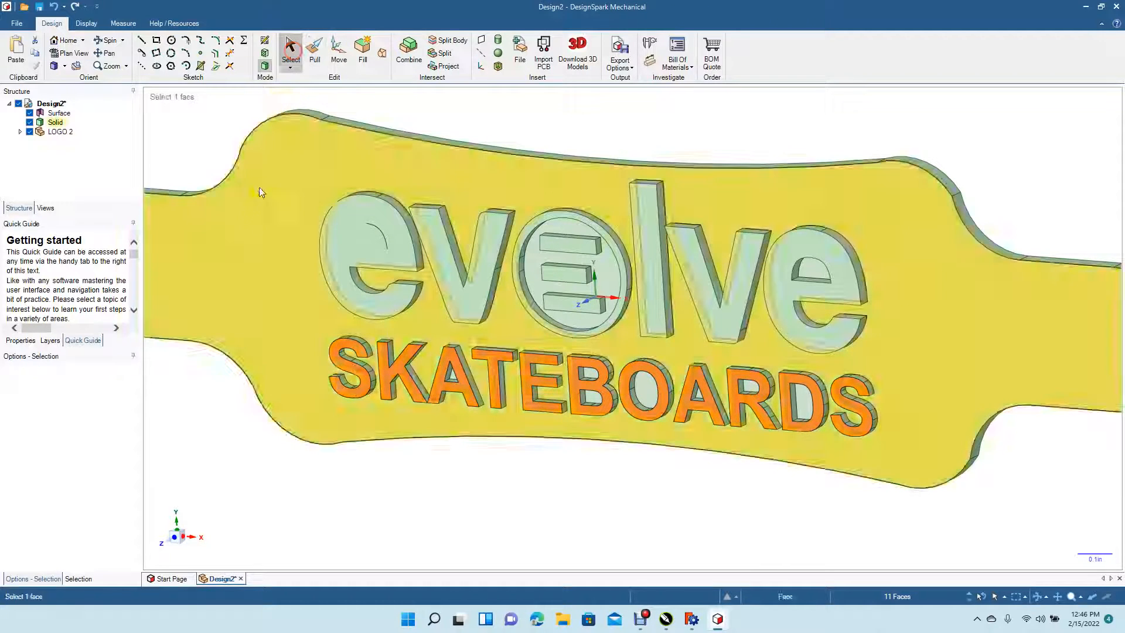
{"action": "left_click", "coordinate": [191, 396]}
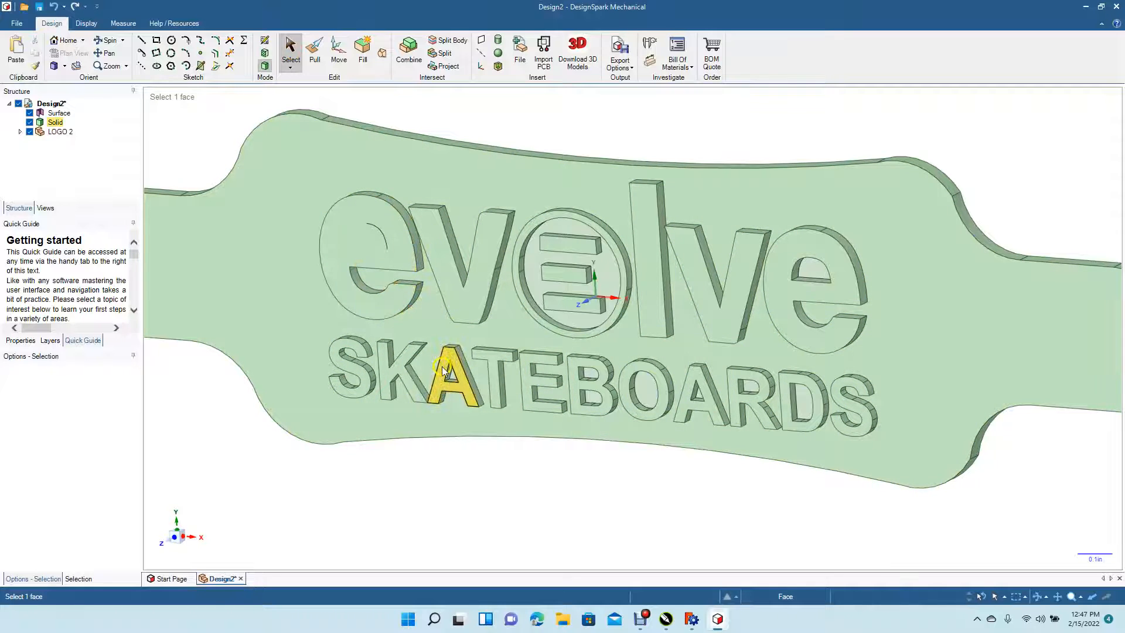
- Delete the round surface covering the hole at the deck's end, working in a straight-on view
{"action": "left_click", "coordinate": [65, 67]}
{"action": "left_click", "coordinate": [74, 103]}
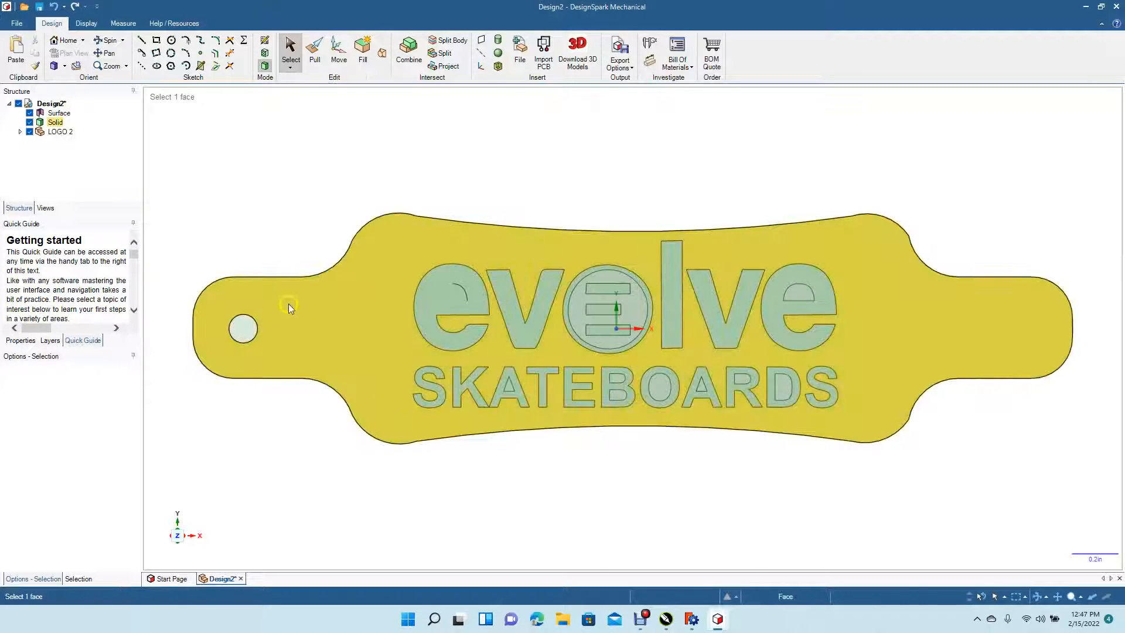
{"action": "left_click", "coordinate": [240, 329]}
{"action": "key", "text": "Delete"}
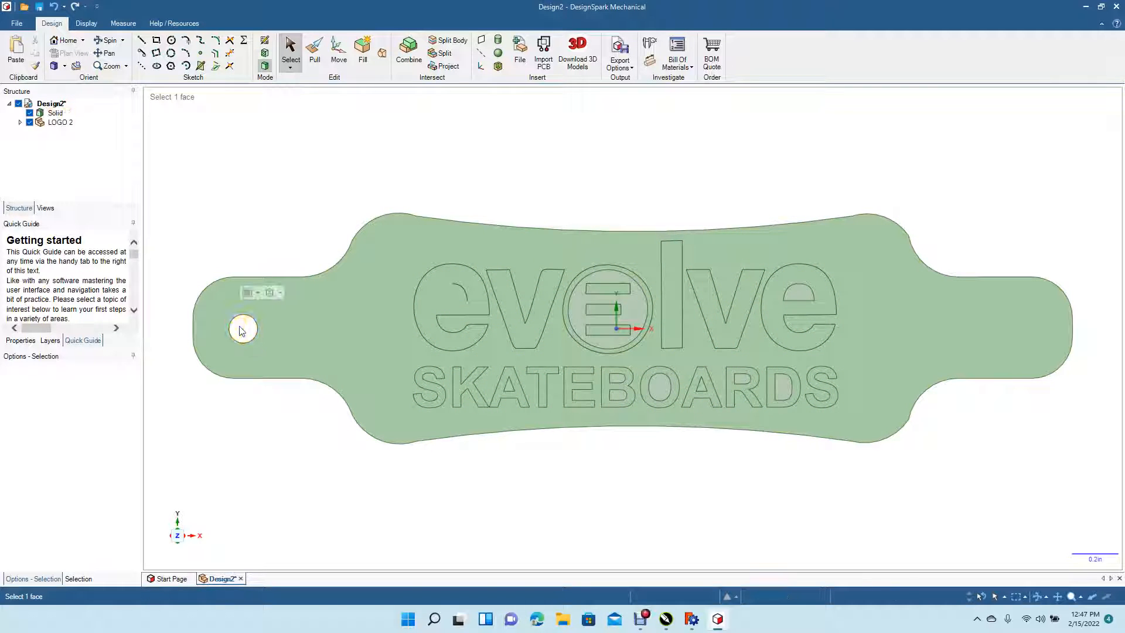
- Sketch a horizontal line about 0.22 in long on the first e's face, from the open arc's lower end across the letter
{"action": "scroll", "coordinate": [498, 355], "scroll_direction": "up", "scroll_amount": 3}
{"action": "scroll", "coordinate": [498, 355], "scroll_direction": "up", "scroll_amount": 1, "text": "ctrl"}
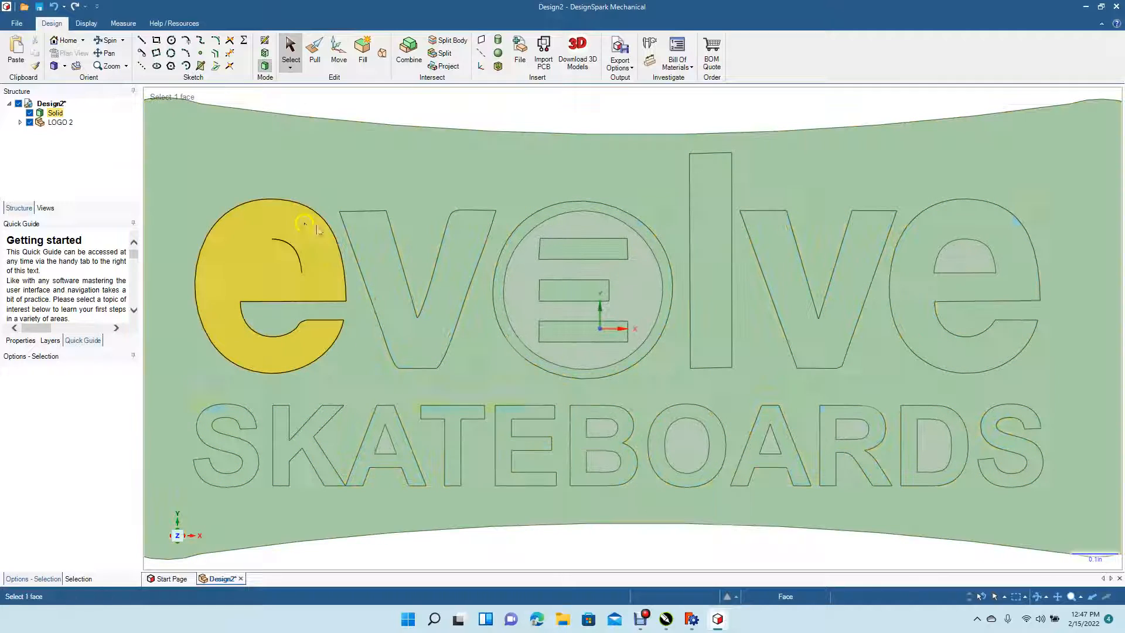
{"action": "left_click", "coordinate": [267, 247]}
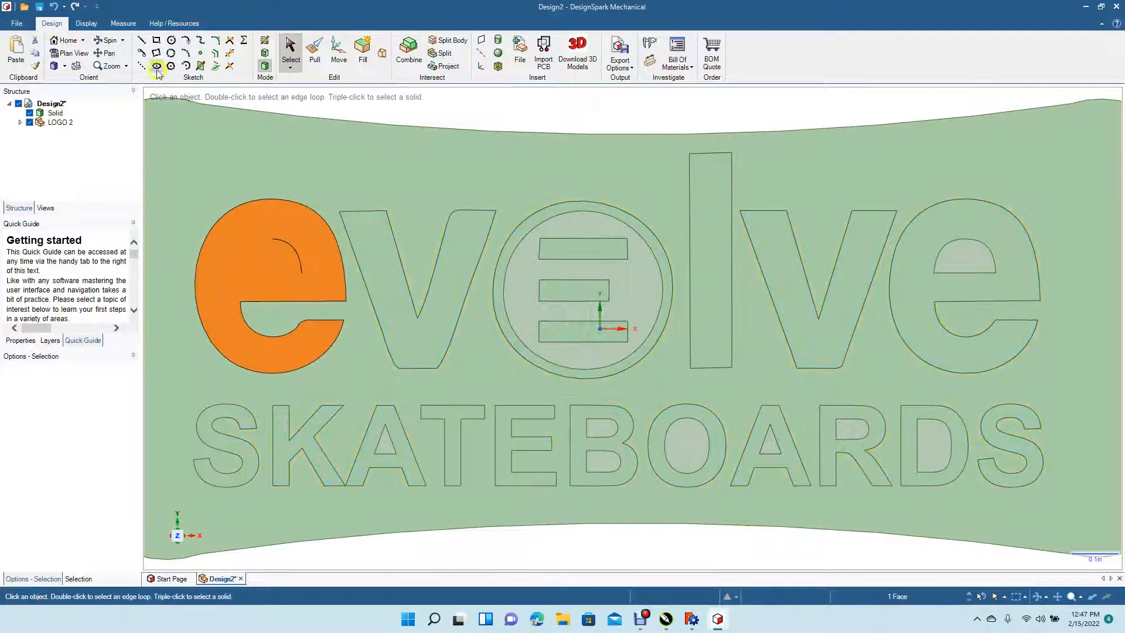
{"action": "left_click", "coordinate": [143, 42]}
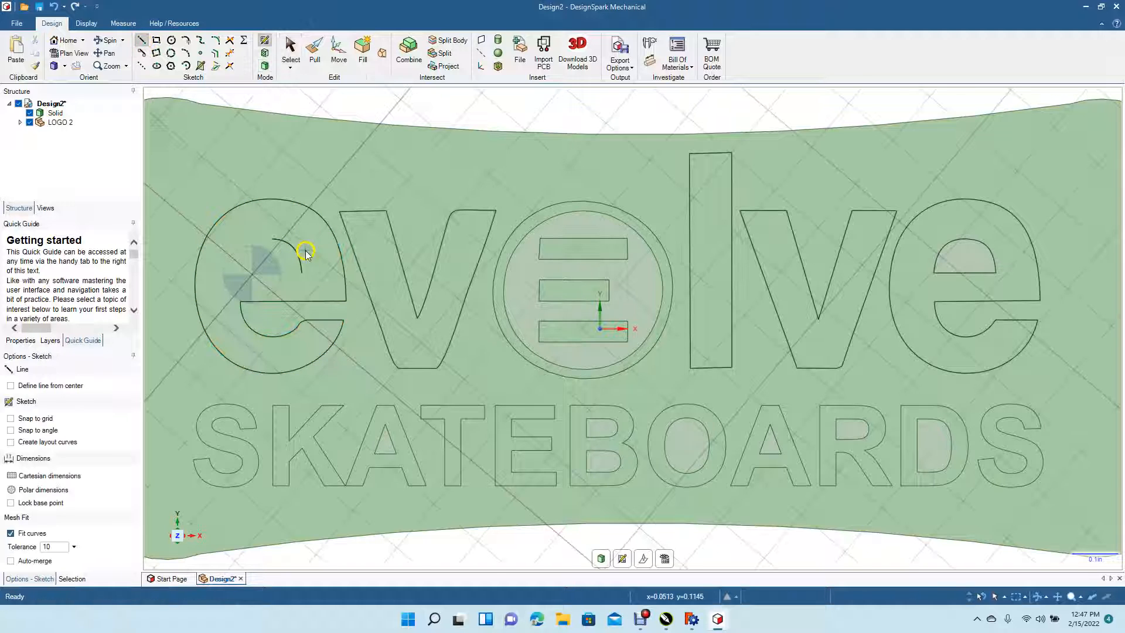
{"action": "left_click", "coordinate": [300, 272]}
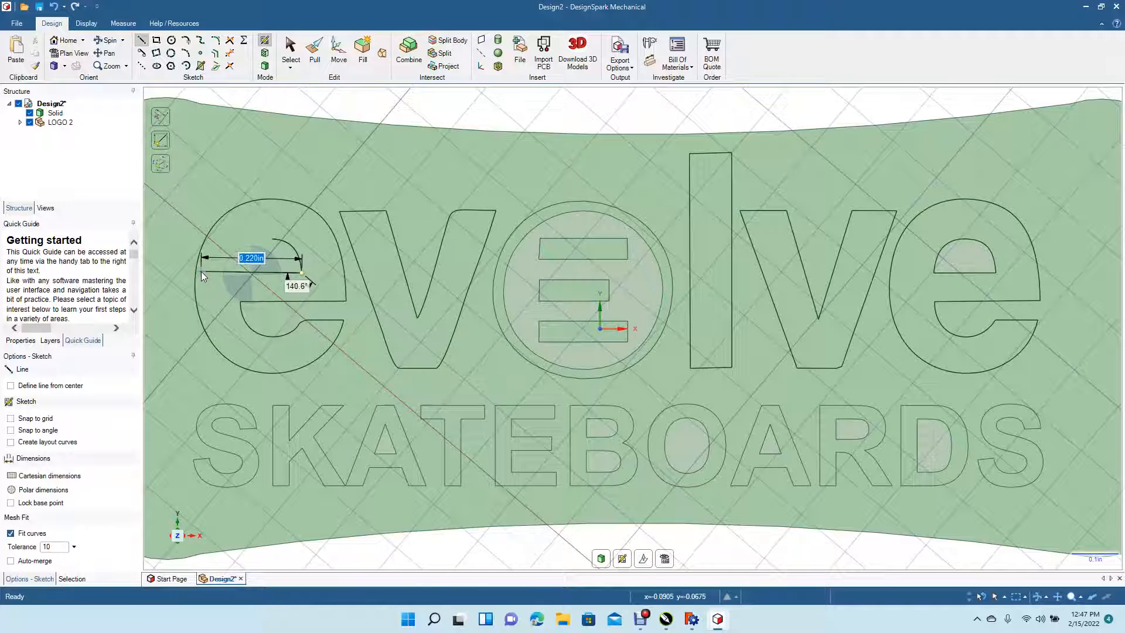
{"action": "left_click", "coordinate": [201, 272]}
{"action": "left_click", "coordinate": [296, 48]}
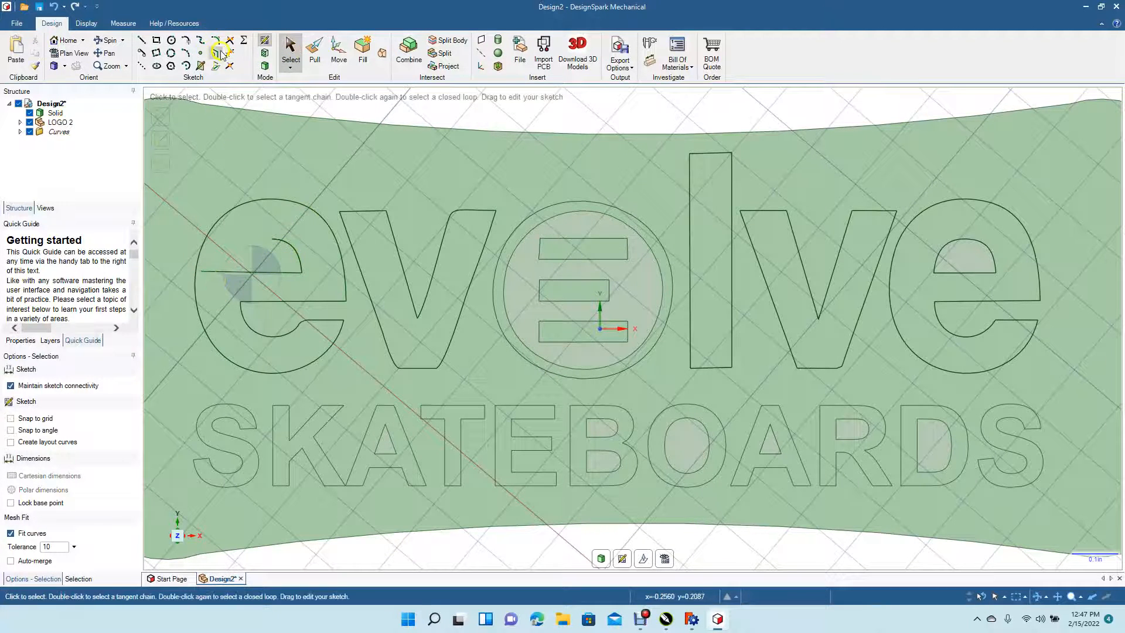
- Close the first e's counter with a three-point arc of about 0.072 in radius and trim the line's excess beyond it
{"action": "left_click", "coordinate": [198, 54]}
{"action": "left_click", "coordinate": [187, 53]}
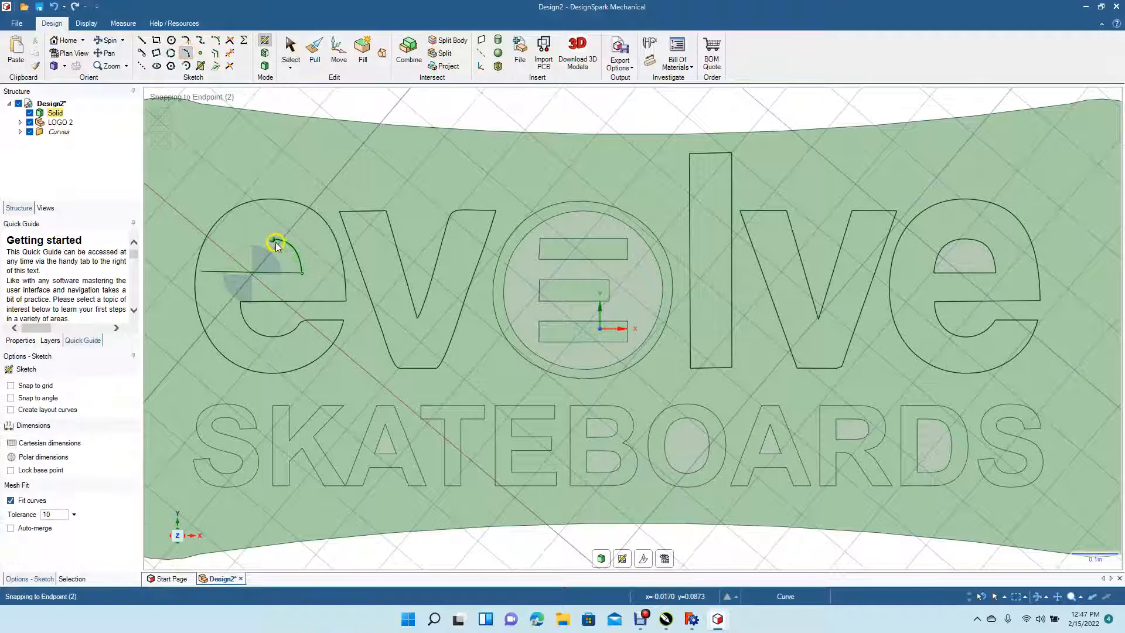
{"action": "left_click", "coordinate": [272, 241]}
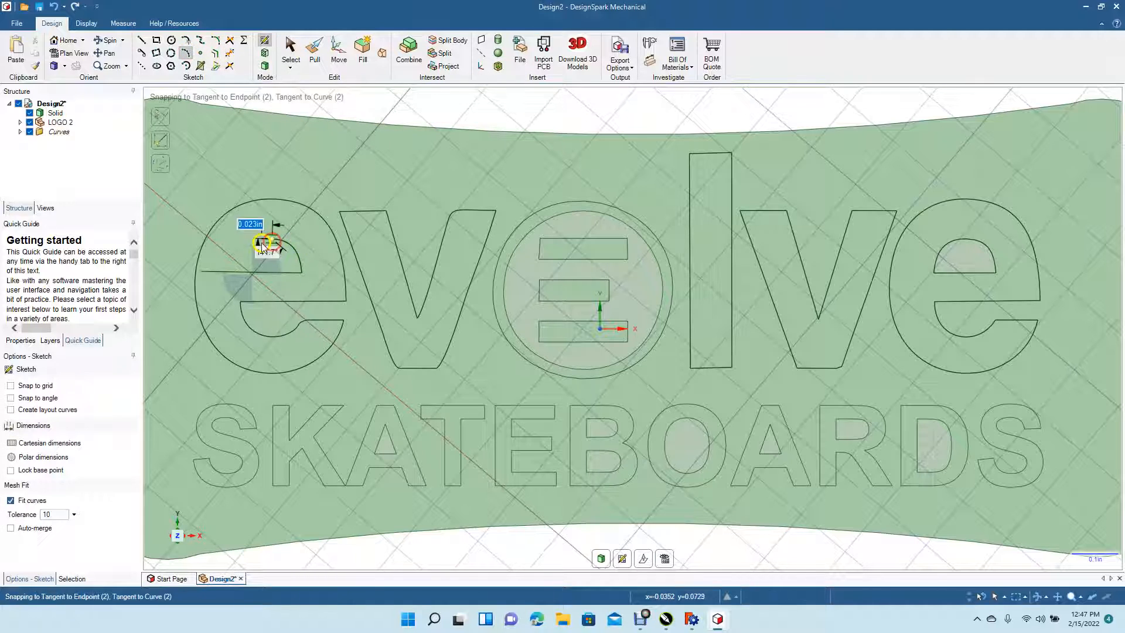
{"action": "left_click", "coordinate": [238, 272]}
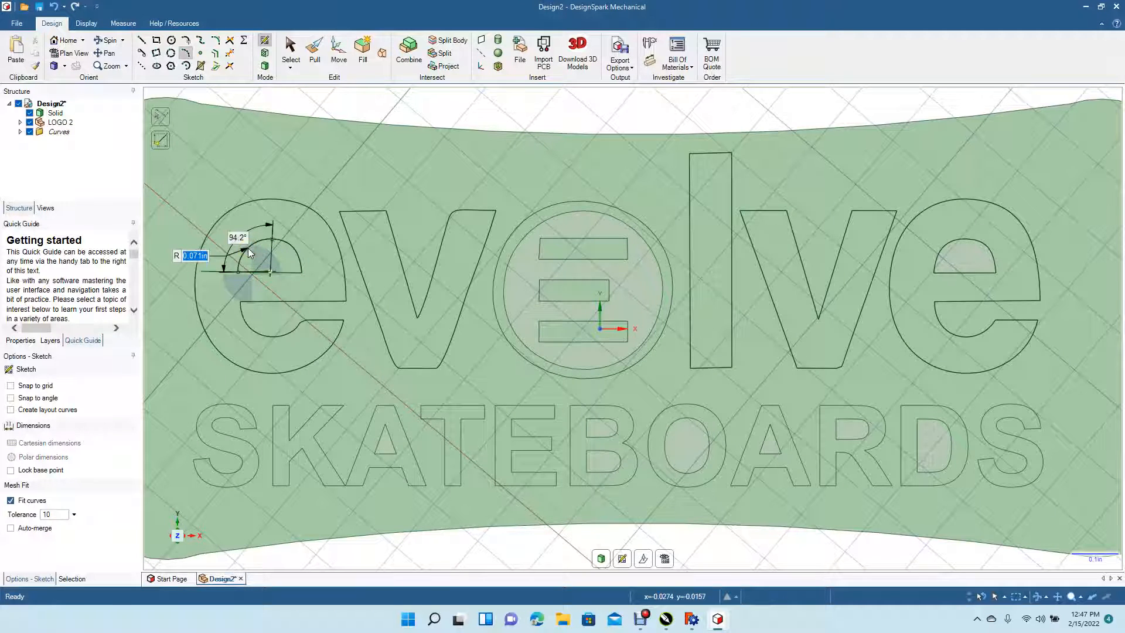
{"action": "left_click", "coordinate": [251, 249]}
{"action": "left_click", "coordinate": [291, 51]}
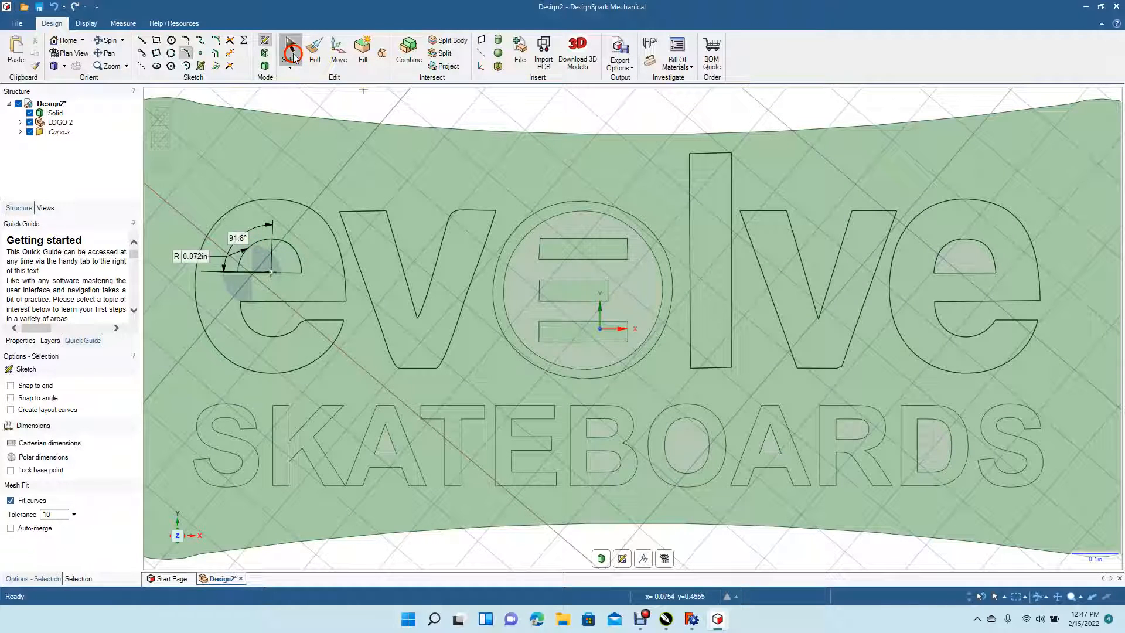
{"action": "left_click", "coordinate": [229, 54]}
{"action": "left_click", "coordinate": [220, 271]}
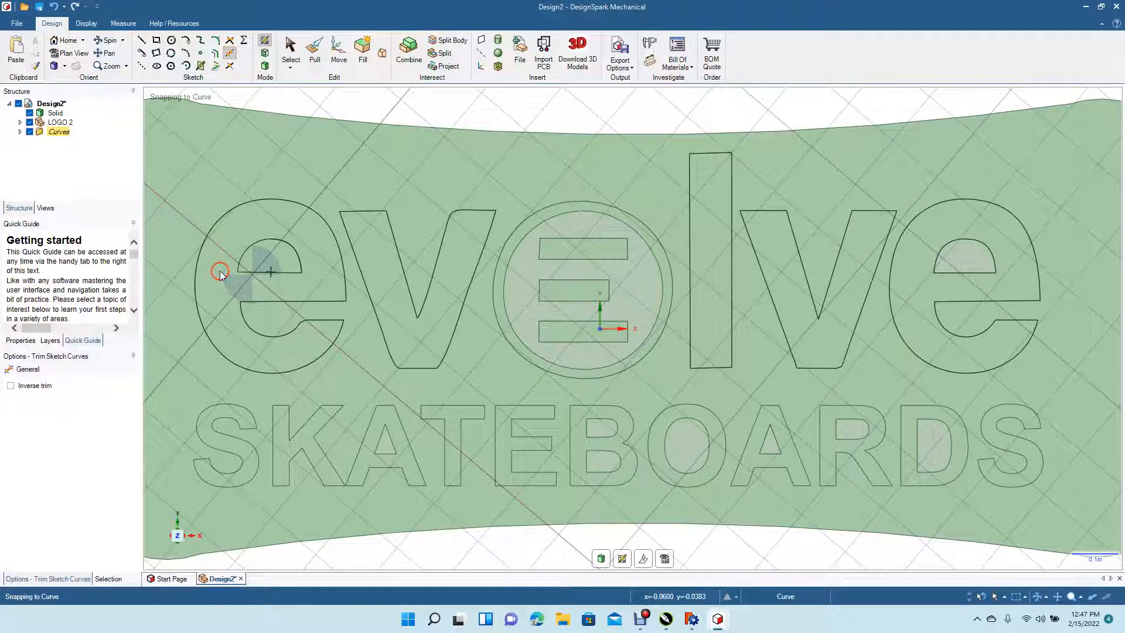
- Pull the first e's half-round counter area down up to the deck's face to open the letter's counter
{"action": "left_click", "coordinate": [105, 40]}
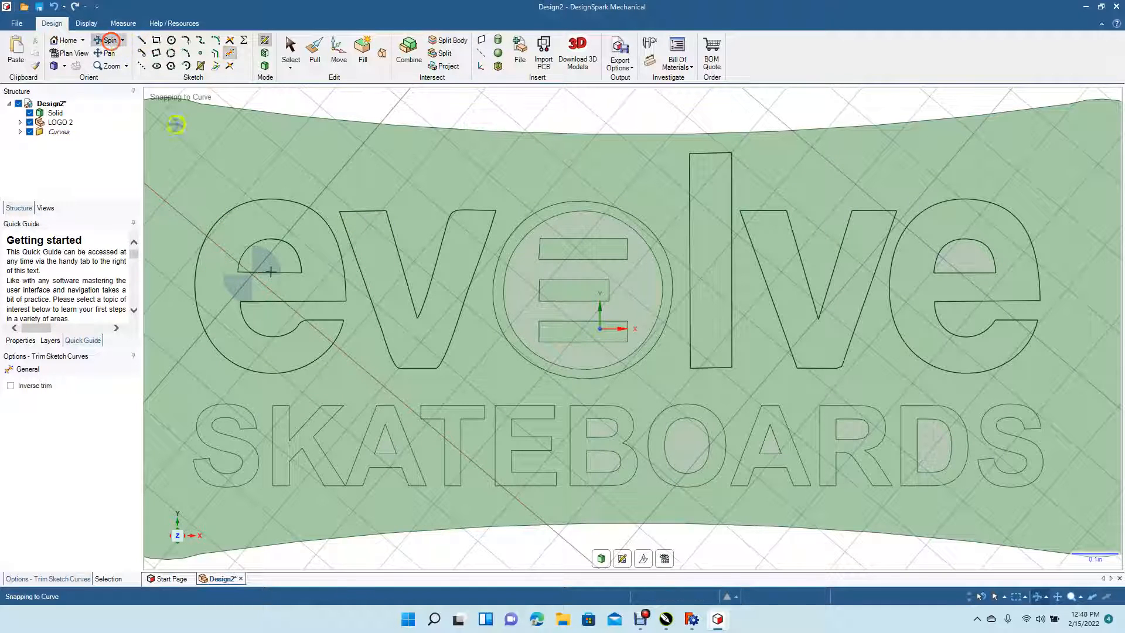
{"action": "left_click_drag", "start_coordinate": [505, 322], "coordinate": [460, 329]}
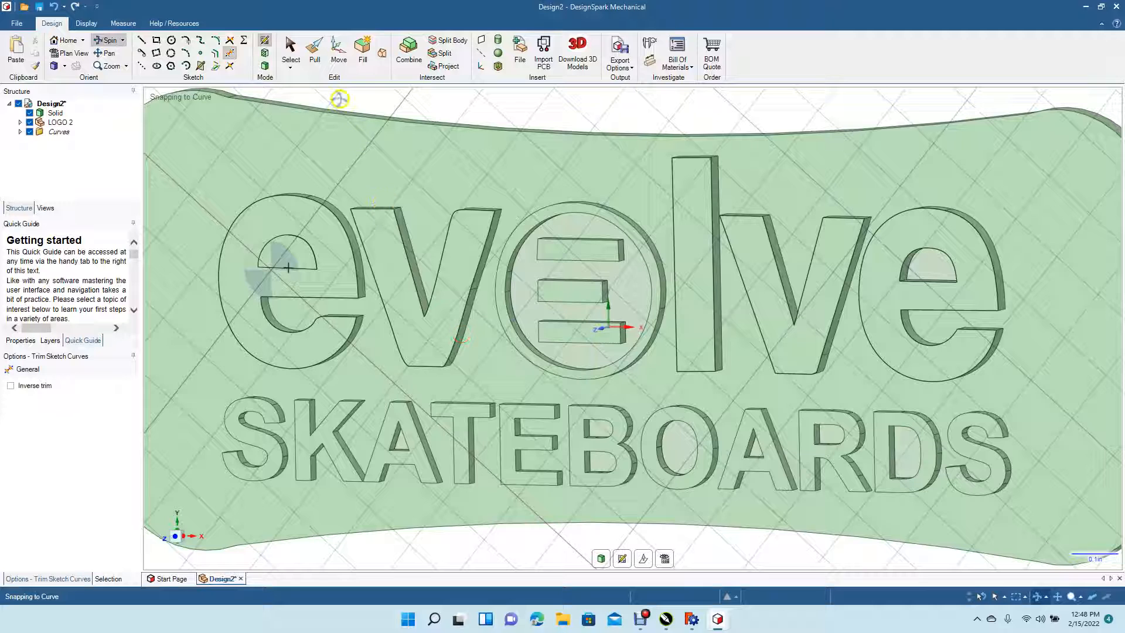
{"action": "left_click", "coordinate": [316, 61]}
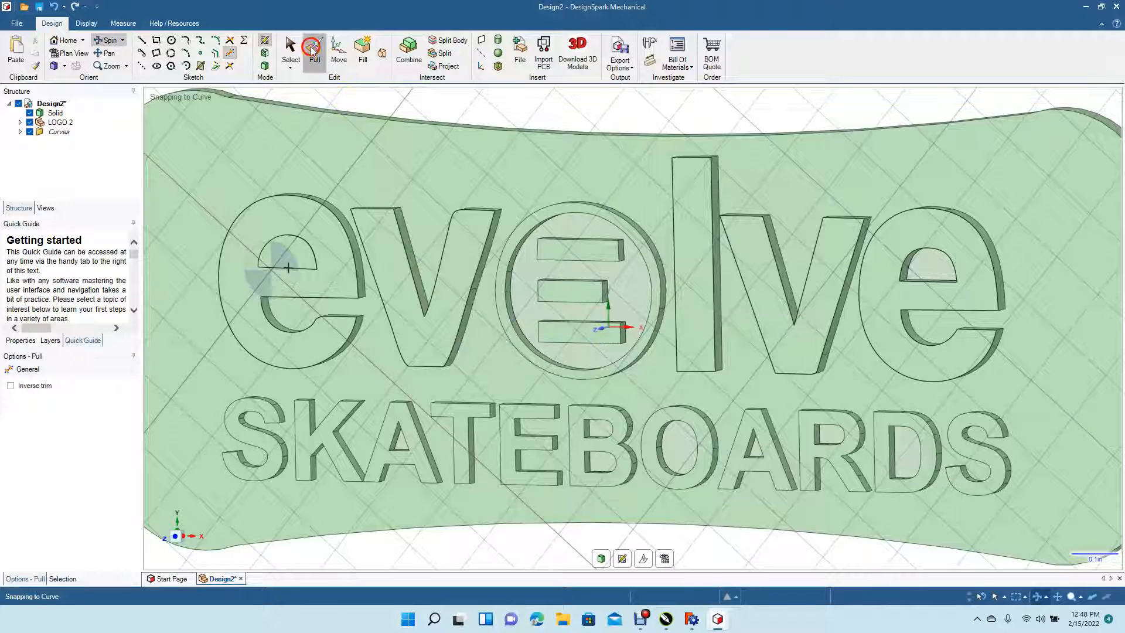
{"action": "left_click", "coordinate": [299, 248]}
{"action": "left_click", "coordinate": [296, 250]}
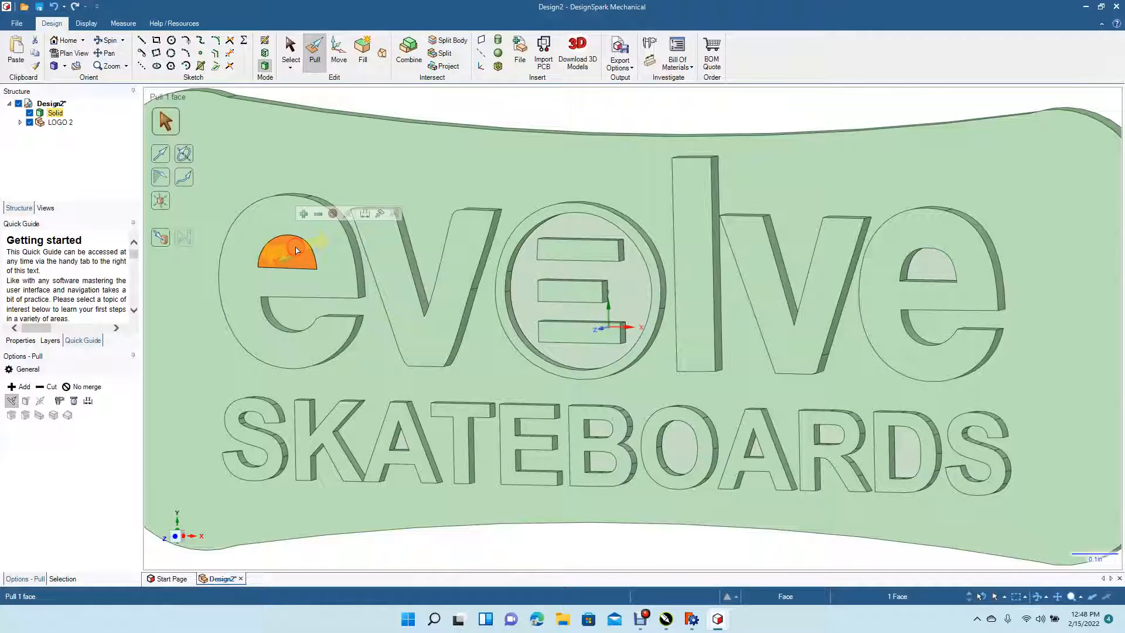
{"action": "left_click", "coordinate": [163, 240]}
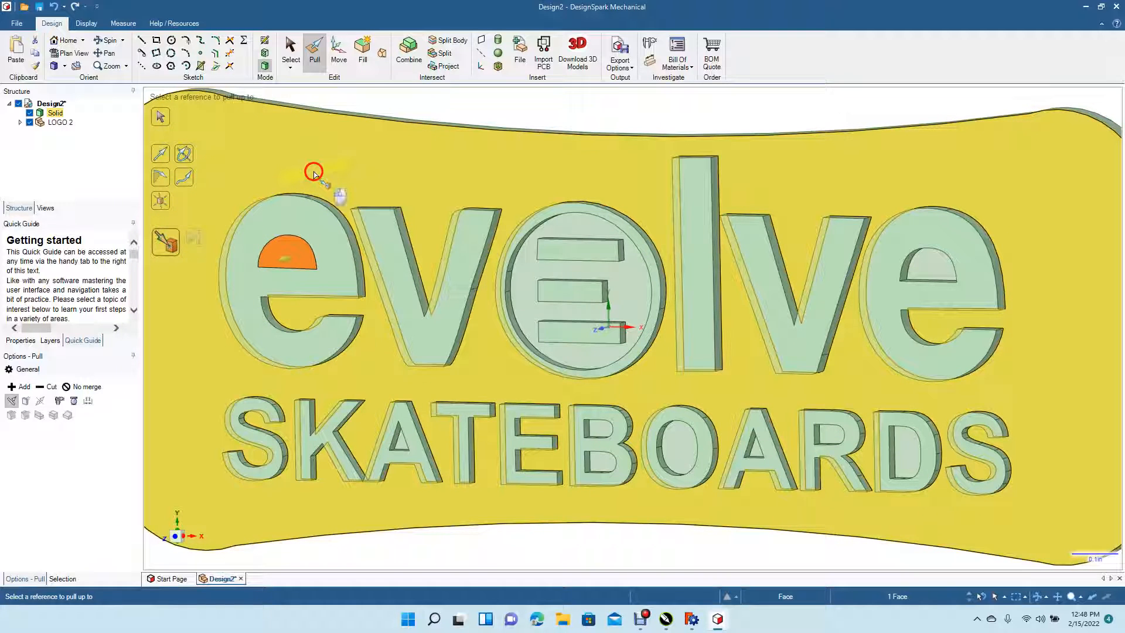
{"action": "left_click", "coordinate": [315, 174]}
{"action": "left_click", "coordinate": [290, 48]}
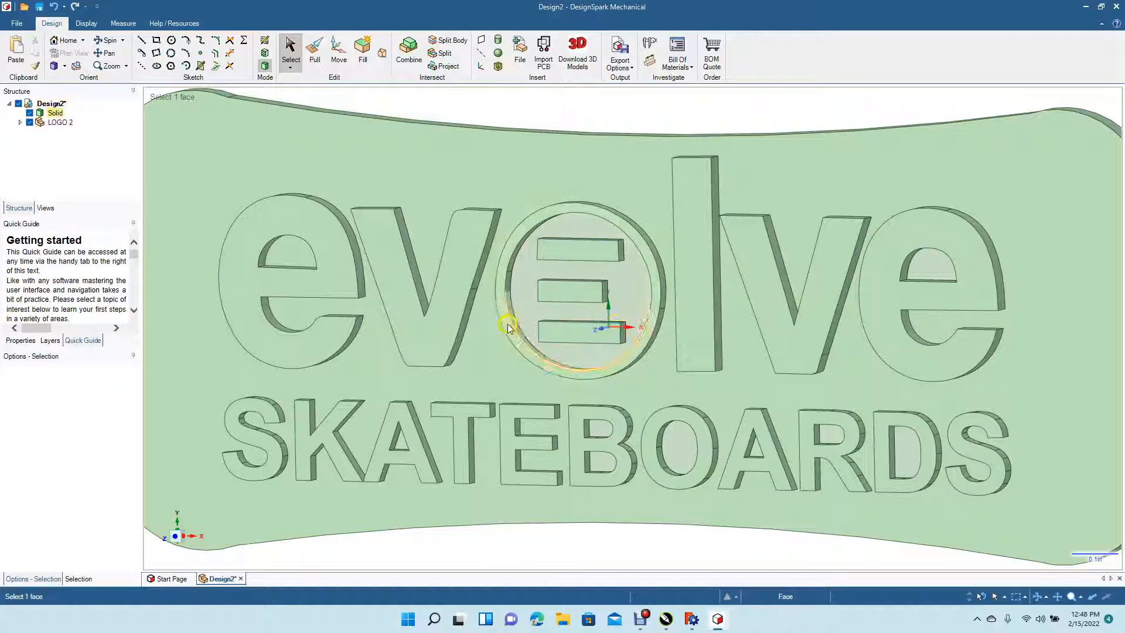
{"action": "left_click", "coordinate": [473, 325]}
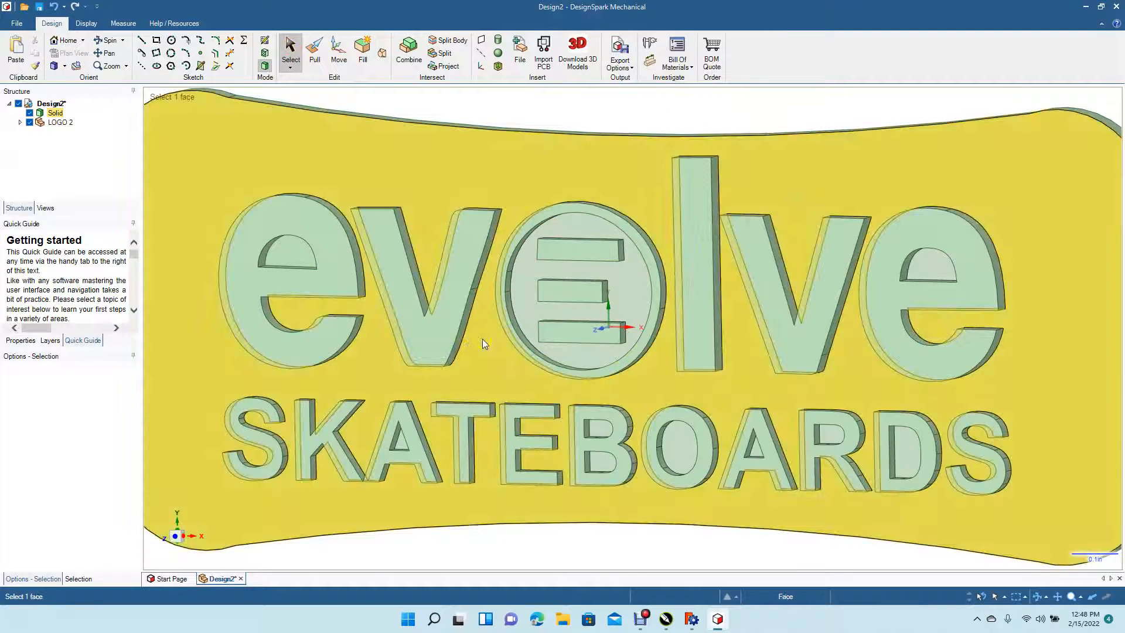
- Round the complete outer edge loop of the deck's logo side with a radius of 0.020 in
{"action": "scroll", "coordinate": [483, 339], "scroll_direction": "down", "scroll_amount": 5, "text": "ctrl"}
{"action": "left_click", "coordinate": [445, 220]}
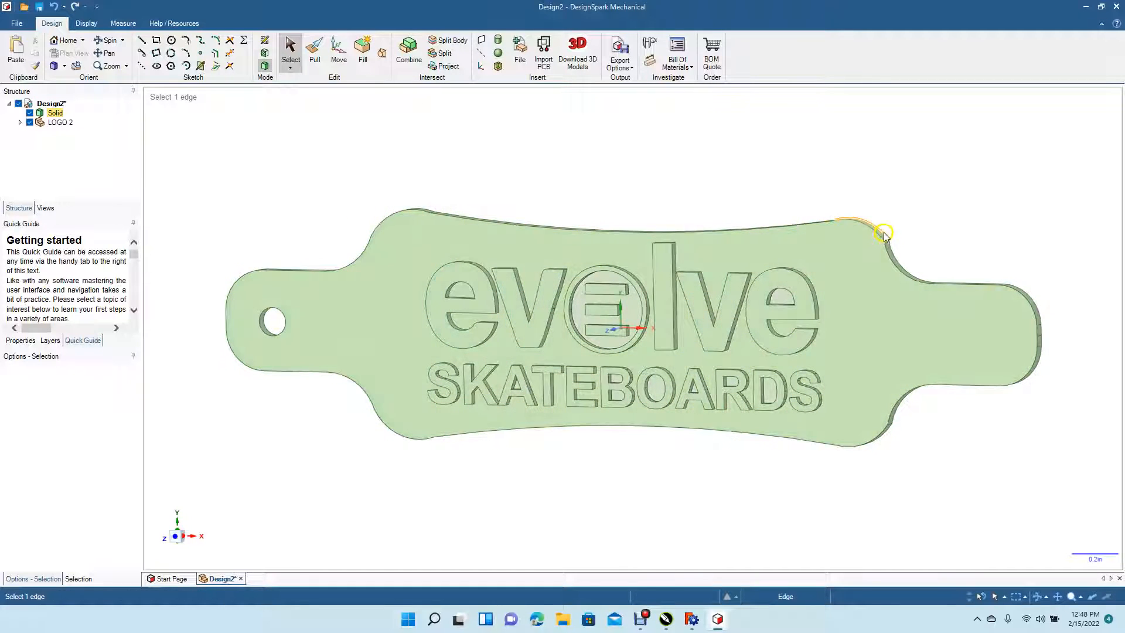
{"action": "left_click", "coordinate": [109, 40]}
{"action": "left_click_drag", "start_coordinate": [337, 176], "coordinate": [350, 199]}
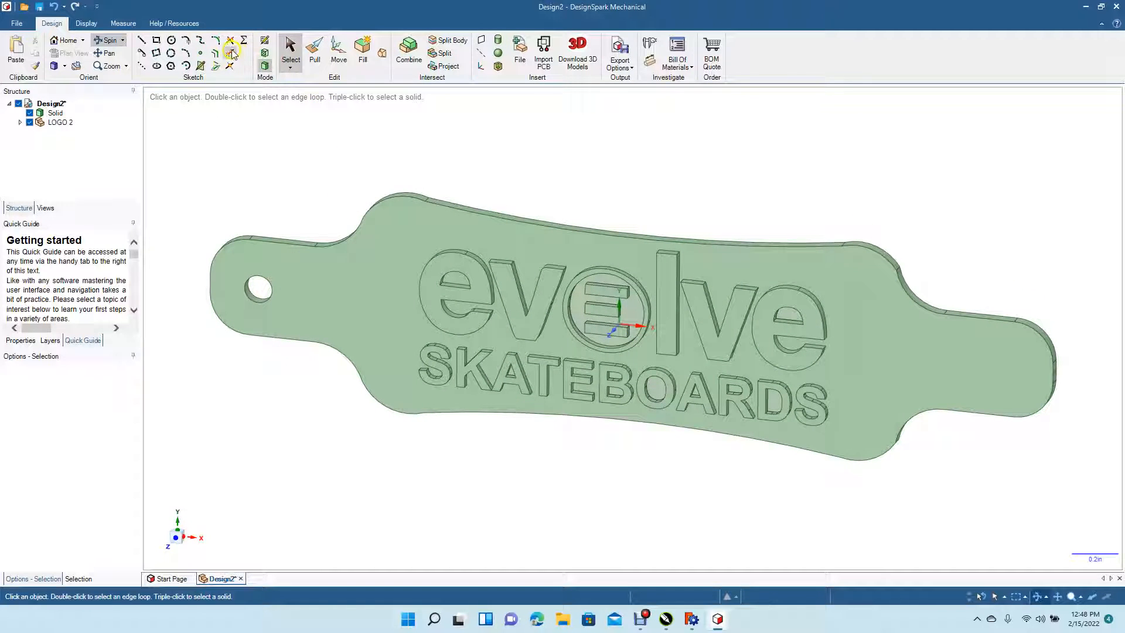
{"action": "left_click", "coordinate": [315, 50]}
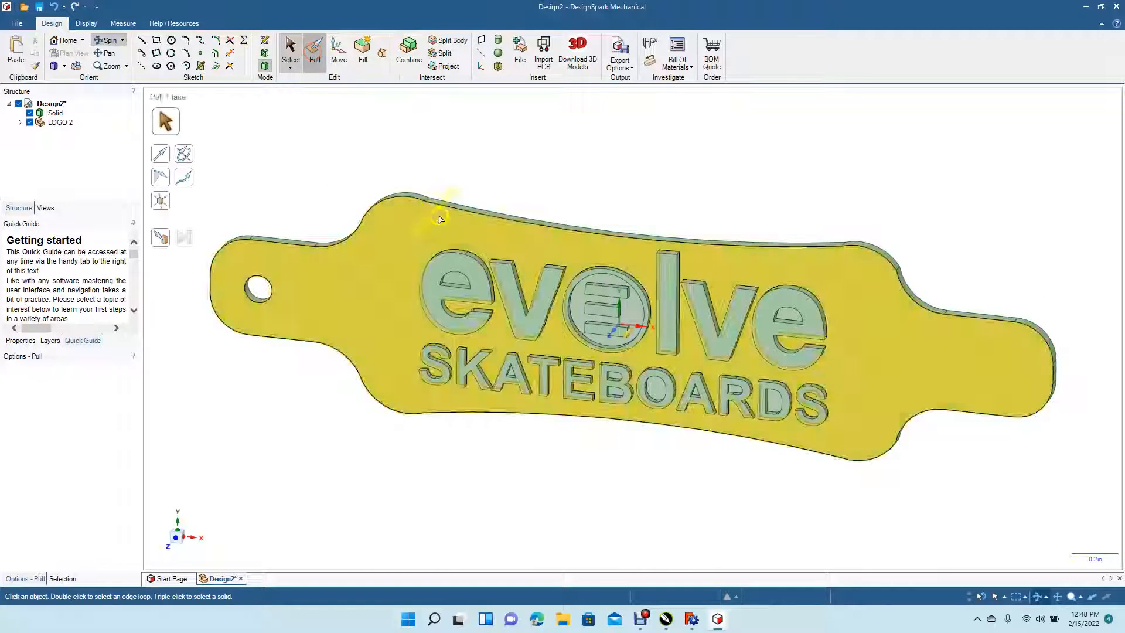
{"action": "left_click_drag", "start_coordinate": [428, 199], "coordinate": [487, 210]}
{"action": "key", "text": "ctrl+z"}
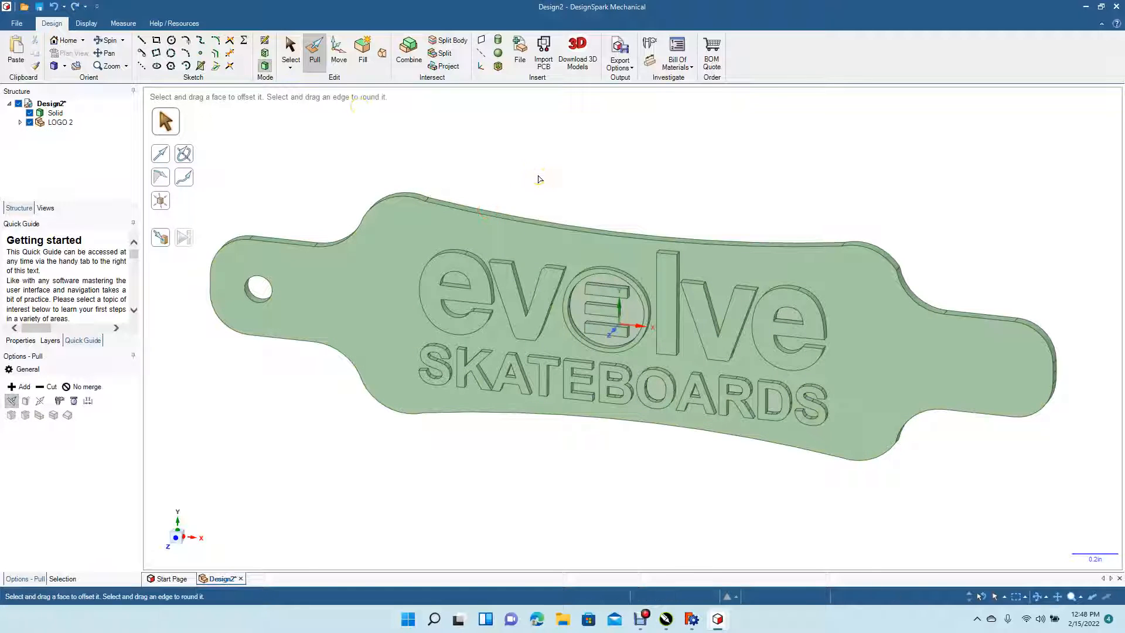
{"action": "left_click", "coordinate": [495, 220]}
{"action": "double_click", "coordinate": [493, 219]}
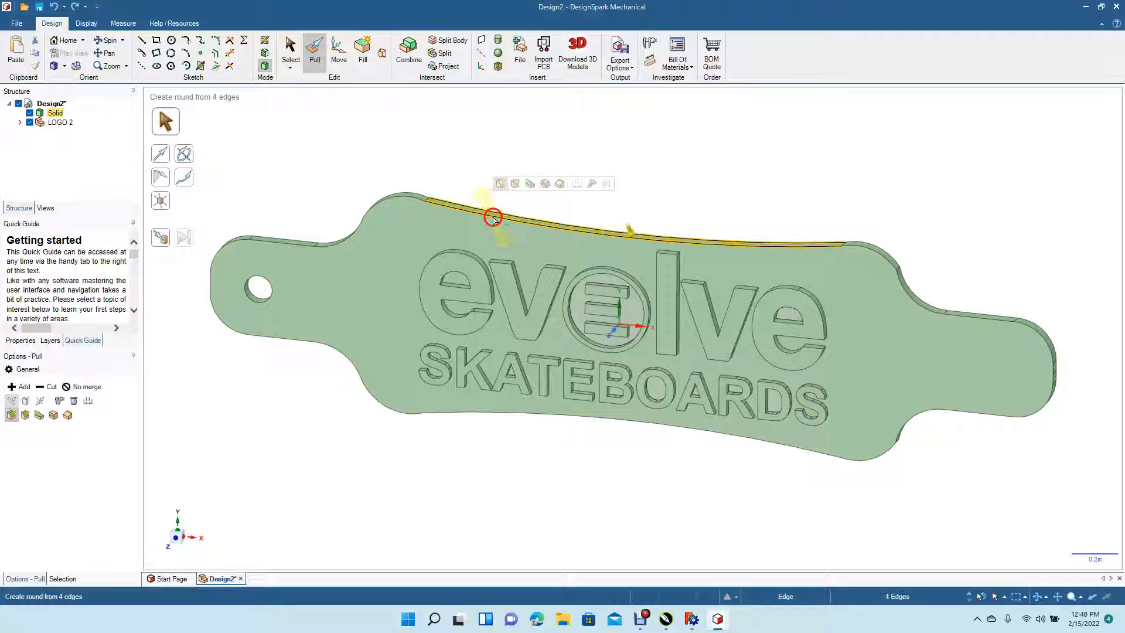
{"action": "double_click", "coordinate": [494, 219]}
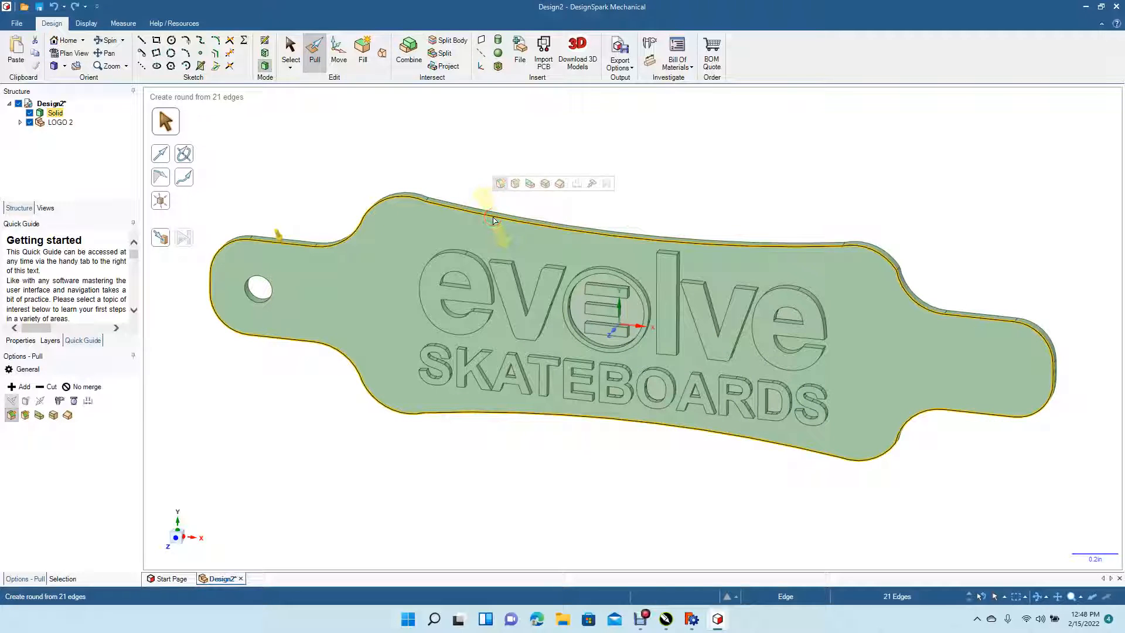
{"action": "left_click_drag", "start_coordinate": [493, 221], "coordinate": [500, 225]}
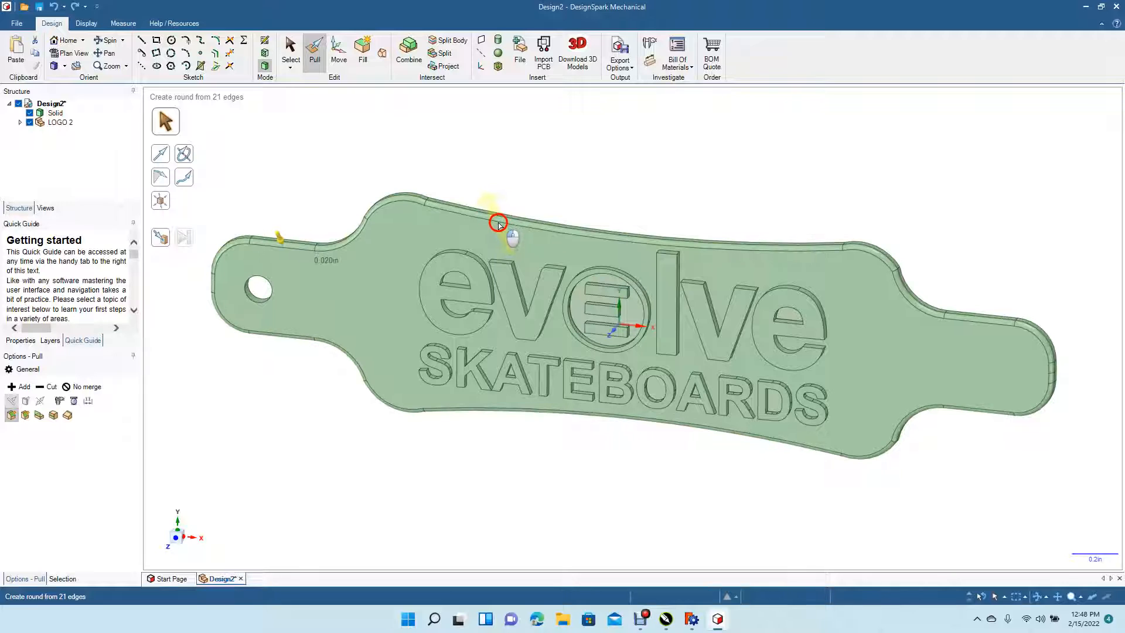
{"action": "left_click_drag", "start_coordinate": [499, 224], "coordinate": [496, 222]}
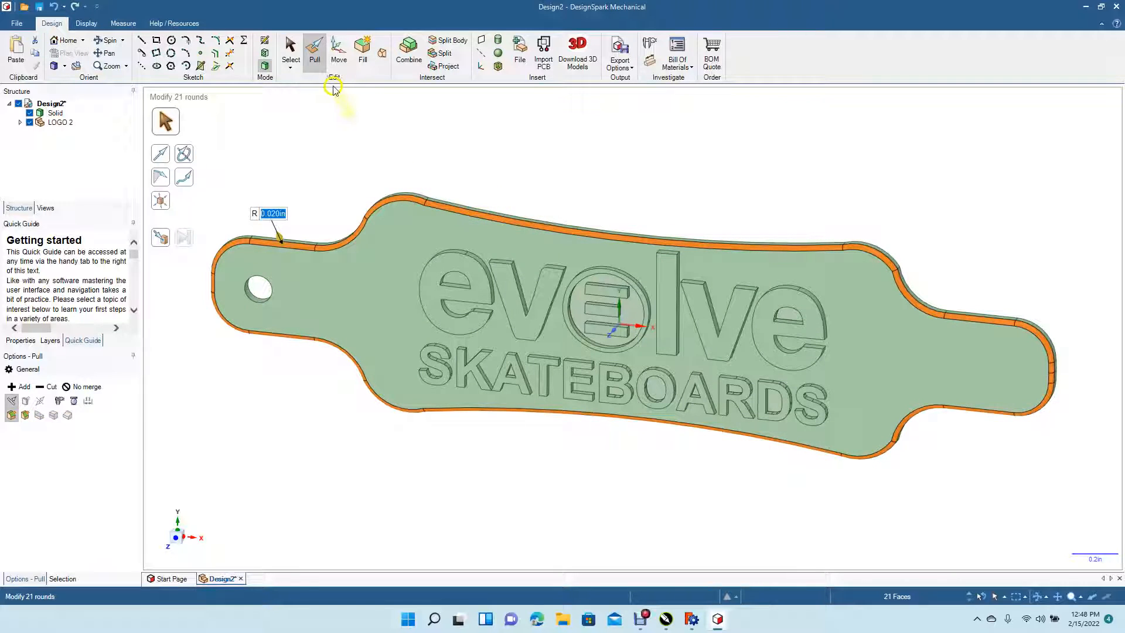
{"action": "left_click", "coordinate": [291, 50]}
{"action": "left_click", "coordinate": [480, 129]}
- Round the complete outer edge loop on the deck's underside with the Pull tool
{"action": "left_click", "coordinate": [105, 40]}
{"action": "left_click_drag", "start_coordinate": [550, 164], "coordinate": [535, 410]}
{"action": "left_click", "coordinate": [313, 47]}
{"action": "left_click", "coordinate": [460, 188]}
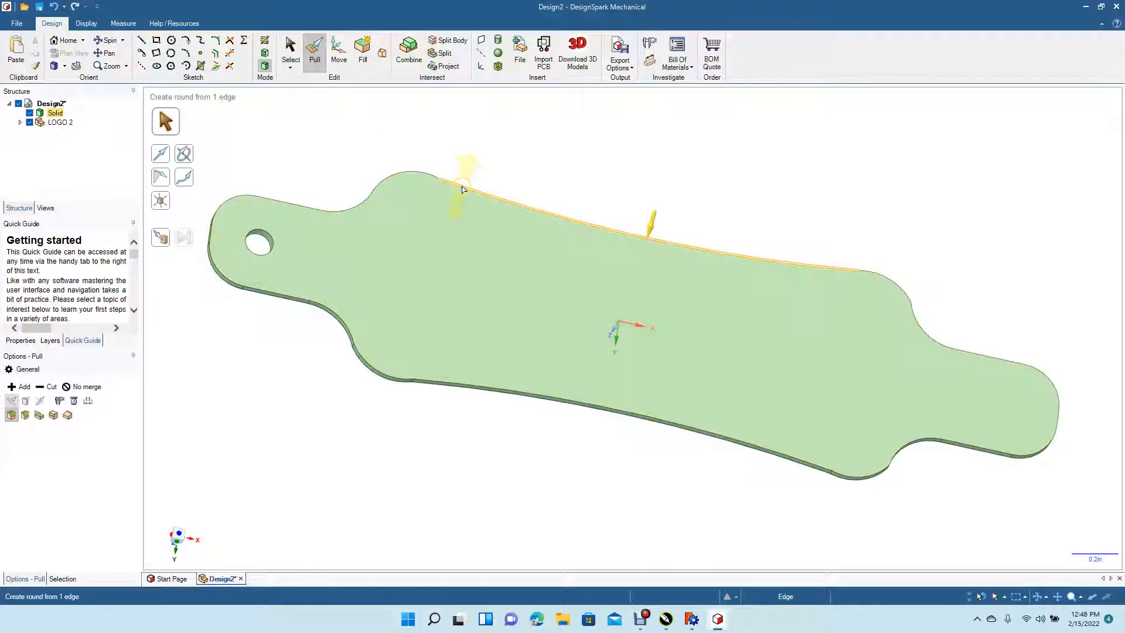
{"action": "double_click", "coordinate": [462, 188]}
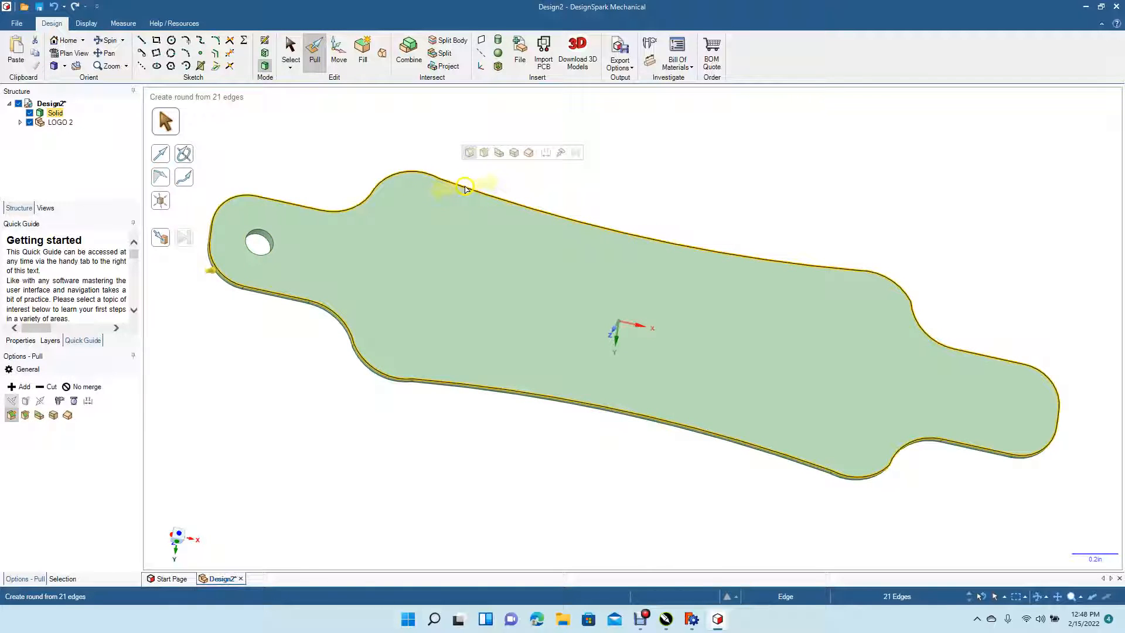
{"action": "left_click_drag", "start_coordinate": [465, 188], "coordinate": [472, 202]}
{"action": "left_click", "coordinate": [291, 49]}
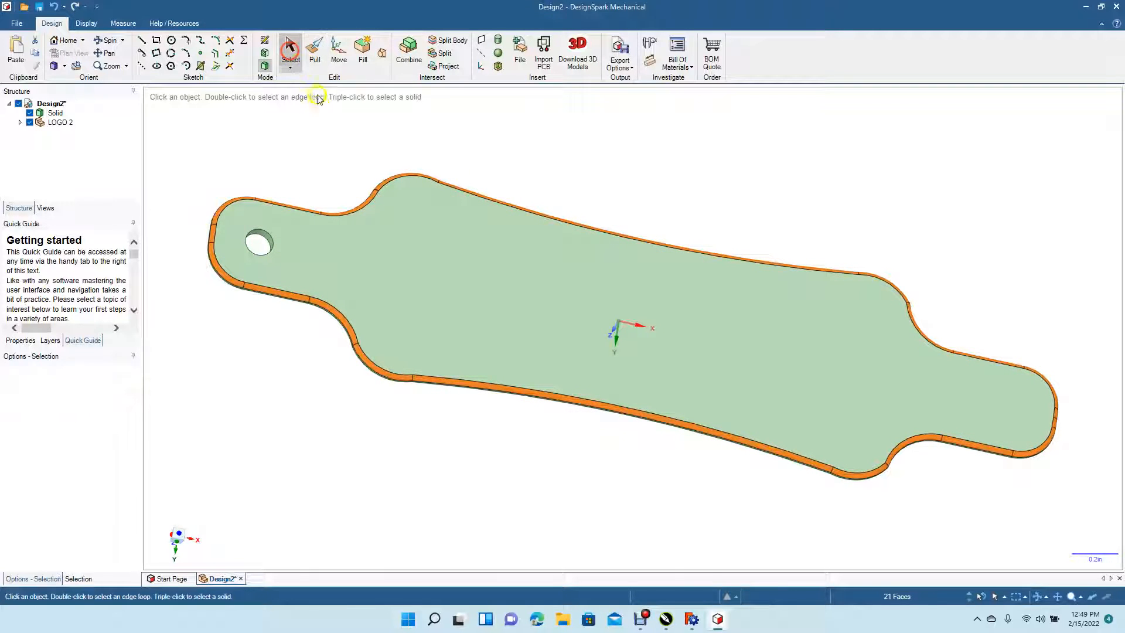
- Round the circular edge of the hole on the deck's underside with the Pull tool
{"action": "left_click", "coordinate": [271, 251]}
{"action": "left_click", "coordinate": [315, 52]}
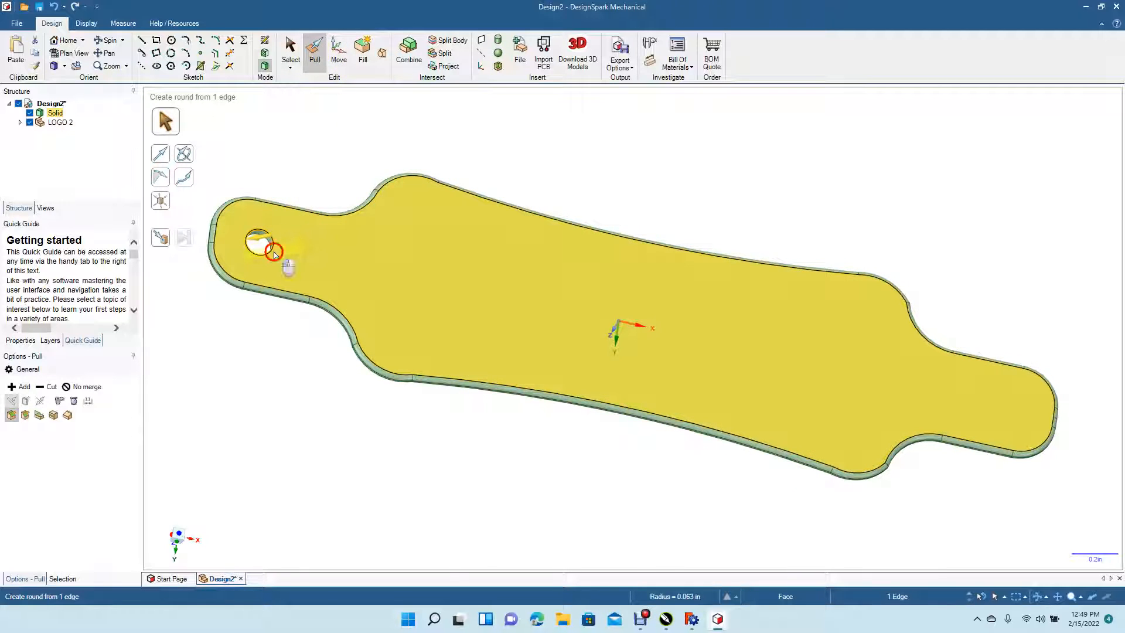
{"action": "left_click_drag", "start_coordinate": [283, 252], "coordinate": [267, 265]}
{"action": "left_click", "coordinate": [290, 47]}
{"action": "left_click", "coordinate": [317, 133]}
- Round the circular edge of the hole on the deck's logo side with the Pull tool
{"action": "left_click", "coordinate": [106, 40]}
{"action": "left_click_drag", "start_coordinate": [311, 376], "coordinate": [347, 141]}
{"action": "left_click", "coordinate": [292, 49]}
{"action": "left_click", "coordinate": [315, 49]}
{"action": "left_click", "coordinate": [325, 135]}
{"action": "left_click", "coordinate": [329, 138]}
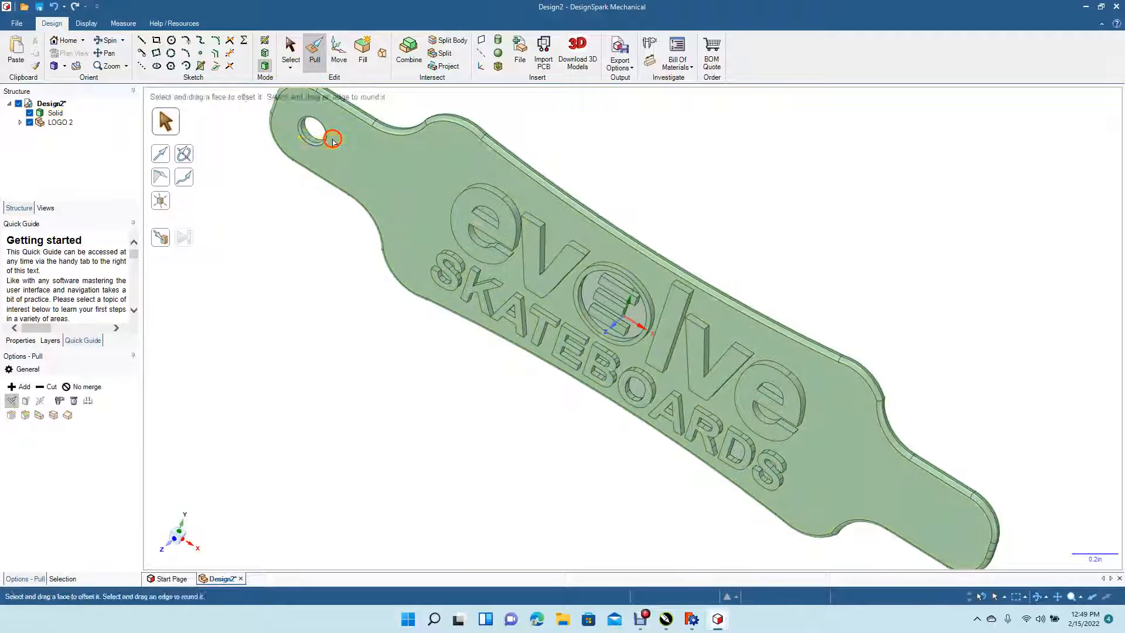
{"action": "left_click", "coordinate": [291, 50]}
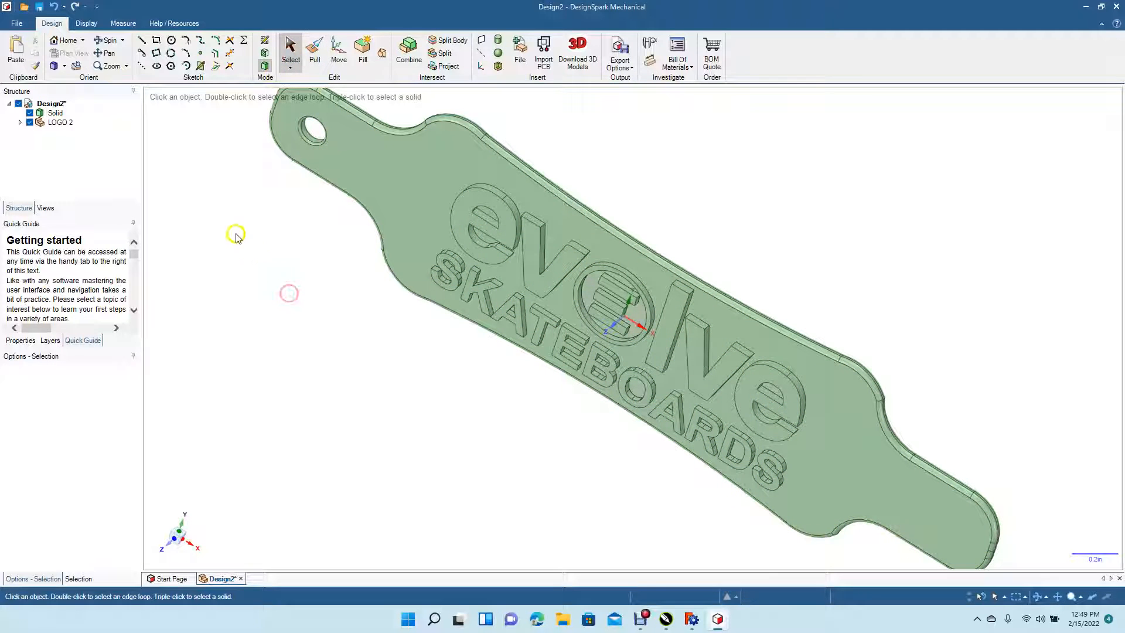
- Examine the raised lettering, the circled emblem and the rounded deck edges from several angles, ending with the whole deck in the Top view
{"action": "left_click", "coordinate": [573, 291]}
{"action": "left_click", "coordinate": [883, 398]}
{"action": "scroll", "coordinate": [886, 401], "scroll_direction": "up", "scroll_amount": 4, "text": "ctrl"}
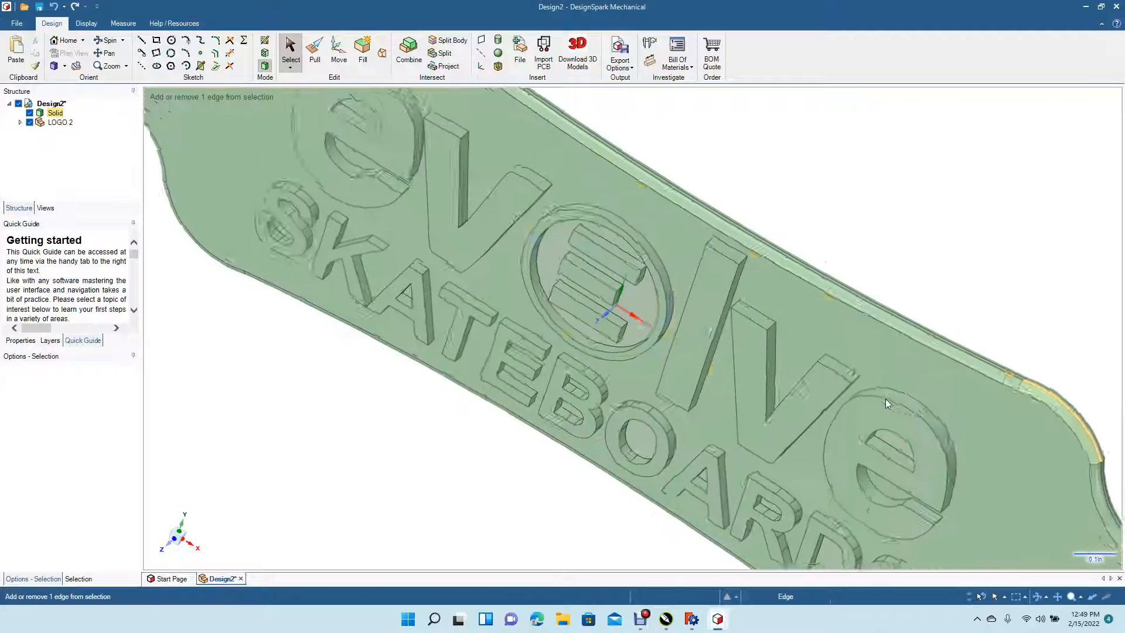
{"action": "left_click", "coordinate": [111, 40]}
{"action": "mouse_move", "coordinate": [592, 287]}
{"action": "left_mouse_down"}
{"action": "mouse_move", "coordinate": [485, 309]}
{"action": "mouse_move", "coordinate": [460, 296]}
{"action": "mouse_move", "coordinate": [583, 285]}
{"action": "left_mouse_up"}
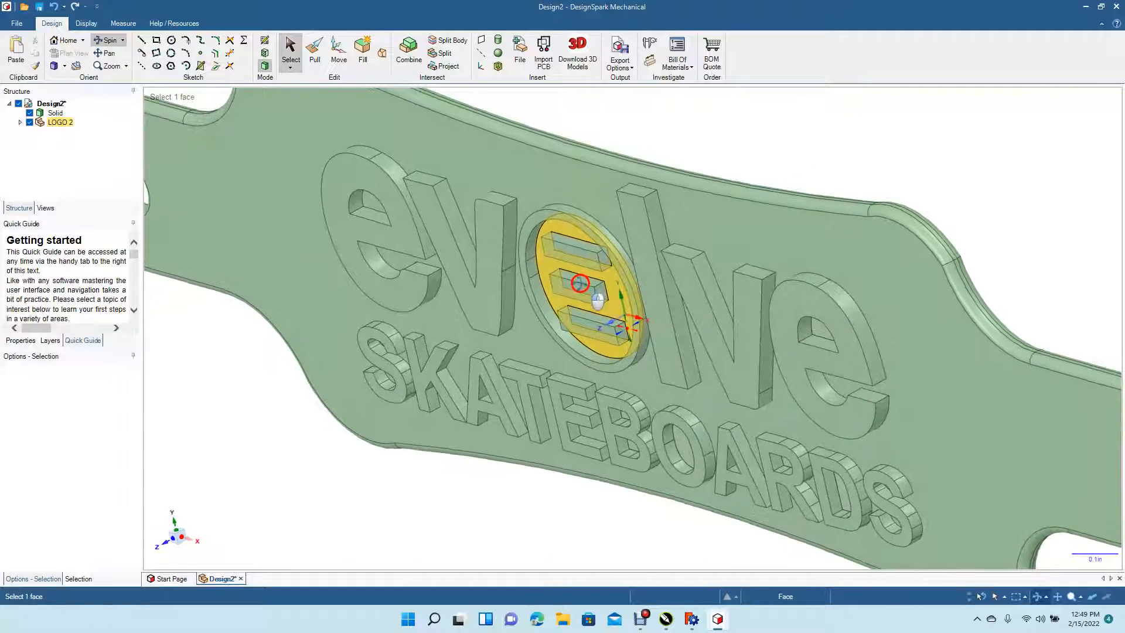
{"action": "left_click", "coordinate": [109, 53]}
{"action": "left_click_drag", "start_coordinate": [492, 304], "coordinate": [384, 305]}
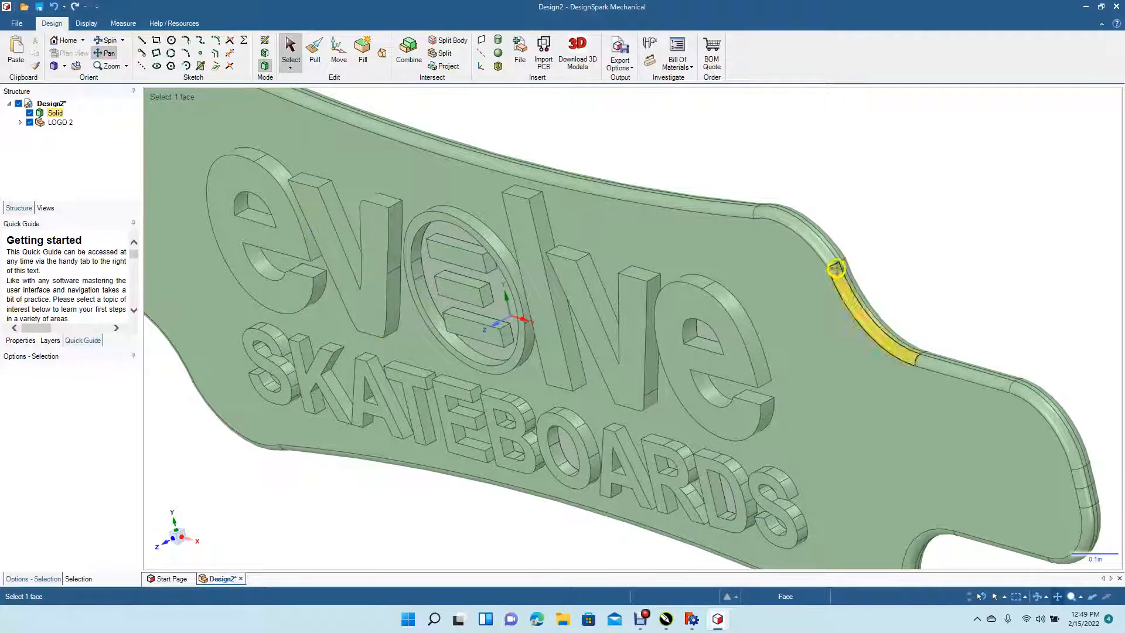
{"action": "left_click_drag", "start_coordinate": [648, 316], "coordinate": [692, 297]}
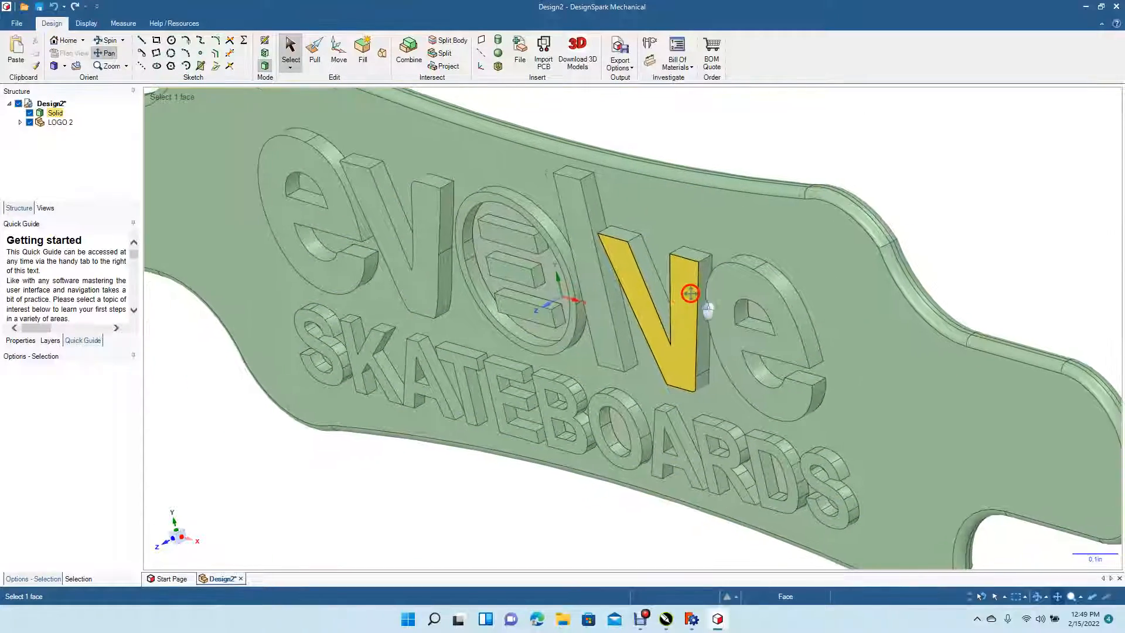
{"action": "left_click", "coordinate": [107, 40]}
{"action": "left_click", "coordinate": [410, 264]}
{"action": "left_click_drag", "start_coordinate": [410, 264], "coordinate": [532, 267]}
{"action": "mouse_move", "coordinate": [508, 285]}
{"action": "middle_mouse_down"}
{"action": "mouse_move", "coordinate": [517, 274]}
{"action": "mouse_move", "coordinate": [455, 279]}
{"action": "mouse_move", "coordinate": [452, 253]}
{"action": "mouse_move", "coordinate": [490, 250]}
{"action": "mouse_move", "coordinate": [477, 319]}
{"action": "mouse_move", "coordinate": [492, 314]}
{"action": "mouse_move", "coordinate": [557, 257]}
{"action": "mouse_move", "coordinate": [558, 213]}
{"action": "mouse_move", "coordinate": [495, 221]}
{"action": "mouse_move", "coordinate": [430, 254]}
{"action": "mouse_move", "coordinate": [522, 273]}
{"action": "middle_mouse_up"}
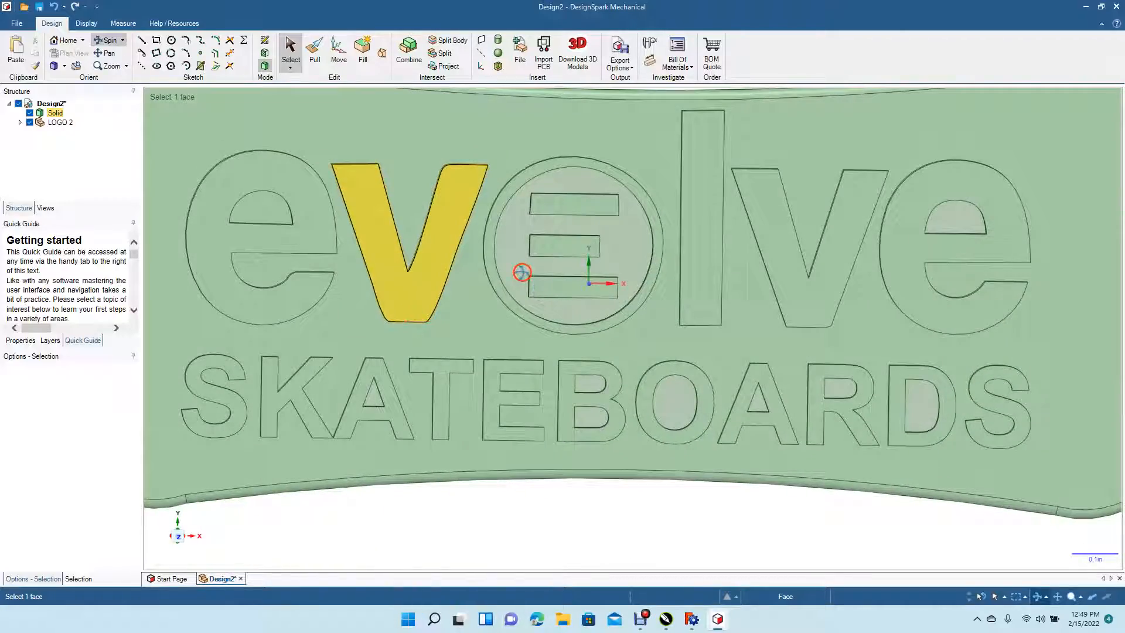
{"action": "scroll", "coordinate": [521, 273], "scroll_direction": "down", "scroll_amount": 5}
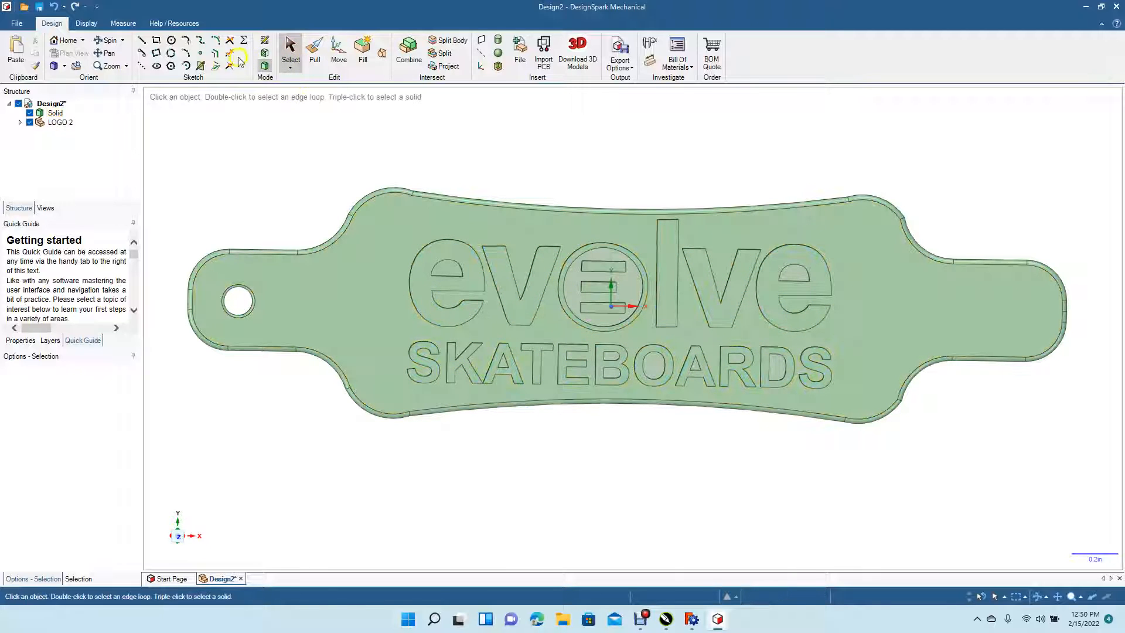
{"action": "left_click_drag", "start_coordinate": [227, 174], "coordinate": [204, 195]}
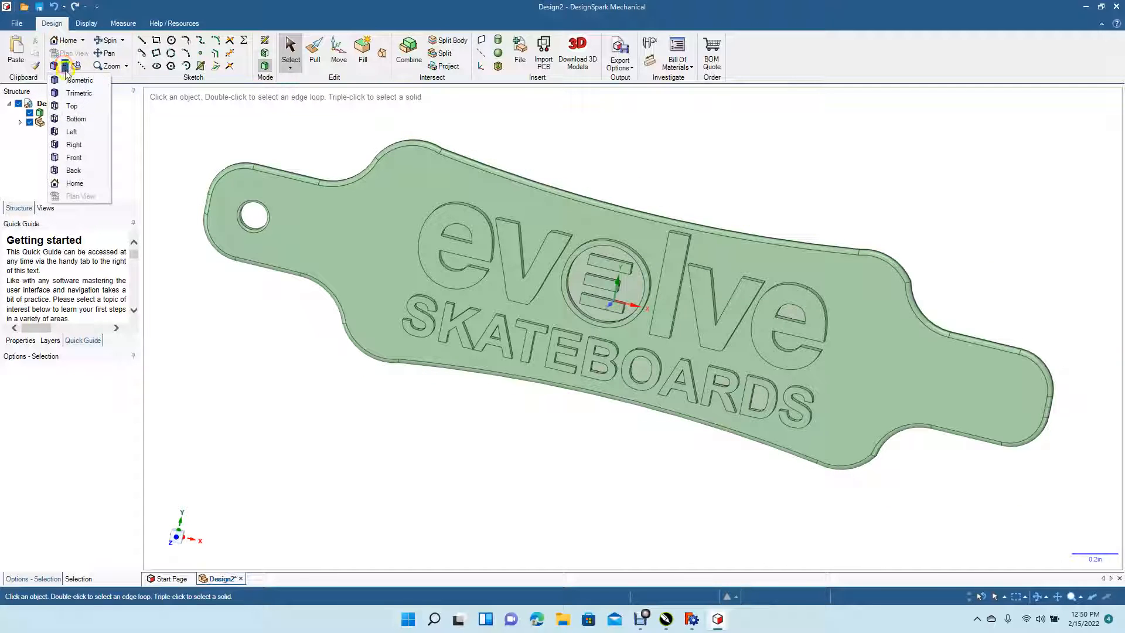
{"action": "left_click", "coordinate": [79, 106]}
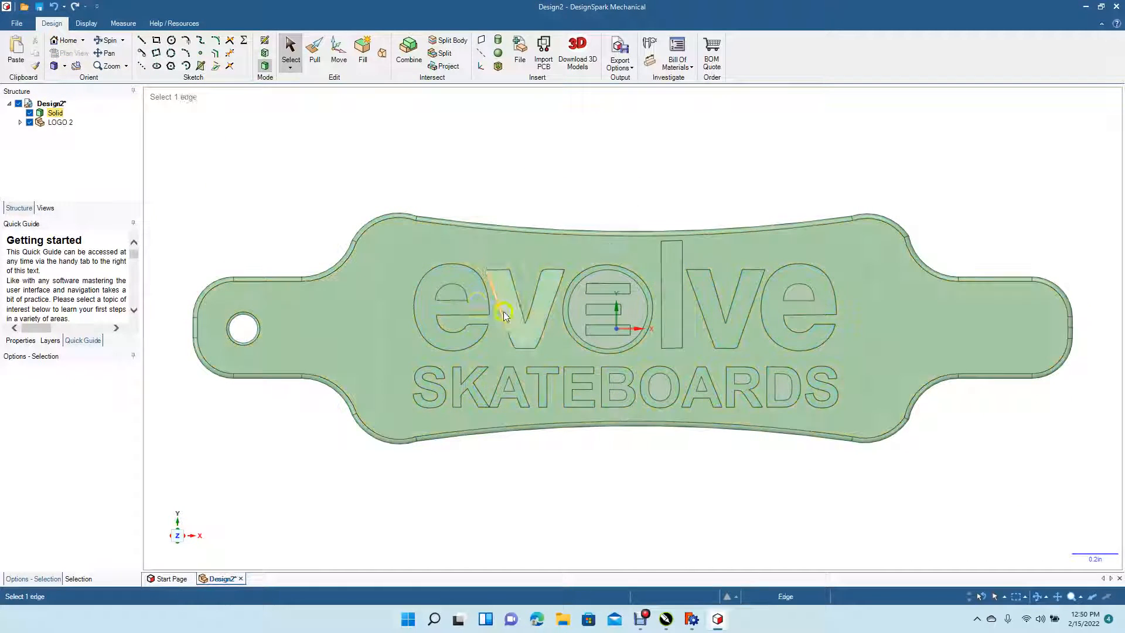